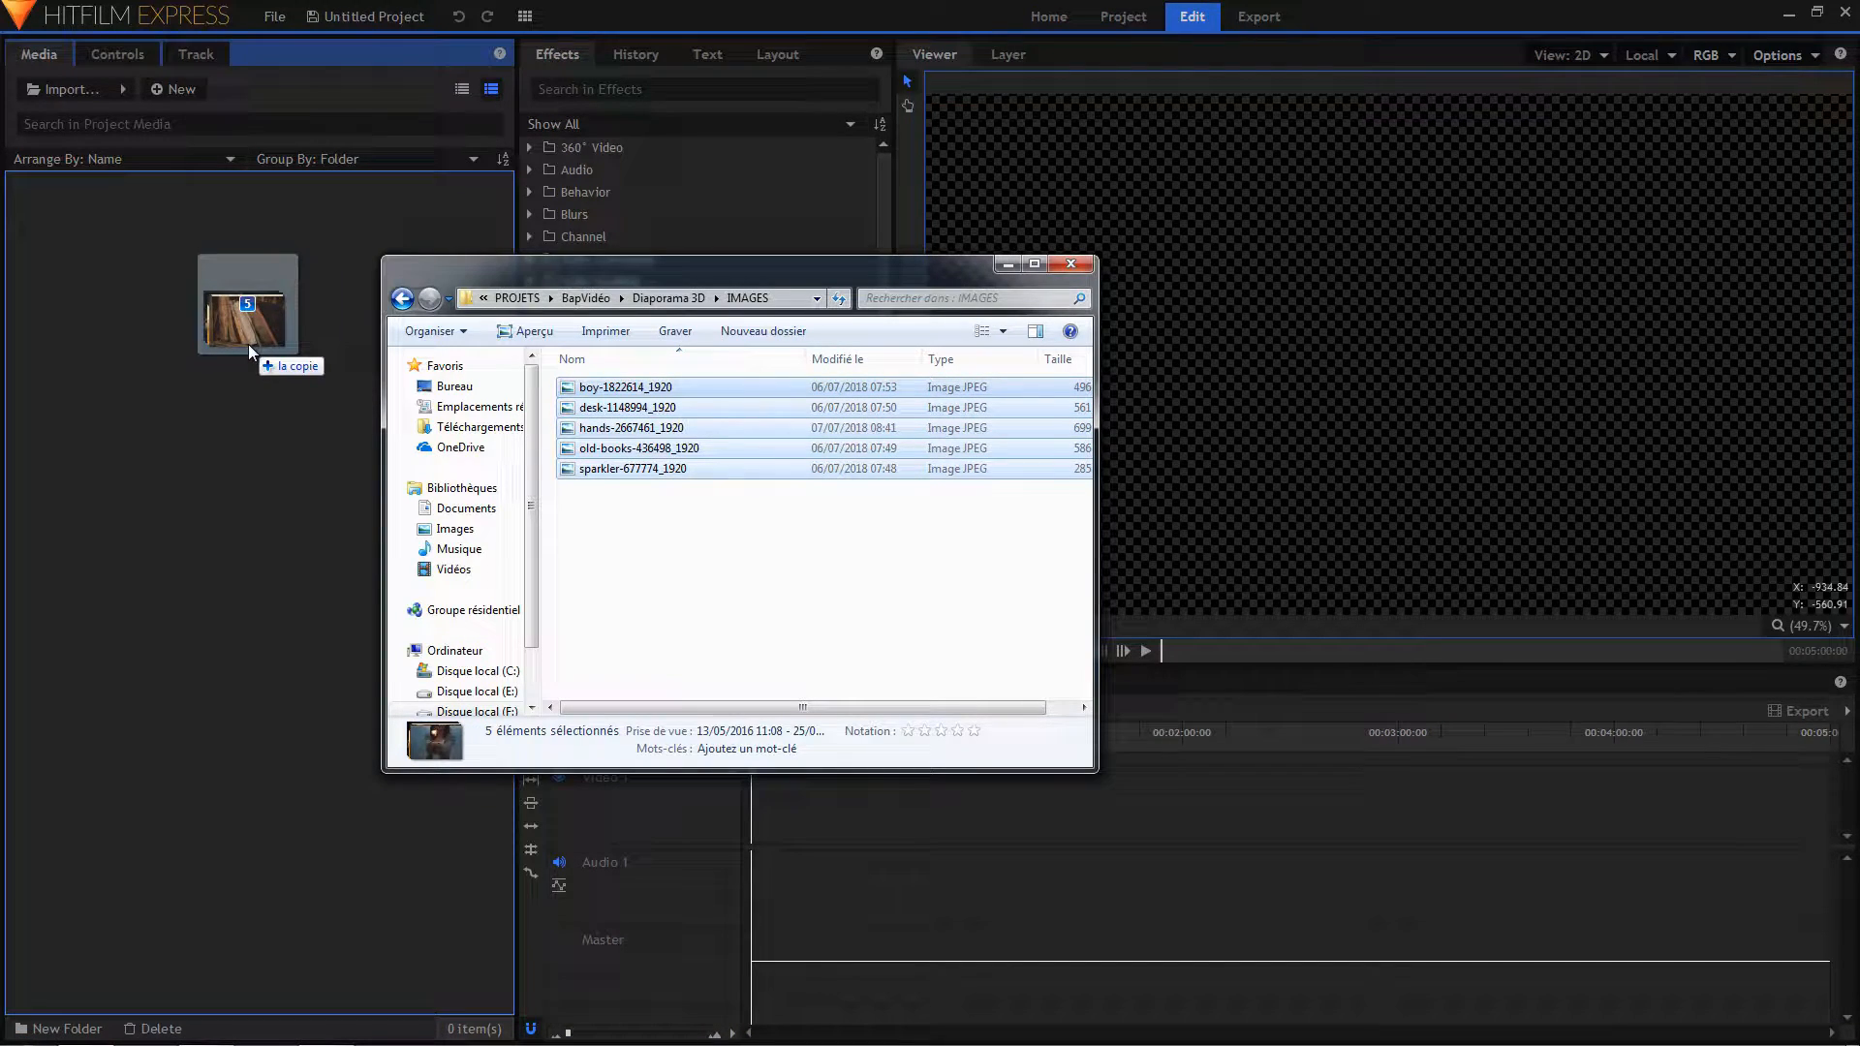
# - Import the five JPEG photos into the project media and gather them in a new folder named IMAGES
pyautogui.click(219, 598)
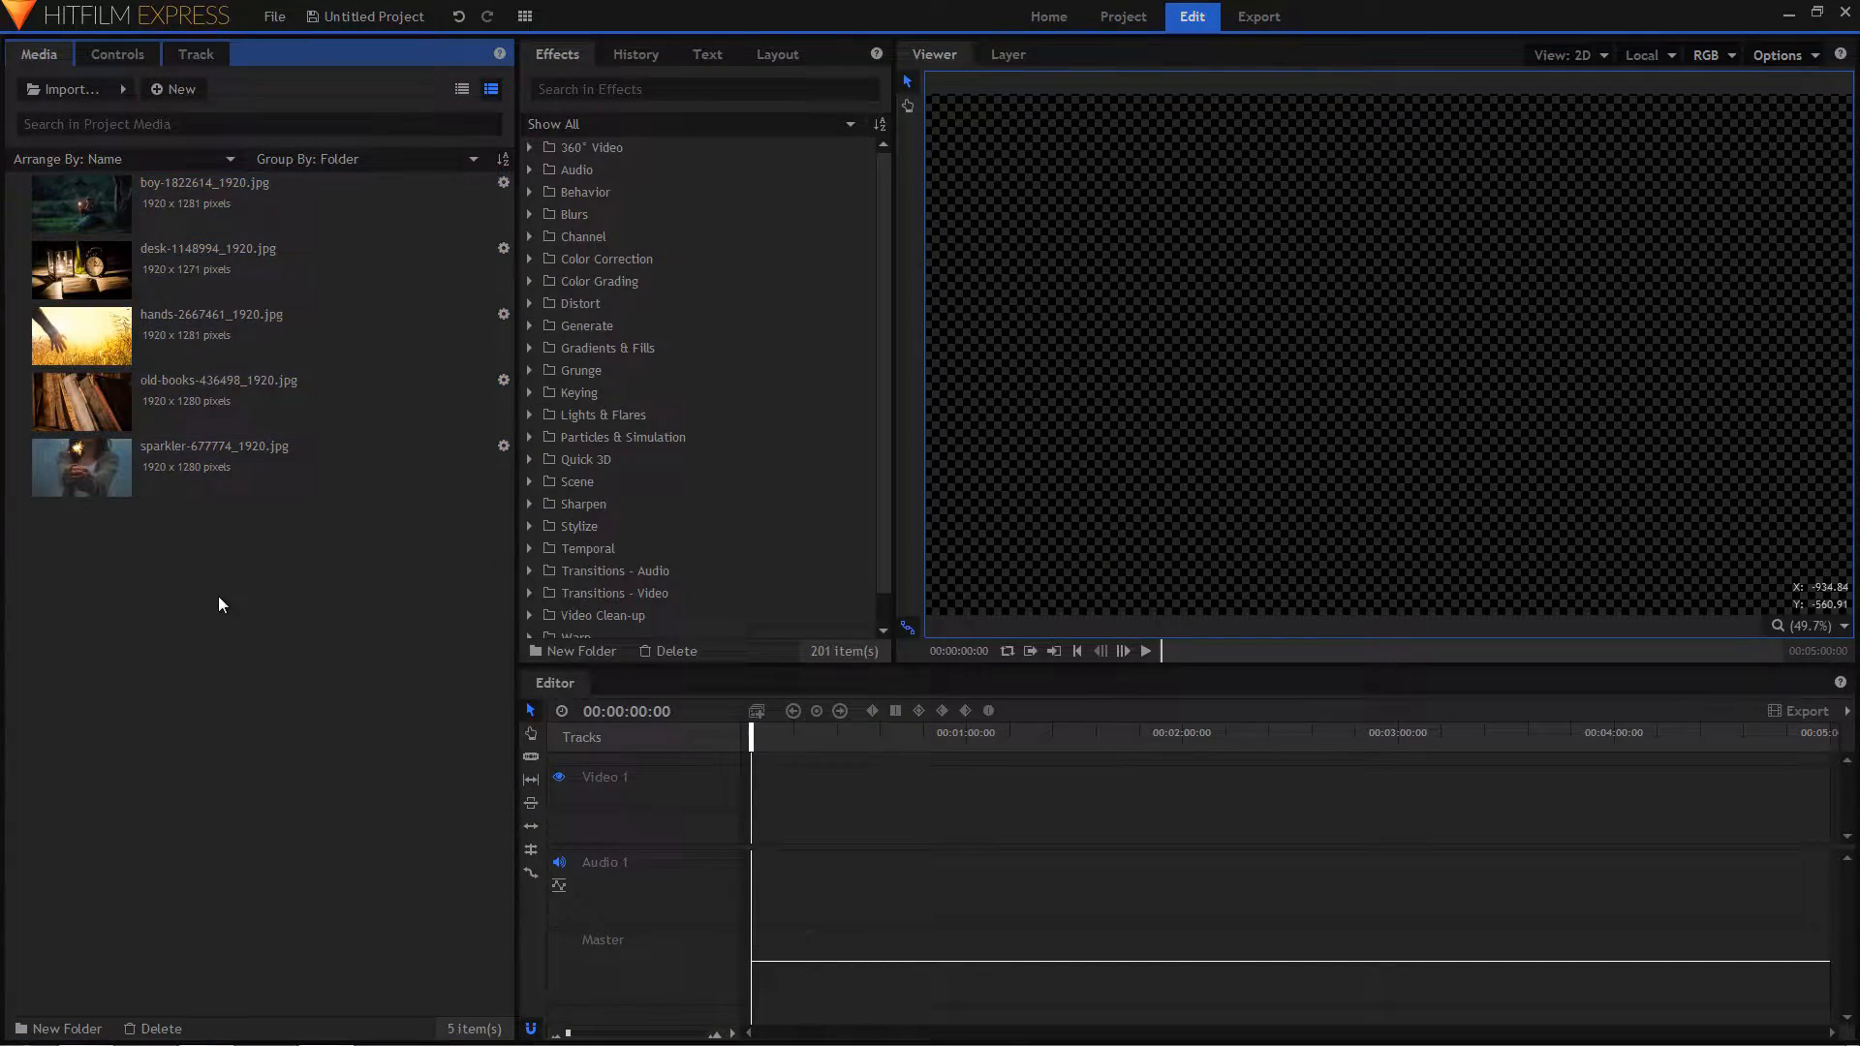
pyautogui.rightClick(141, 585)
pyautogui.moveTo(209, 597)
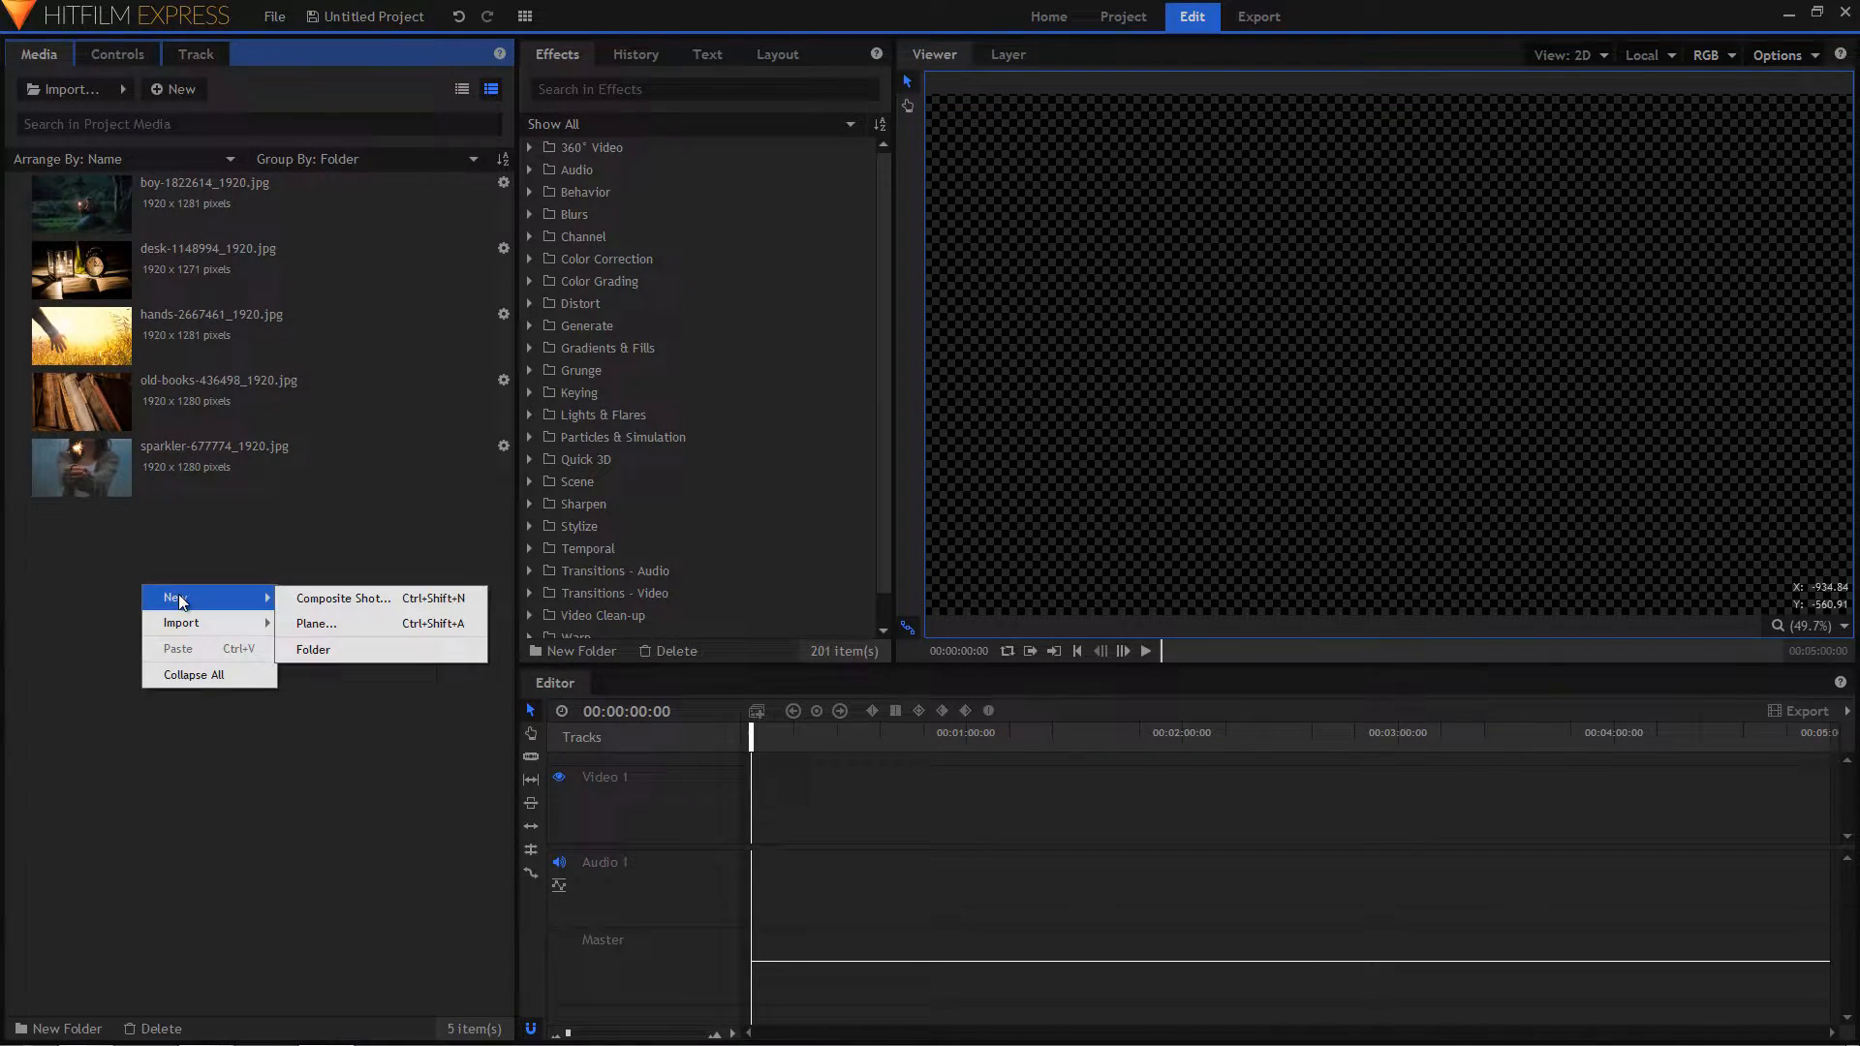
pyautogui.click(358, 649)
pyautogui.write('IMAGES')
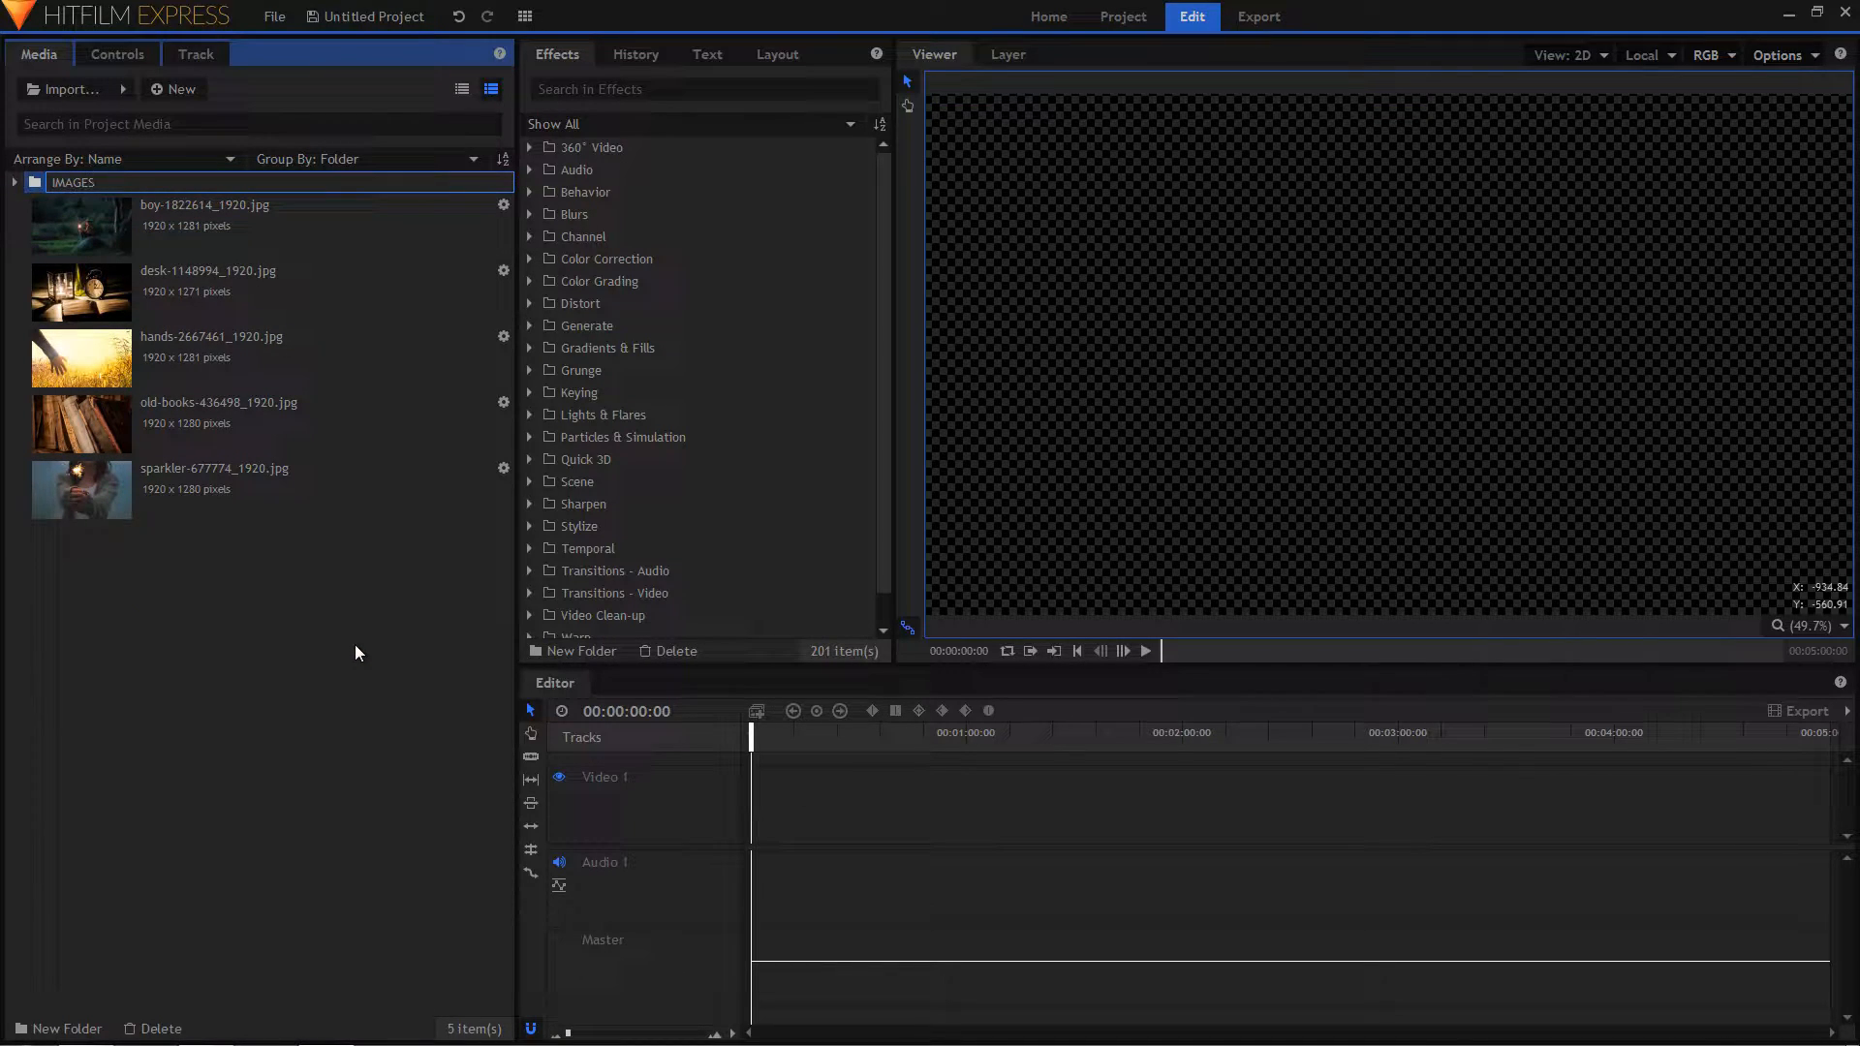
pyautogui.moveTo(355, 643); pyautogui.dragTo(73, 183)
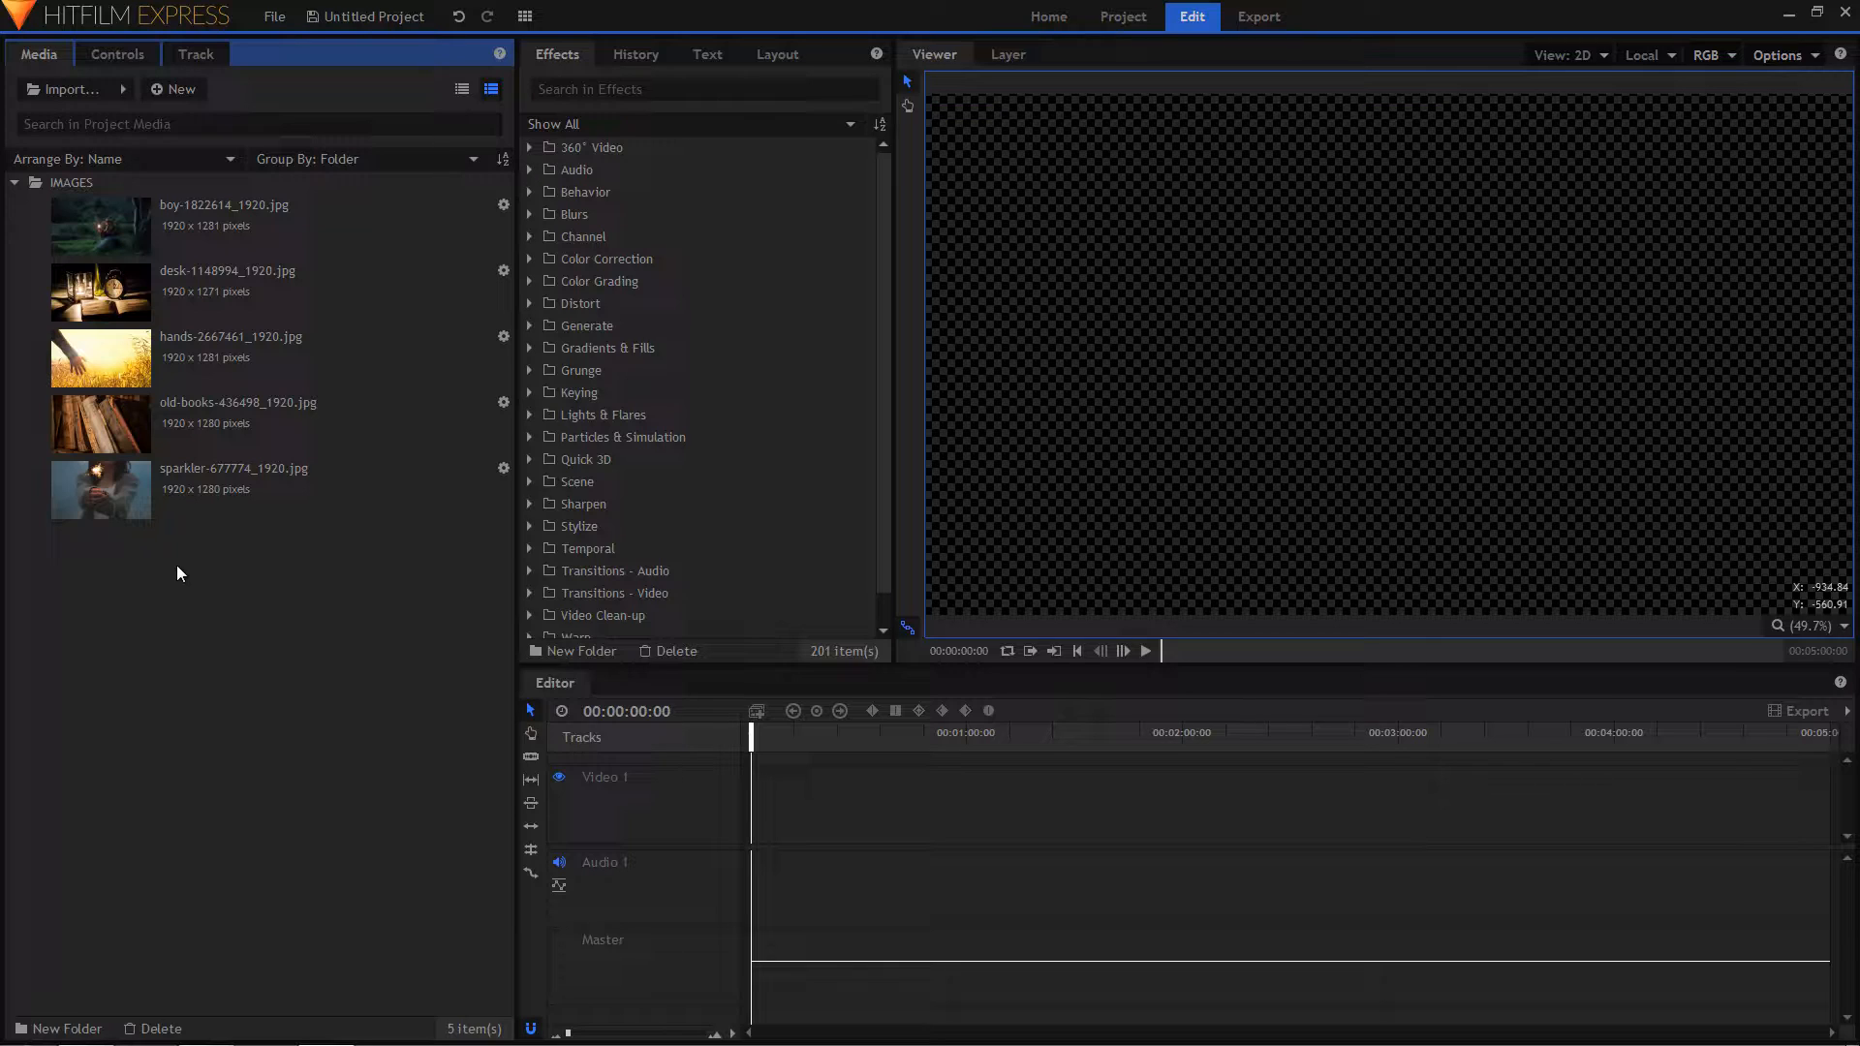
# - Create a composite shot named IMAGE 1 with a width and height of 1280 pixels
pyautogui.rightClick(142, 643)
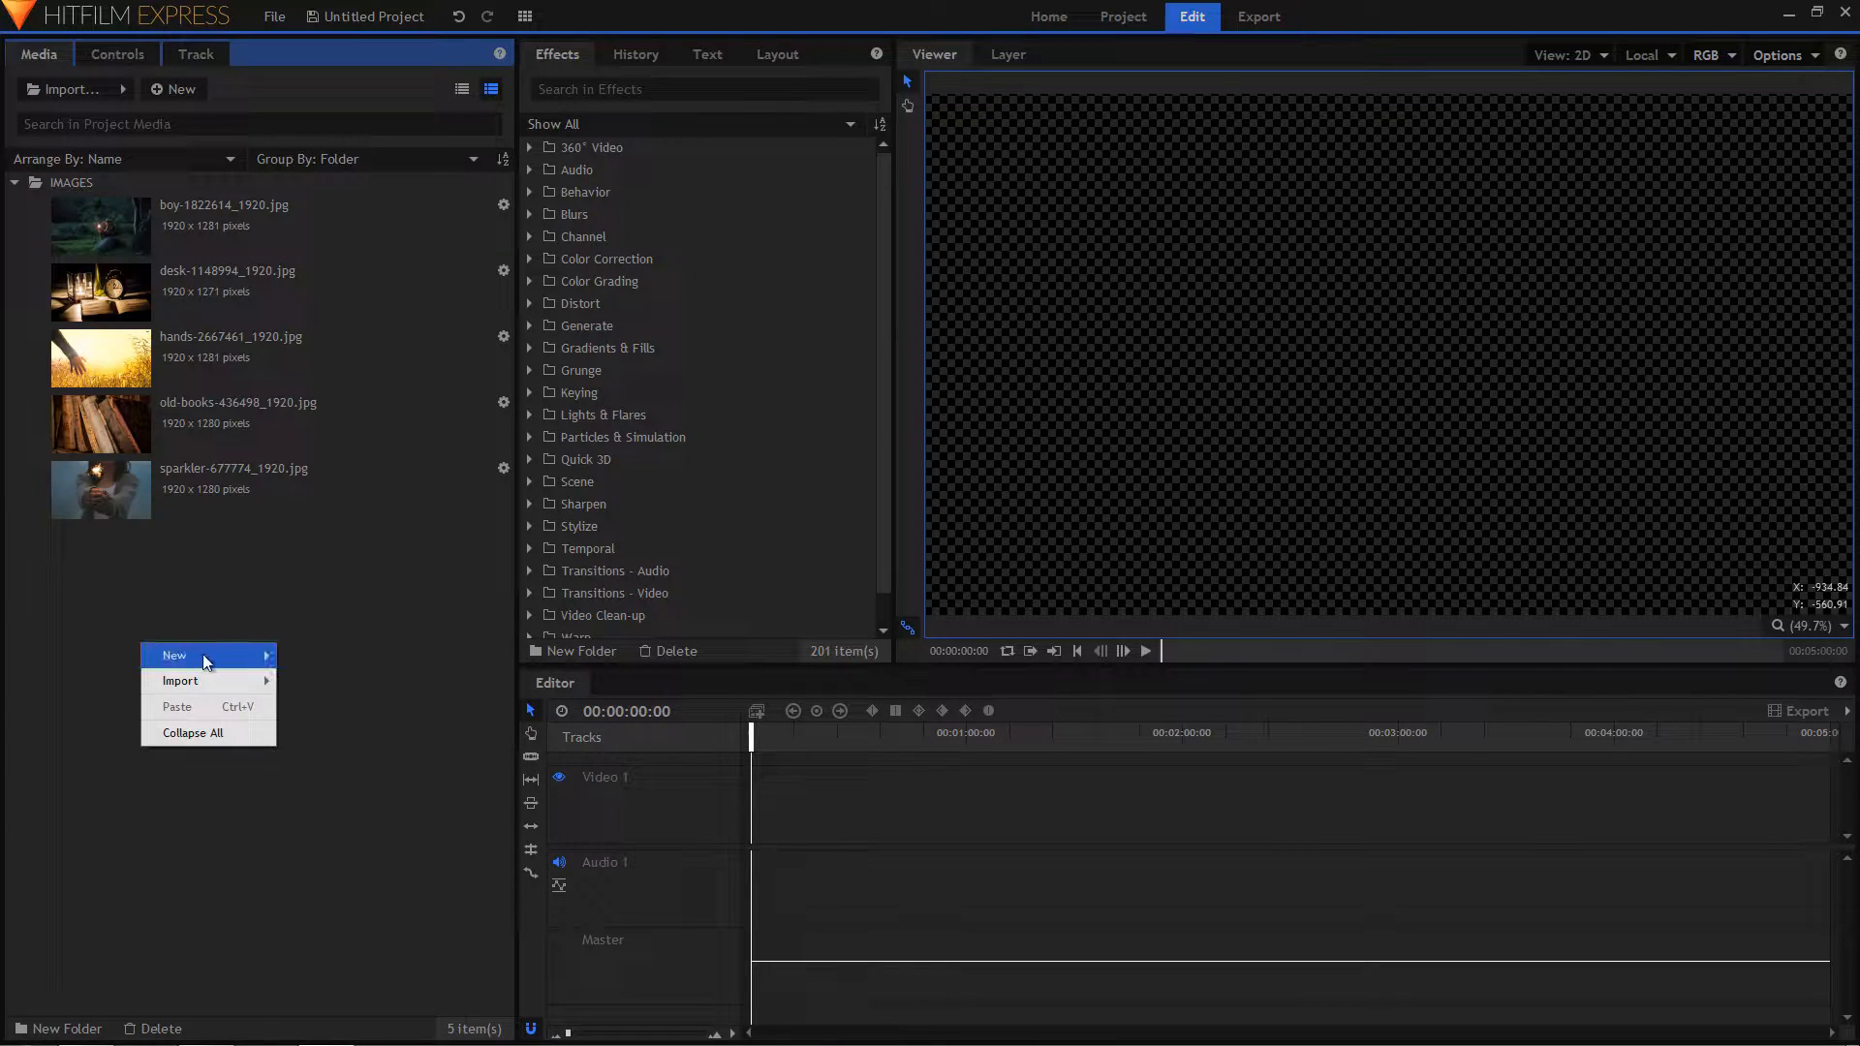
pyautogui.moveTo(201, 655)
pyautogui.click(337, 657)
pyautogui.moveTo(971, 222); pyautogui.dragTo(781, 236)
pyautogui.write('IMA')
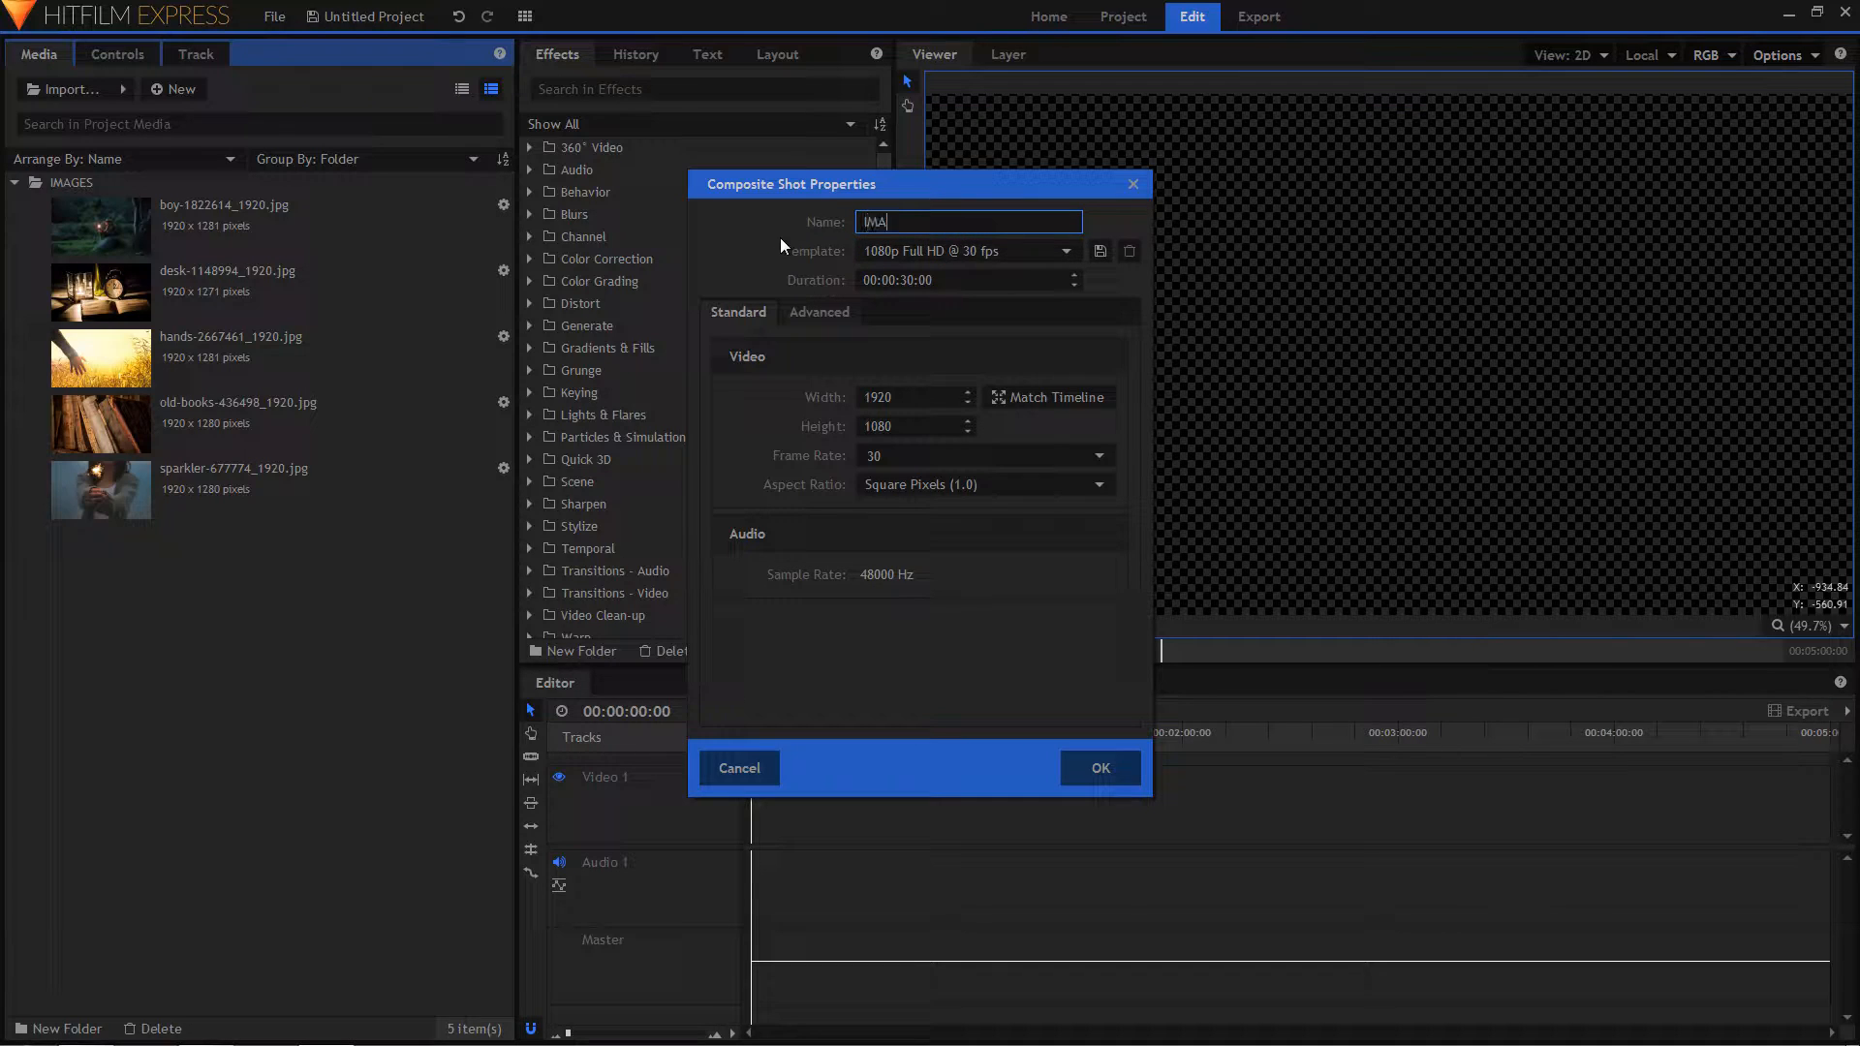
pyautogui.write('GE 1')
pyautogui.moveTo(906, 398); pyautogui.dragTo(817, 399)
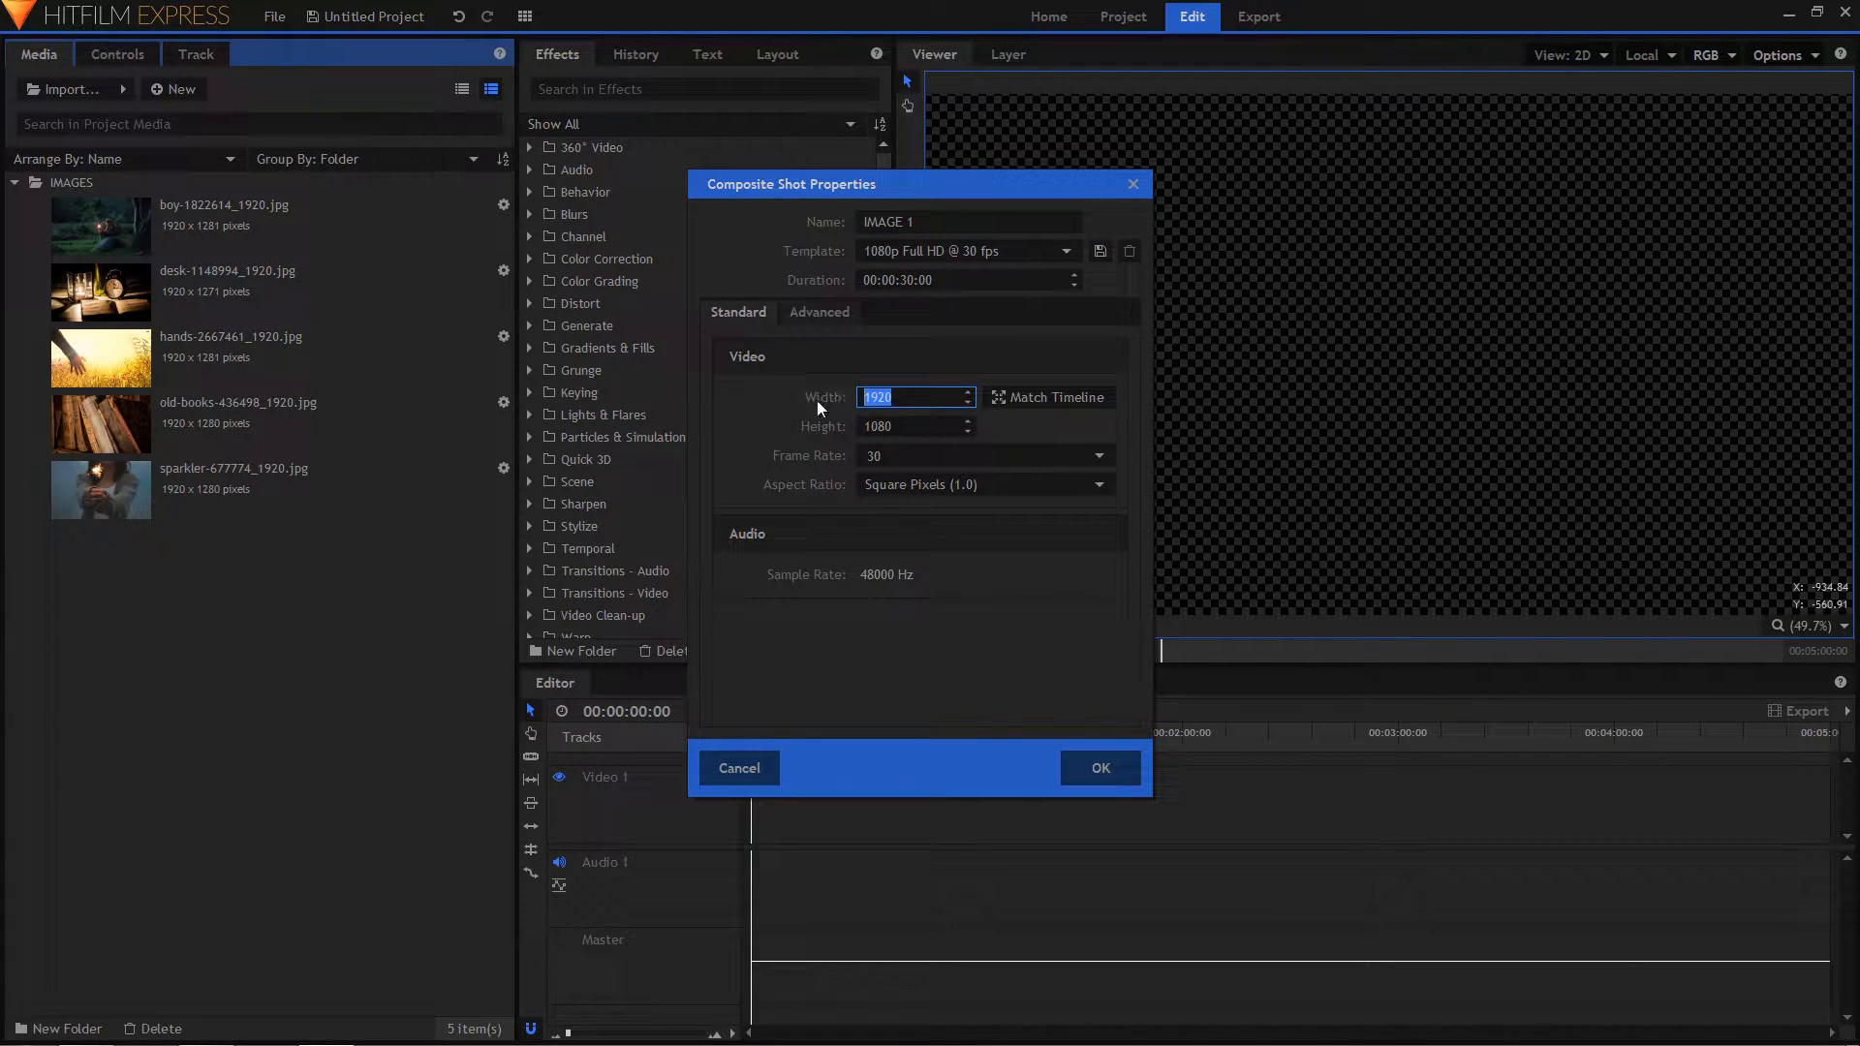
pyautogui.write('1280')
pyautogui.moveTo(893, 426); pyautogui.dragTo(791, 417)
pyautogui.write('1280')
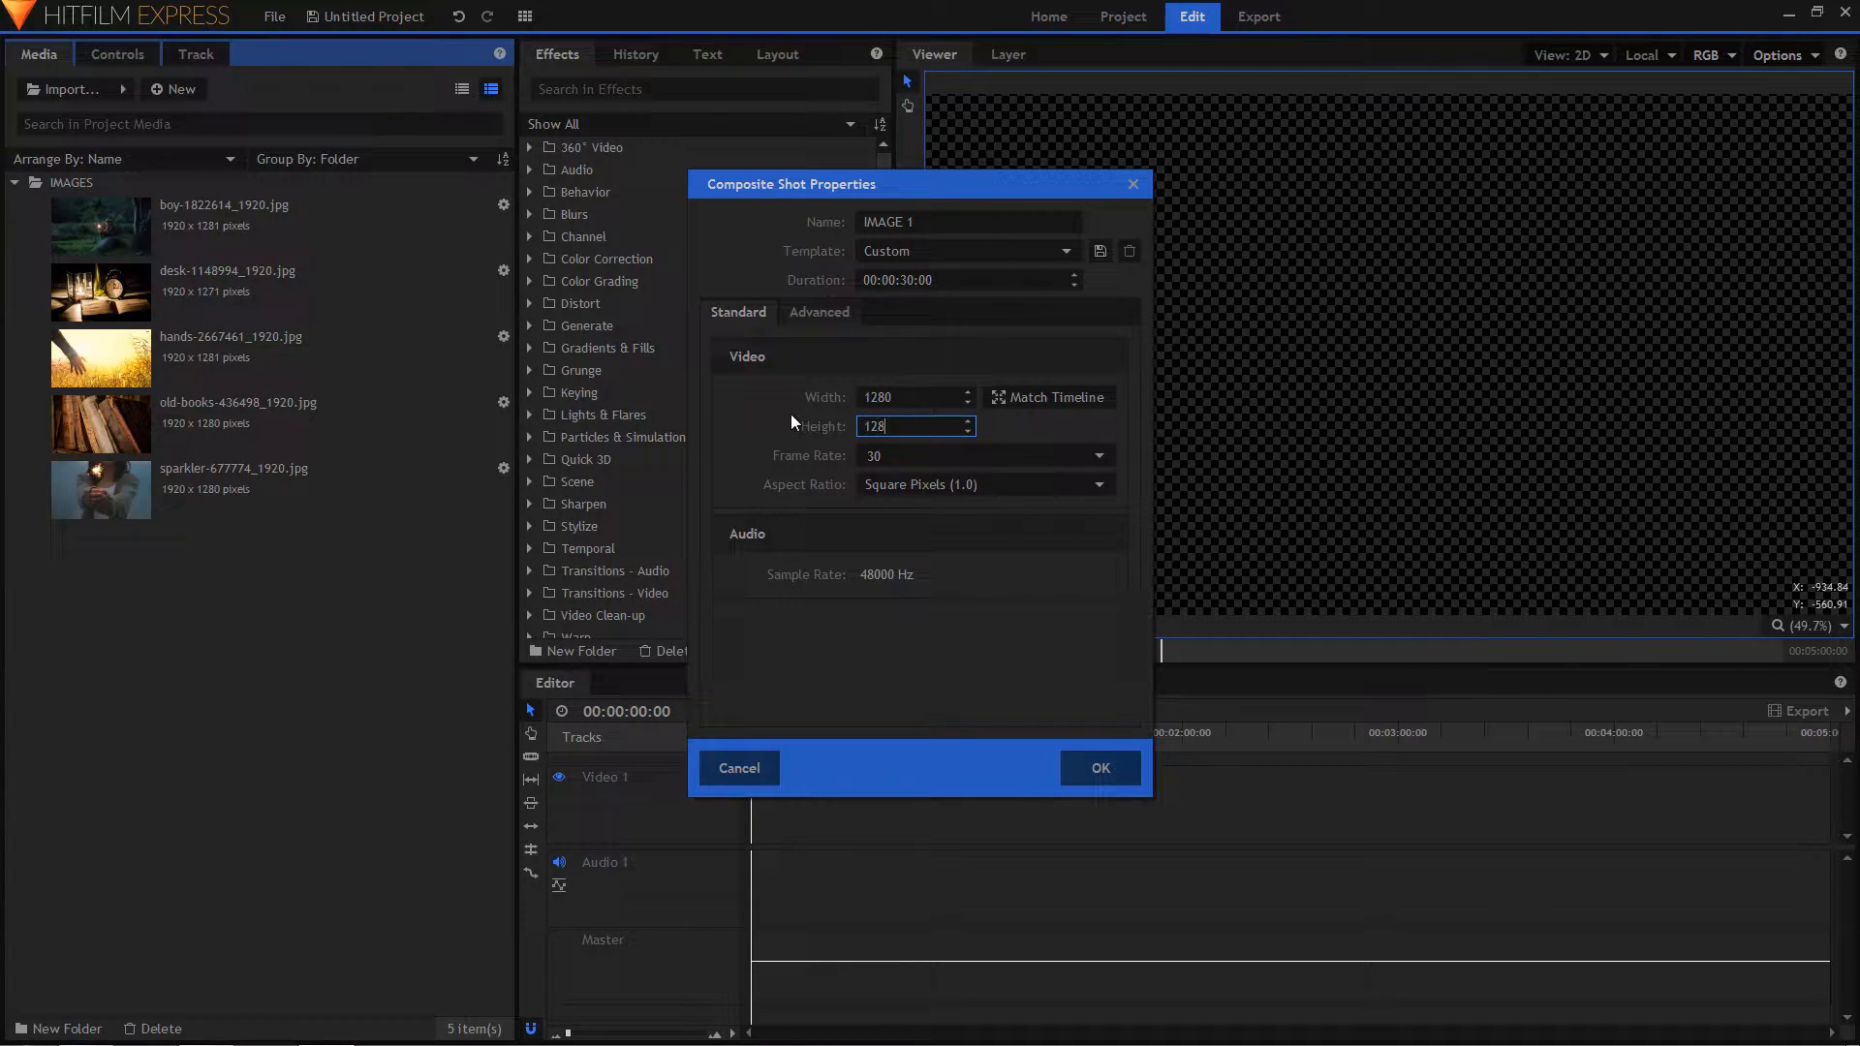
pyautogui.click(1101, 768)
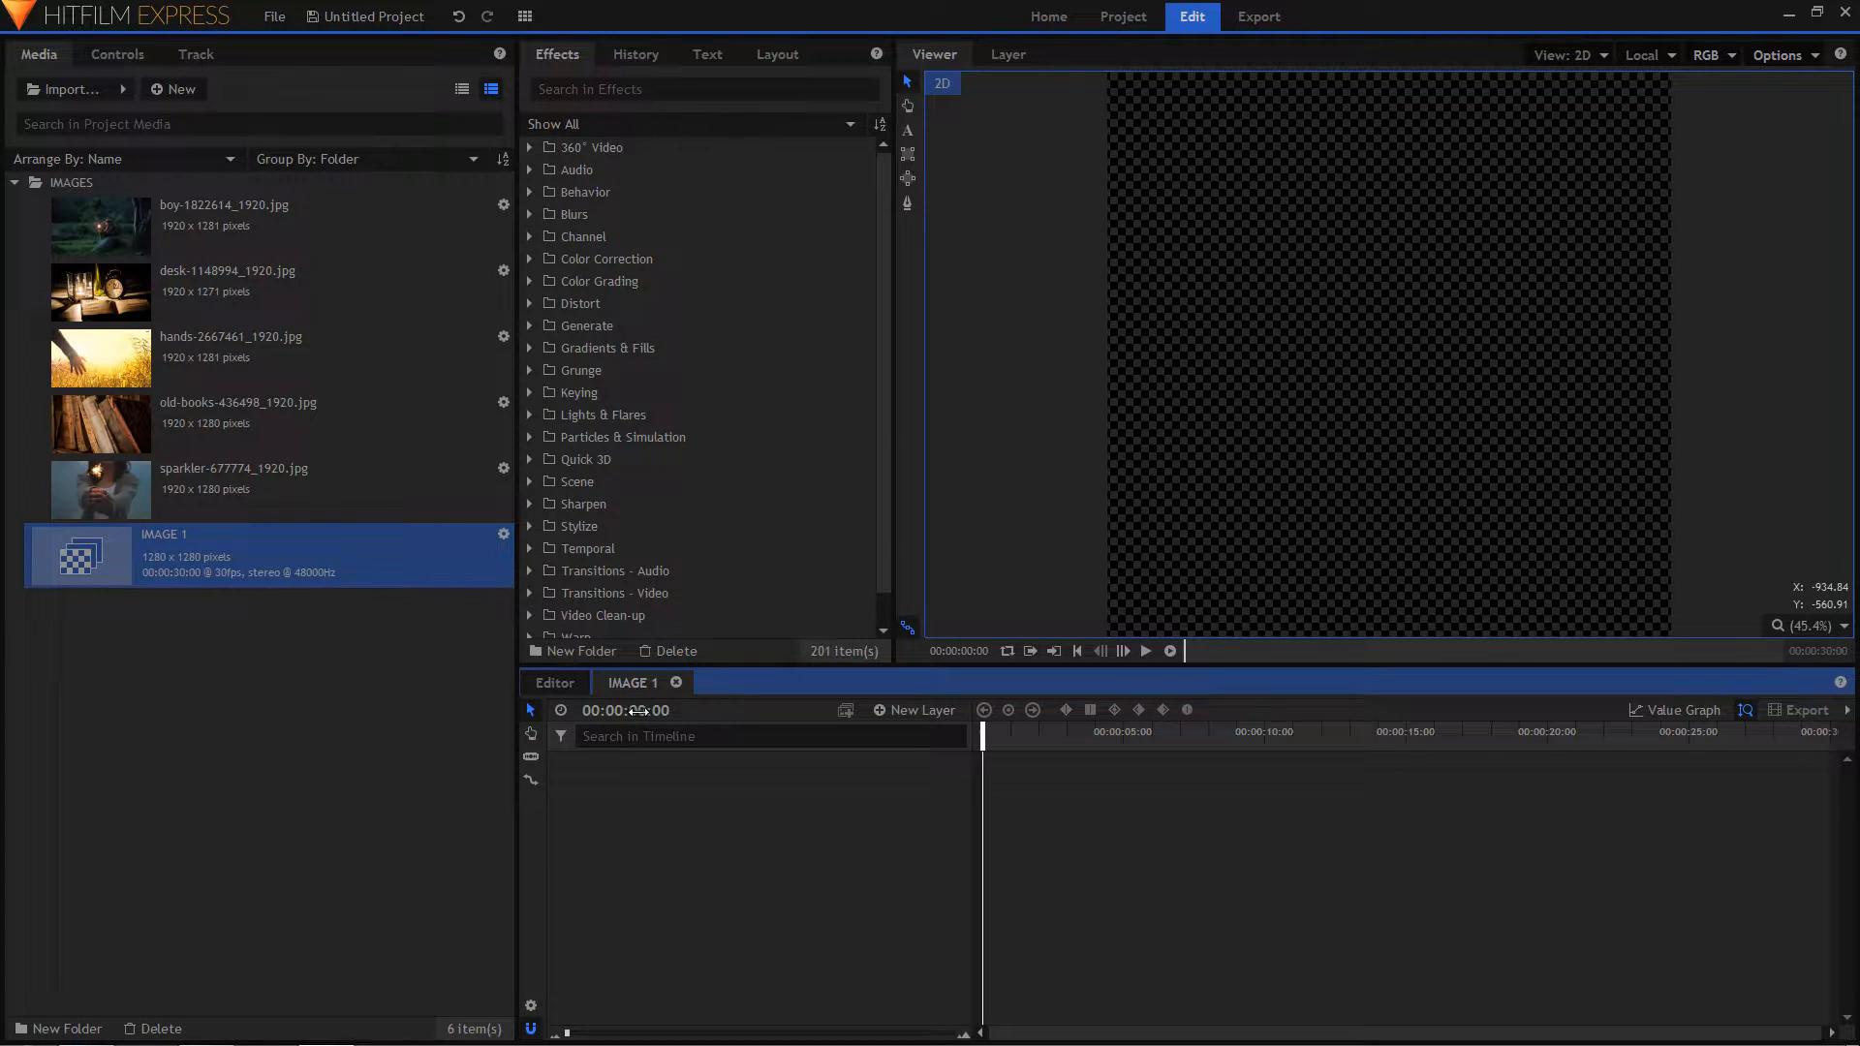
# - Add a pure white (#ffffff) plane layer named BORDURE to the IMAGE 1 composite shot
pyautogui.click(916, 711)
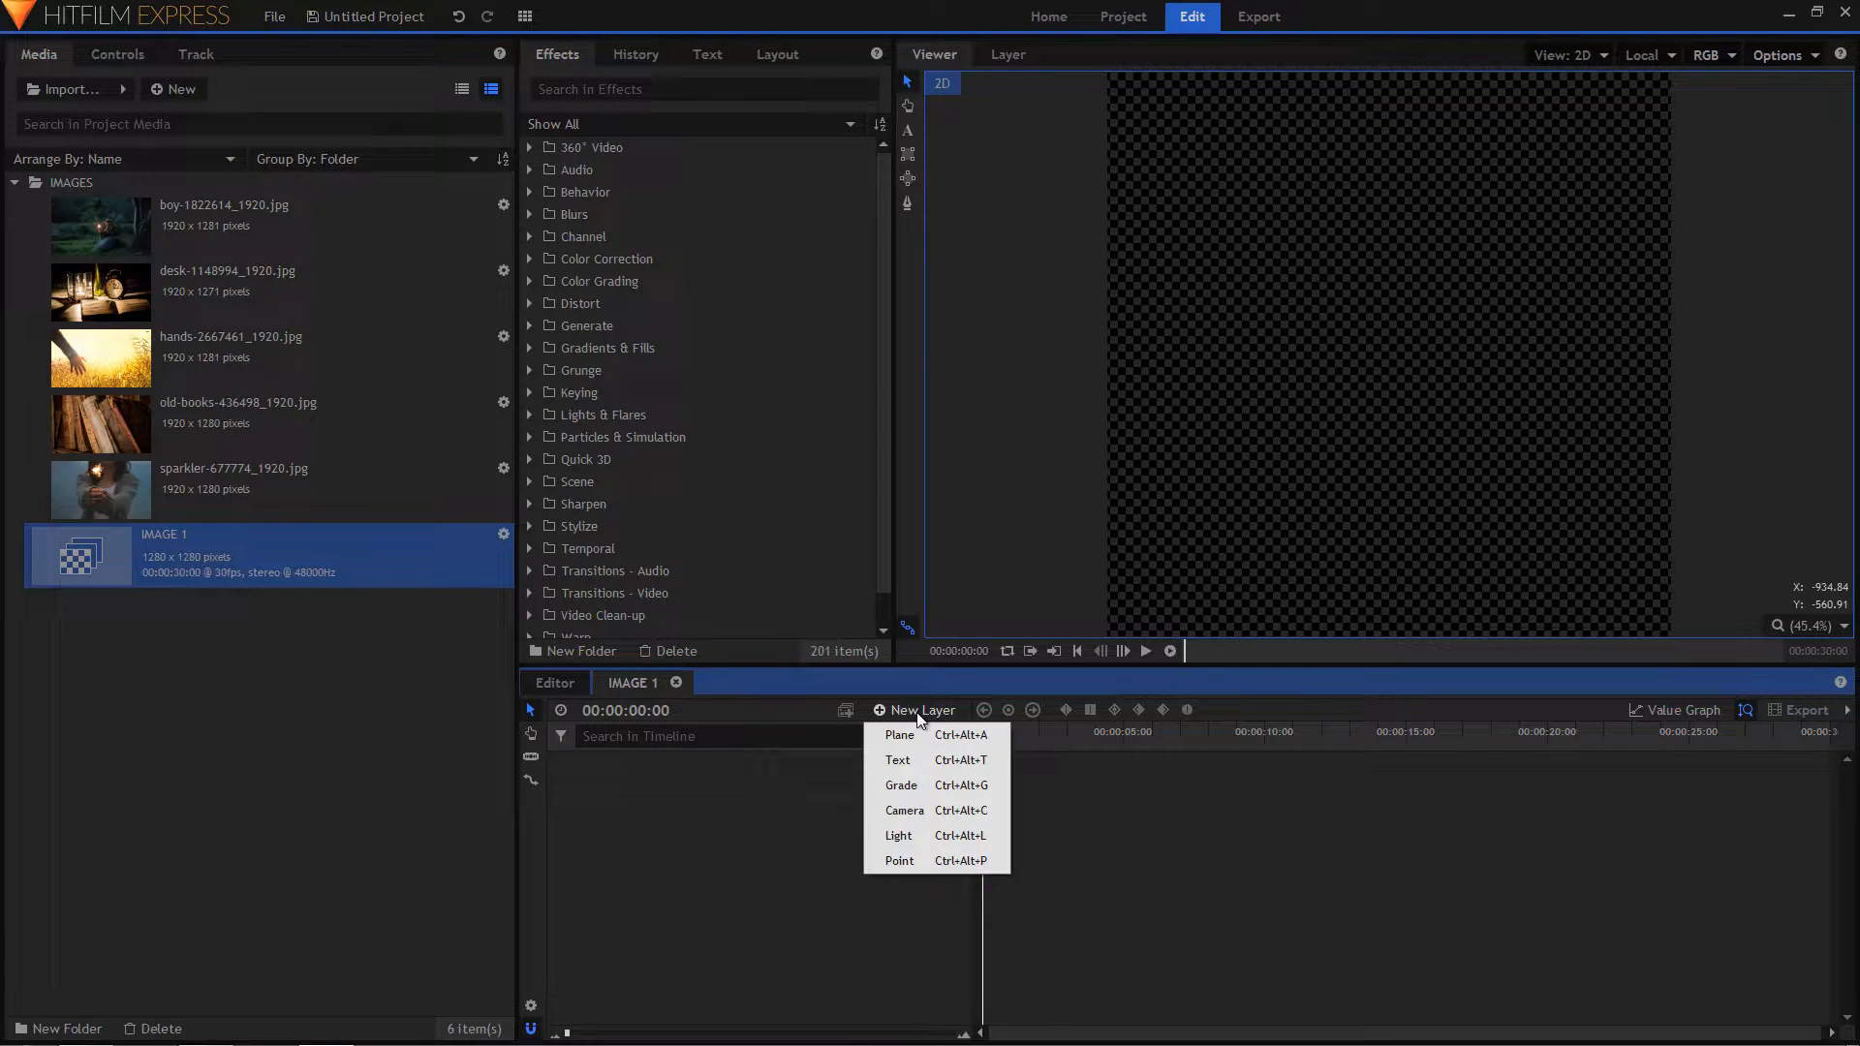
pyautogui.click(918, 734)
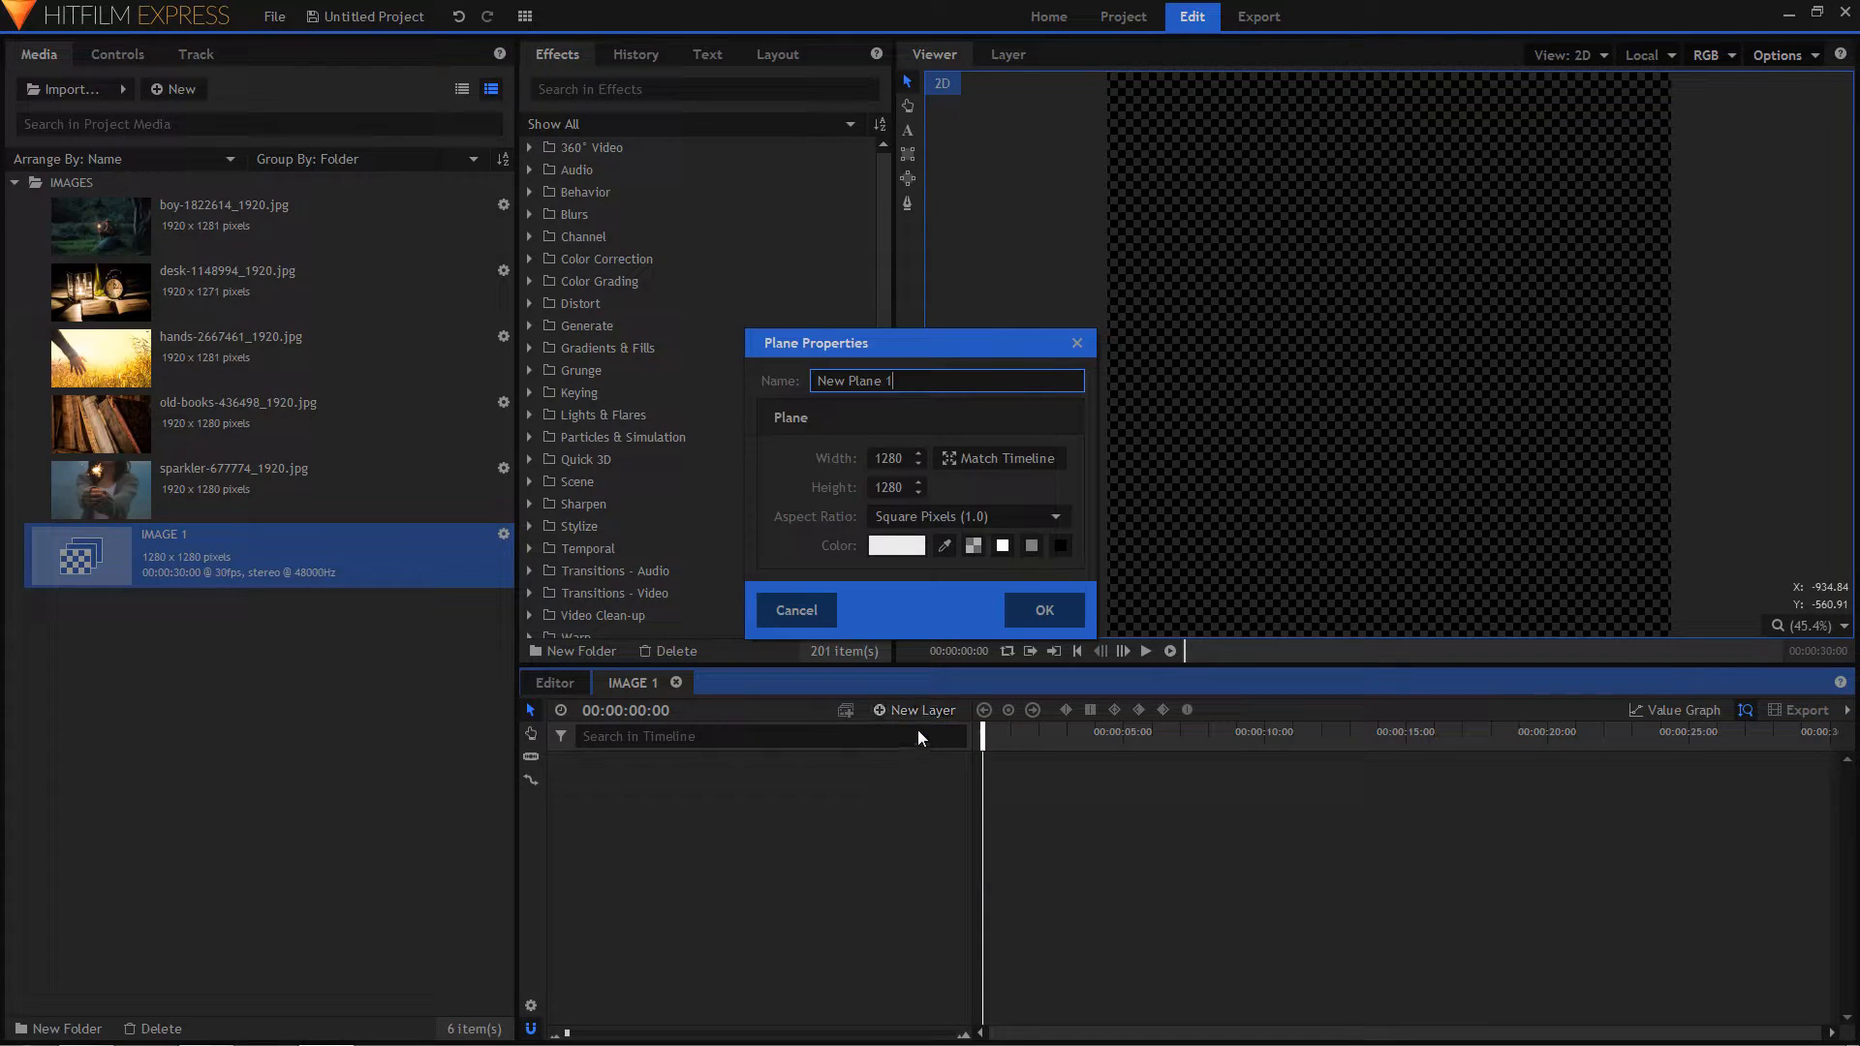
pyautogui.moveTo(899, 380); pyautogui.dragTo(735, 367)
pyautogui.write('BORDURE')
pyautogui.click(897, 544)
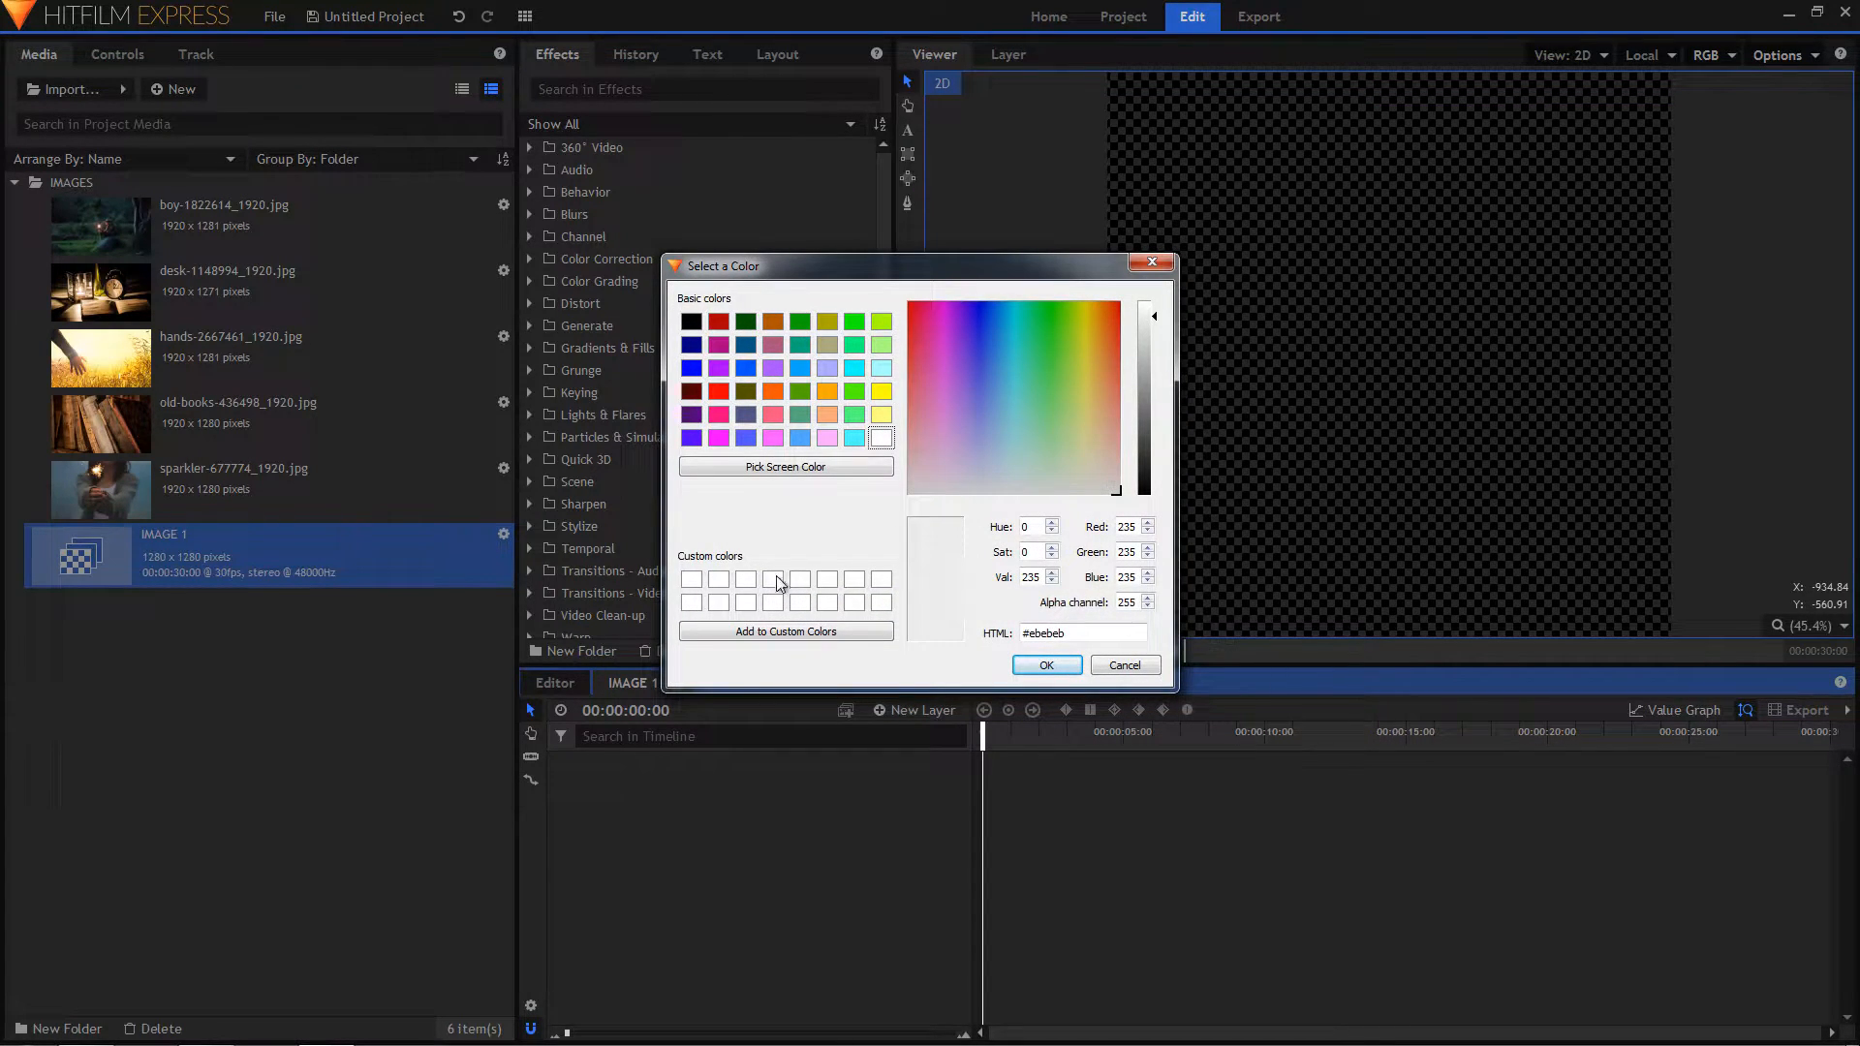
pyautogui.click(692, 579)
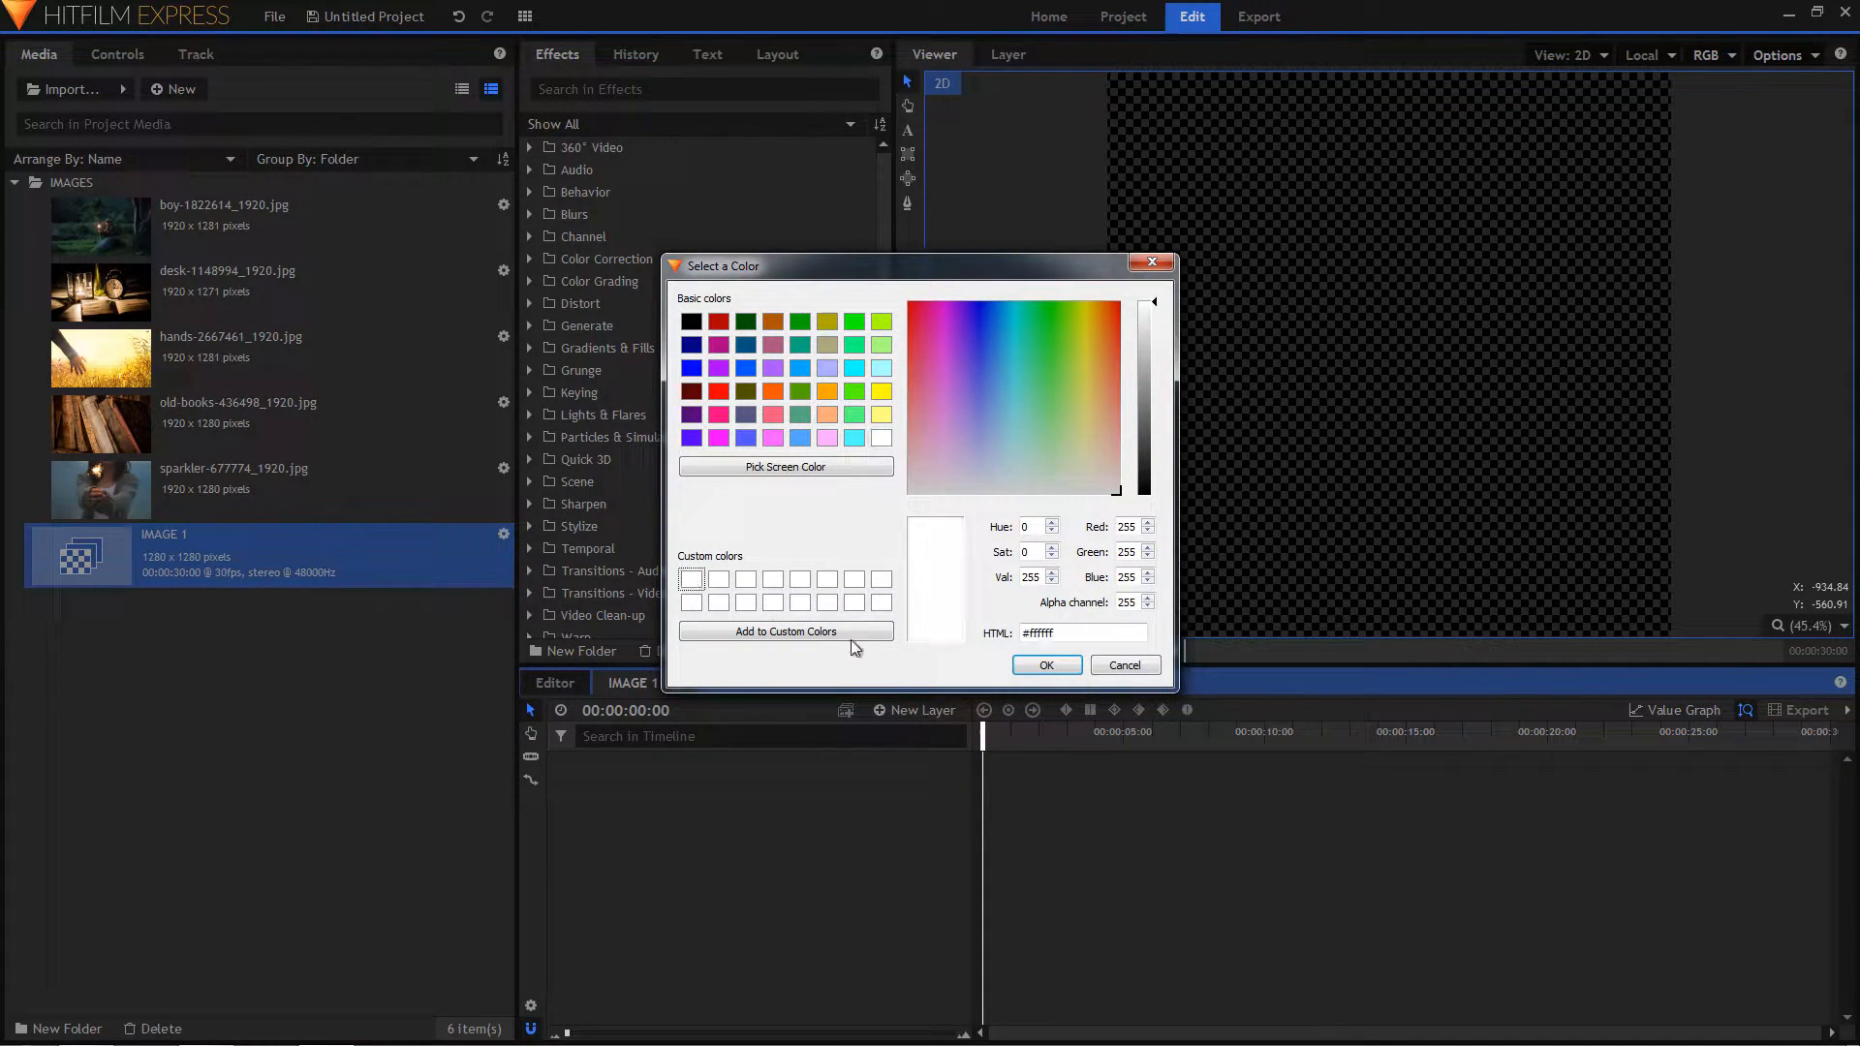
pyautogui.click(1045, 667)
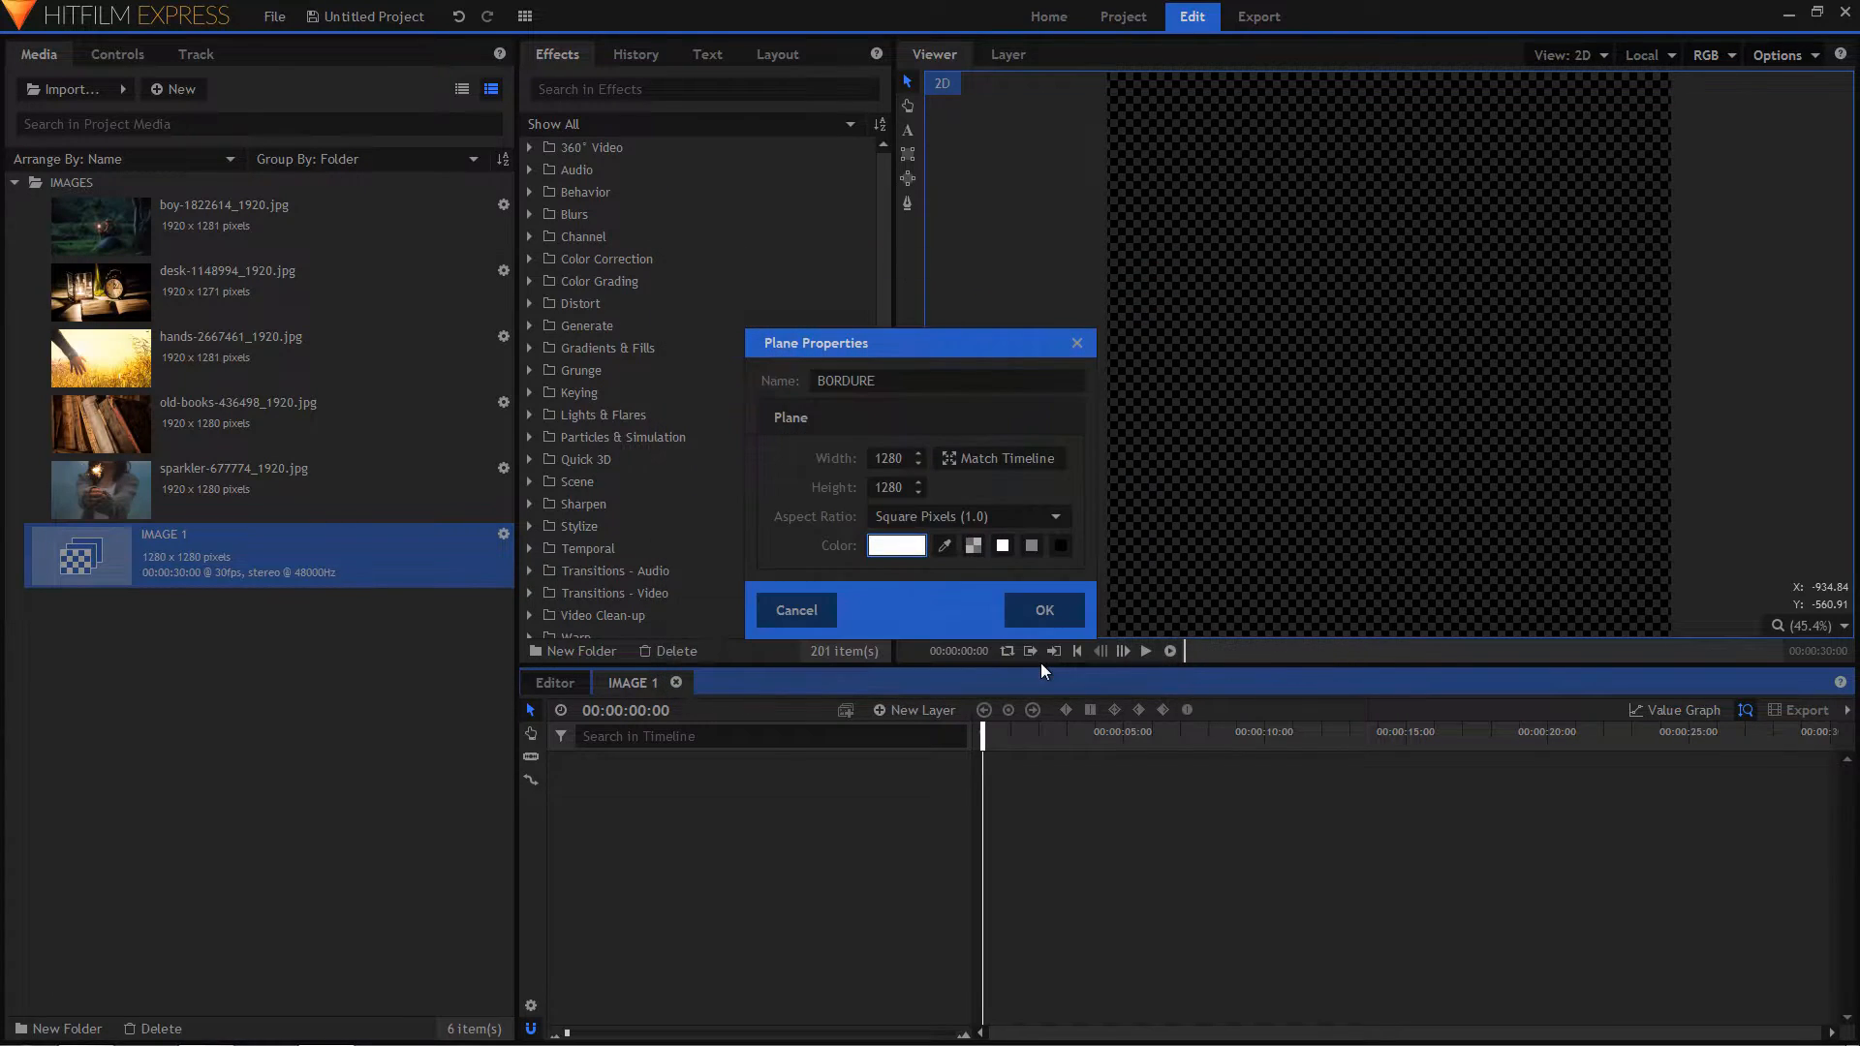
pyautogui.click(1044, 612)
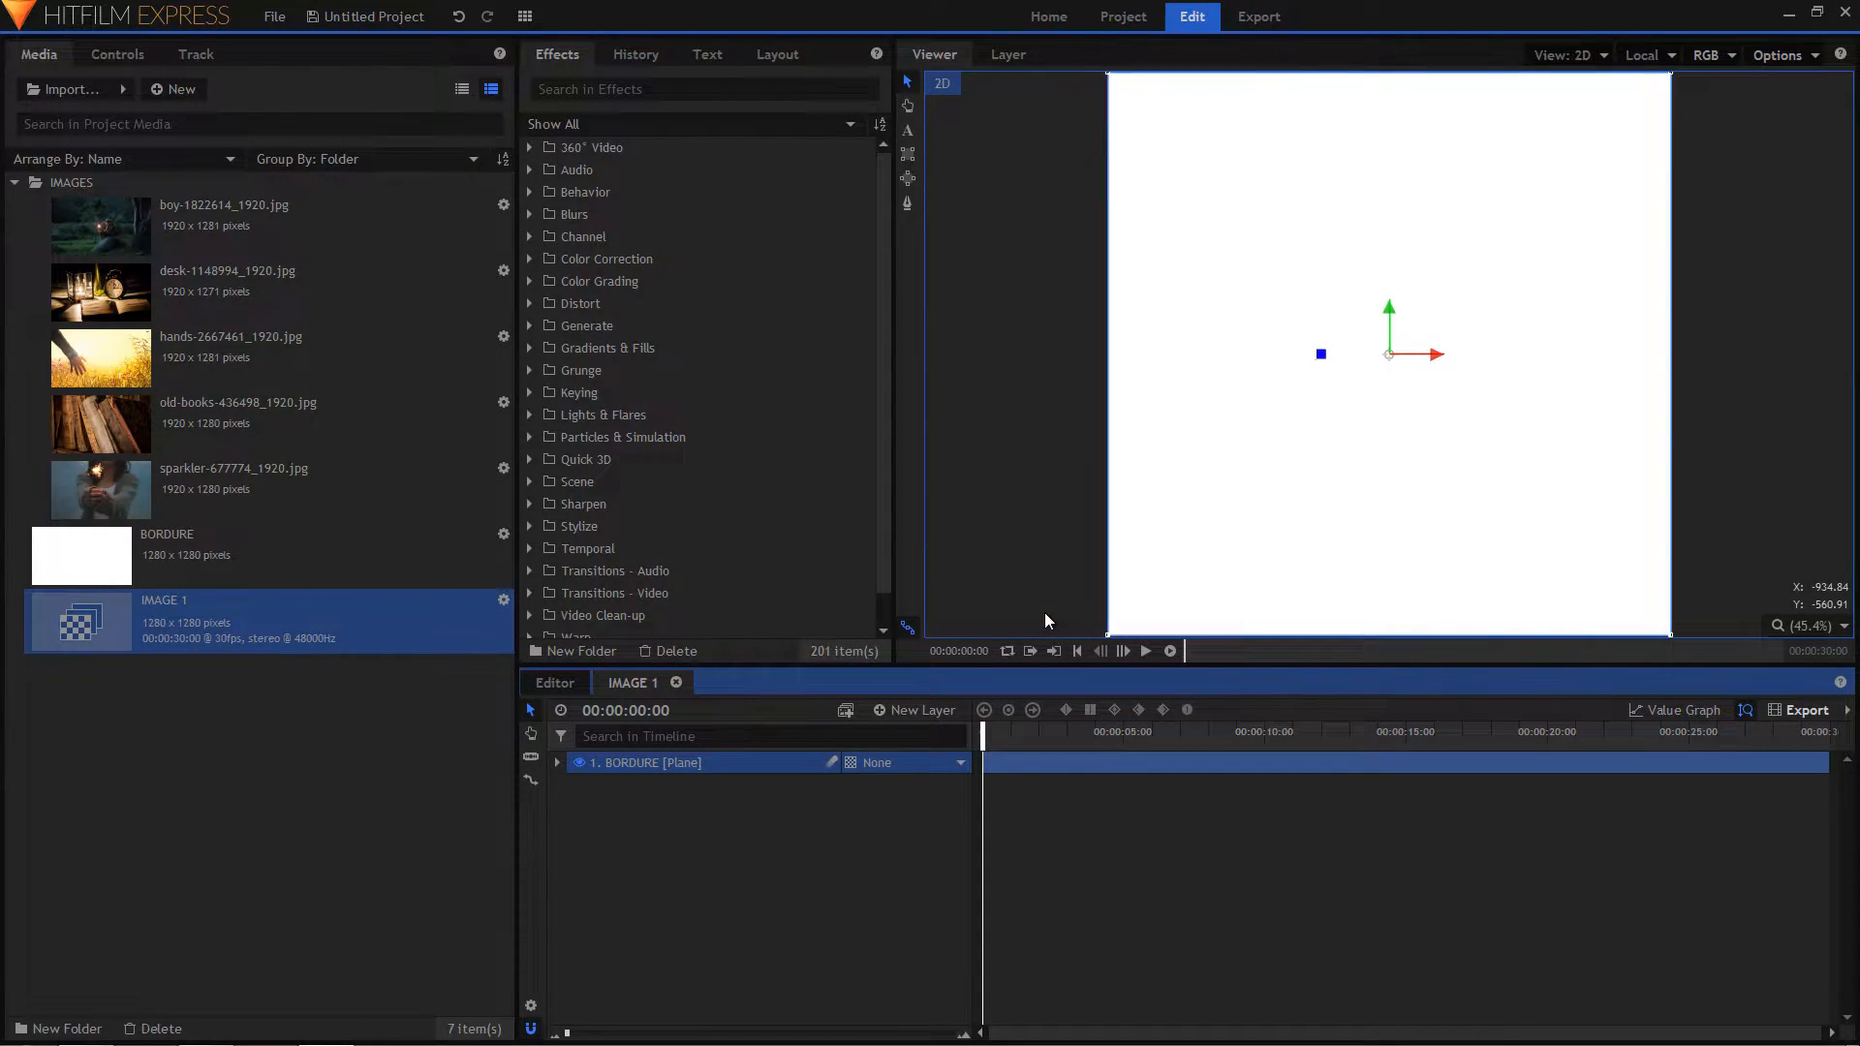
# - Draw a rectangular mask covering the whole BORDURE plane and scale the mask to 94%
pyautogui.click(908, 157)
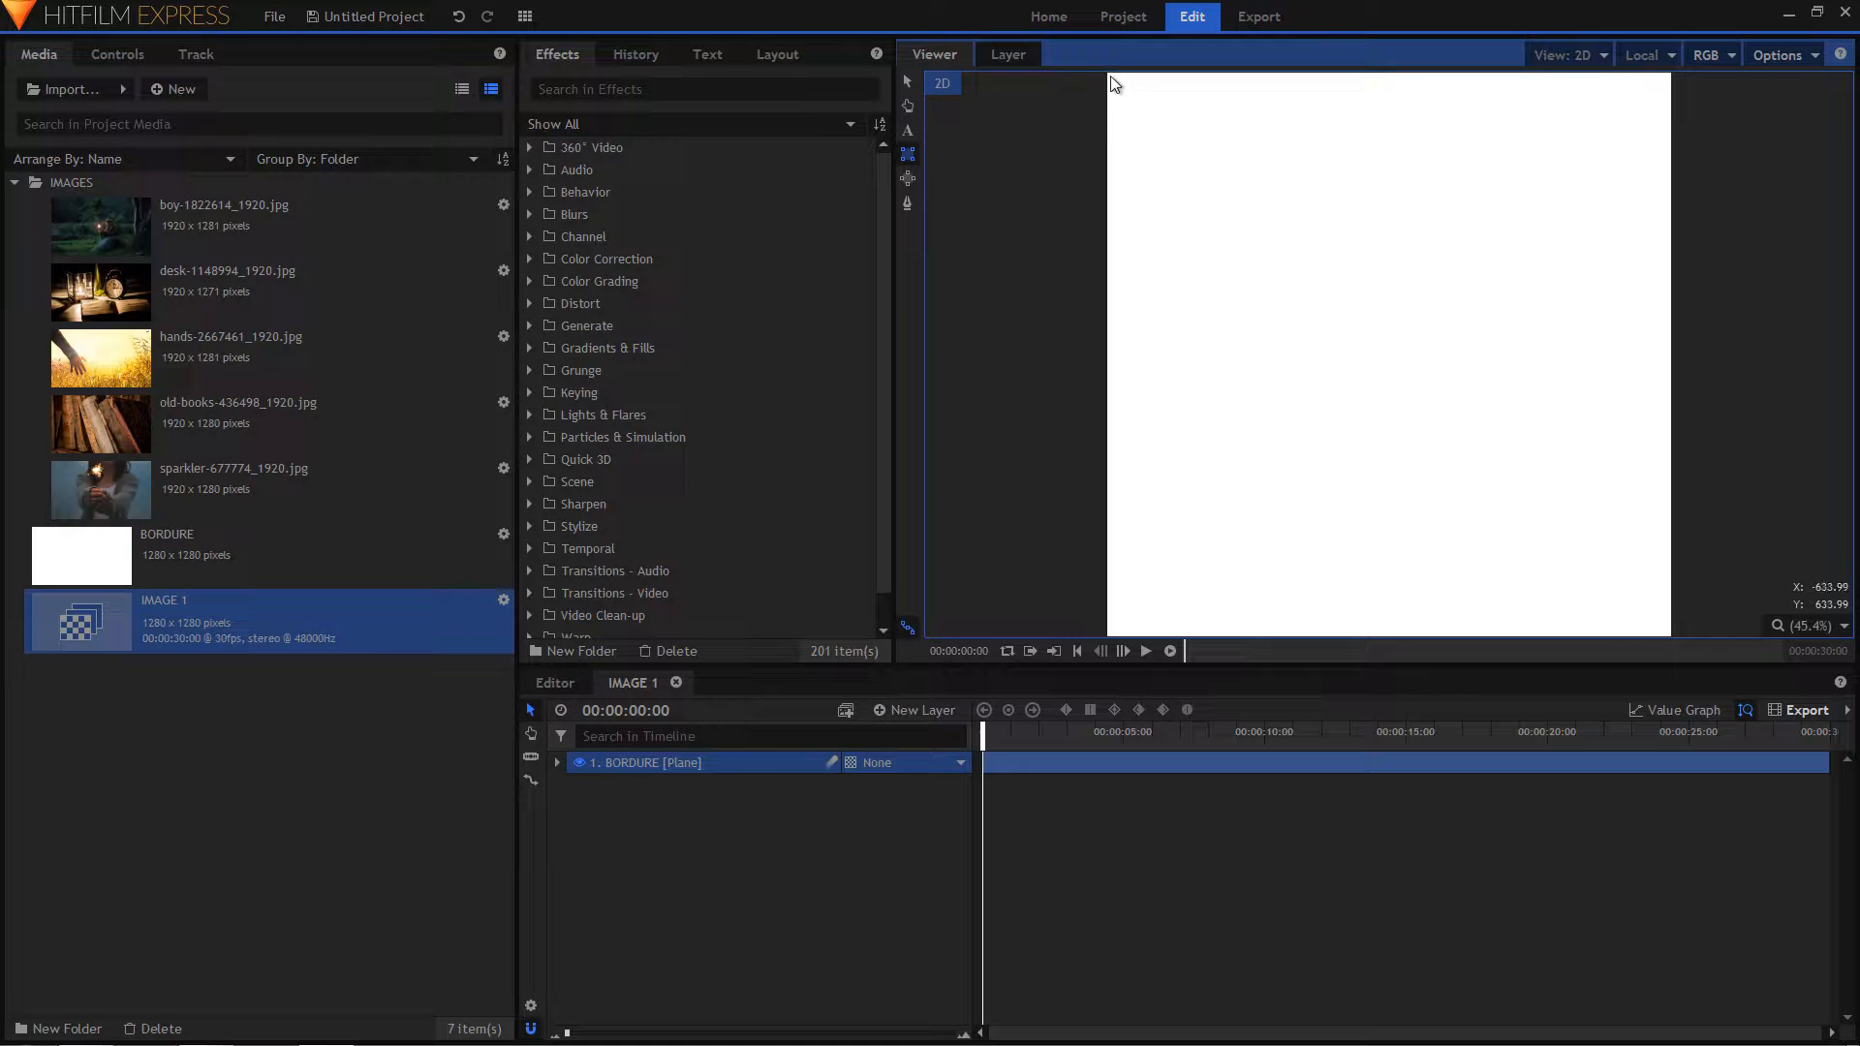
pyautogui.moveTo(1112, 81); pyautogui.dragTo(1674, 646)
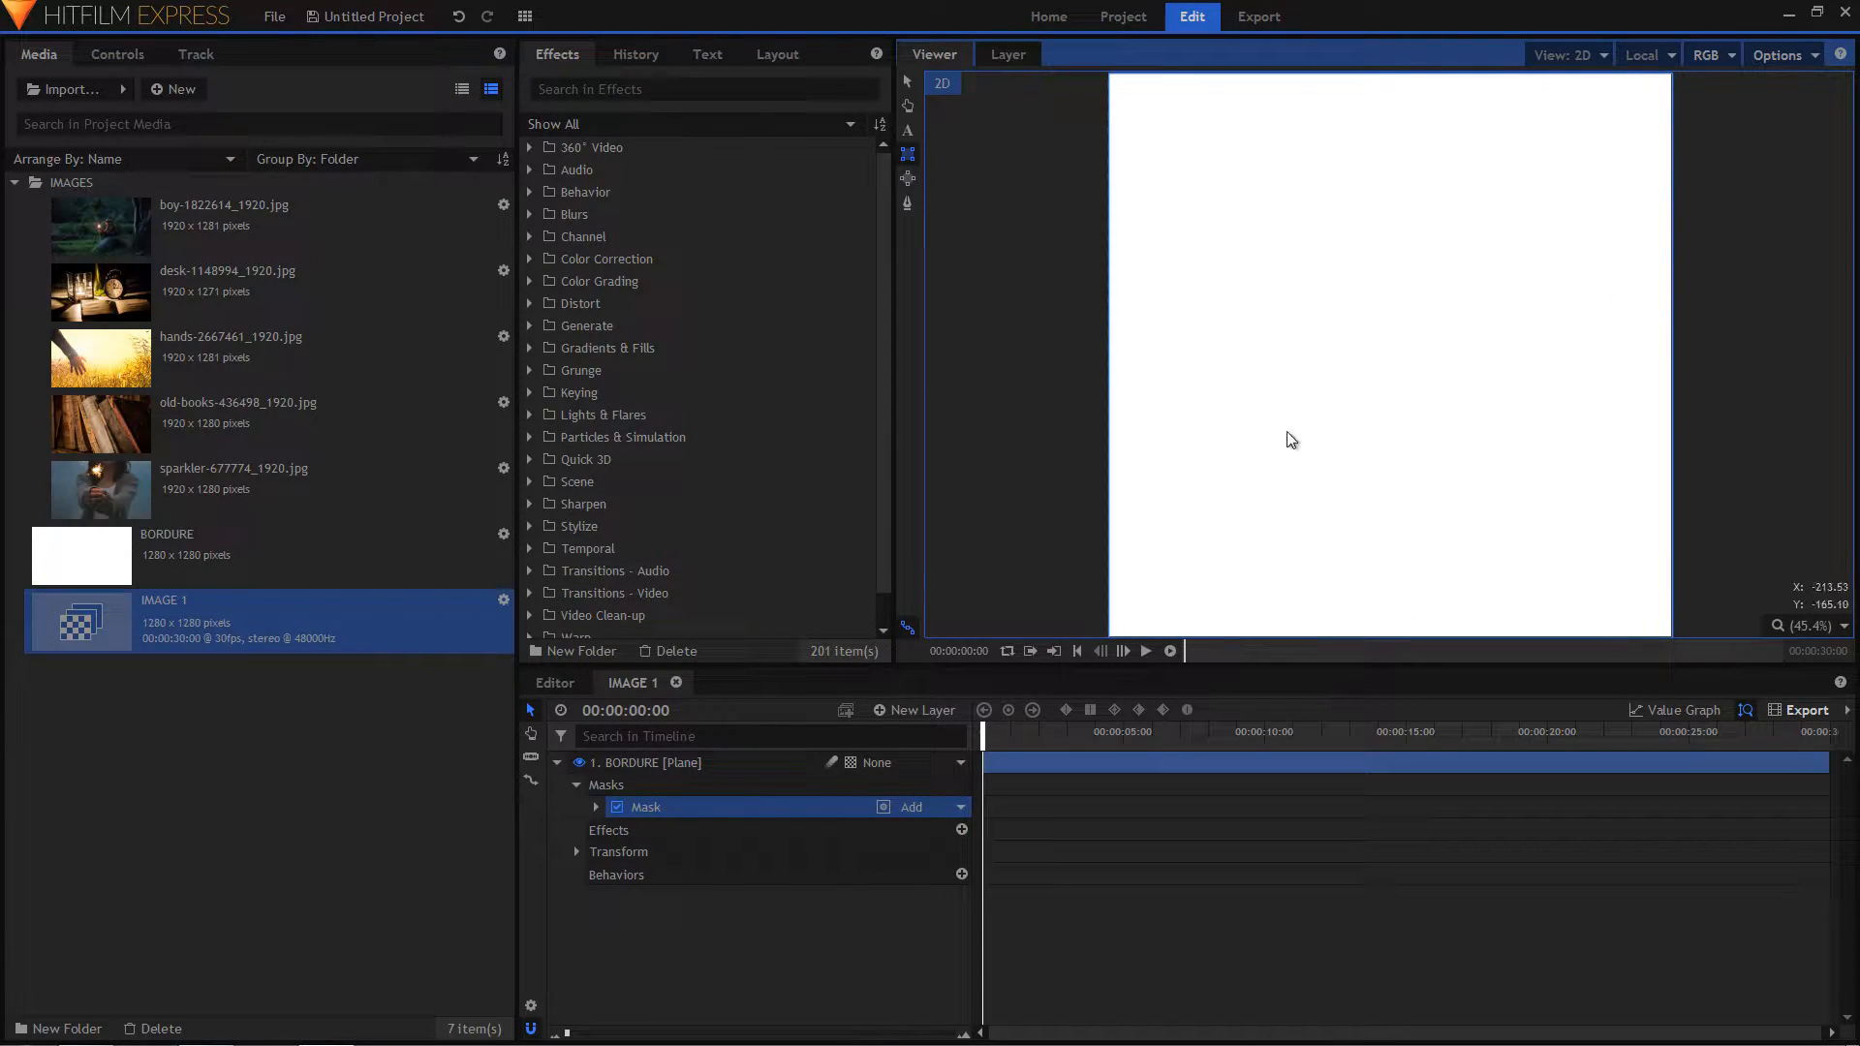
pyautogui.click(597, 808)
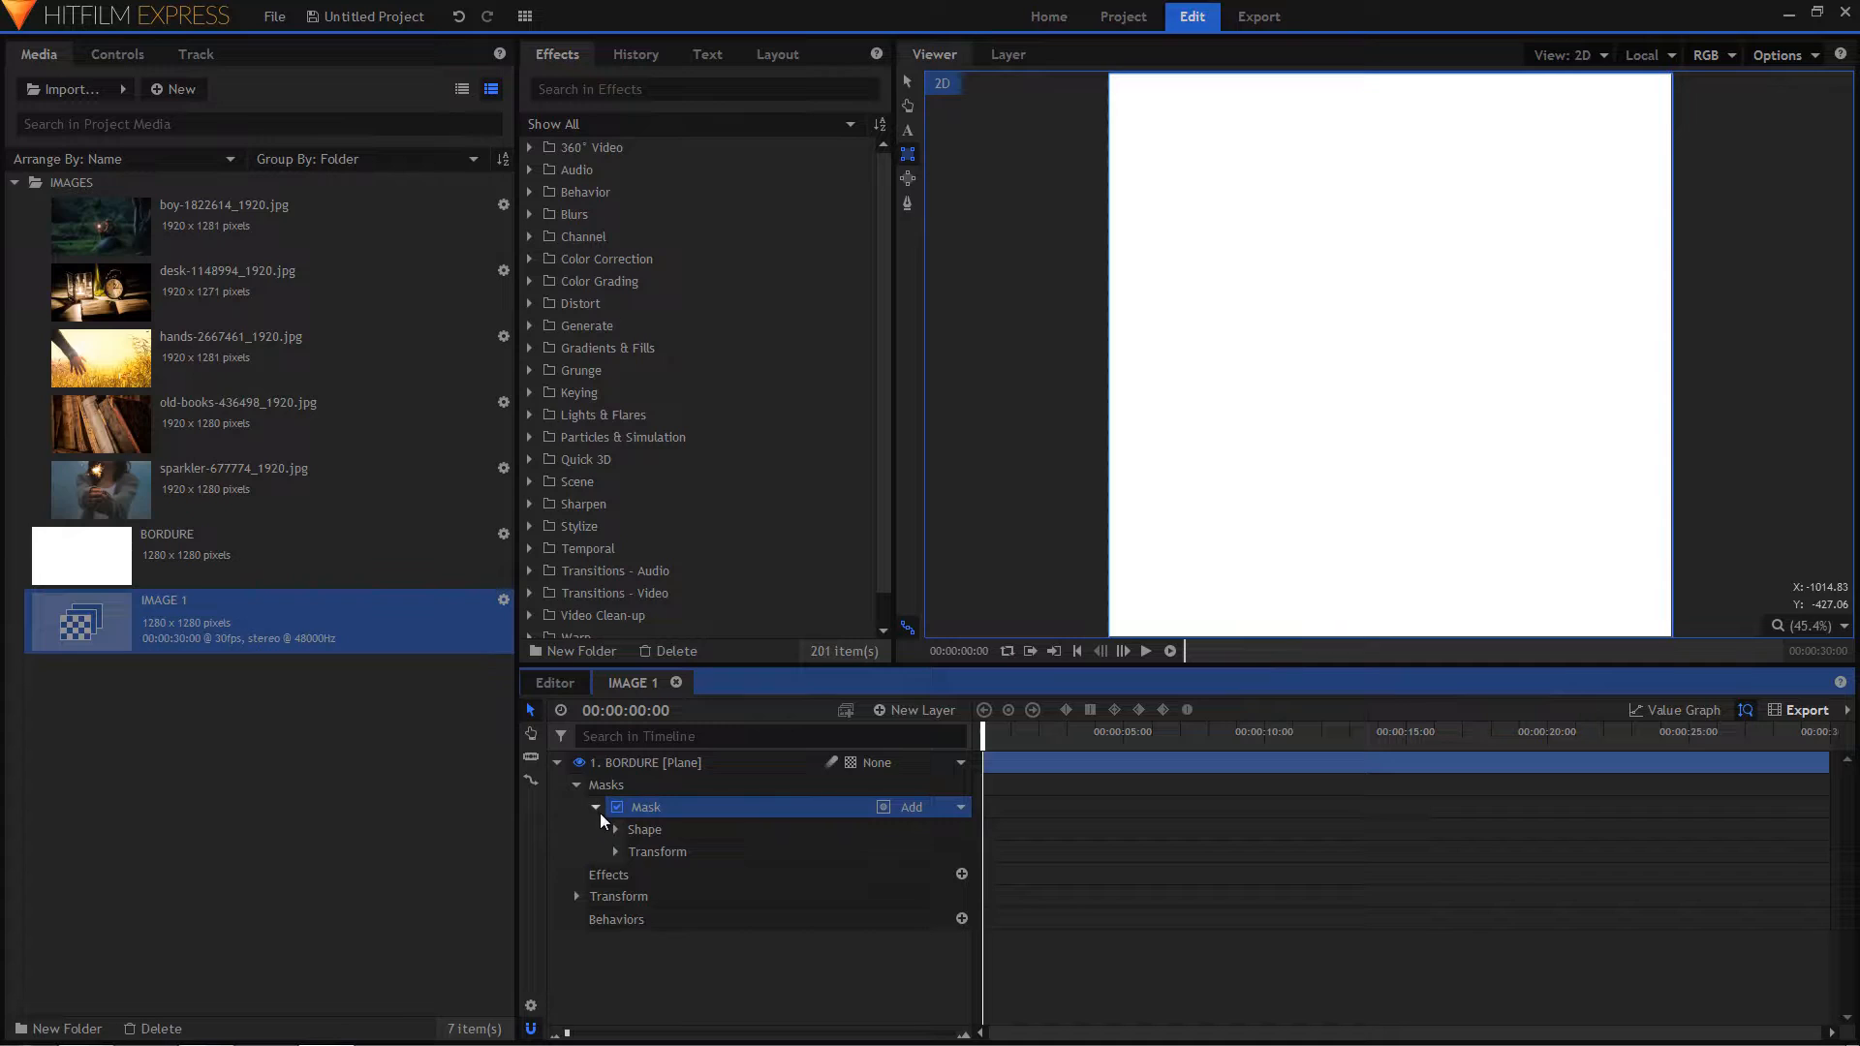
pyautogui.click(616, 851)
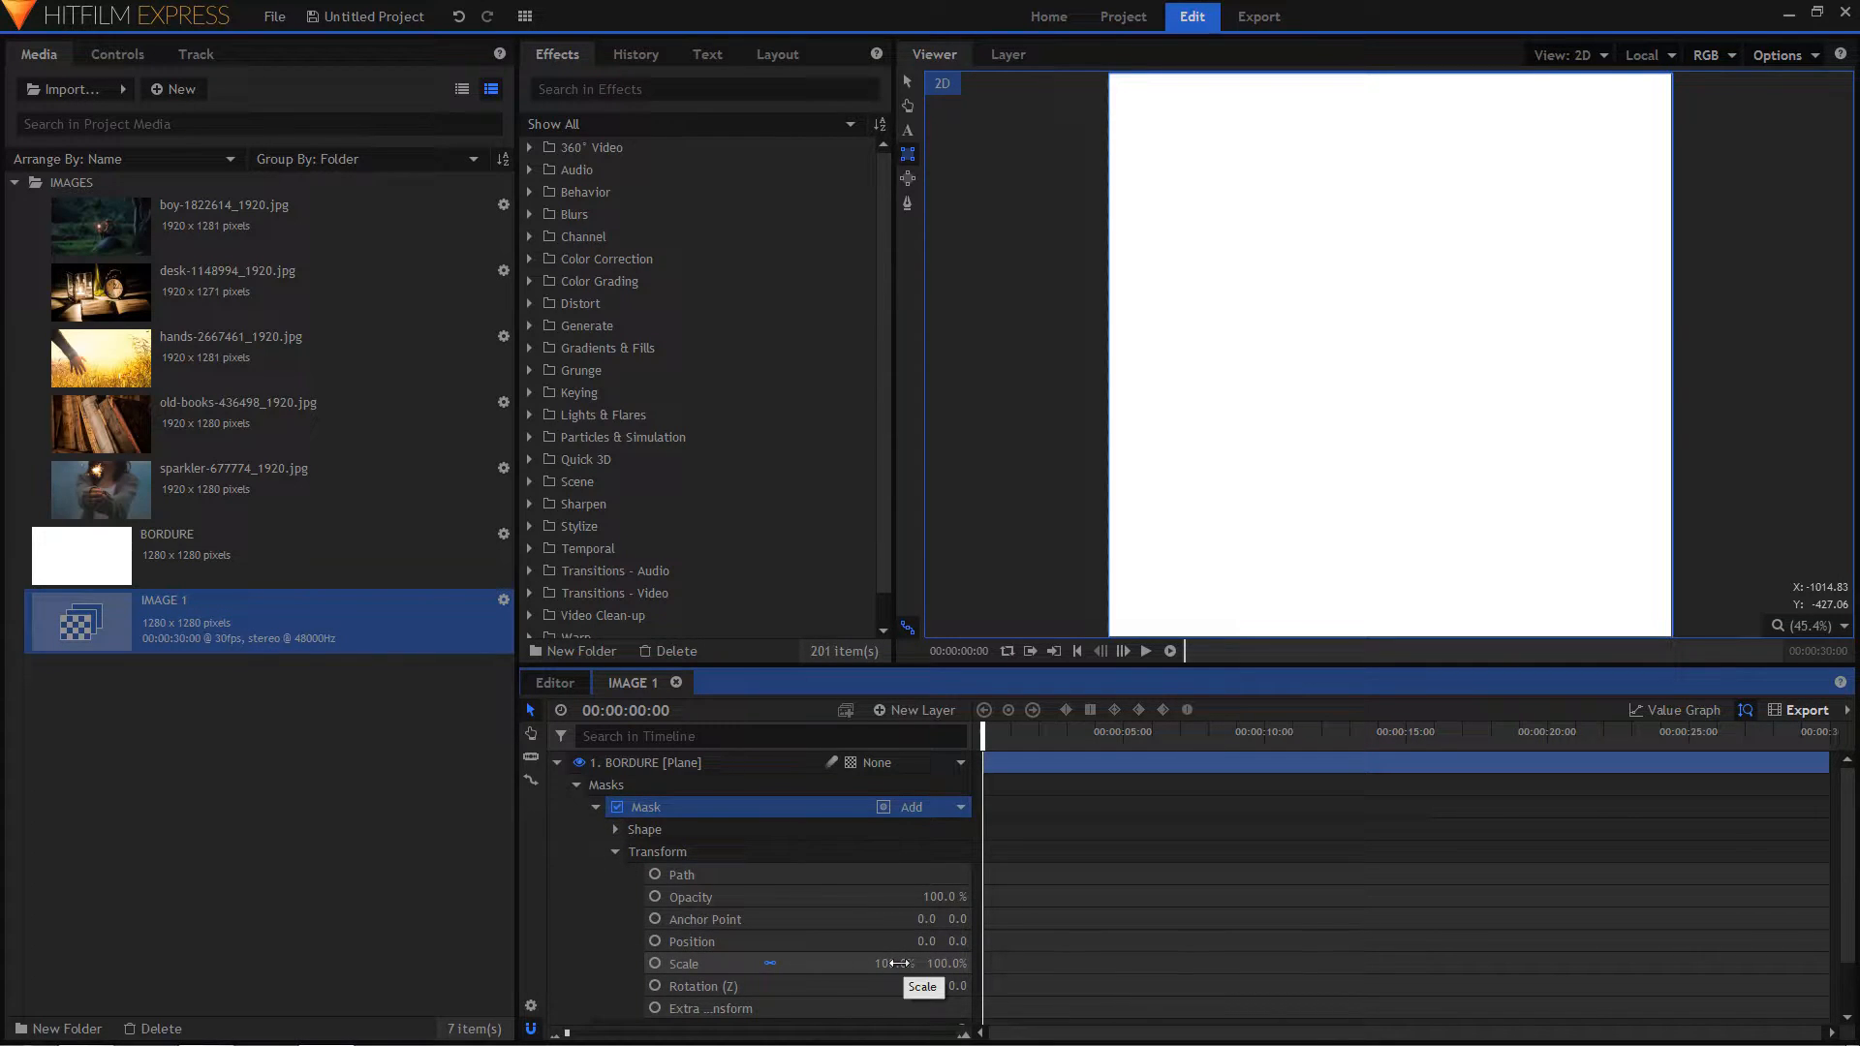
pyautogui.moveTo(900, 963); pyautogui.dragTo(882, 963)
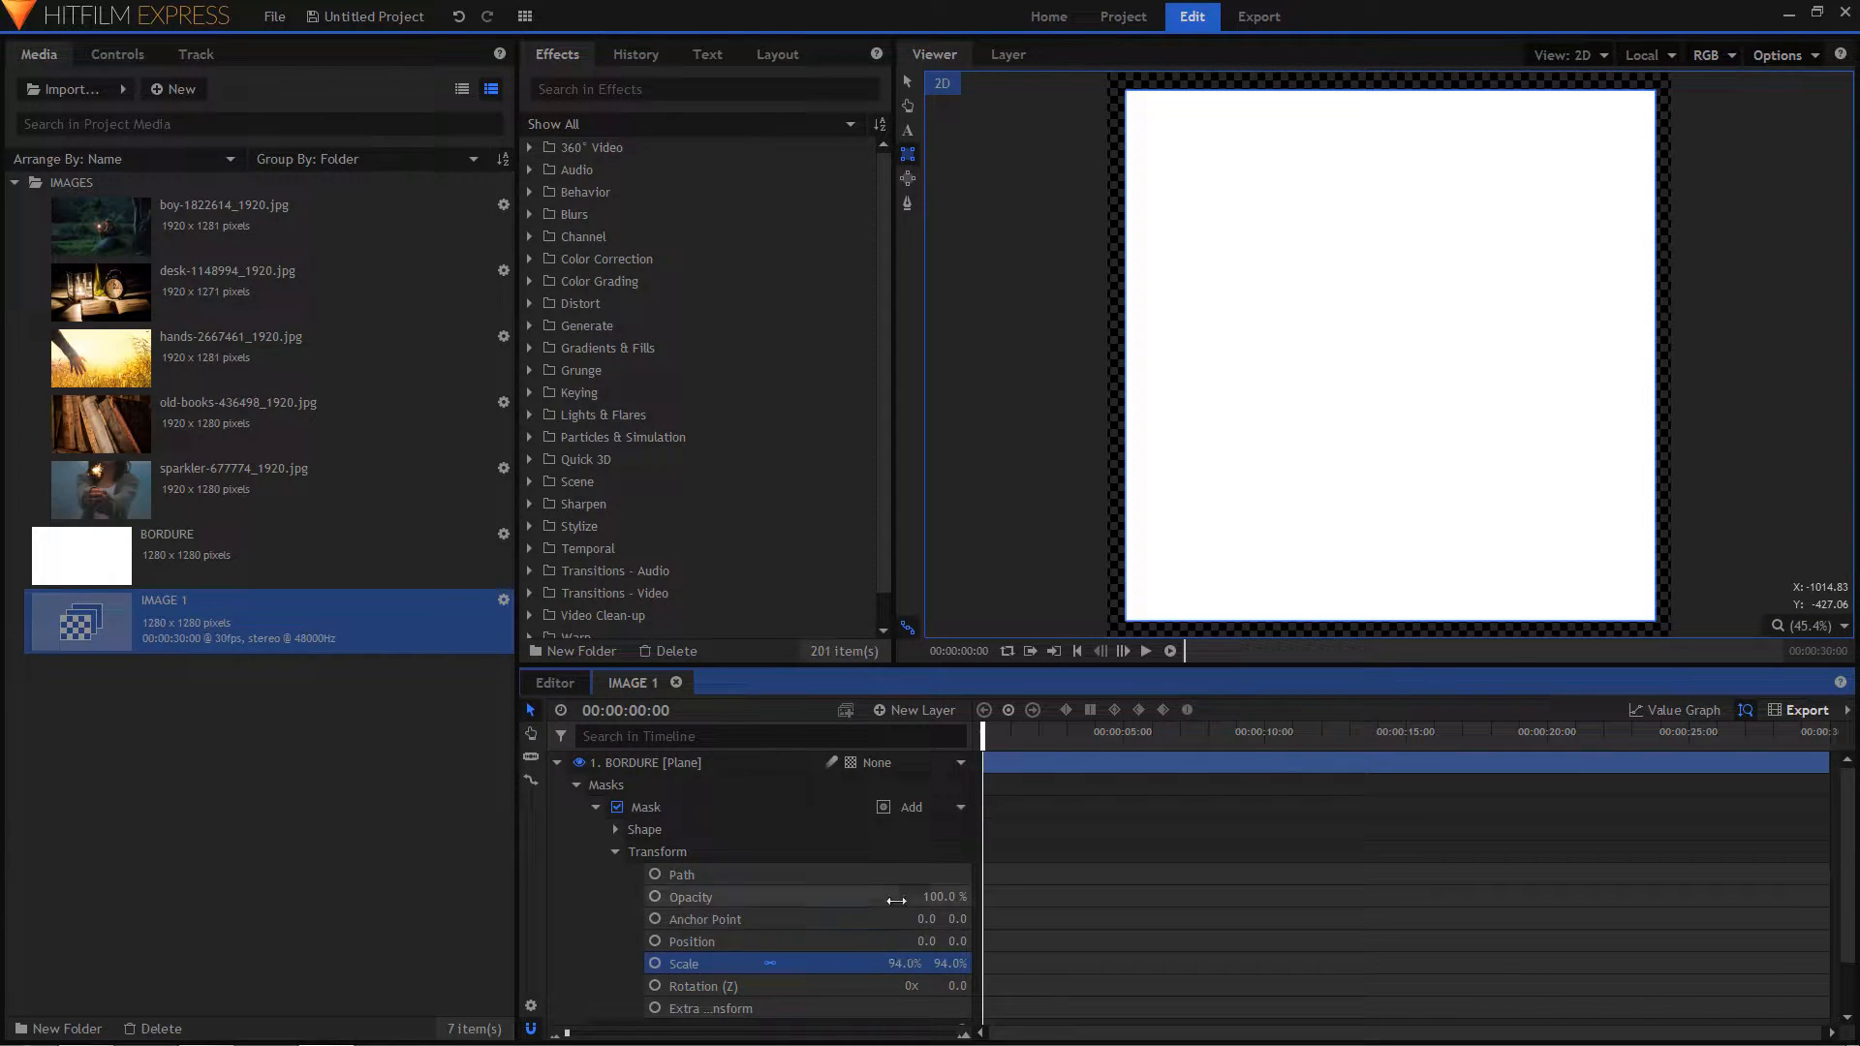
# - Invert the BORDURE mask so only a white frame remains, and collapse the layer's properties
pyautogui.click(883, 807)
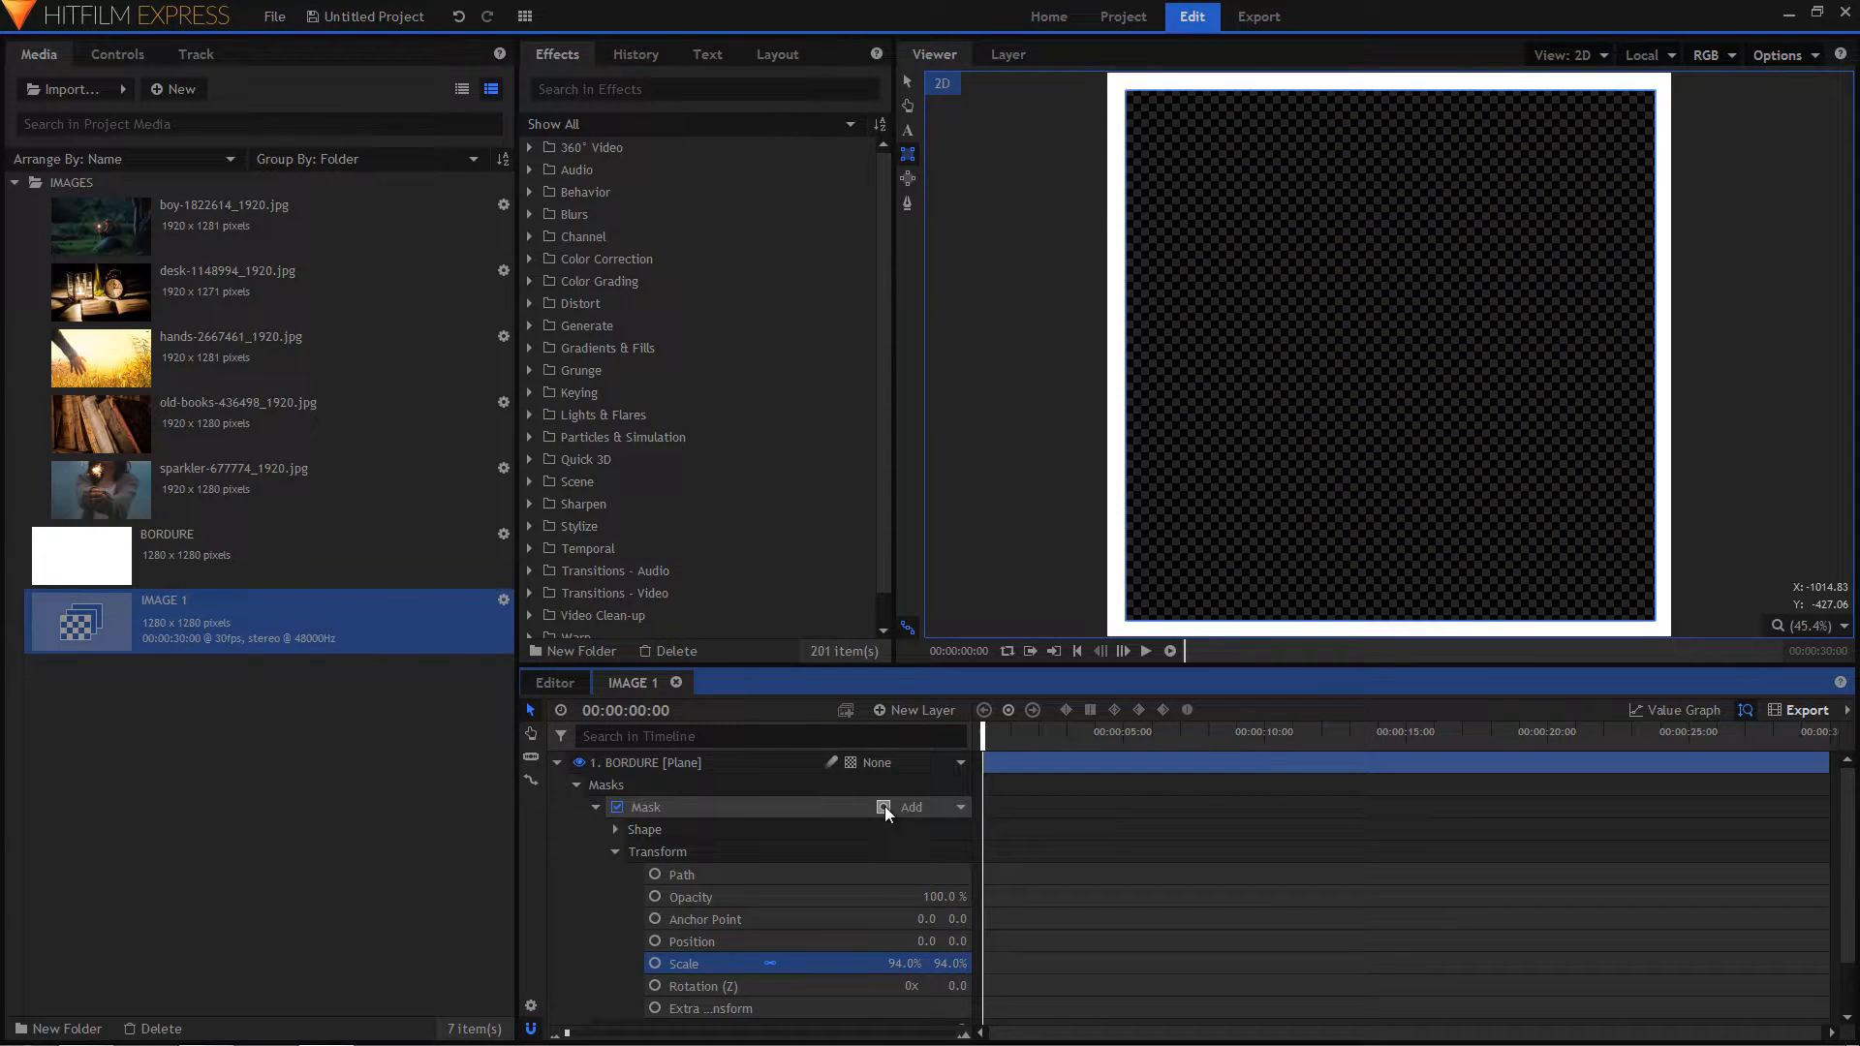
pyautogui.click(577, 784)
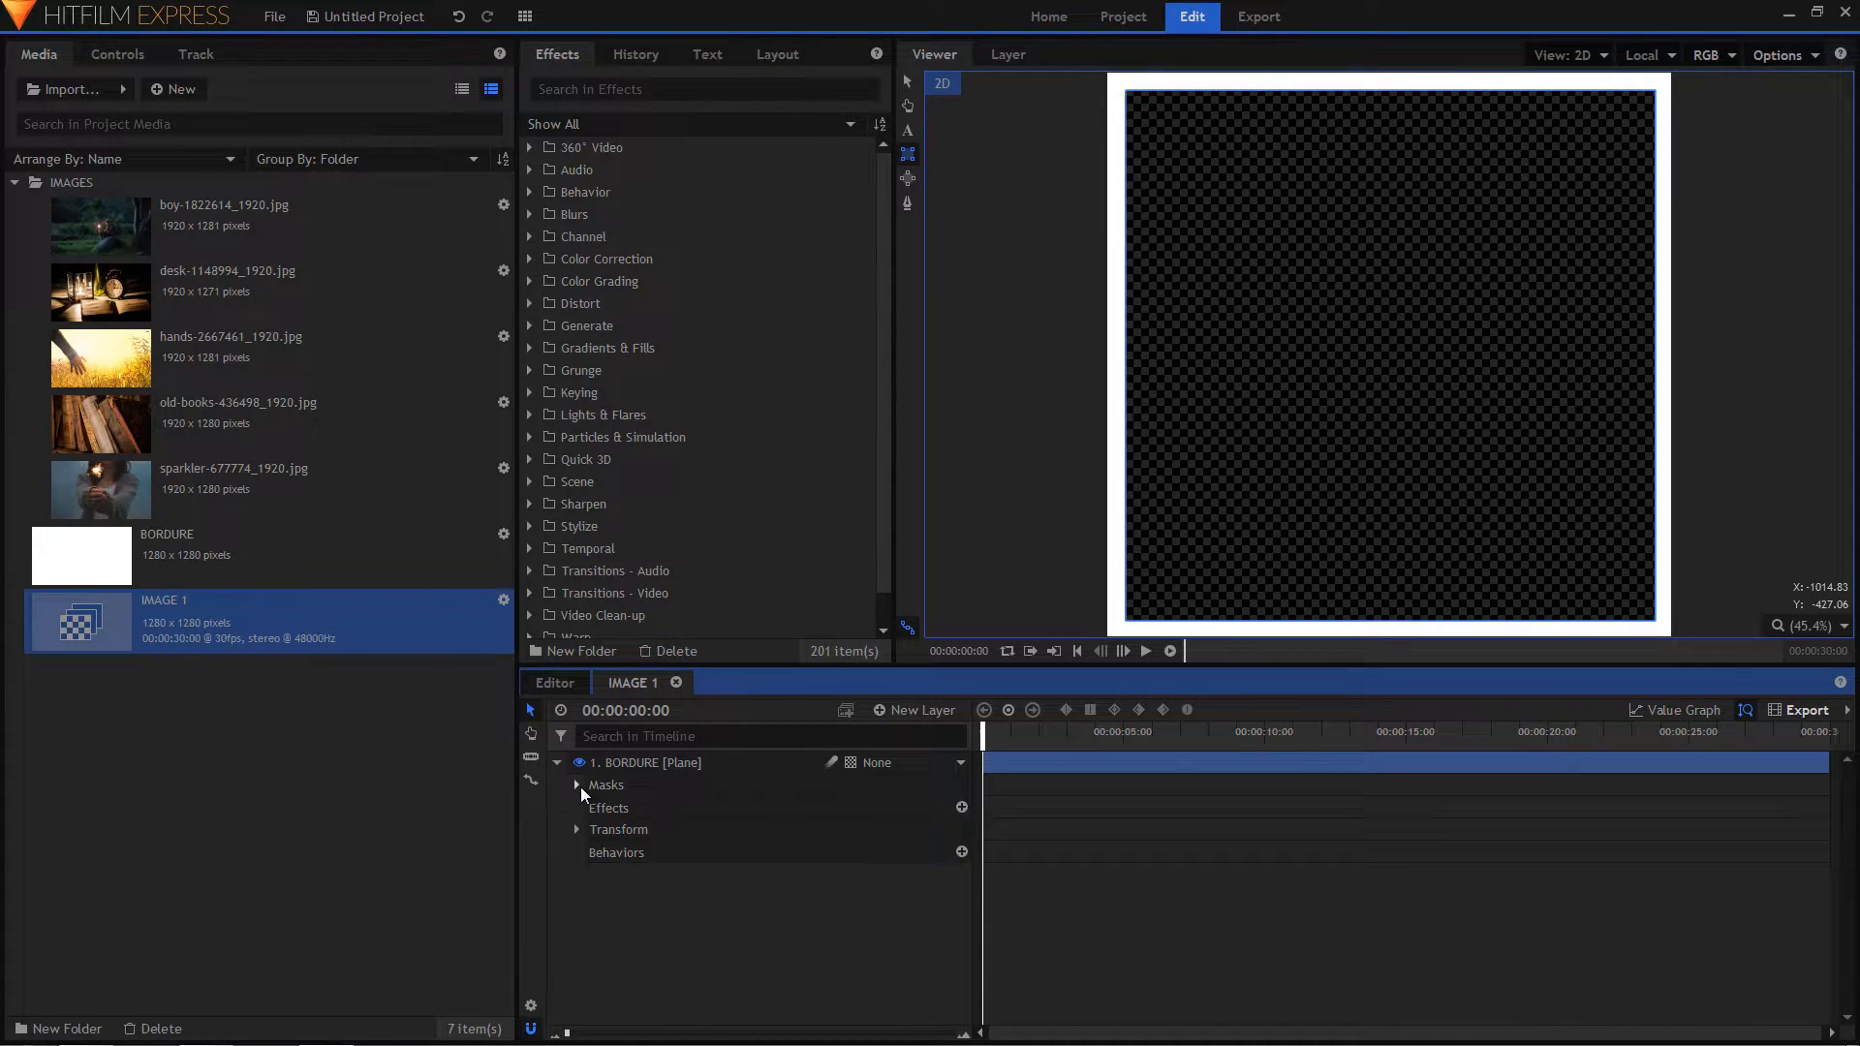
pyautogui.click(558, 763)
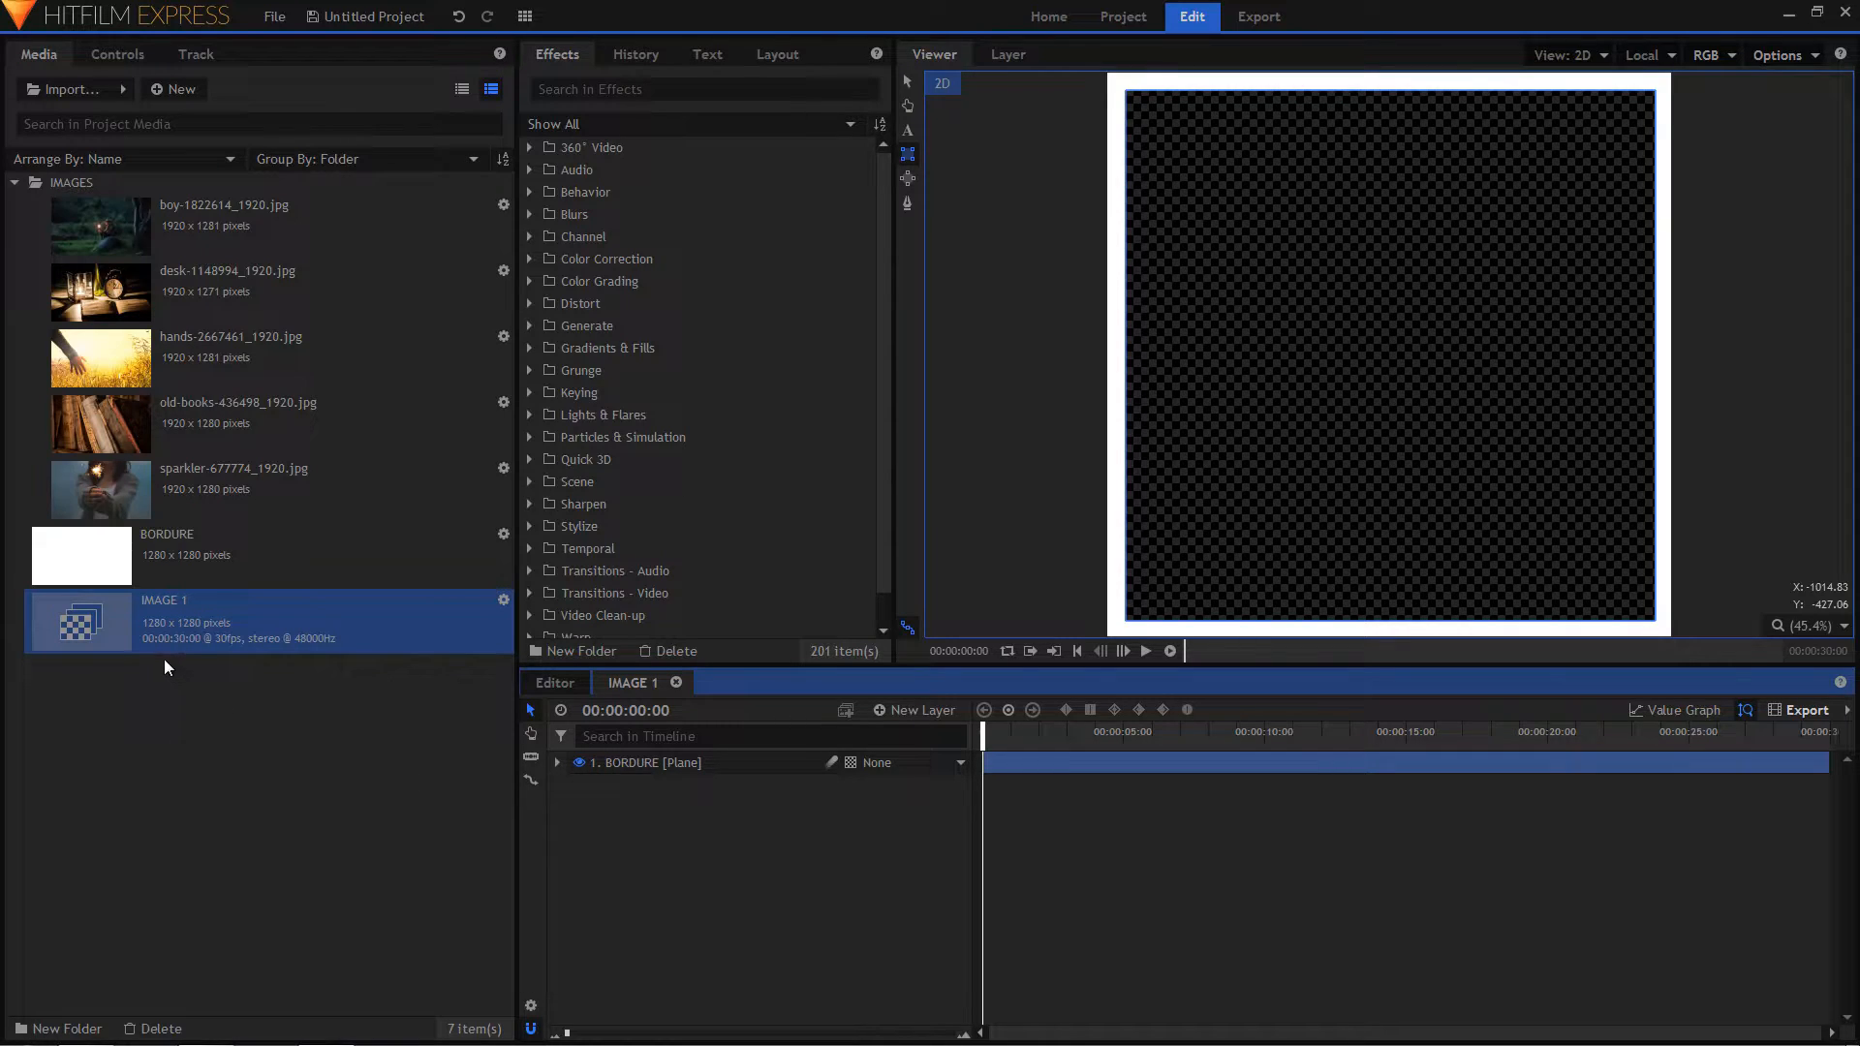
# - Duplicate the IMAGE 1 composite shot four times in the project media
pyautogui.click(159, 622)
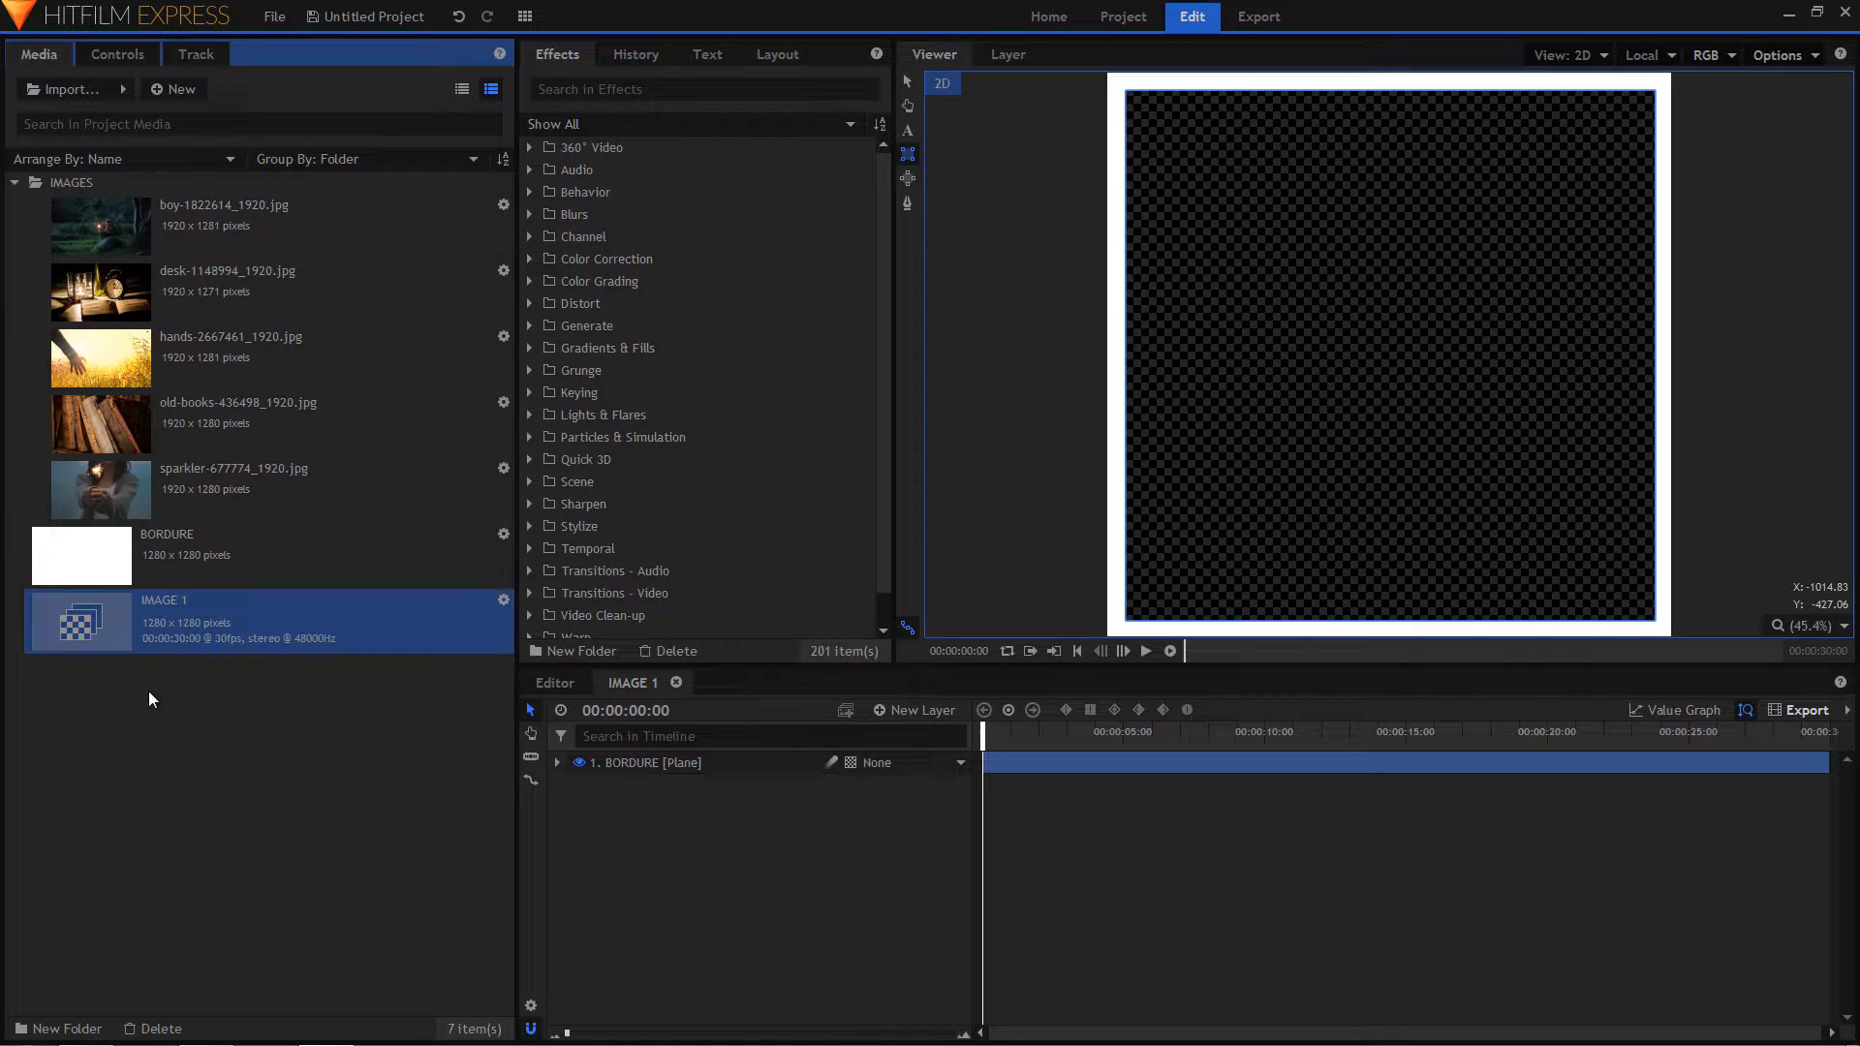
pyautogui.hotkey('ctrl', 'd')
pyautogui.hotkey('ctrl', 'd')
pyautogui.hotkey('ctrl', 'd')
pyautogui.hotkey('ctrl', 'd')
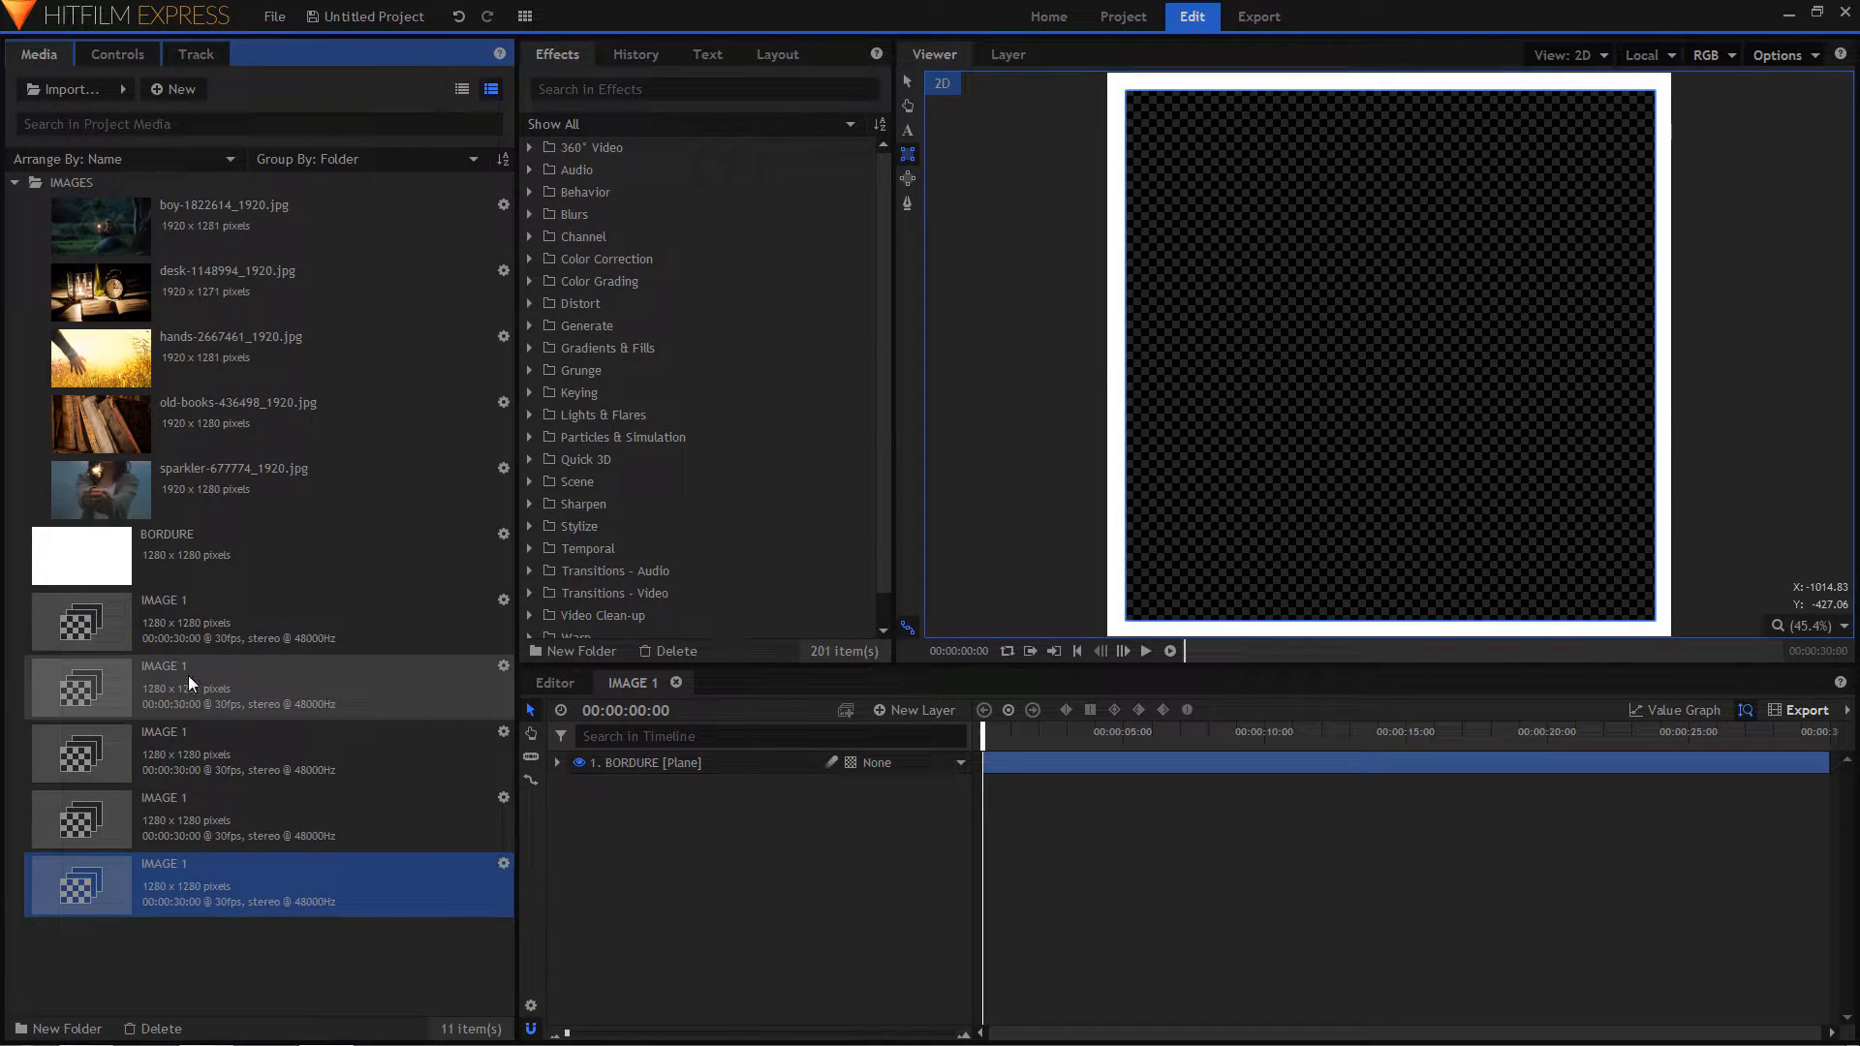
# - Rename two of the duplicated composite shots IMAGE 2 and IMAGE 3
pyautogui.click(189, 676)
pyautogui.click(189, 676)
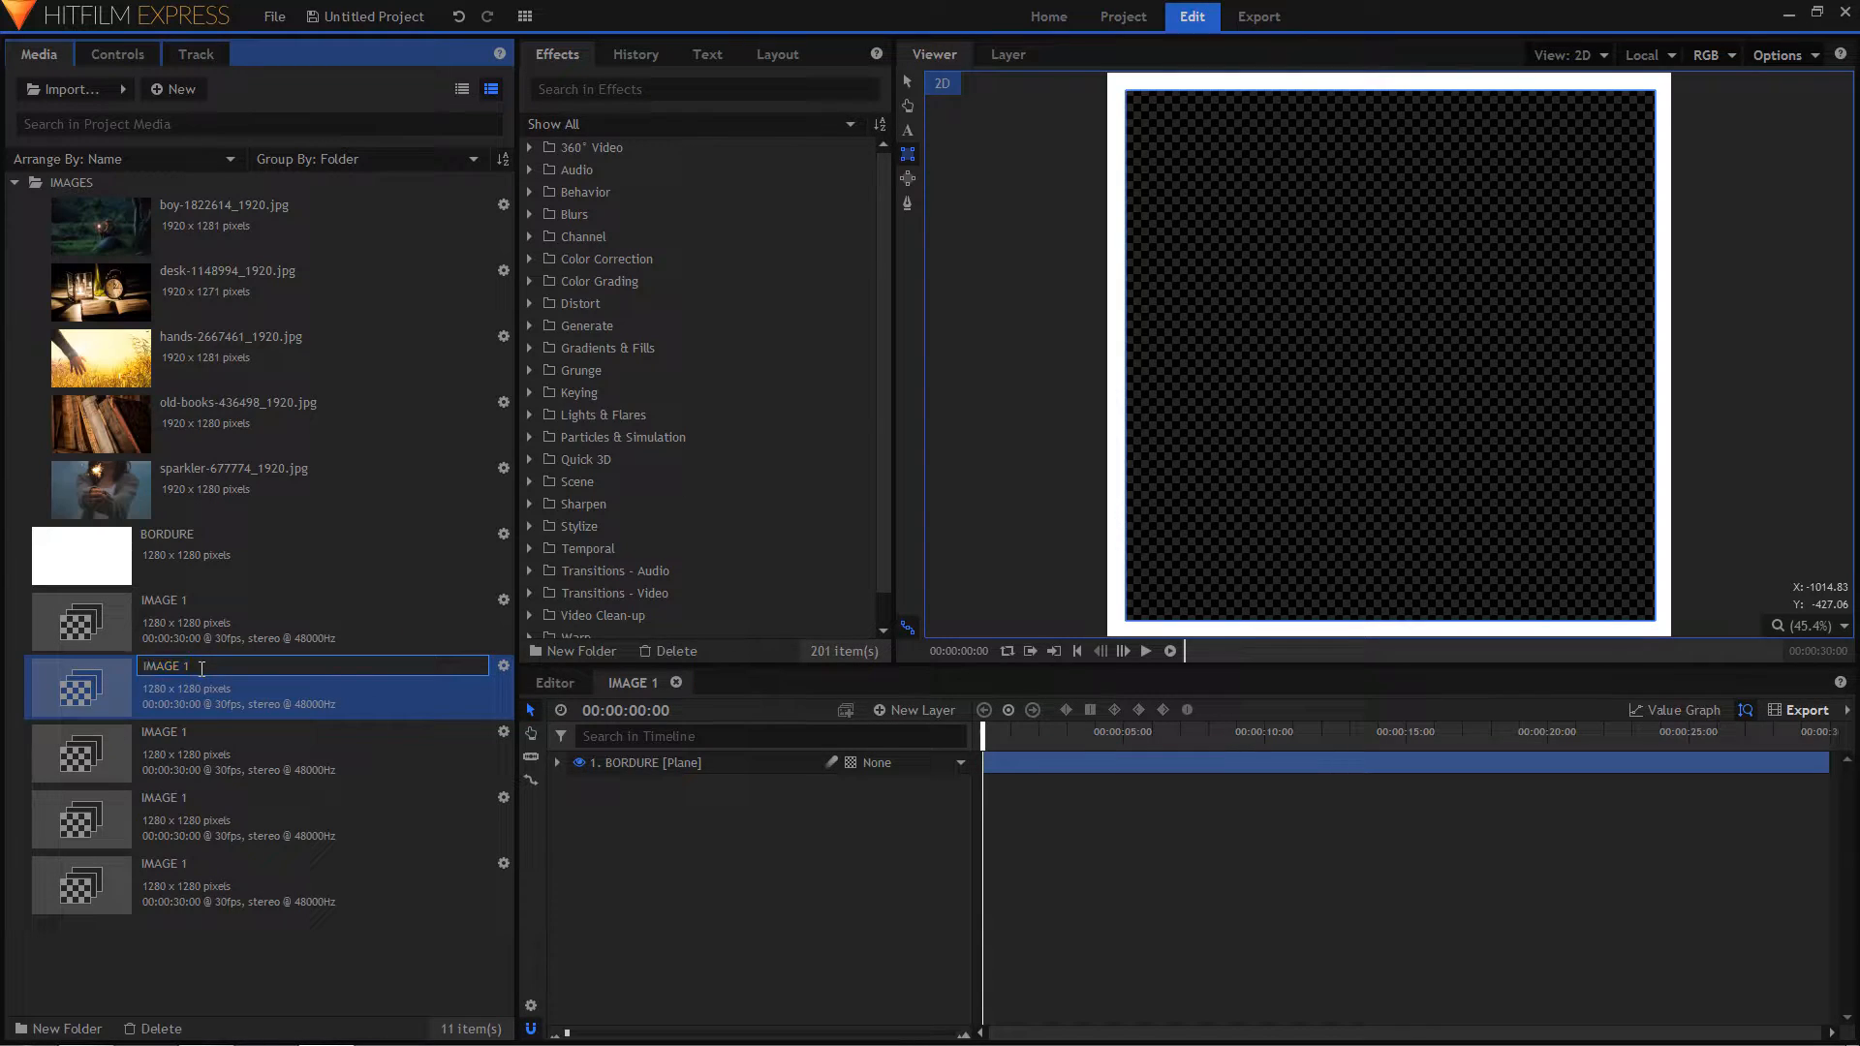
pyautogui.press('BackSpace')
pyautogui.write('2')
pyautogui.press('Return')
pyautogui.click(200, 670)
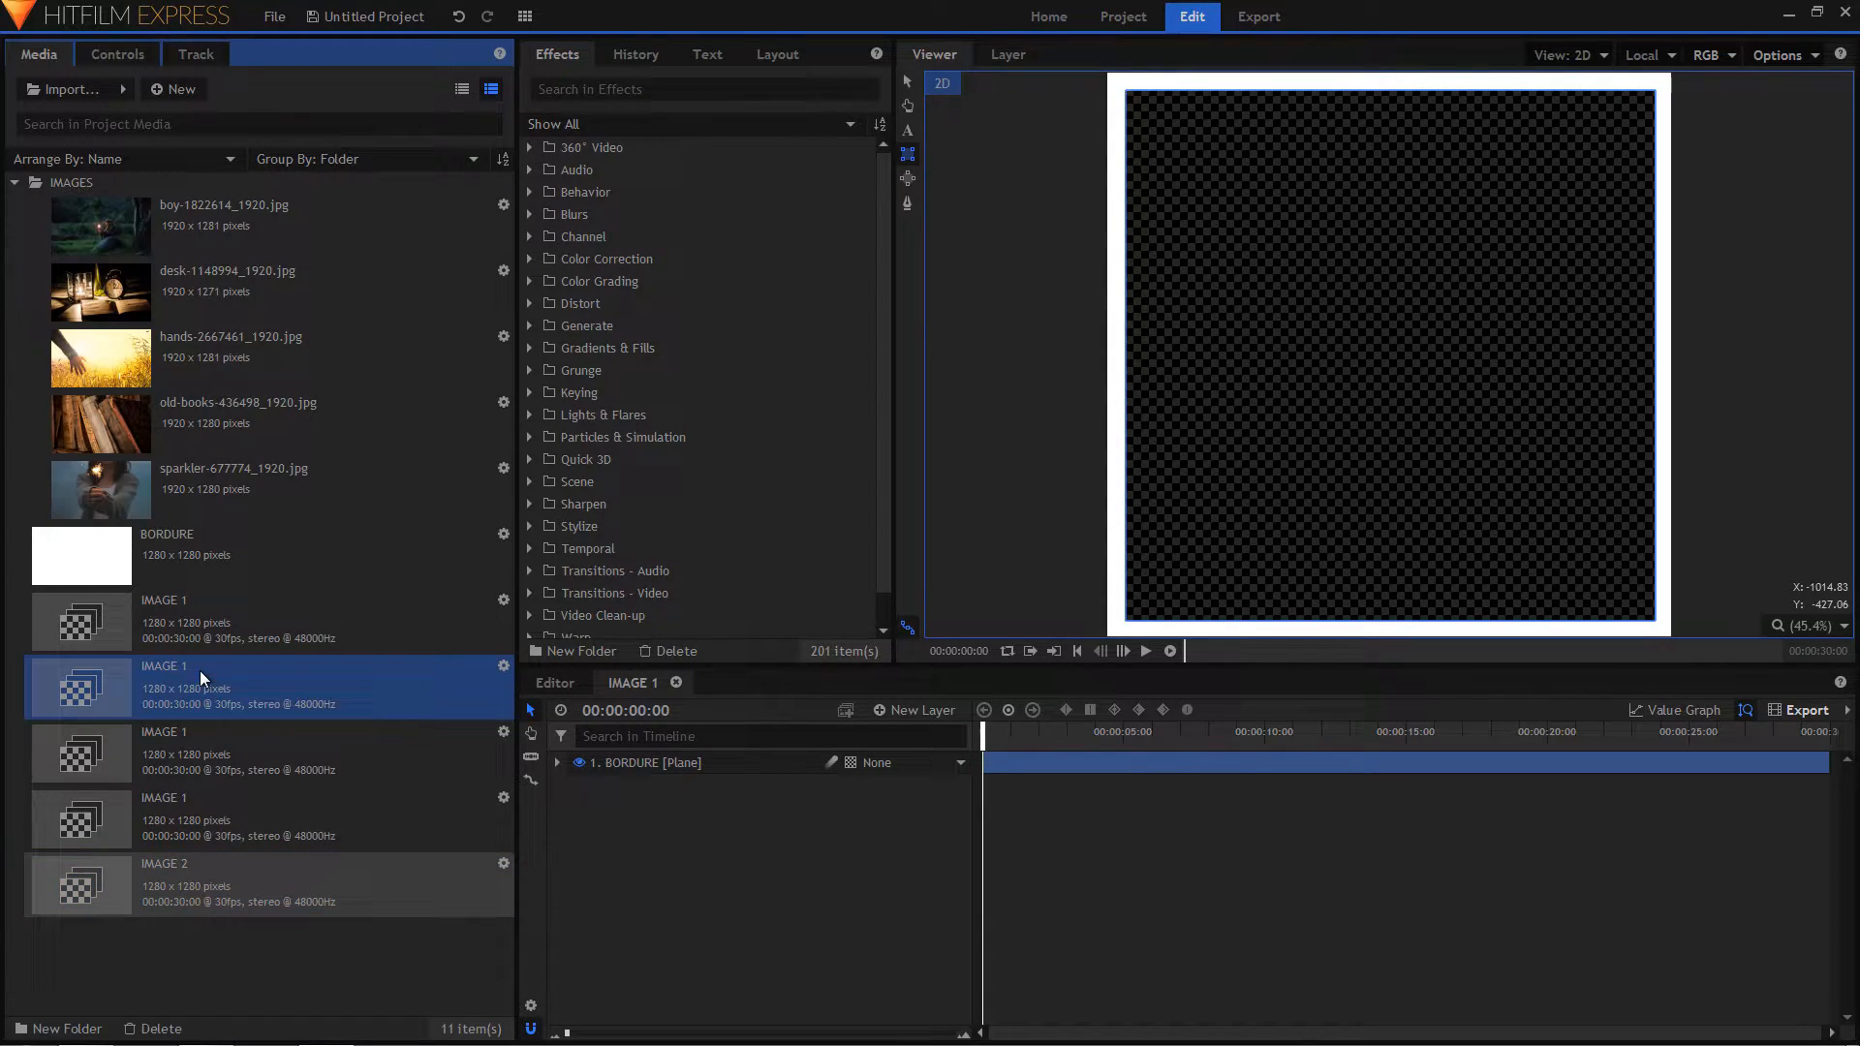
pyautogui.click(200, 670)
pyautogui.click(210, 666)
pyautogui.write('3')
pyautogui.press('Return')
# - Rename the remaining two duplicated composite shots IMAGE 4 and IMAGE 5
pyautogui.click(208, 664)
pyautogui.click(207, 664)
pyautogui.click(208, 664)
pyautogui.press('Return')
pyautogui.click(207, 665)
pyautogui.click(207, 664)
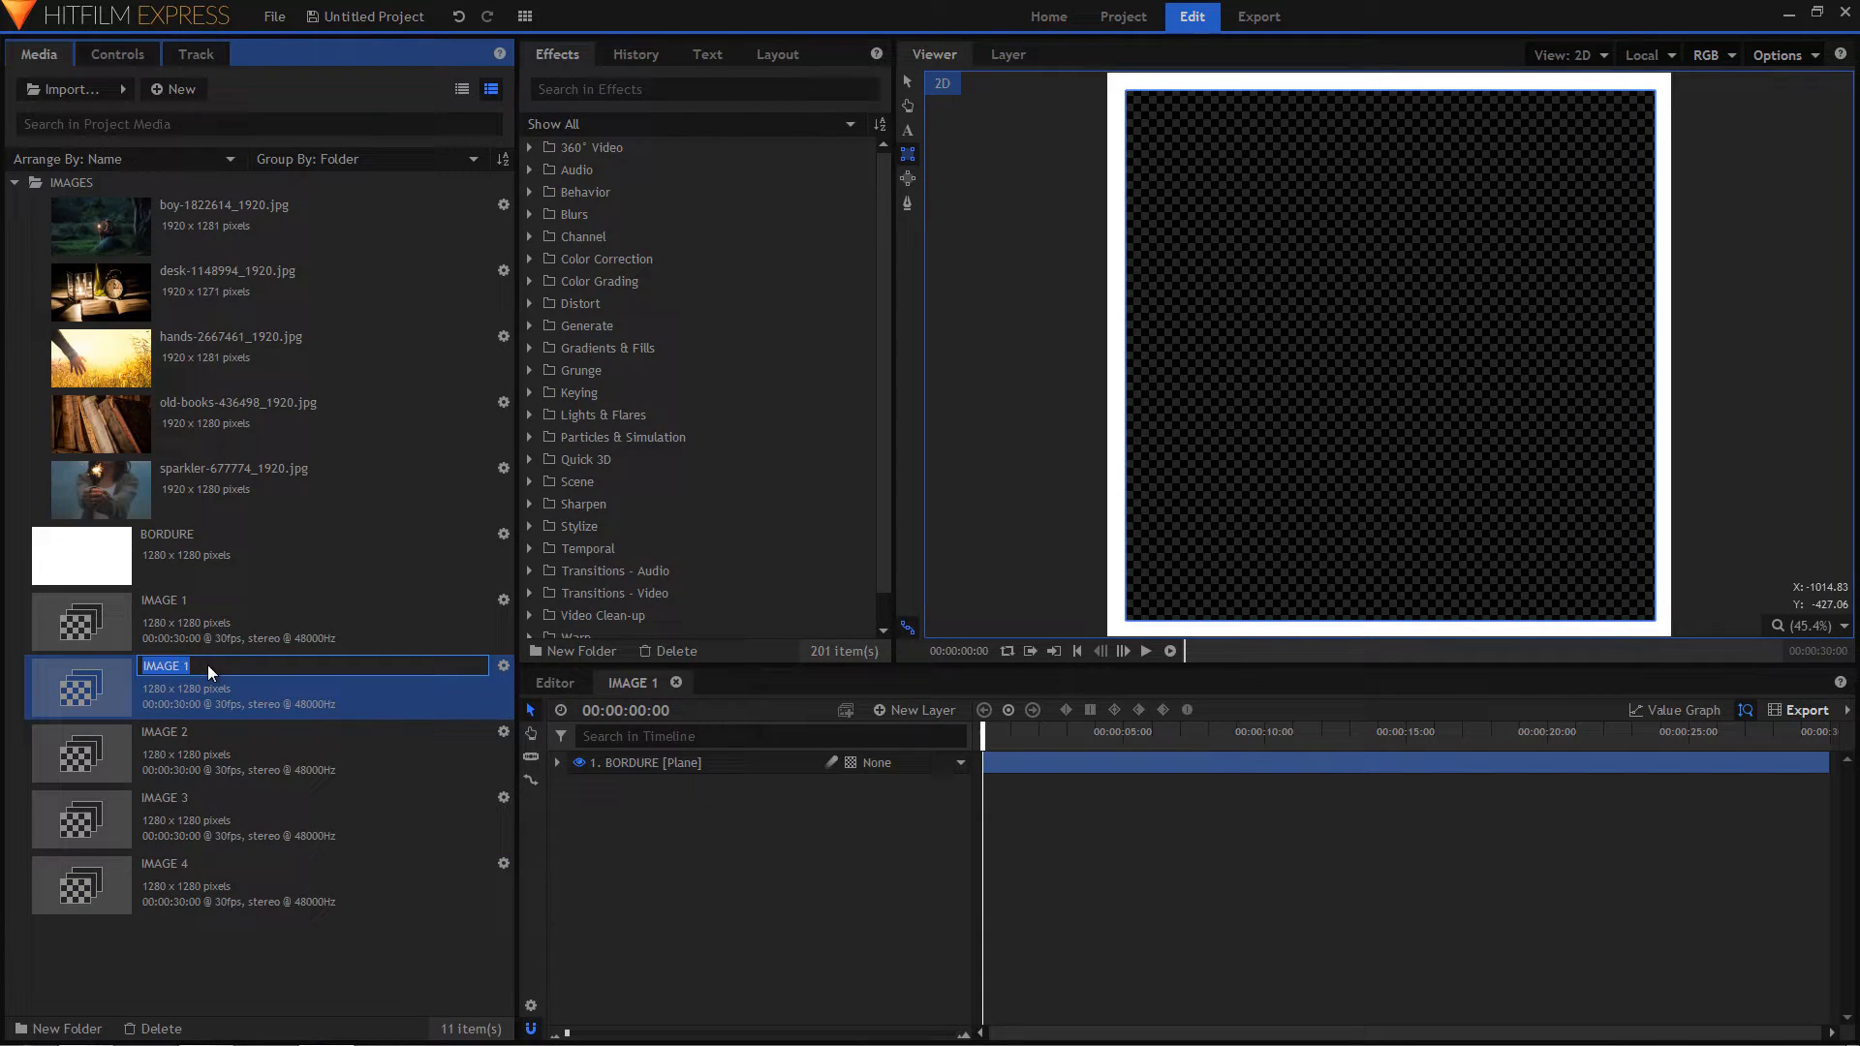
pyautogui.write('5')
pyautogui.press('Return')
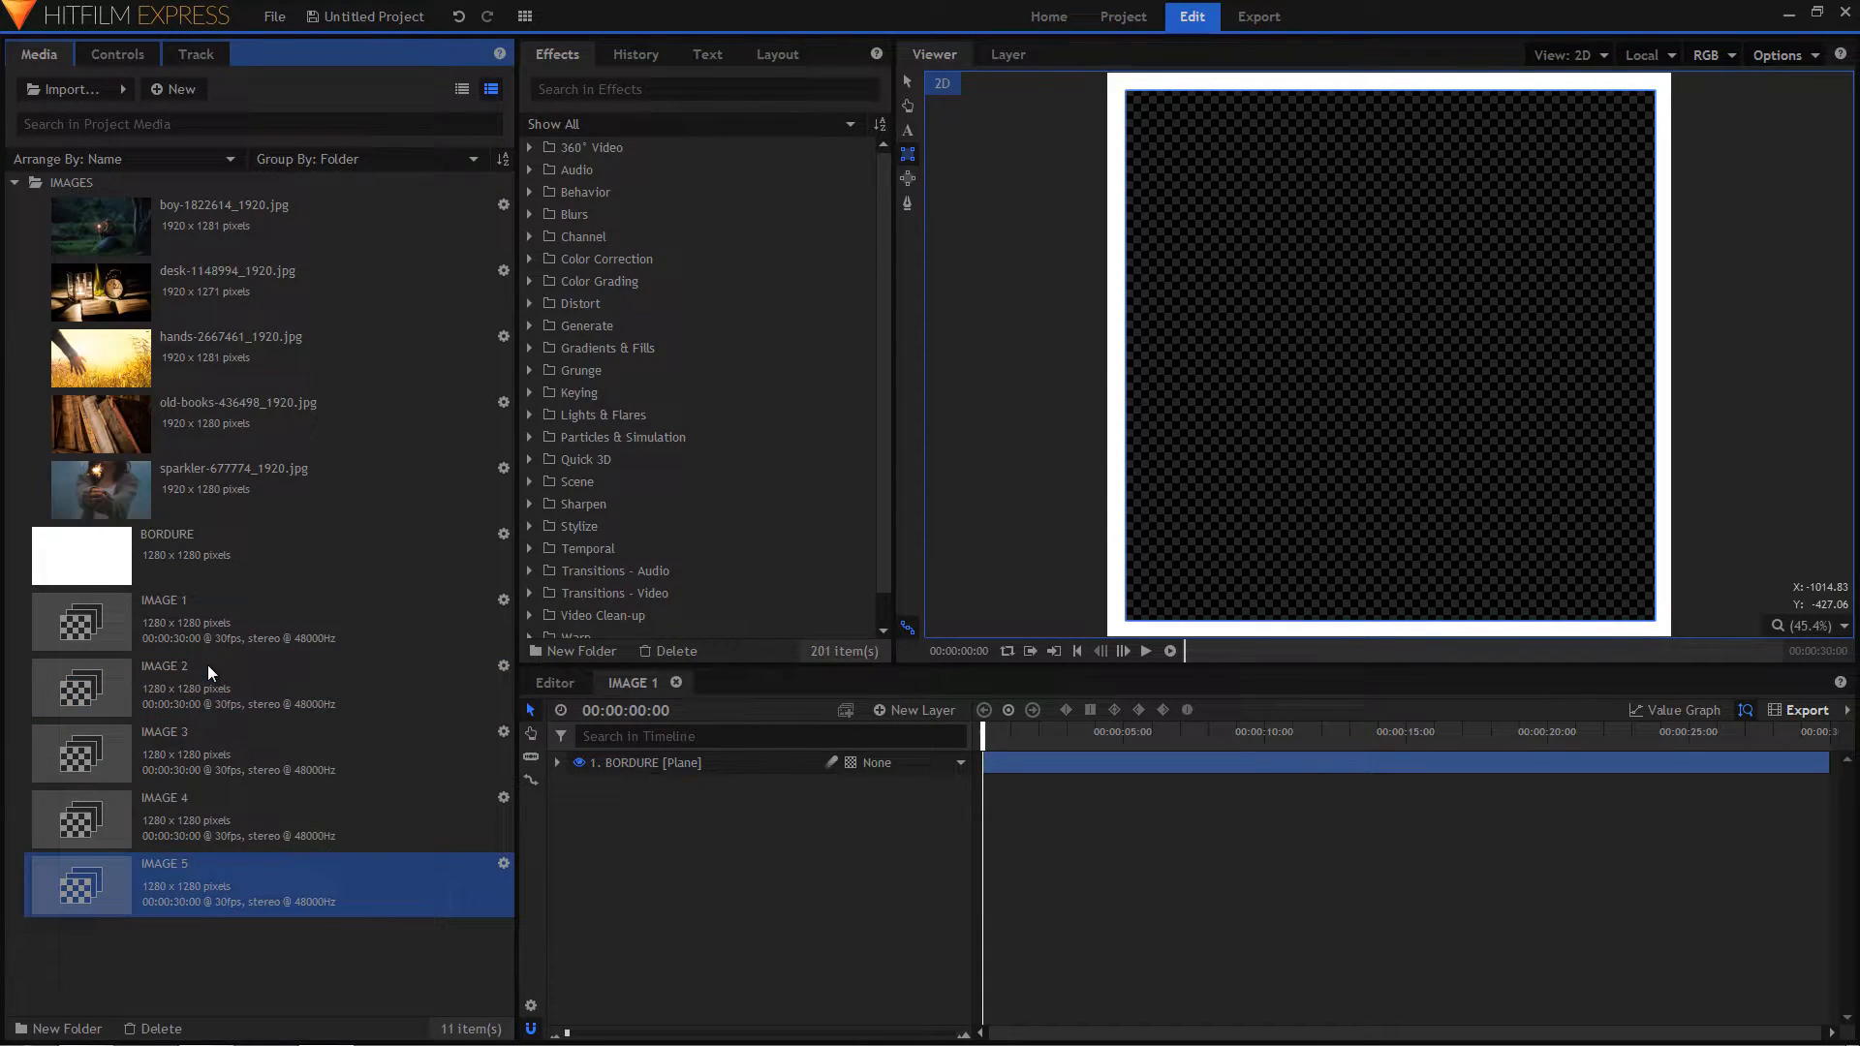
# - Place boy-1822614_1920.jpg beneath the BORDURE layer in IMAGE 1 and shift the photo slightly left within the frame
pyautogui.click(178, 620)
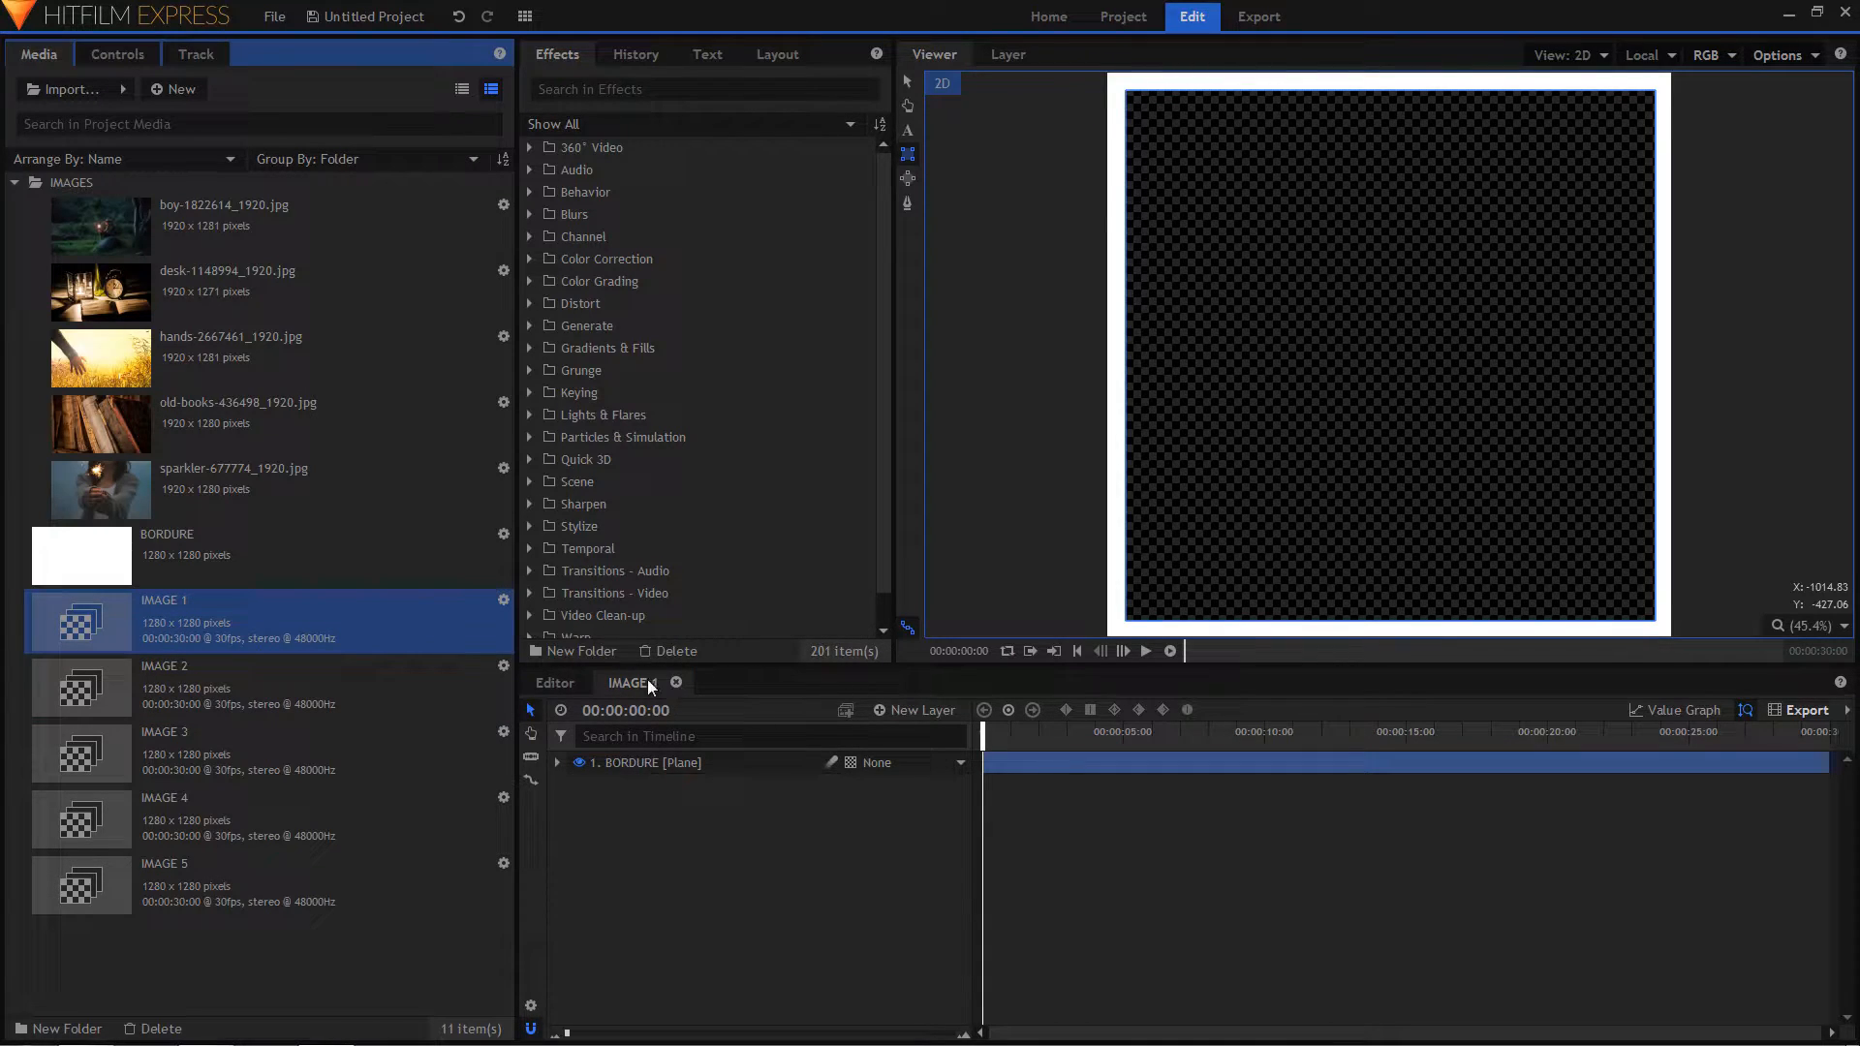
pyautogui.moveTo(209, 216); pyautogui.dragTo(647, 807)
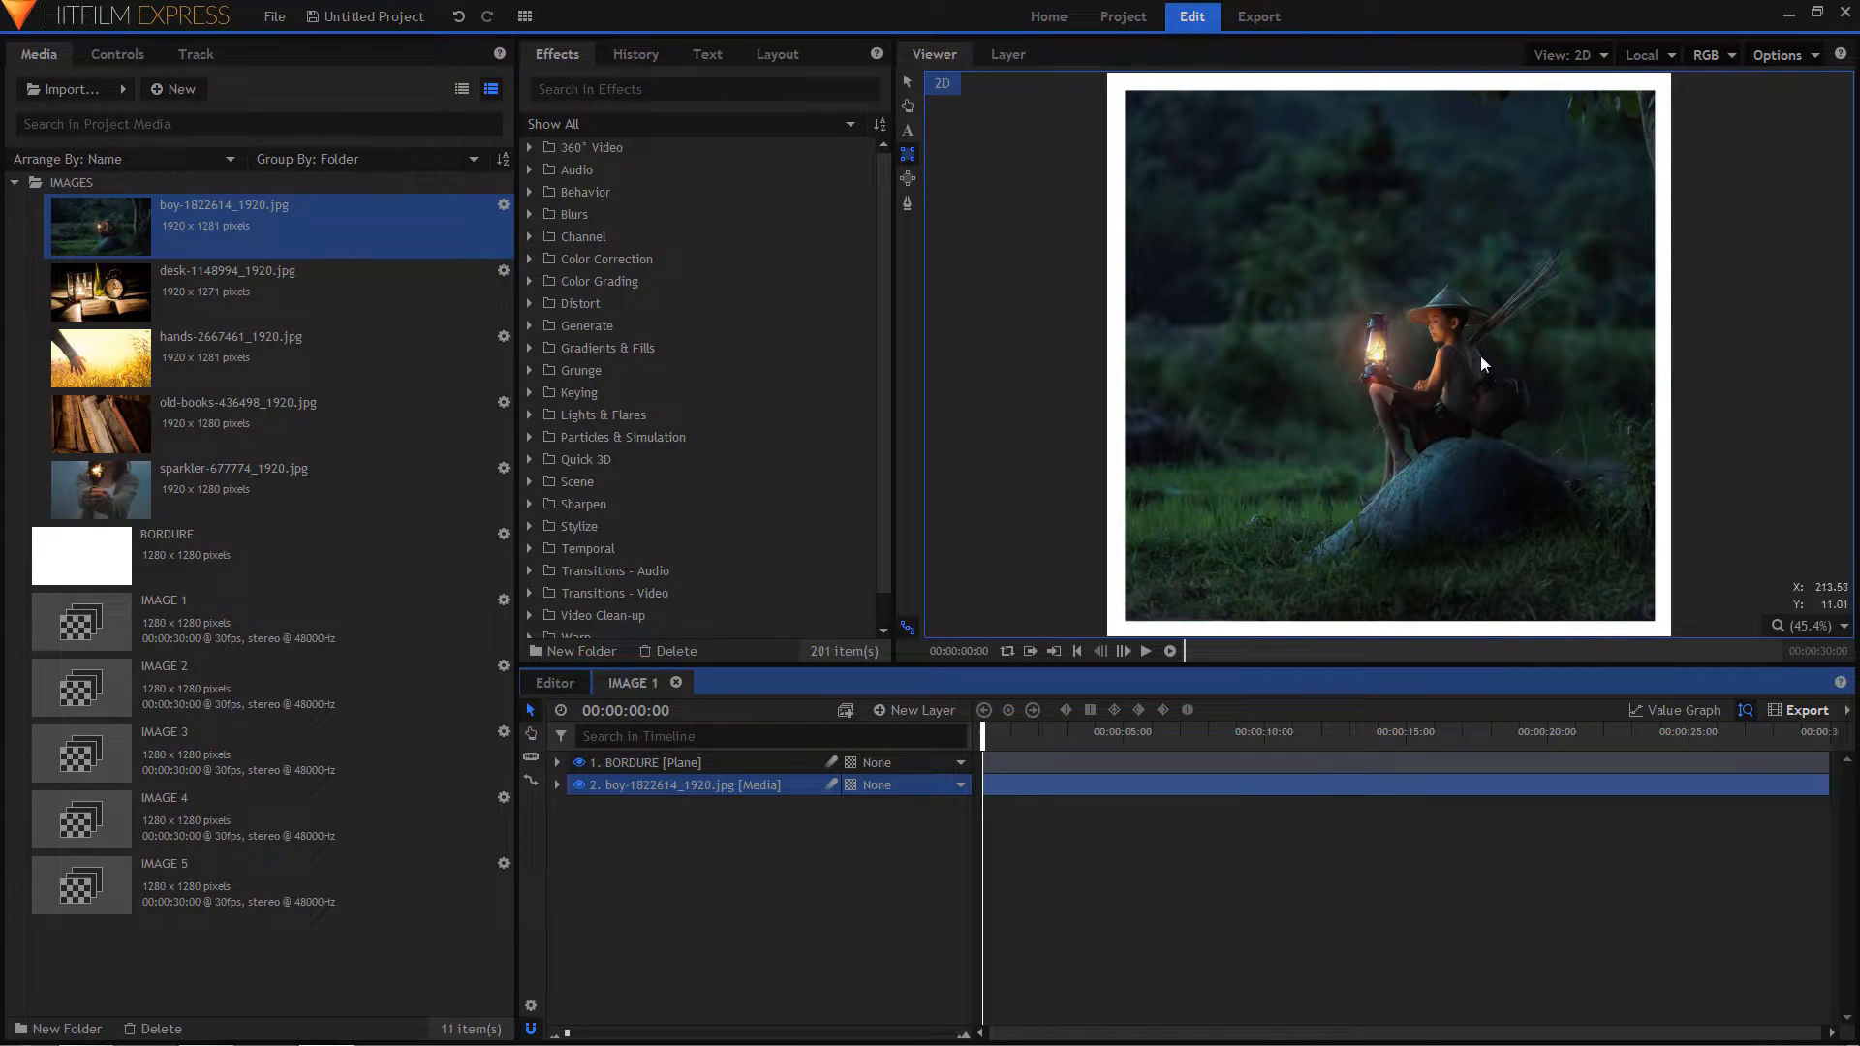
pyautogui.click(909, 83)
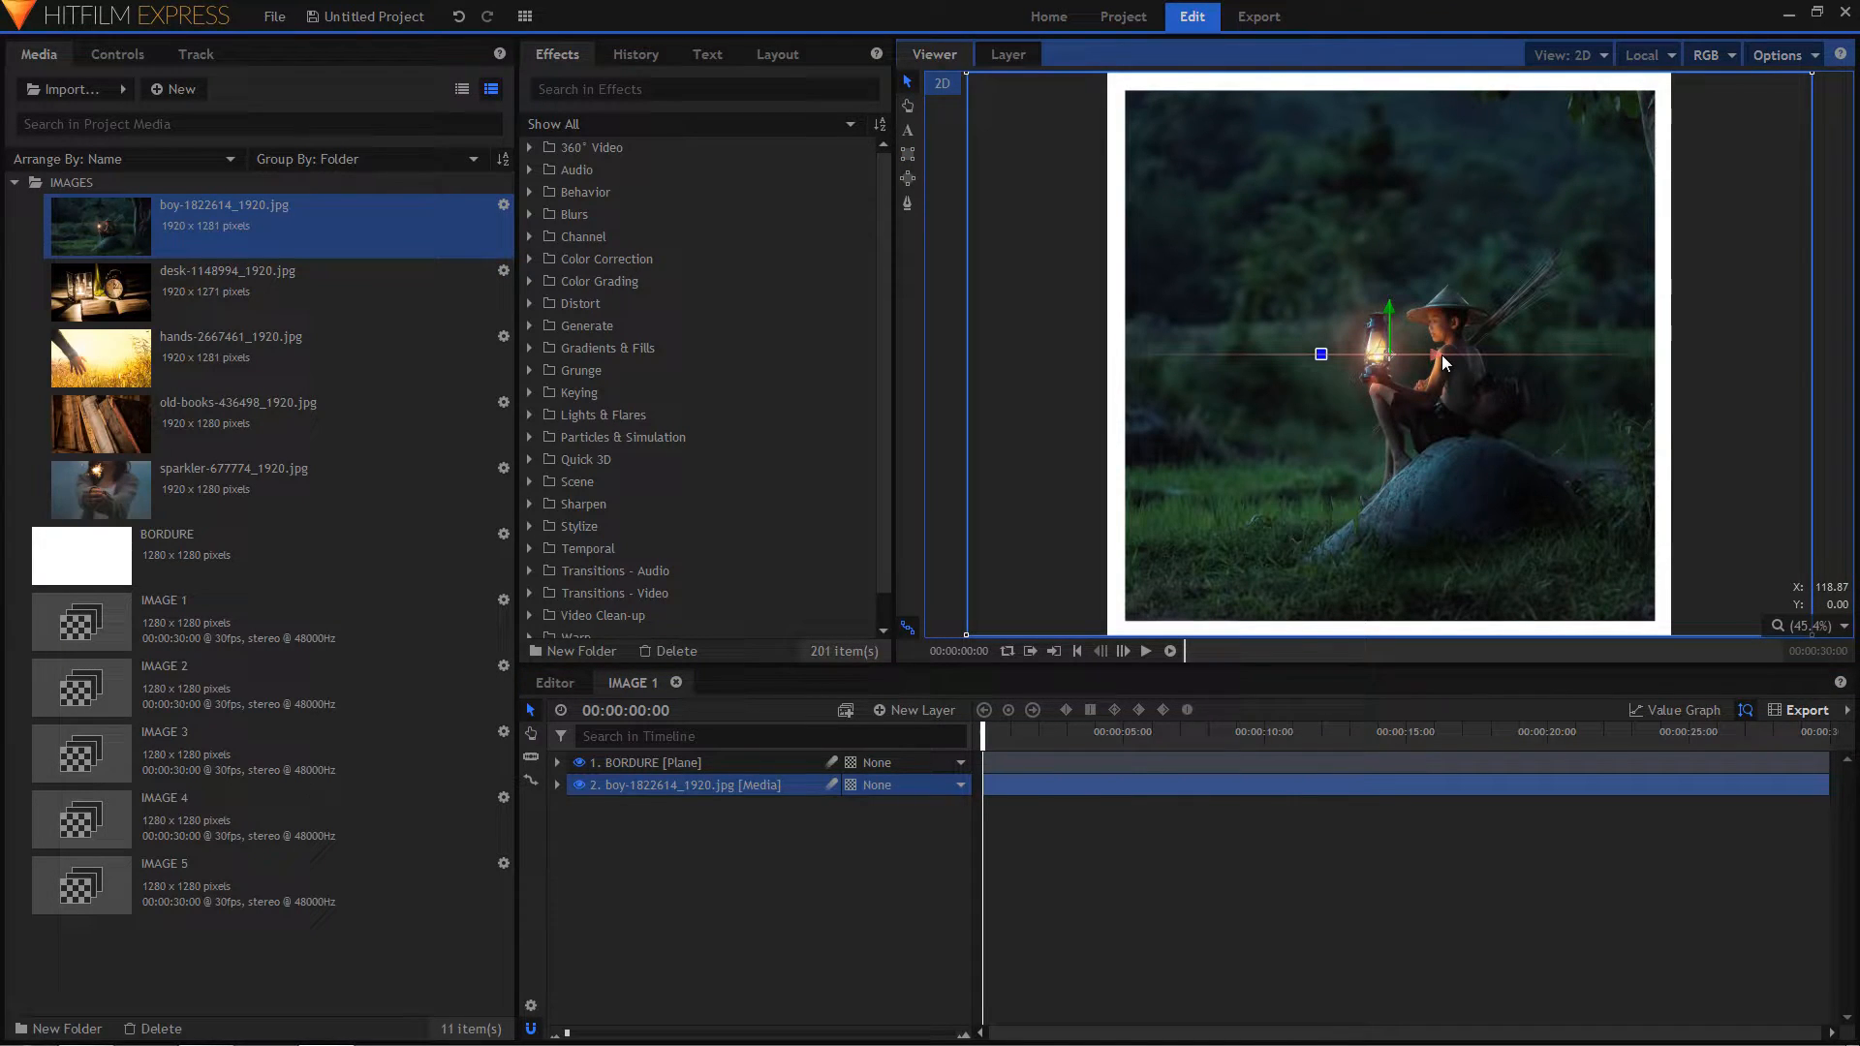
pyautogui.moveTo(1439, 352); pyautogui.dragTo(1404, 358)
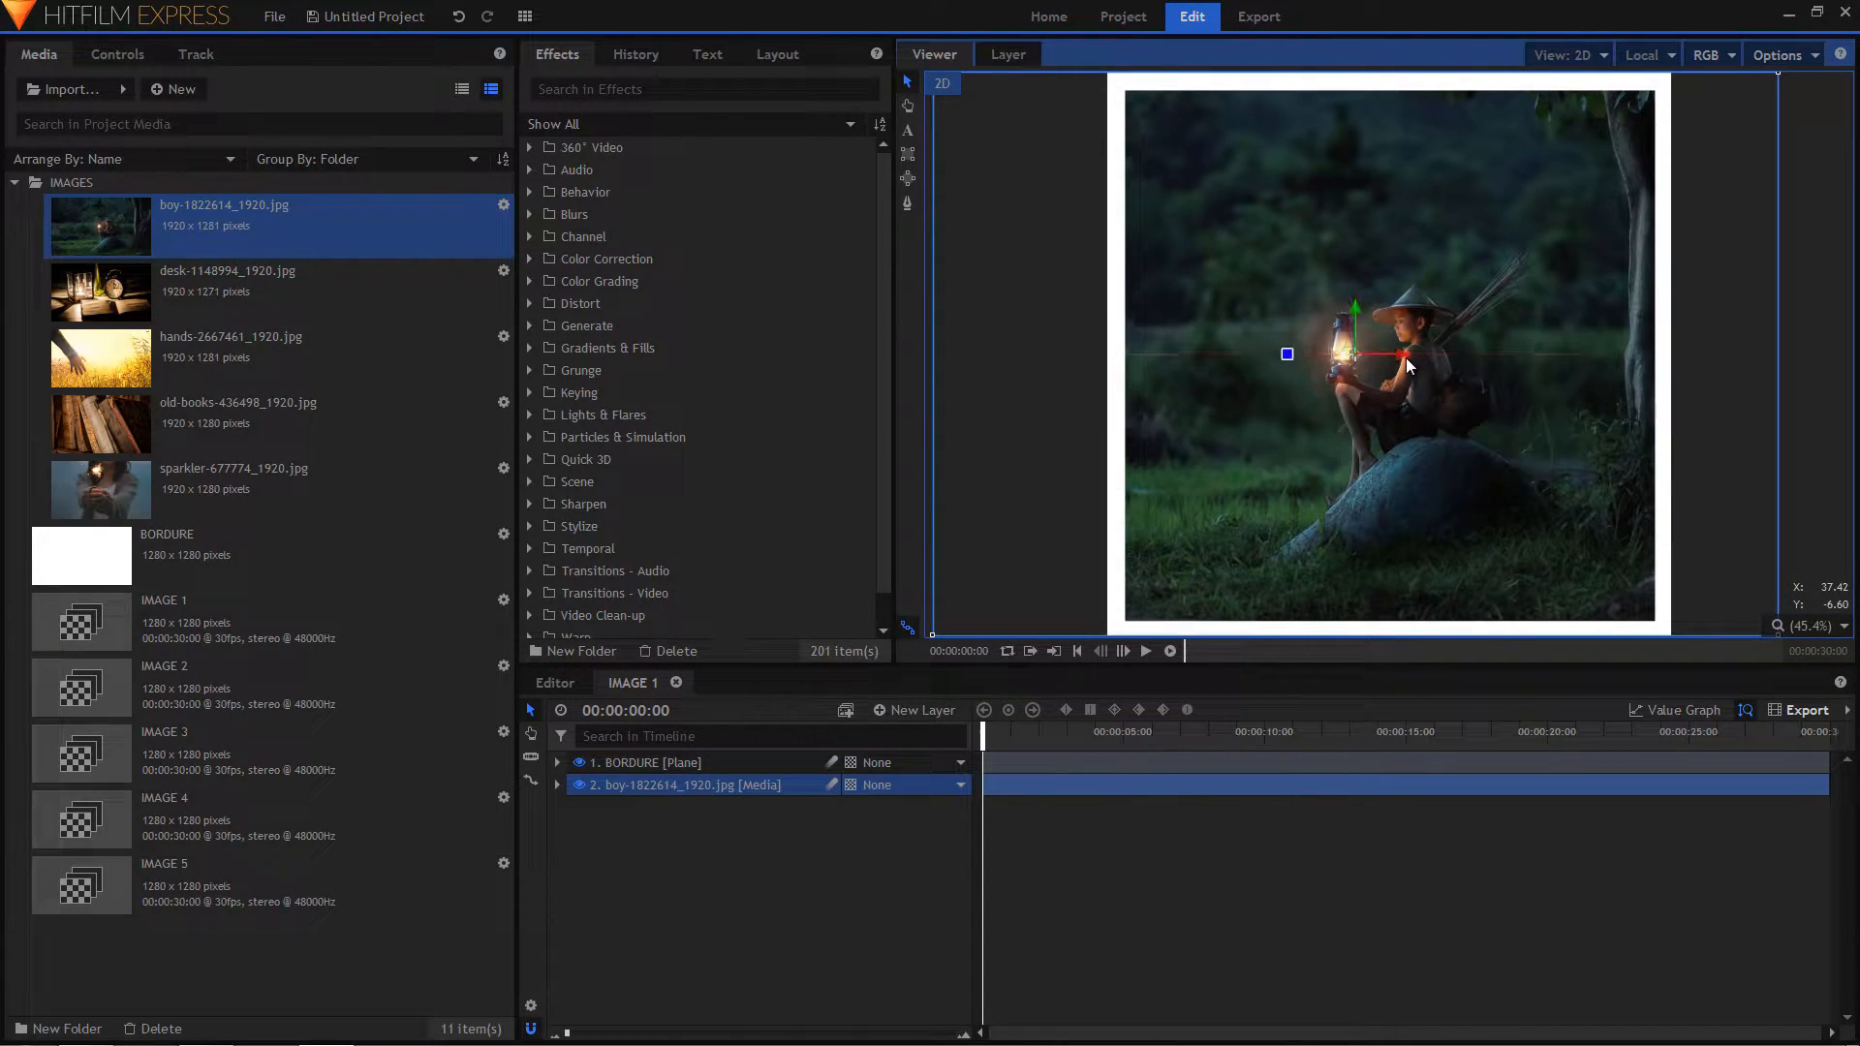
# - Open the IMAGE 2 composite shot and place desk-1148994_1920.jpg beneath its BORDURE layer
pyautogui.doubleClick(165, 682)
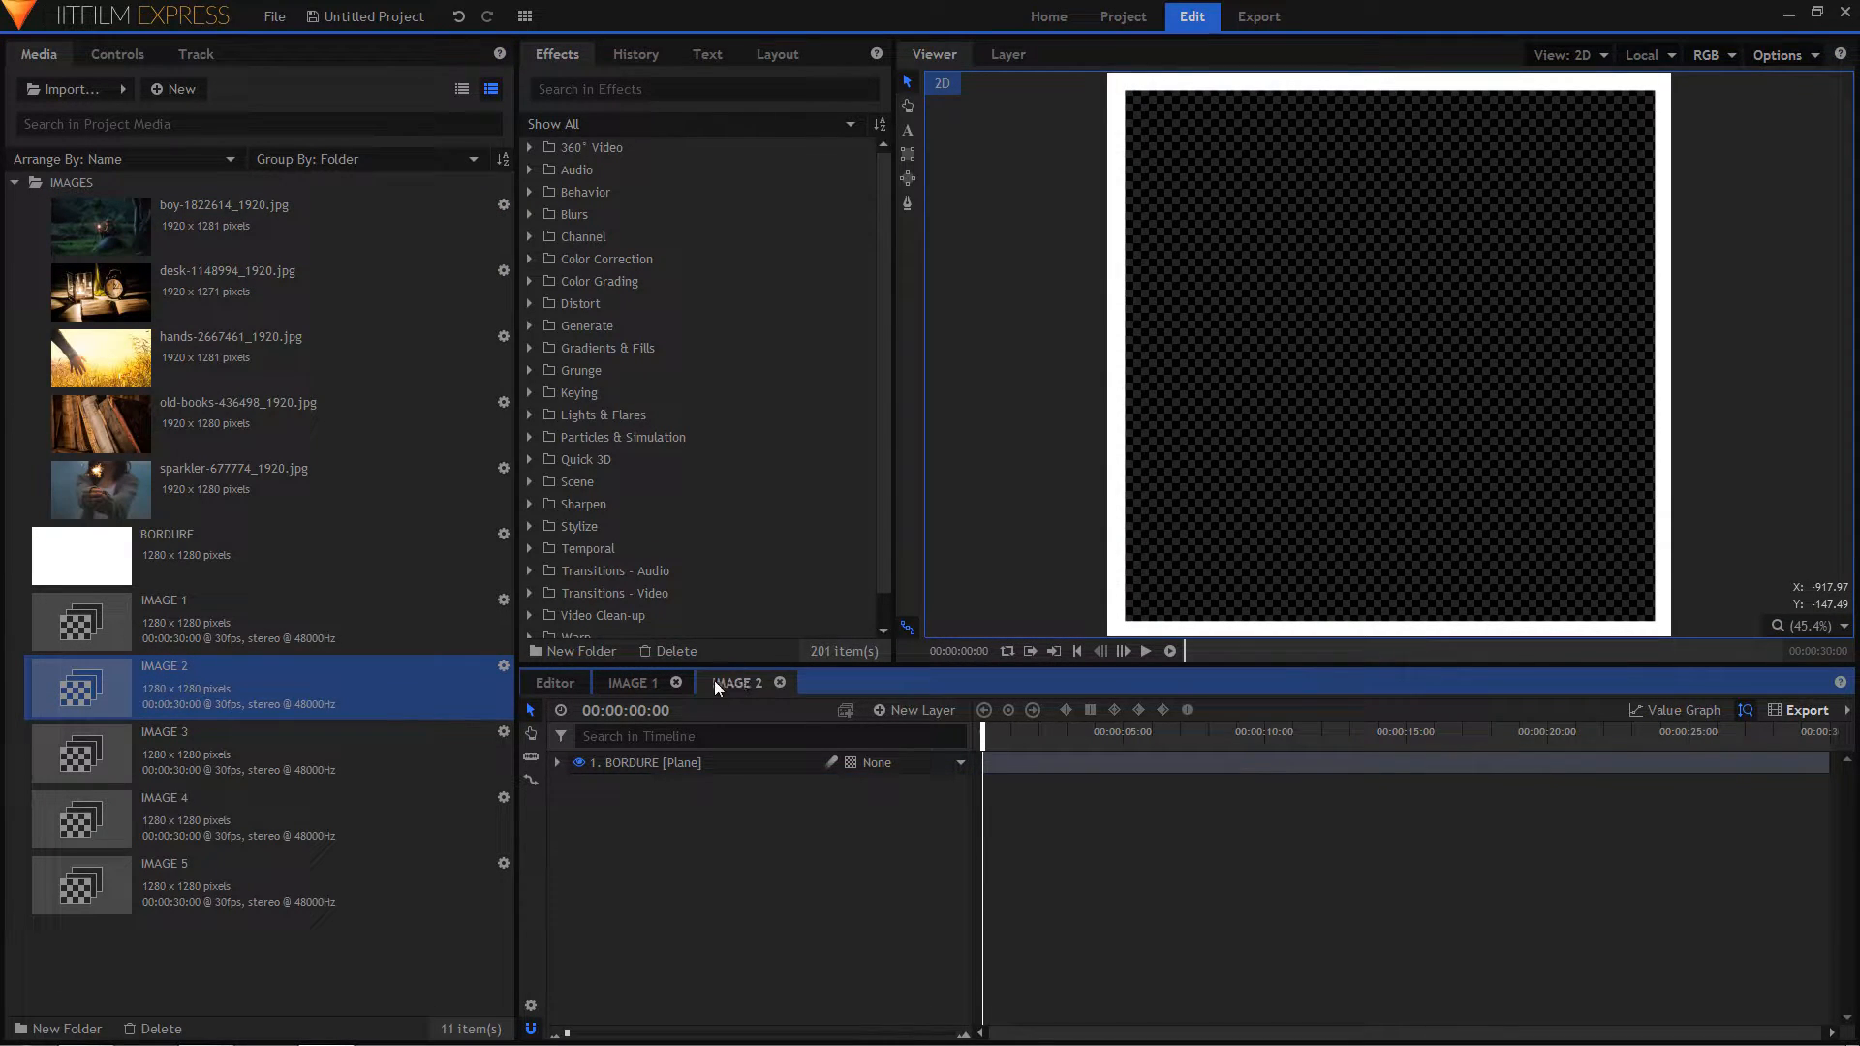
pyautogui.moveTo(200, 289); pyautogui.dragTo(673, 782)
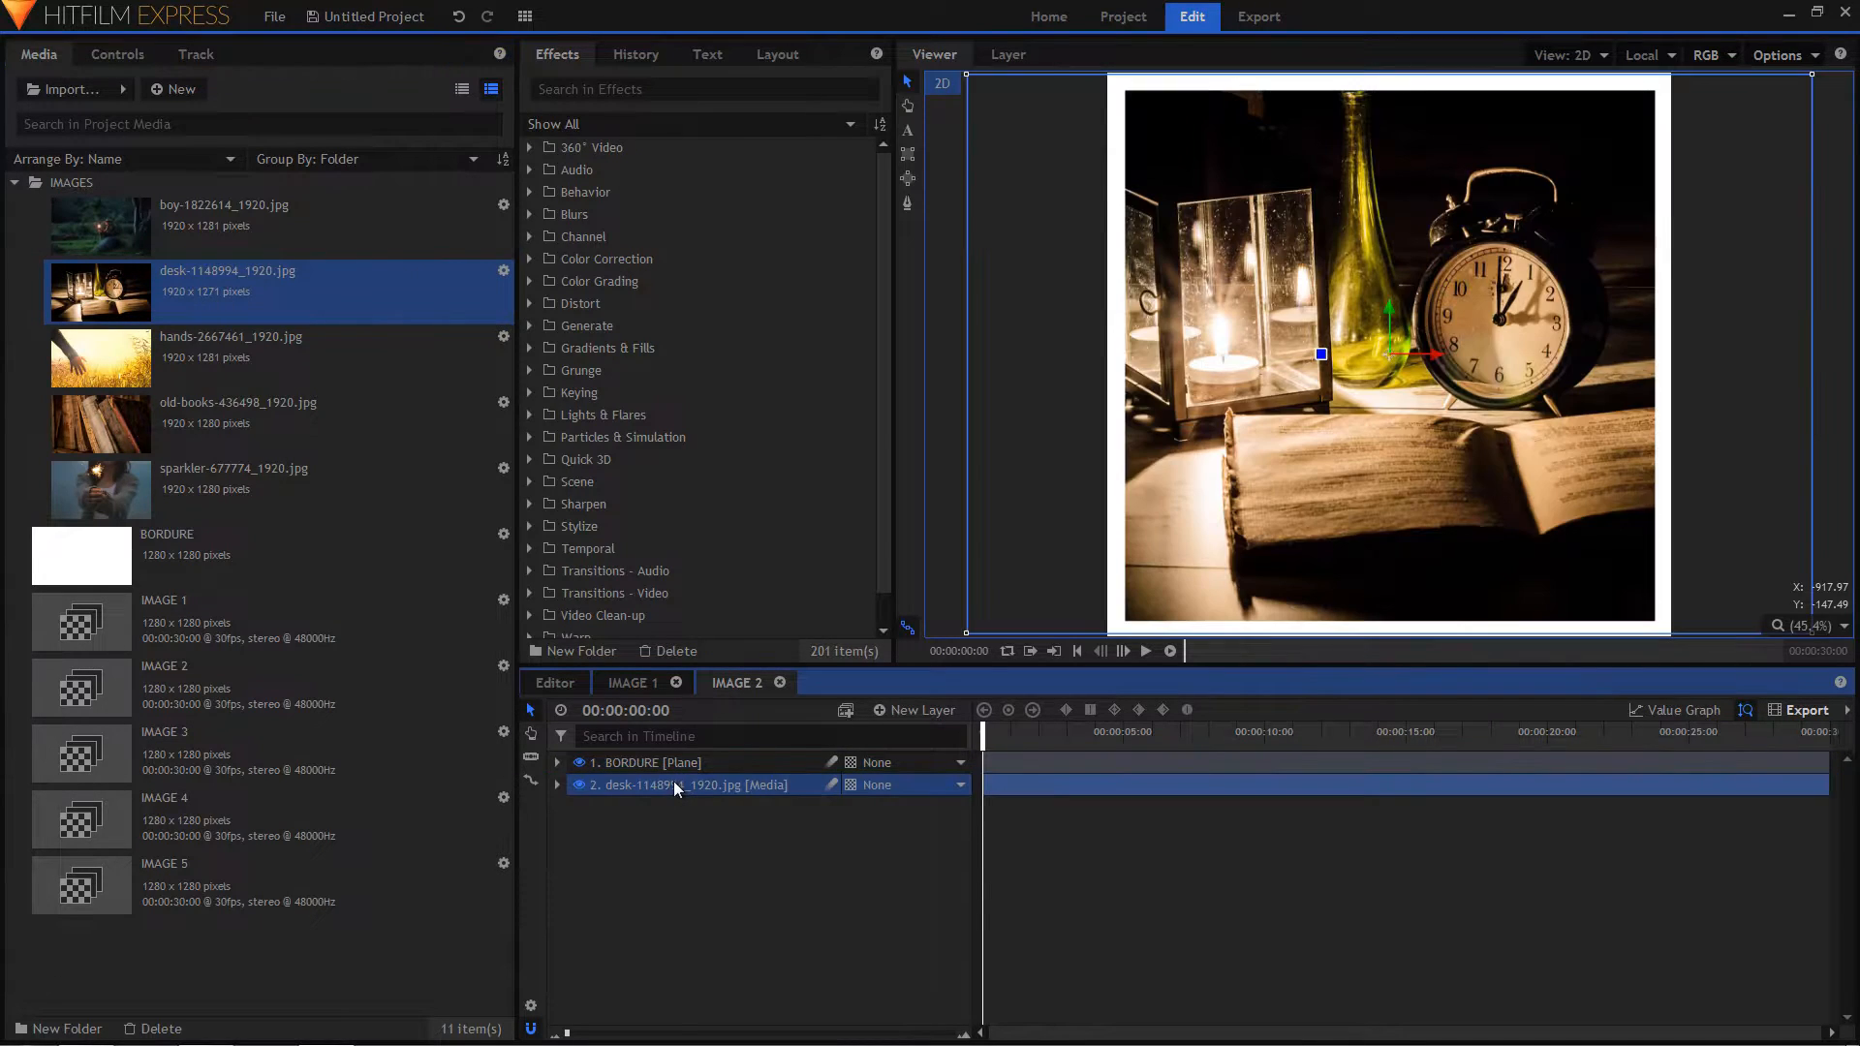
# - Shift the desk photo slightly left and down within the white border of the IMAGE 2 composite shot
pyautogui.click(1434, 358)
pyautogui.moveTo(1434, 358); pyautogui.dragTo(1379, 315)
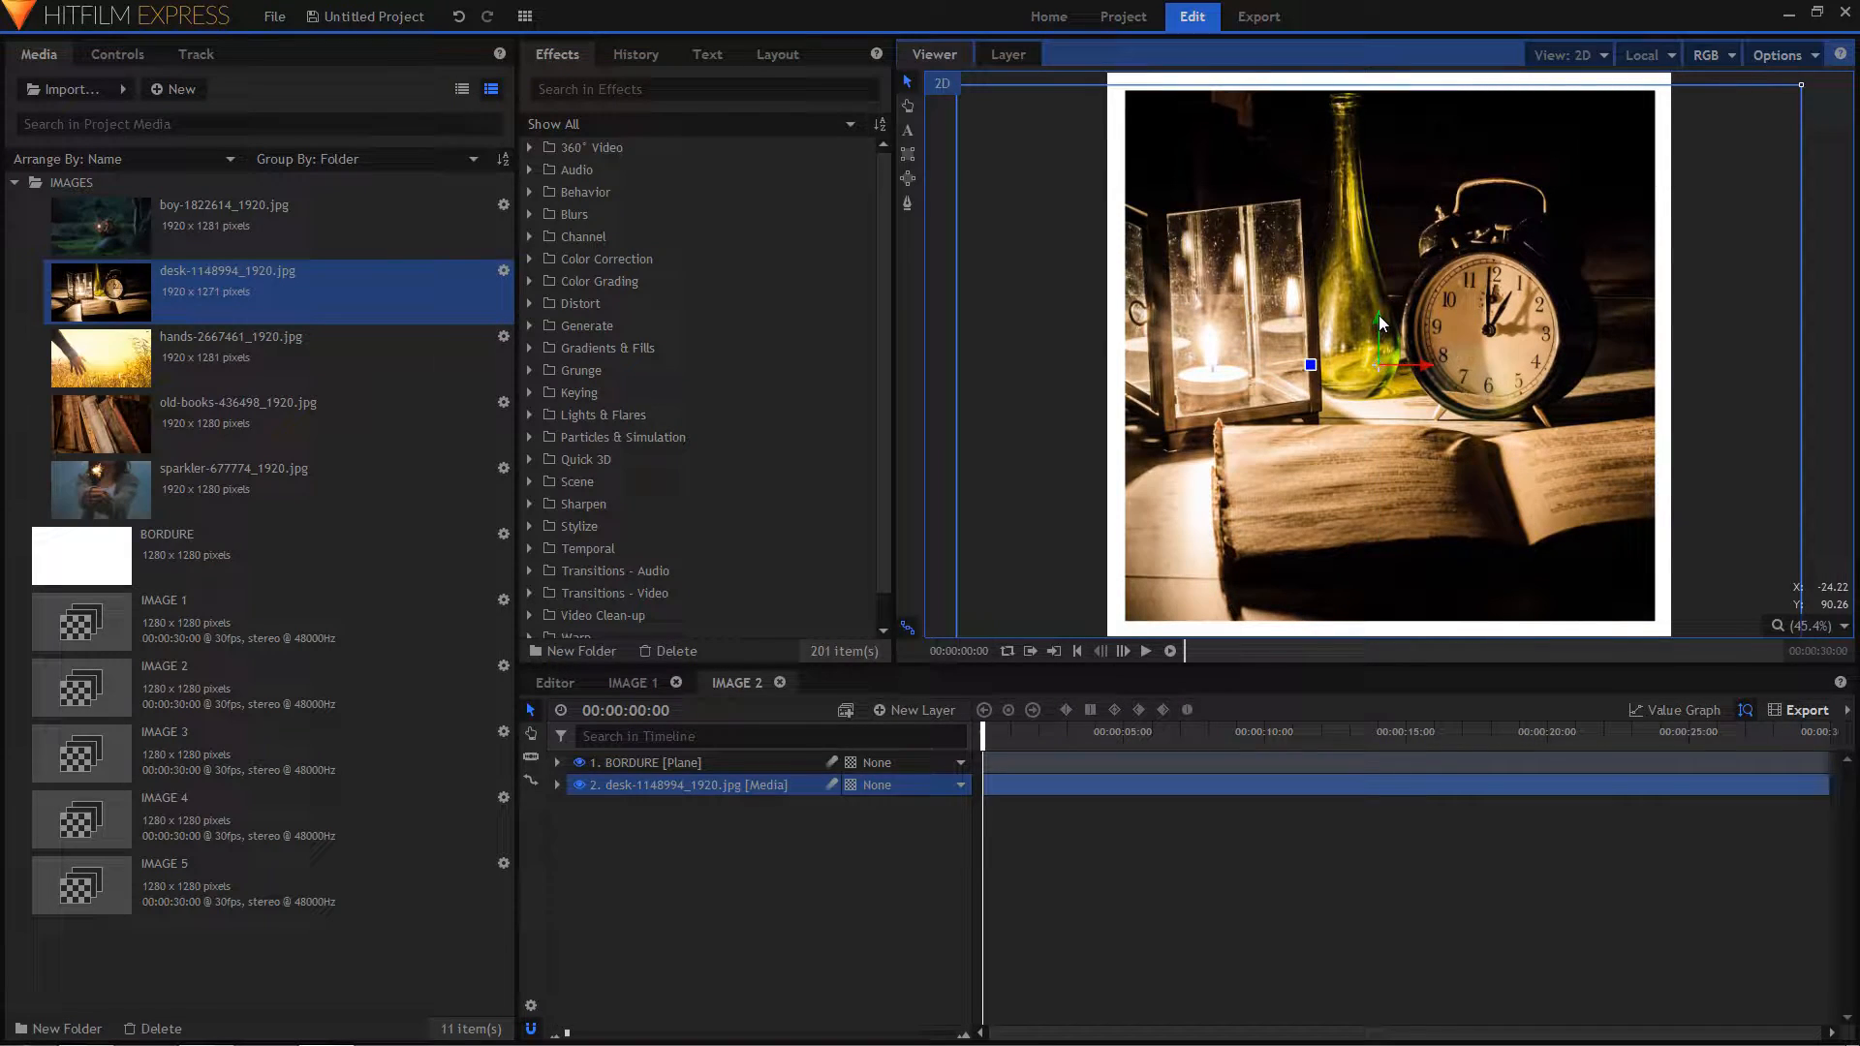
# - Place hands-2667461_1920.jpg beneath the BORDURE layer in IMAGE 3 and shift the photo right so the hand is better centred
pyautogui.click(181, 746)
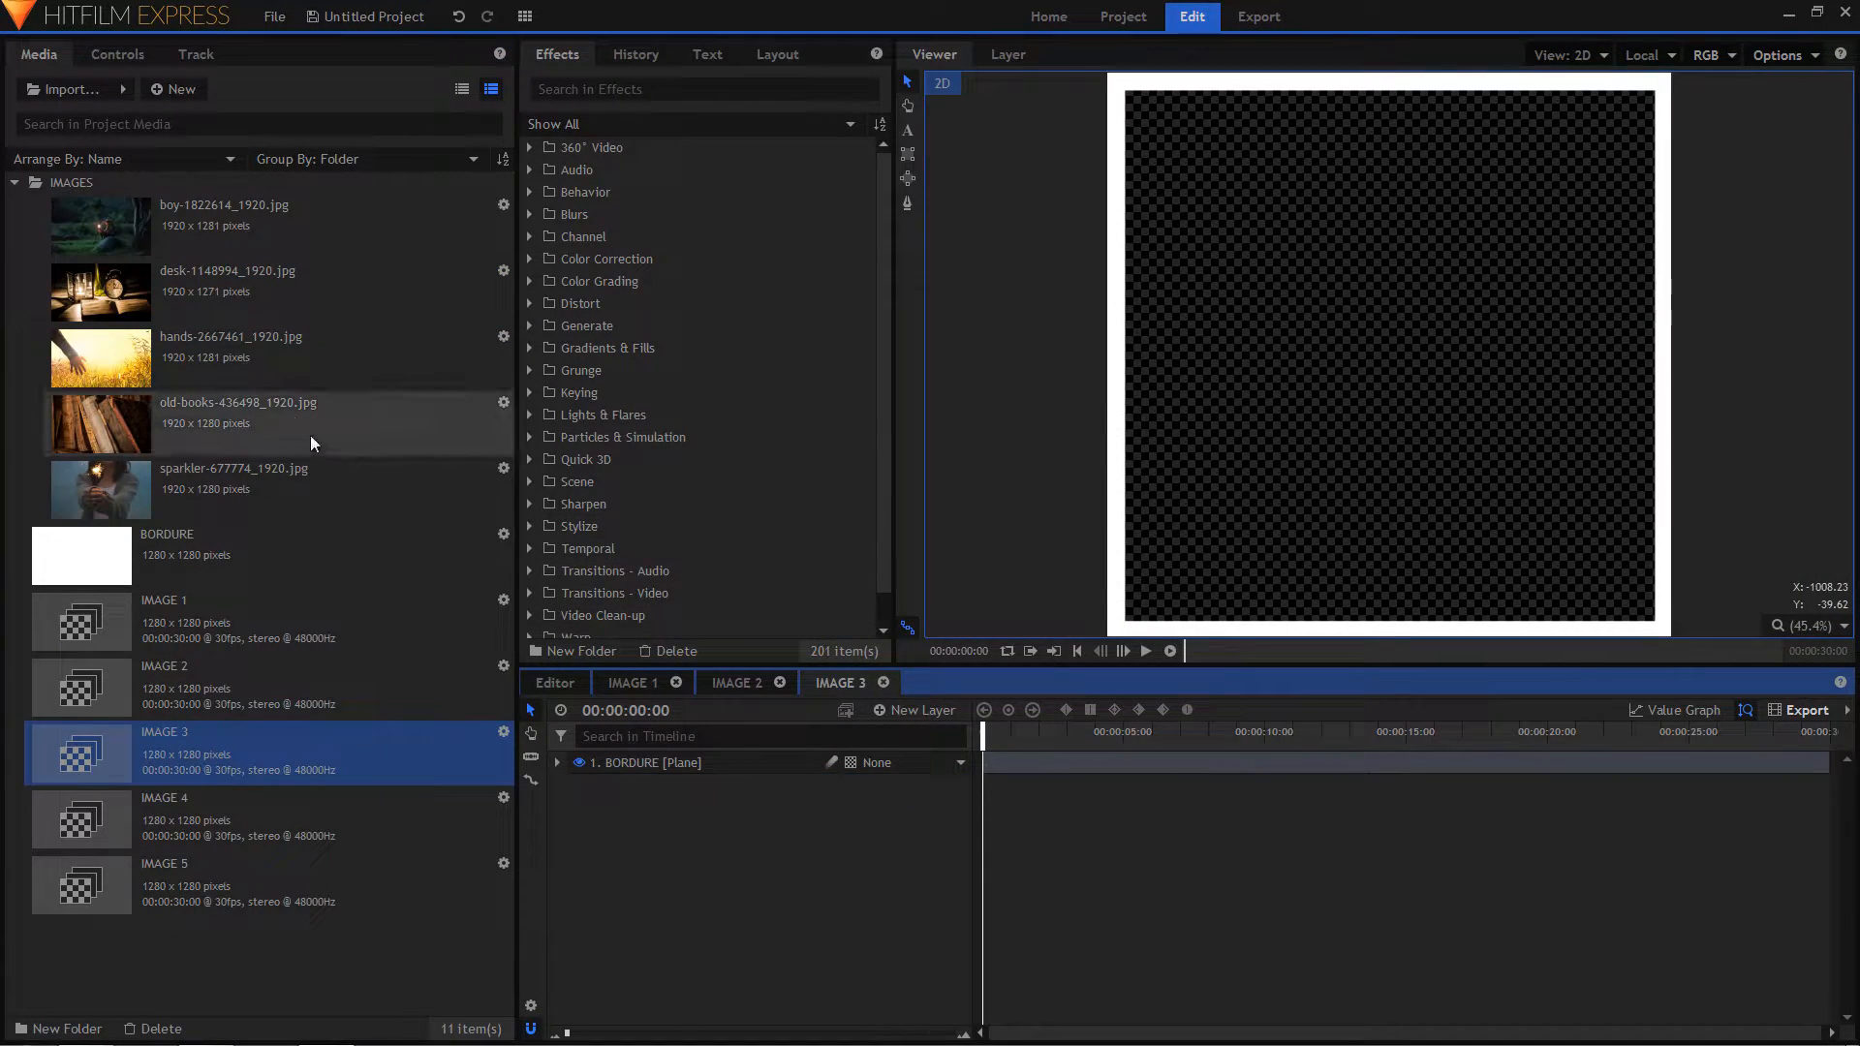
pyautogui.moveTo(182, 357); pyautogui.dragTo(729, 792)
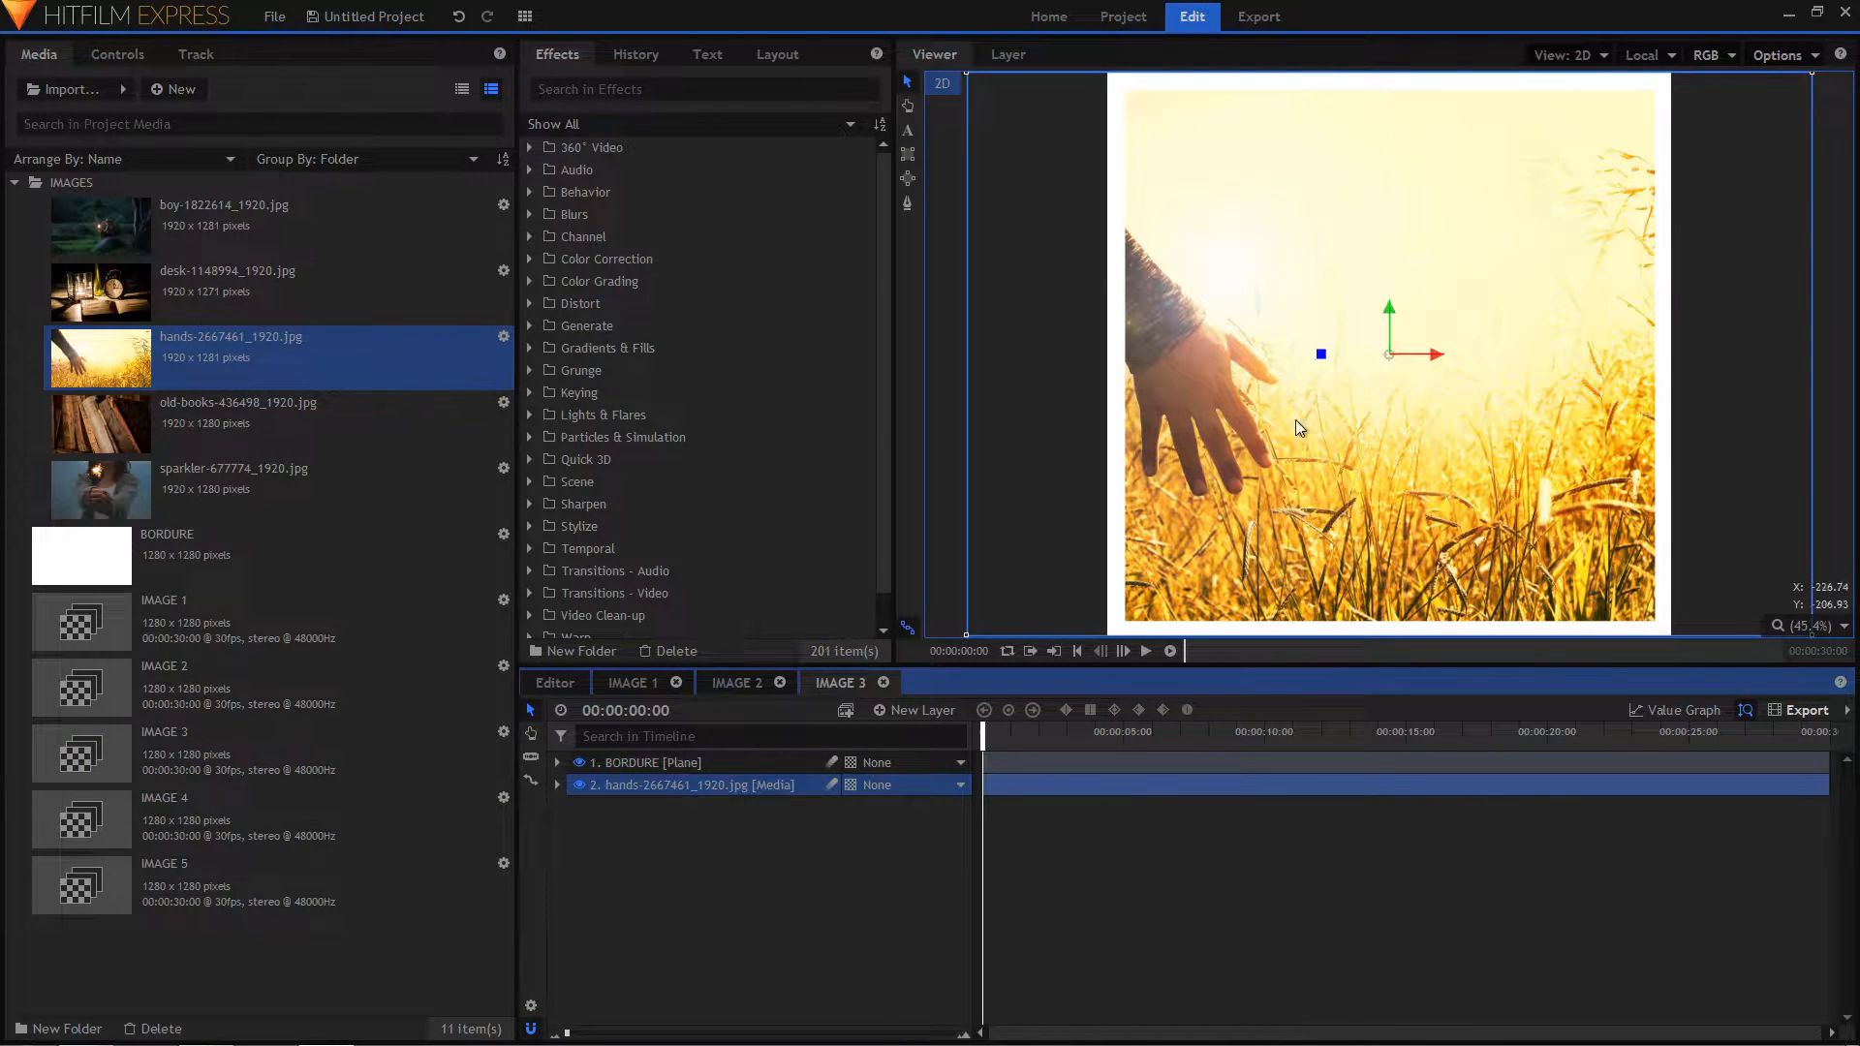
pyautogui.moveTo(1368, 355); pyautogui.dragTo(1525, 360)
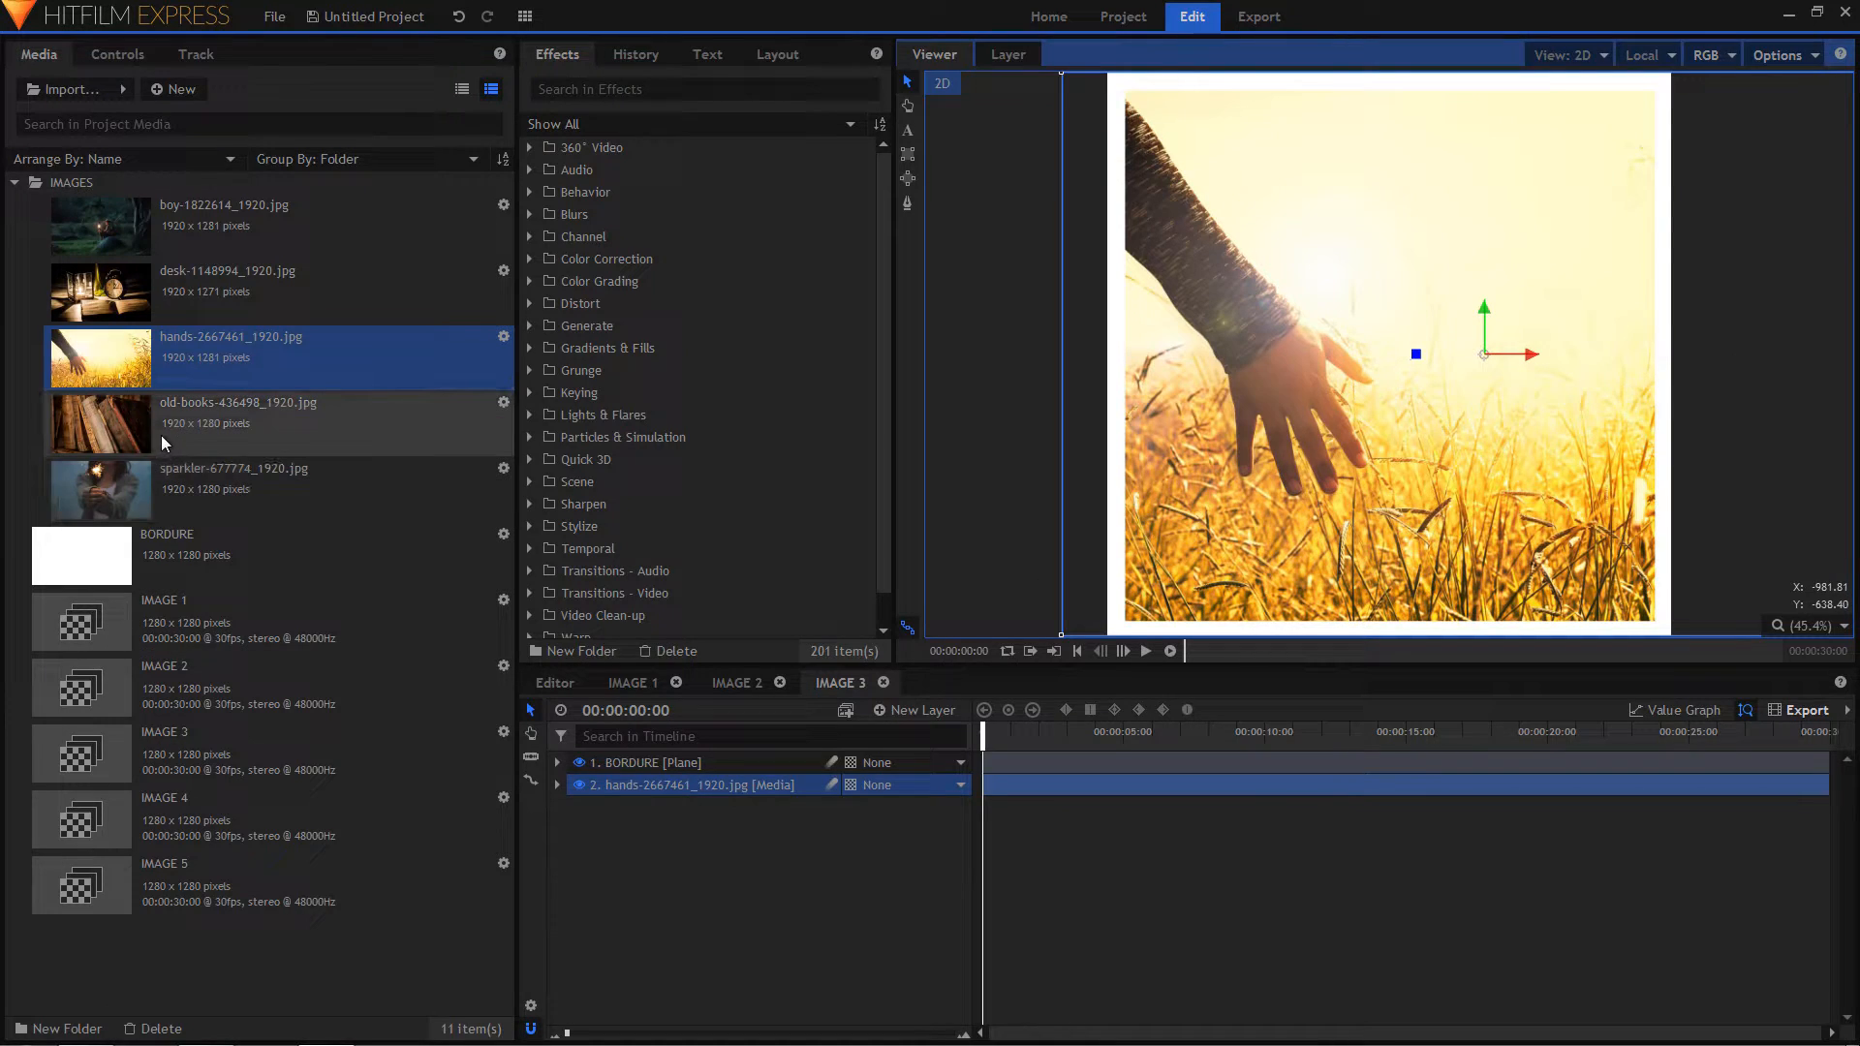
# - Place old-books-436498_1920.jpg beneath the BORDURE layer in IMAGE 4 and shift the photo slightly right within the frame
pyautogui.click(187, 828)
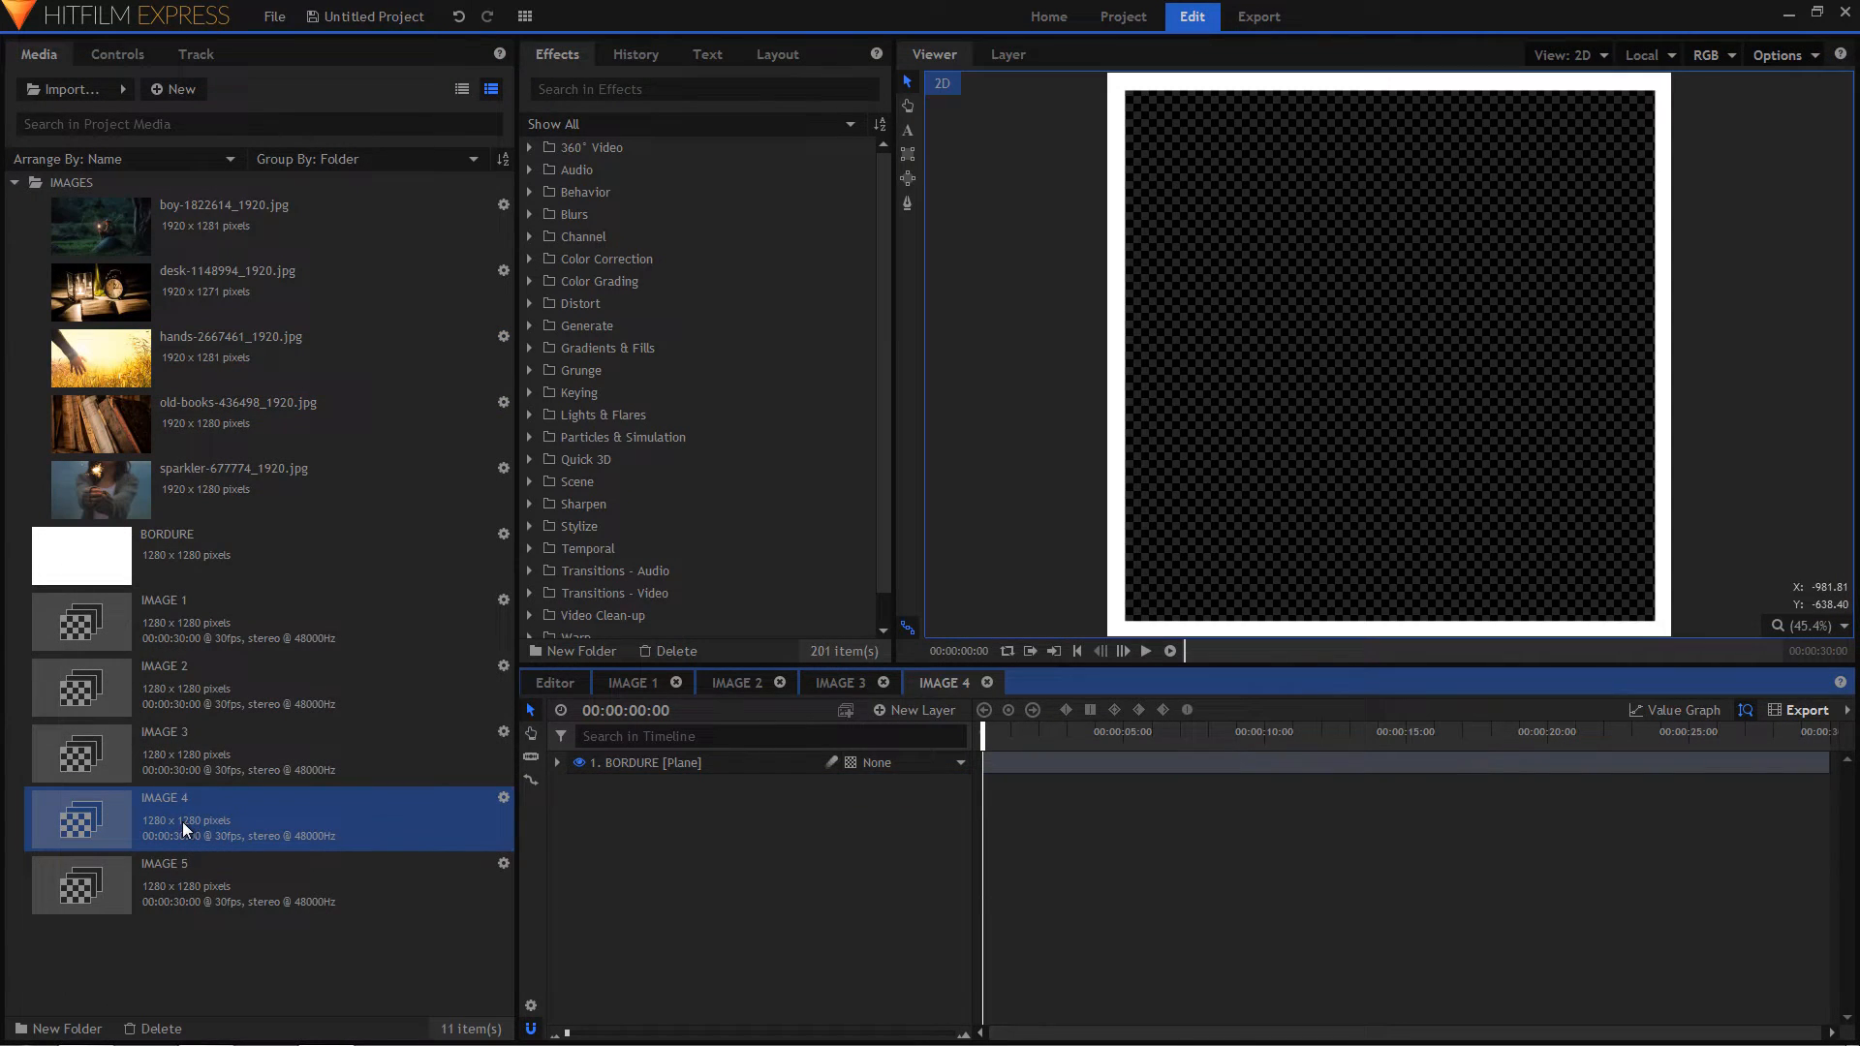
pyautogui.moveTo(188, 438); pyautogui.dragTo(687, 833)
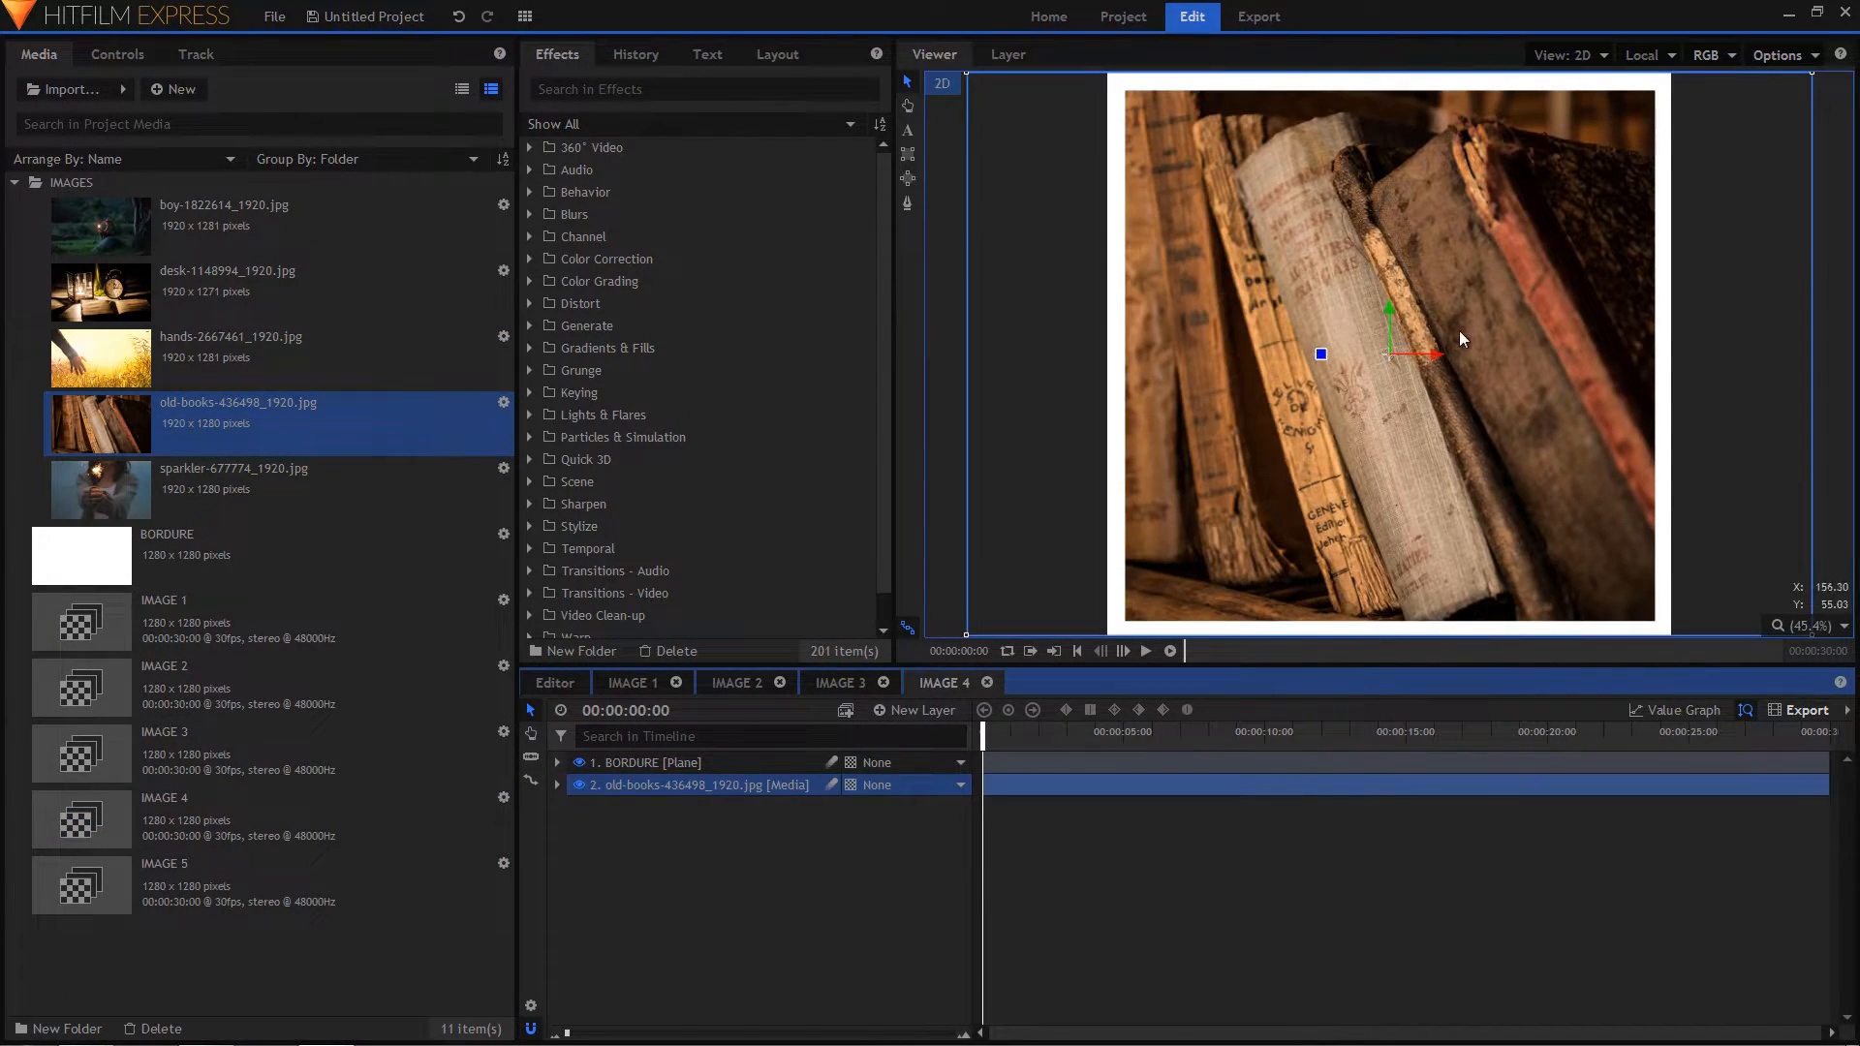
pyautogui.moveTo(1433, 350); pyautogui.dragTo(1461, 357)
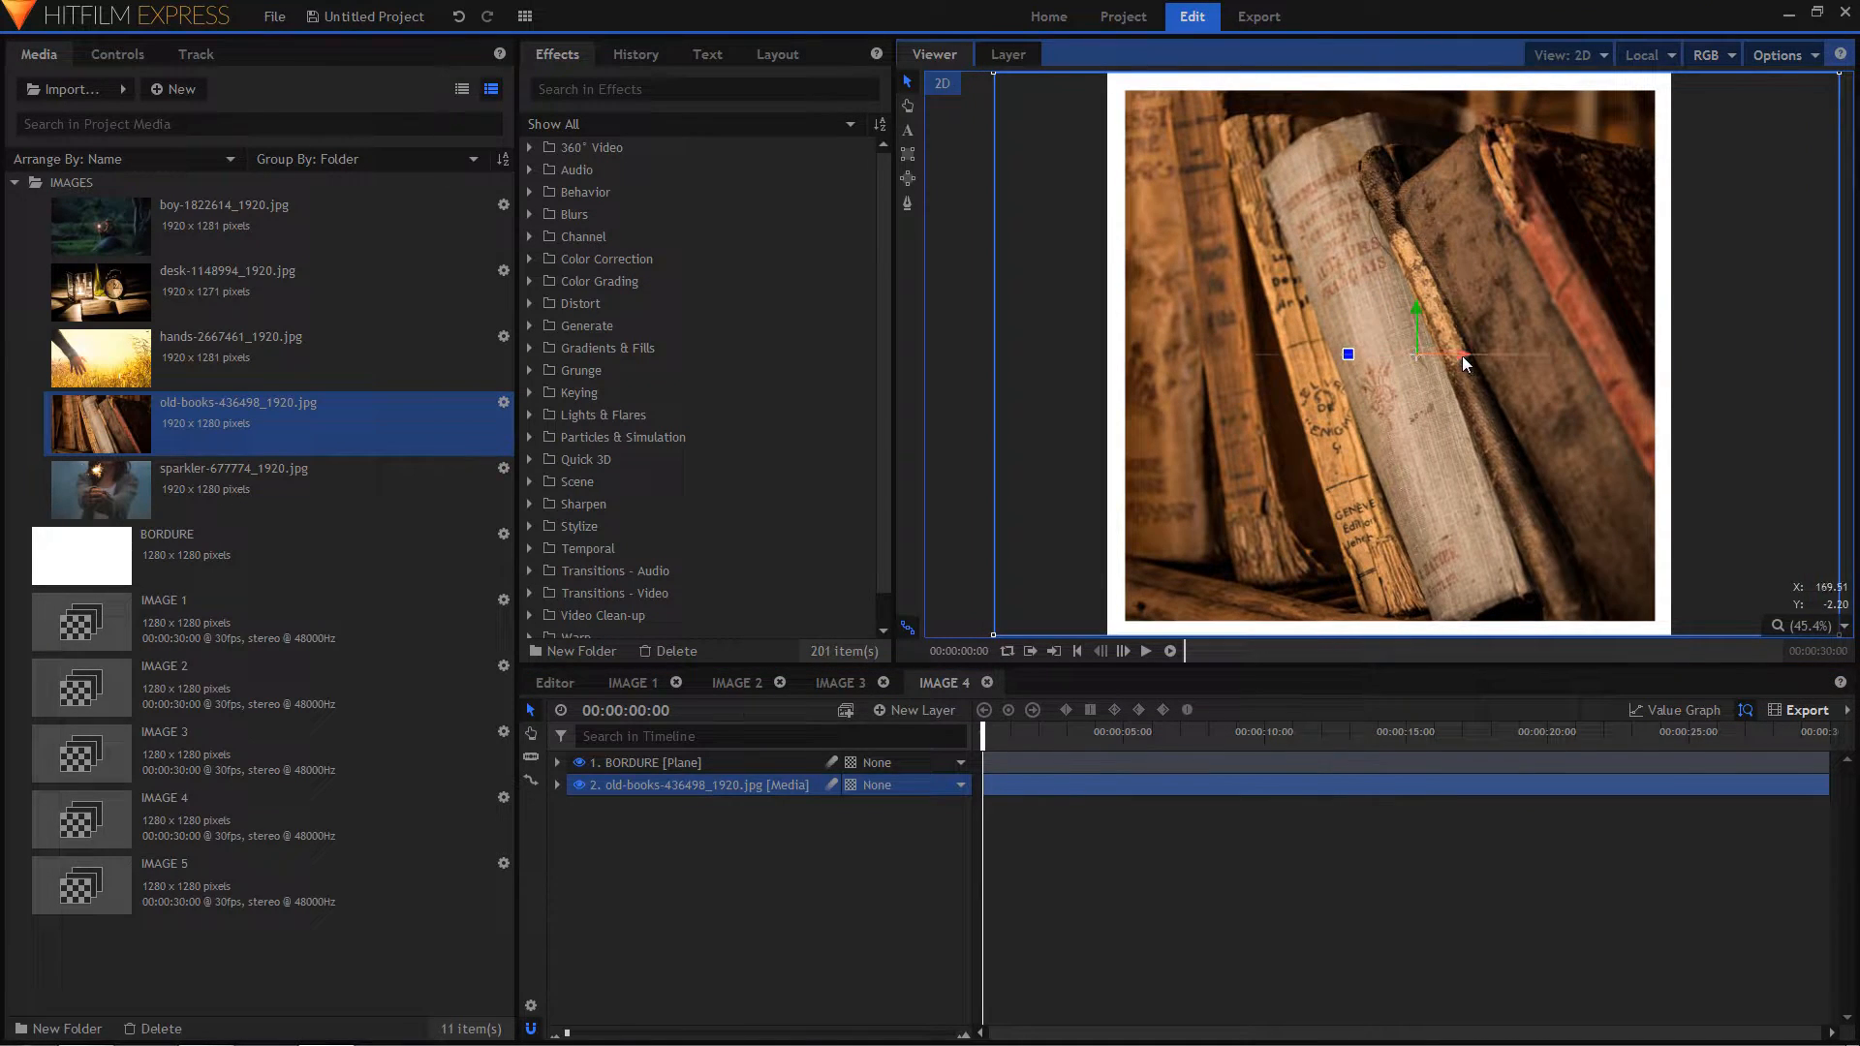
# - Place sparkler-677774_1920.jpg beneath the BORDURE layer in IMAGE 5 and shift the photo slightly right and down
pyautogui.doubleClick(170, 886)
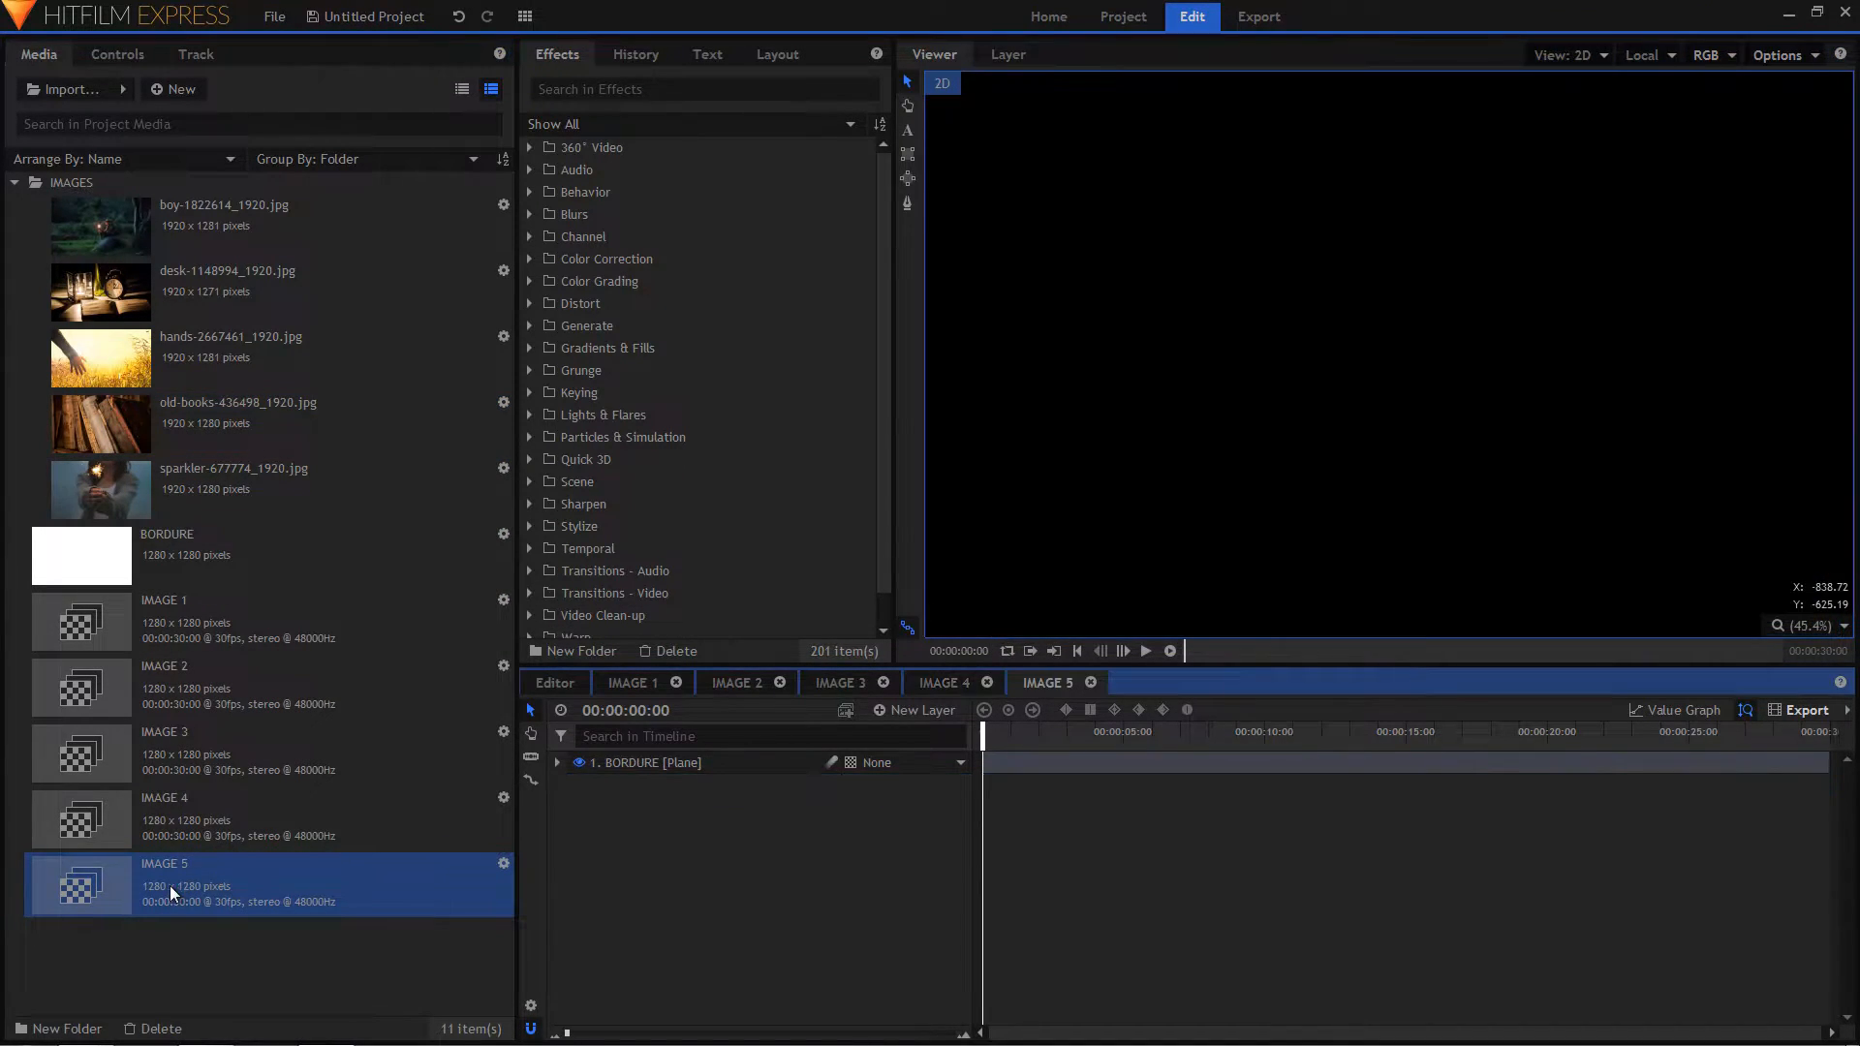
pyautogui.click(119, 506)
pyautogui.moveTo(119, 506); pyautogui.dragTo(664, 870)
pyautogui.moveTo(1450, 363)
pyautogui.mouseDown()
pyautogui.moveTo(1410, 294)
pyautogui.moveTo(1410, 340)
pyautogui.moveTo(1404, 318)
pyautogui.moveTo(1443, 364)
pyautogui.mouseUp()
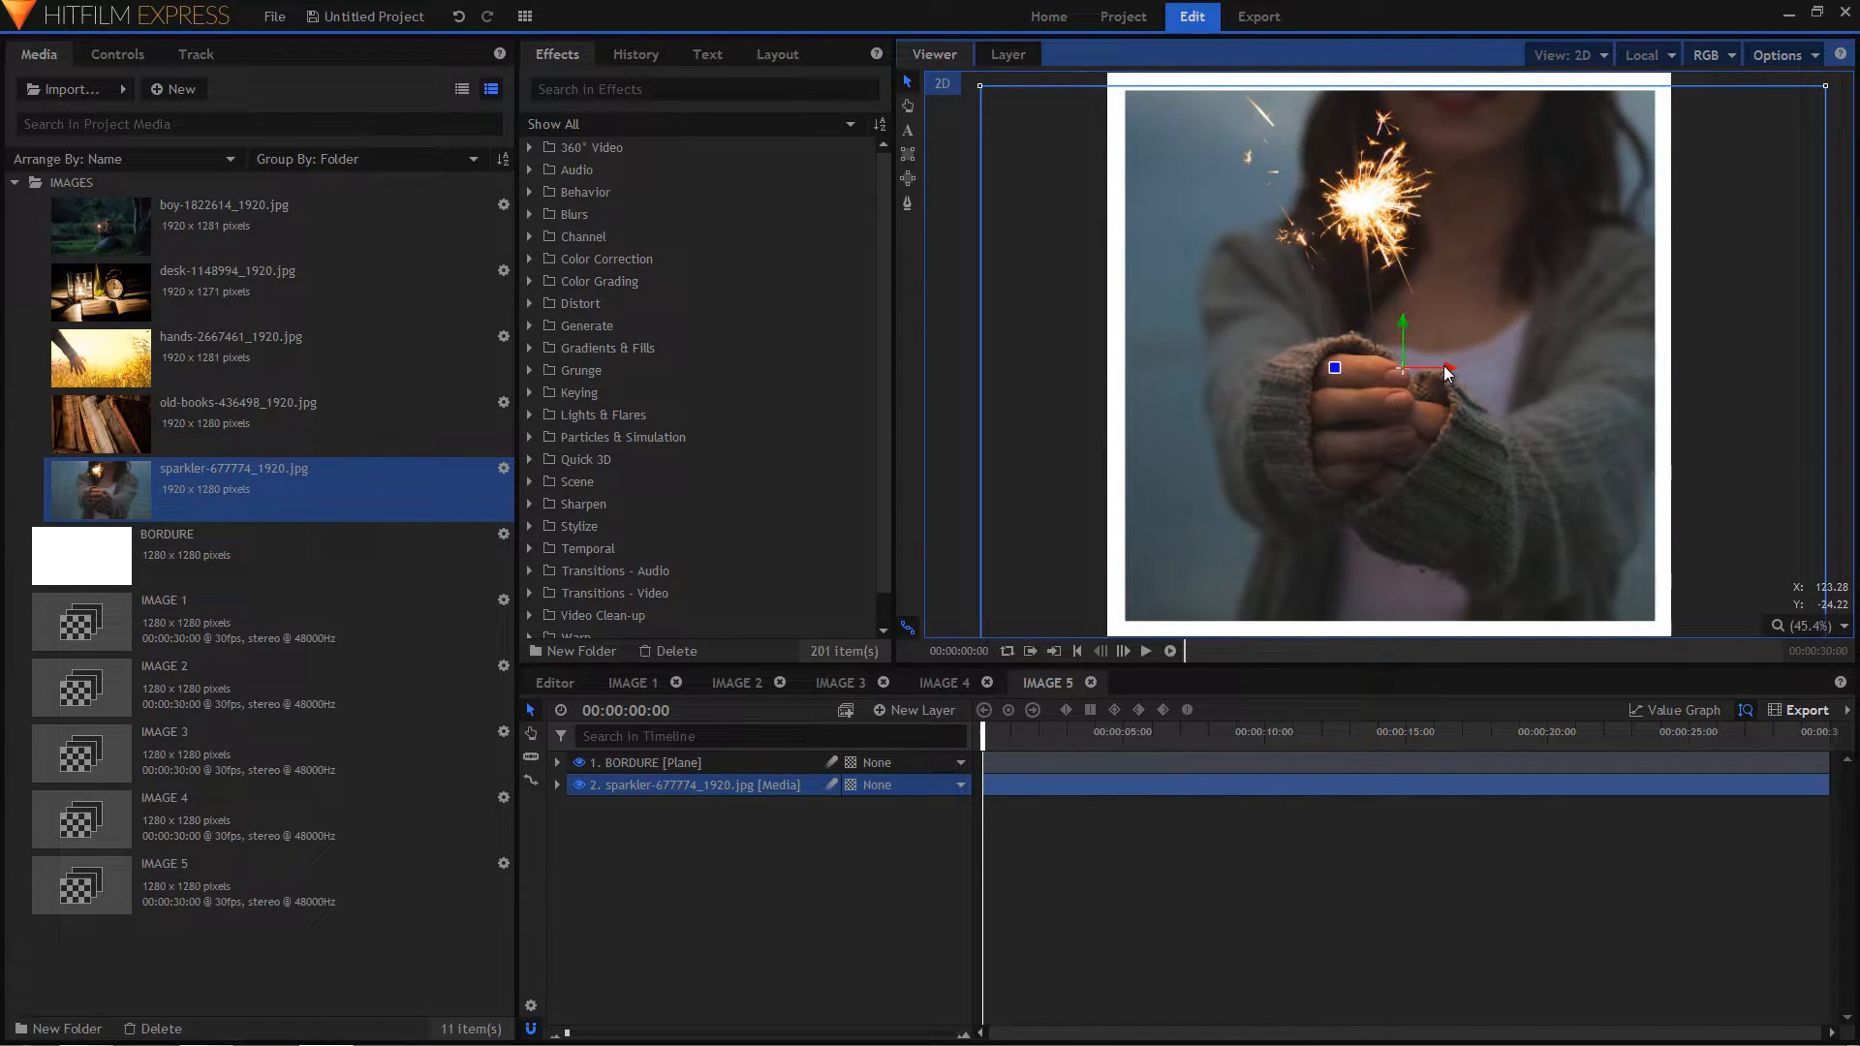
# - Close the timelines of all five image composite shots, IMAGE 5 through IMAGE 1
pyautogui.click(1090, 683)
pyautogui.click(986, 683)
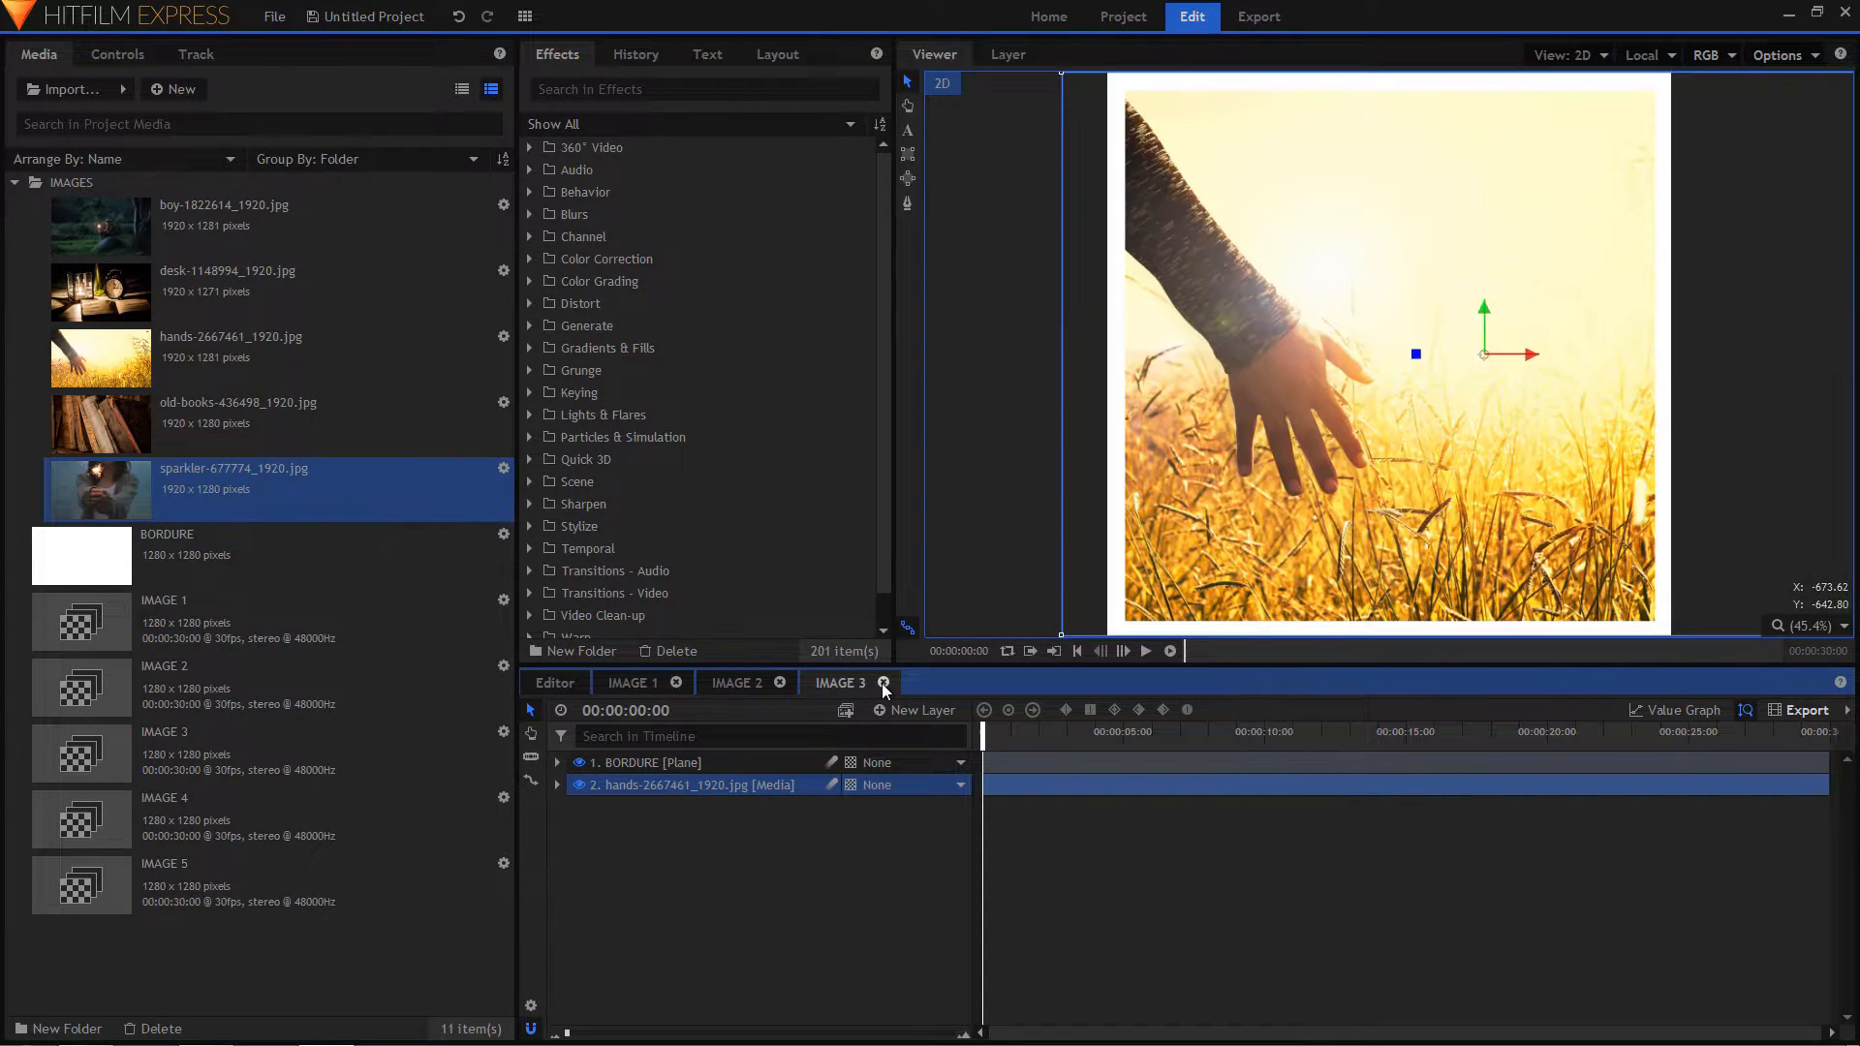
pyautogui.click(882, 682)
pyautogui.click(780, 683)
pyautogui.click(676, 683)
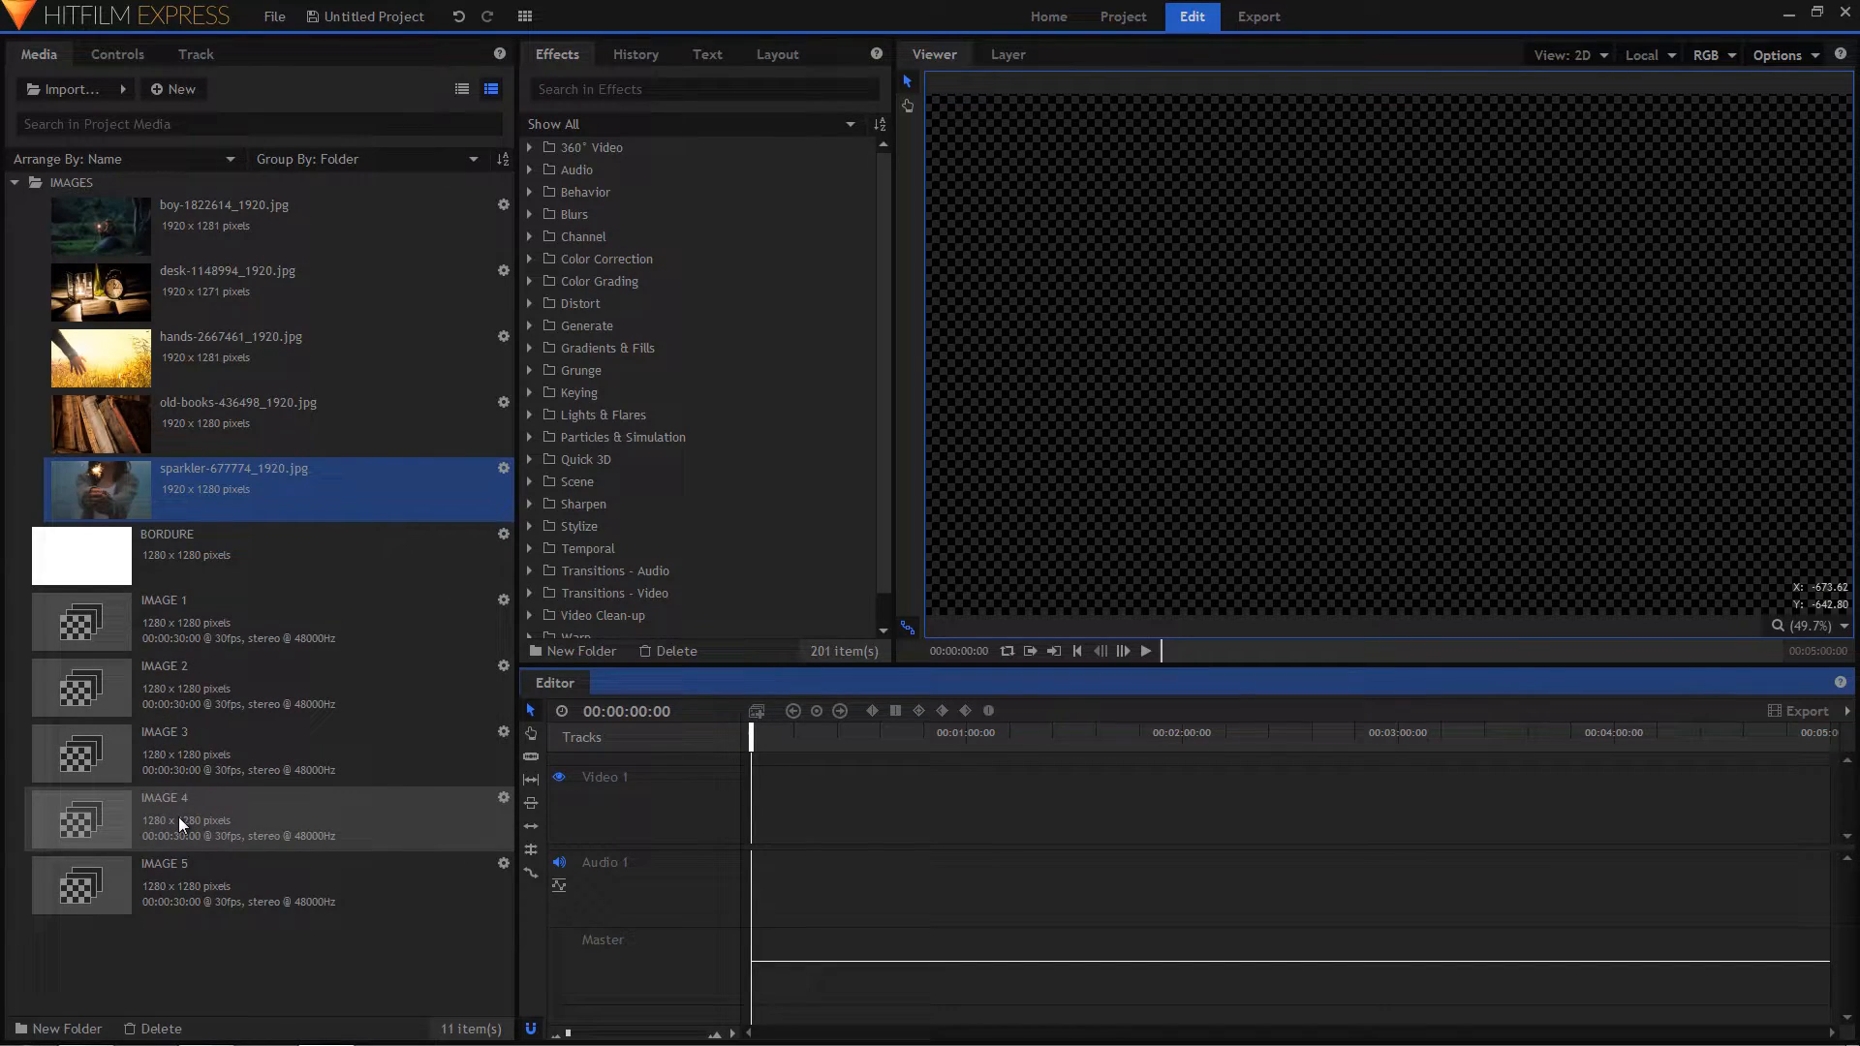
# - Create a new composite shot named DIAPORAMA with a width of 1920 and a height of 1080 pixels
pyautogui.rightClick(148, 953)
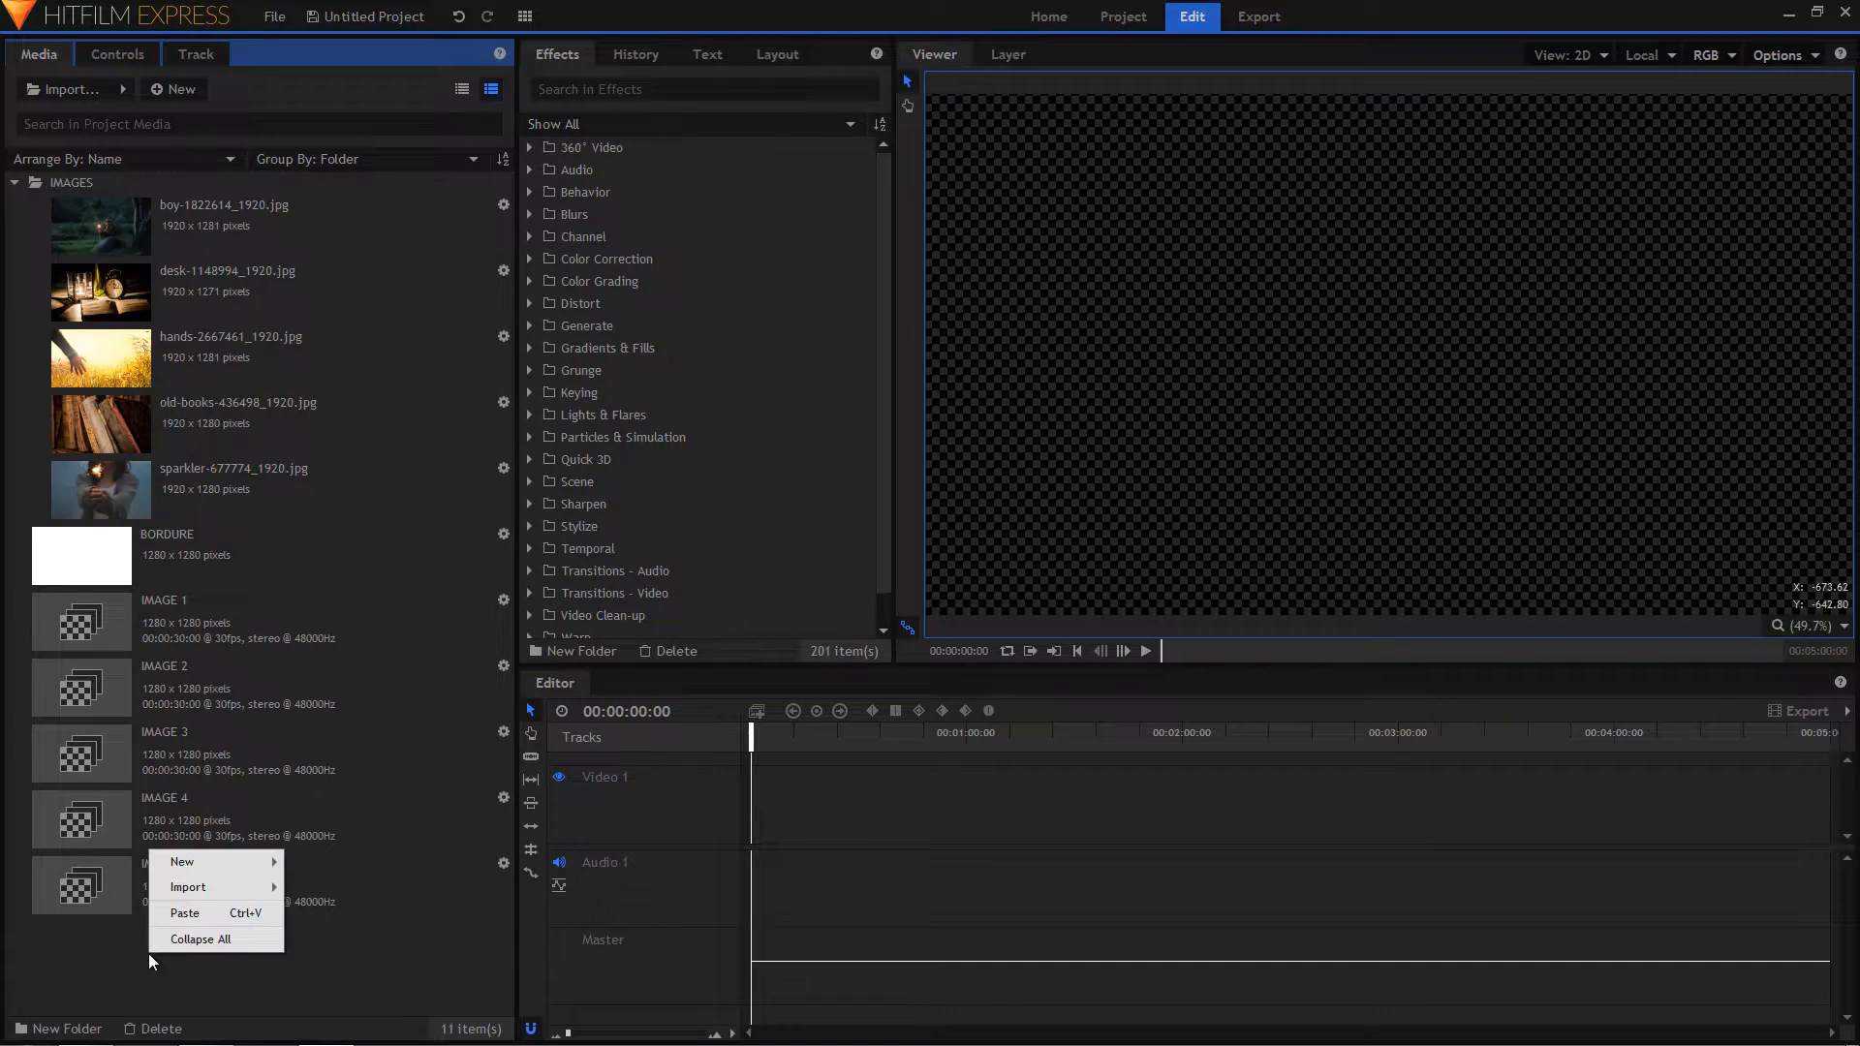
pyautogui.moveTo(181, 865)
pyautogui.click(329, 858)
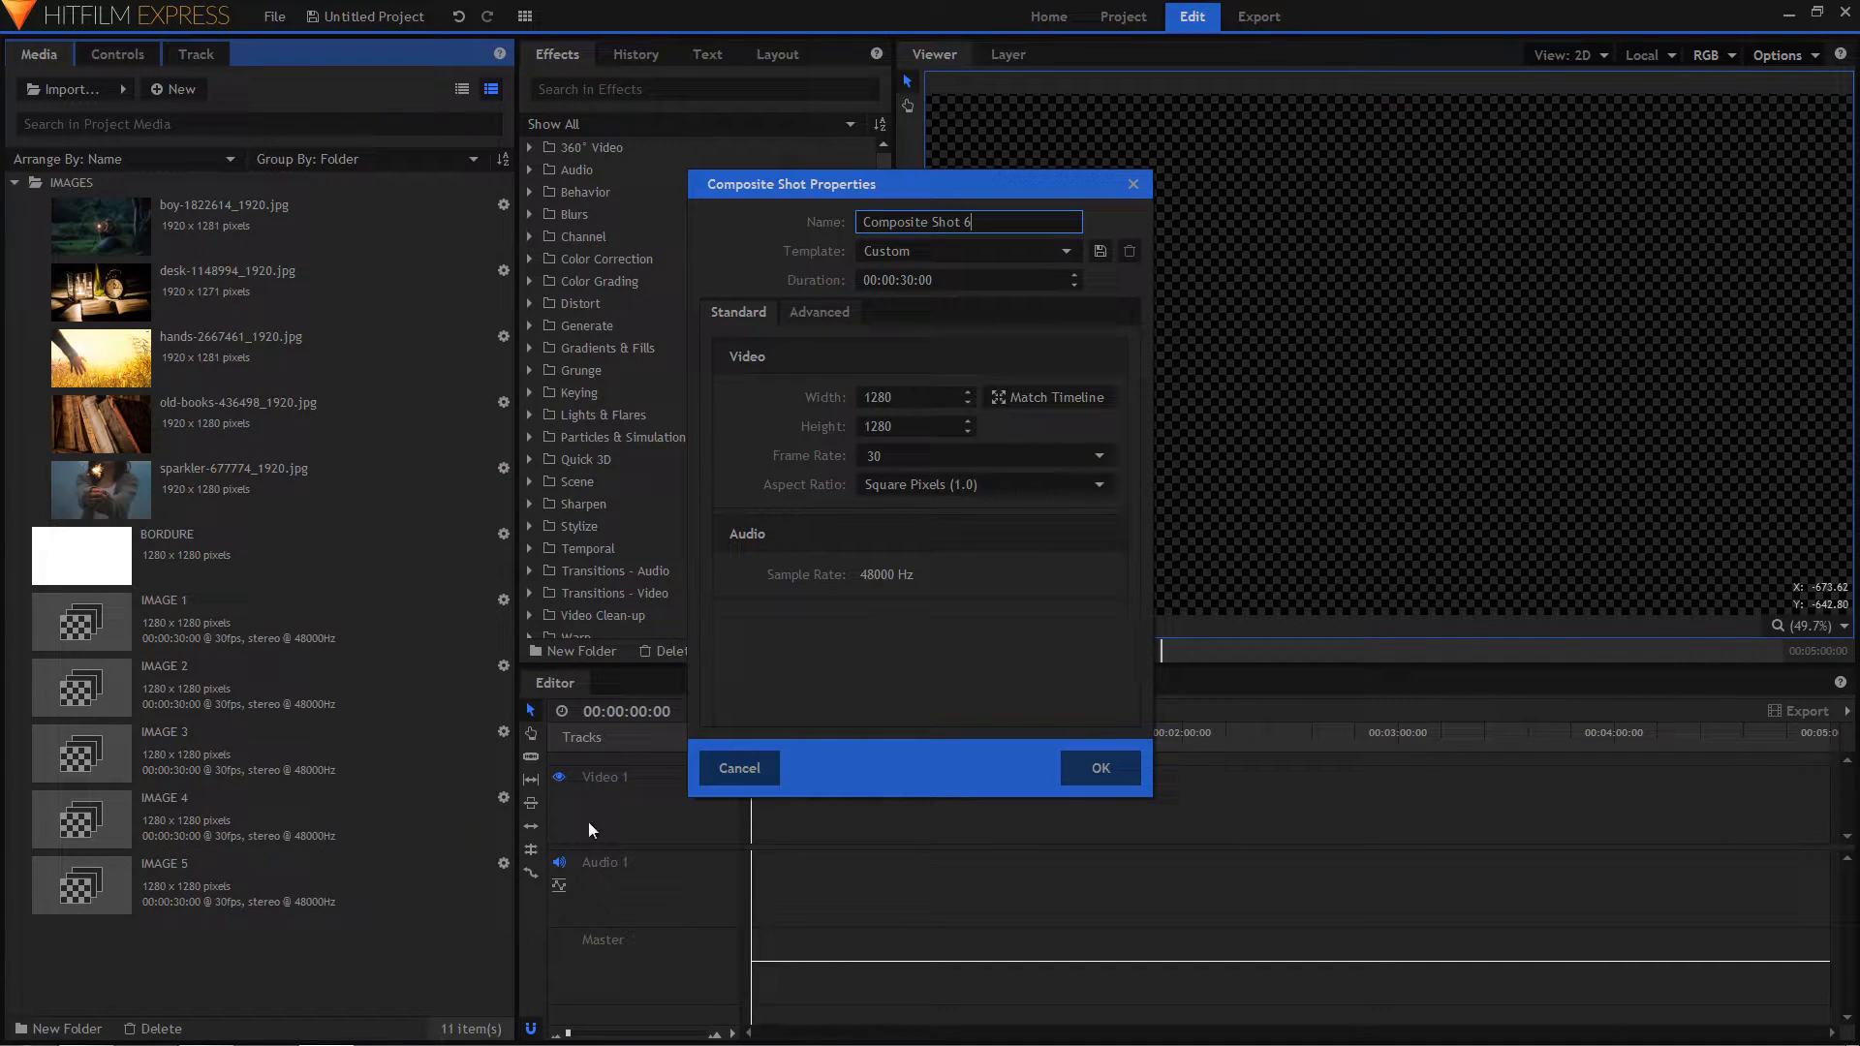
pyautogui.moveTo(997, 223); pyautogui.dragTo(838, 218)
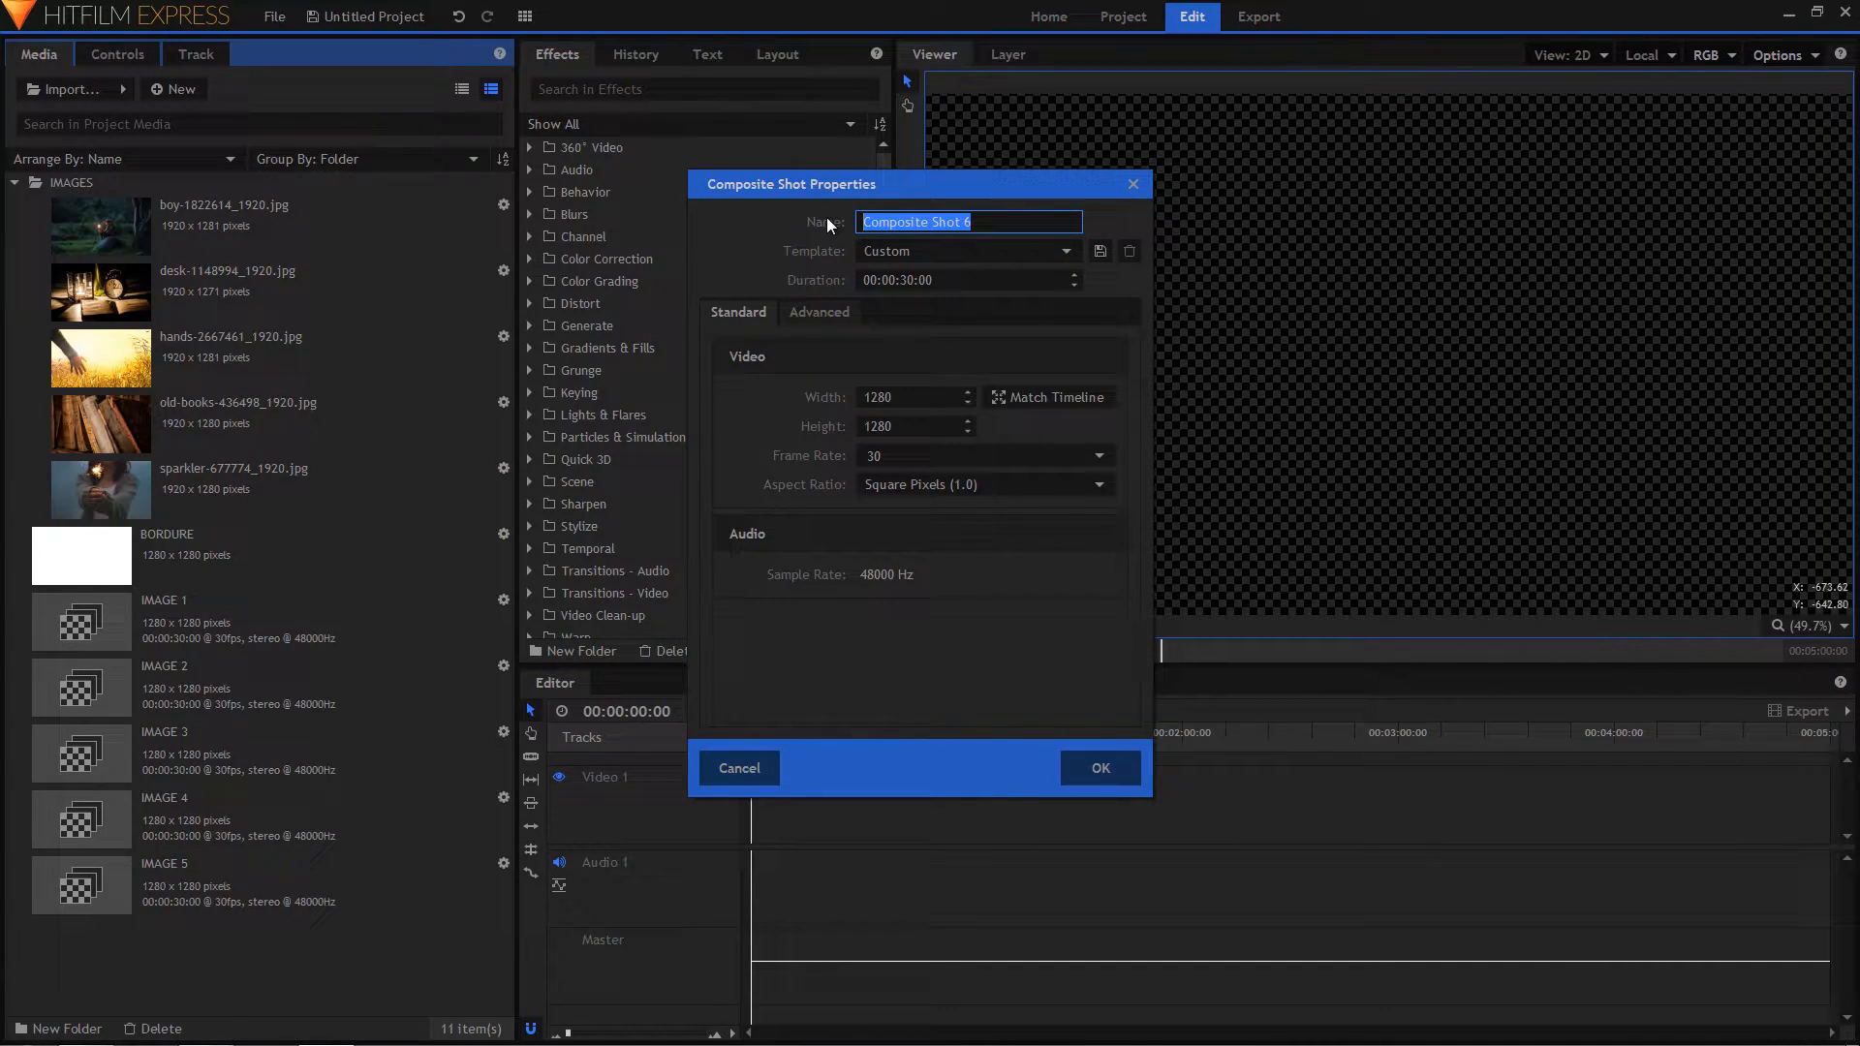
pyautogui.write('DIAPORAMA')
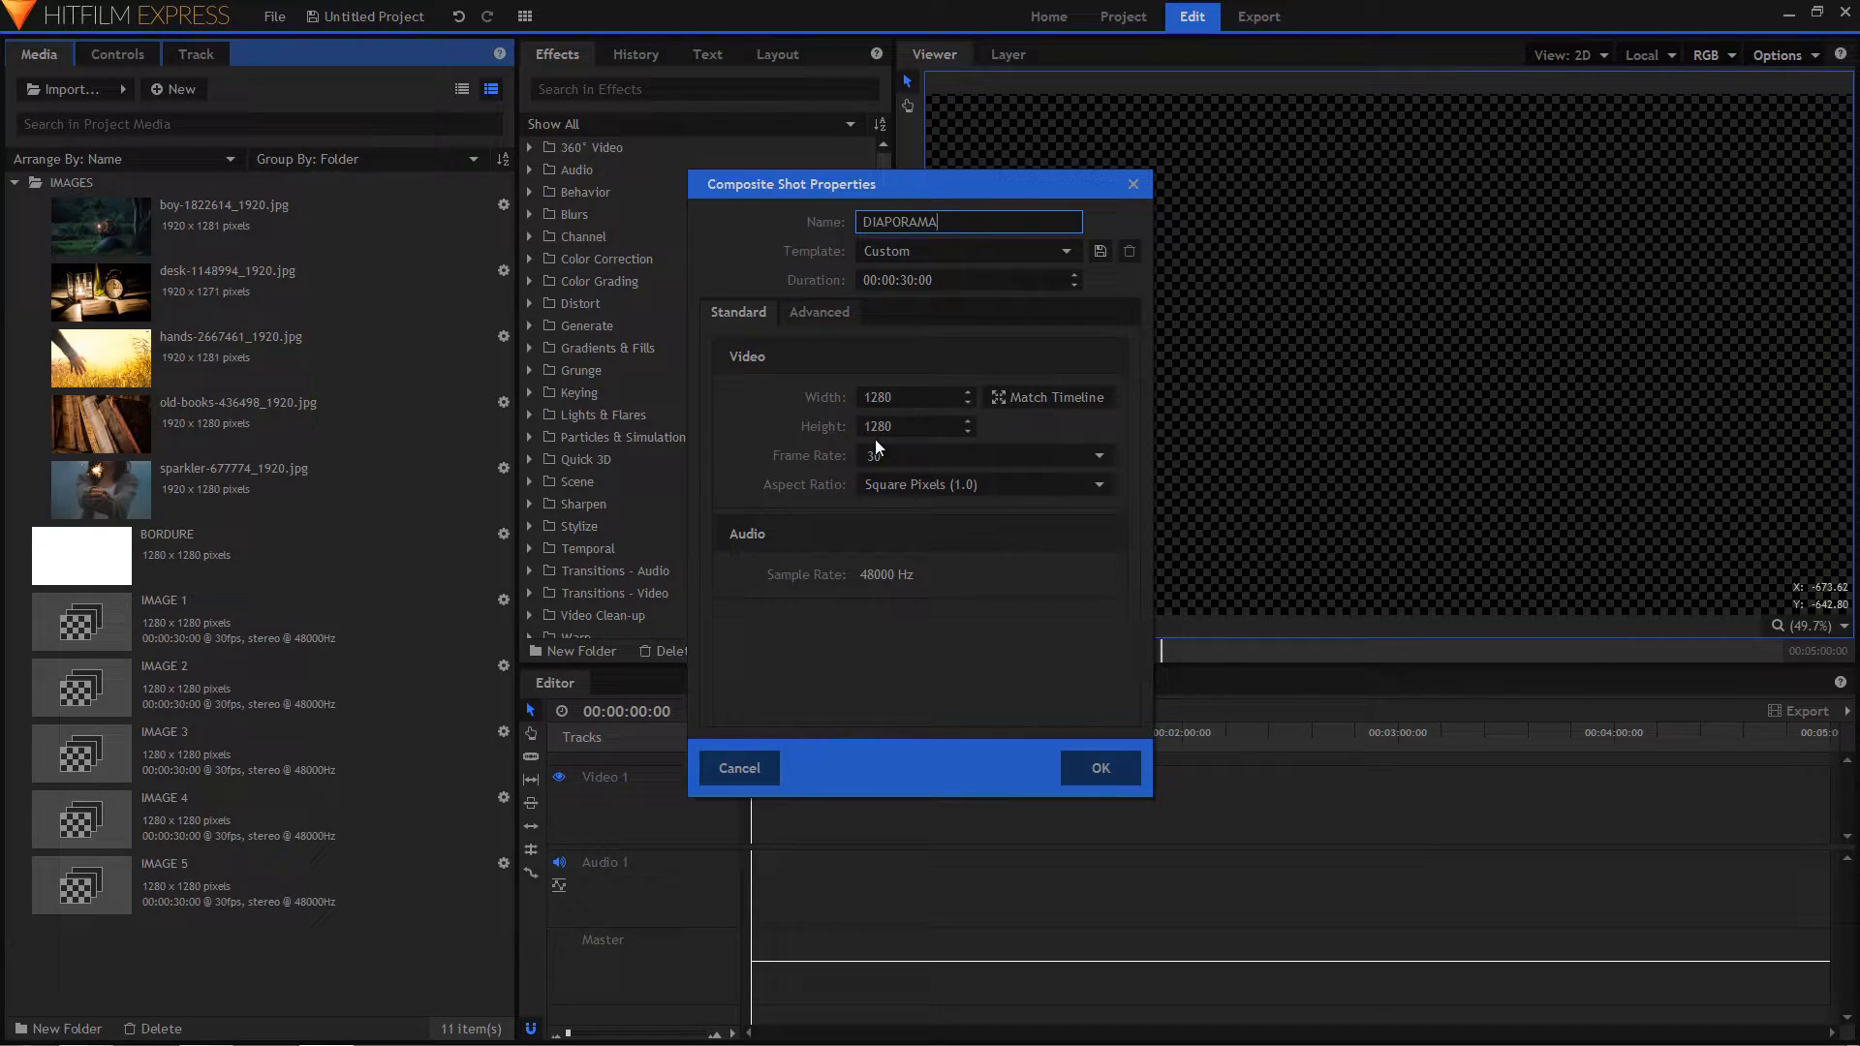
pyautogui.doubleClick(903, 398)
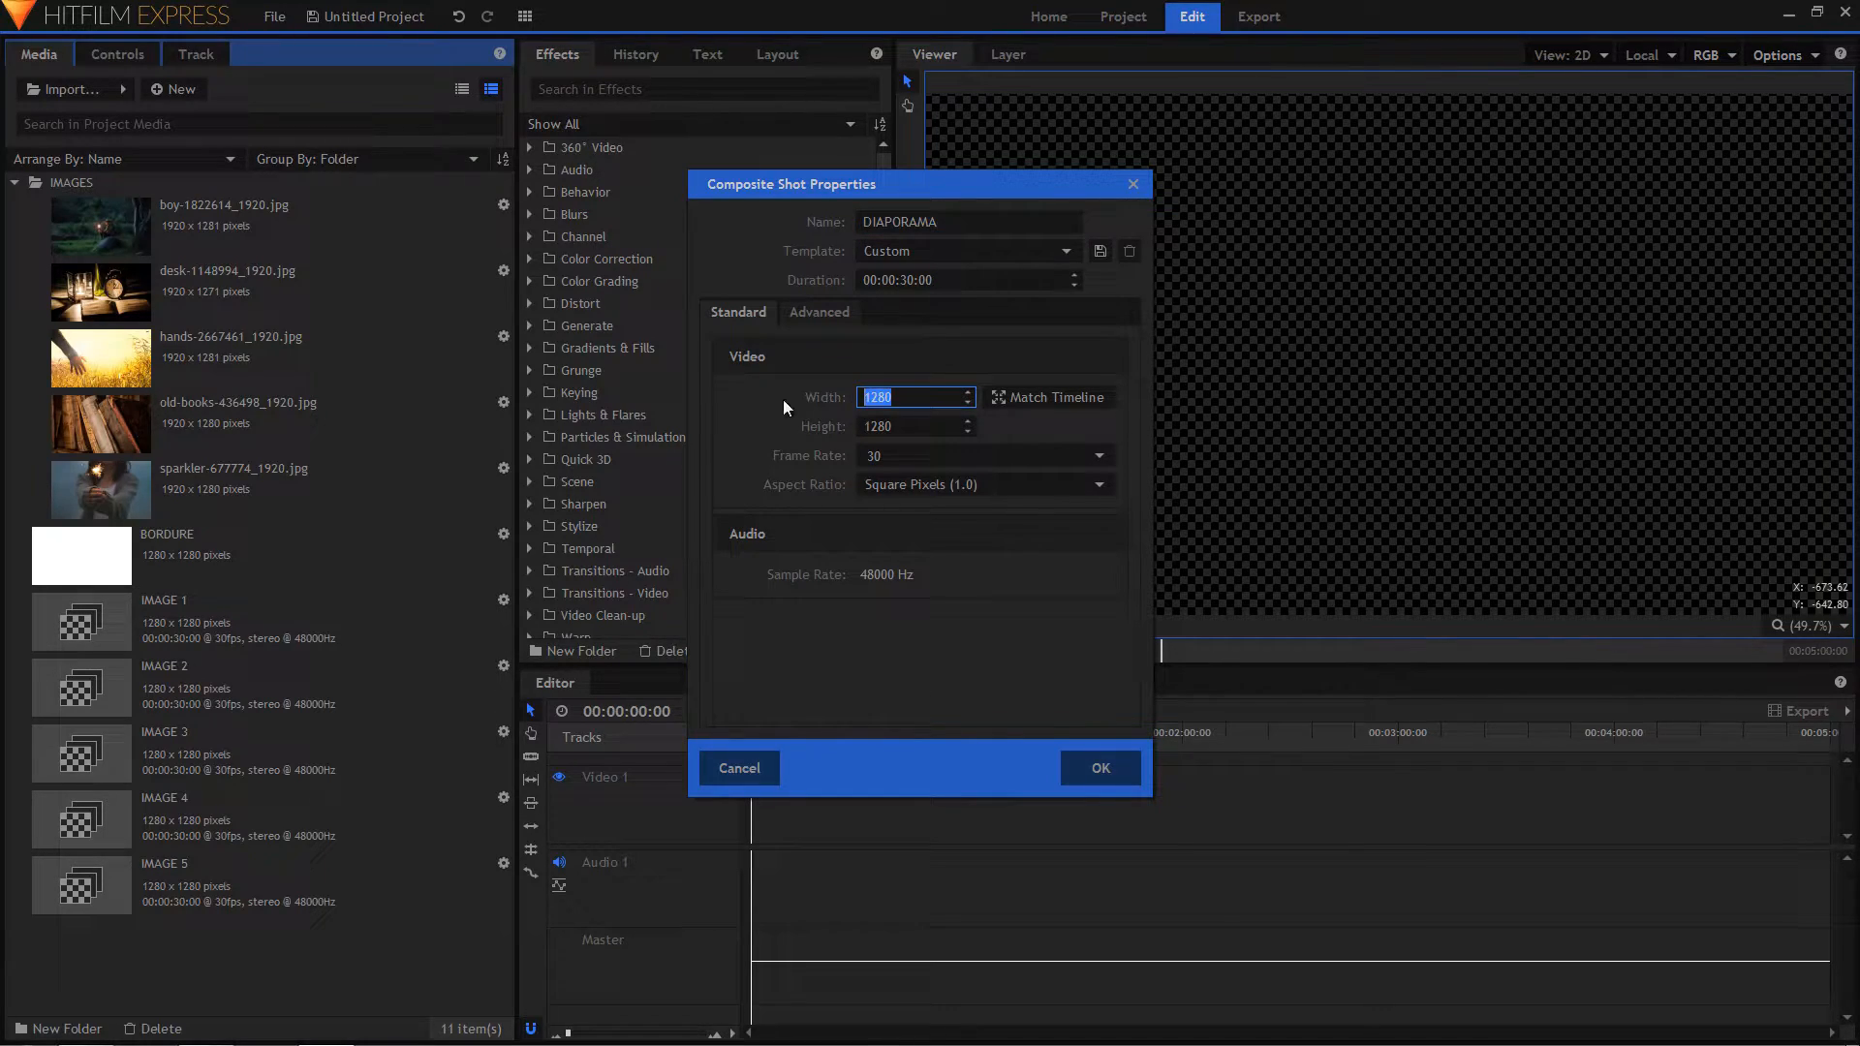
pyautogui.write('1920')
pyautogui.press('Tab')
pyautogui.write('1080')
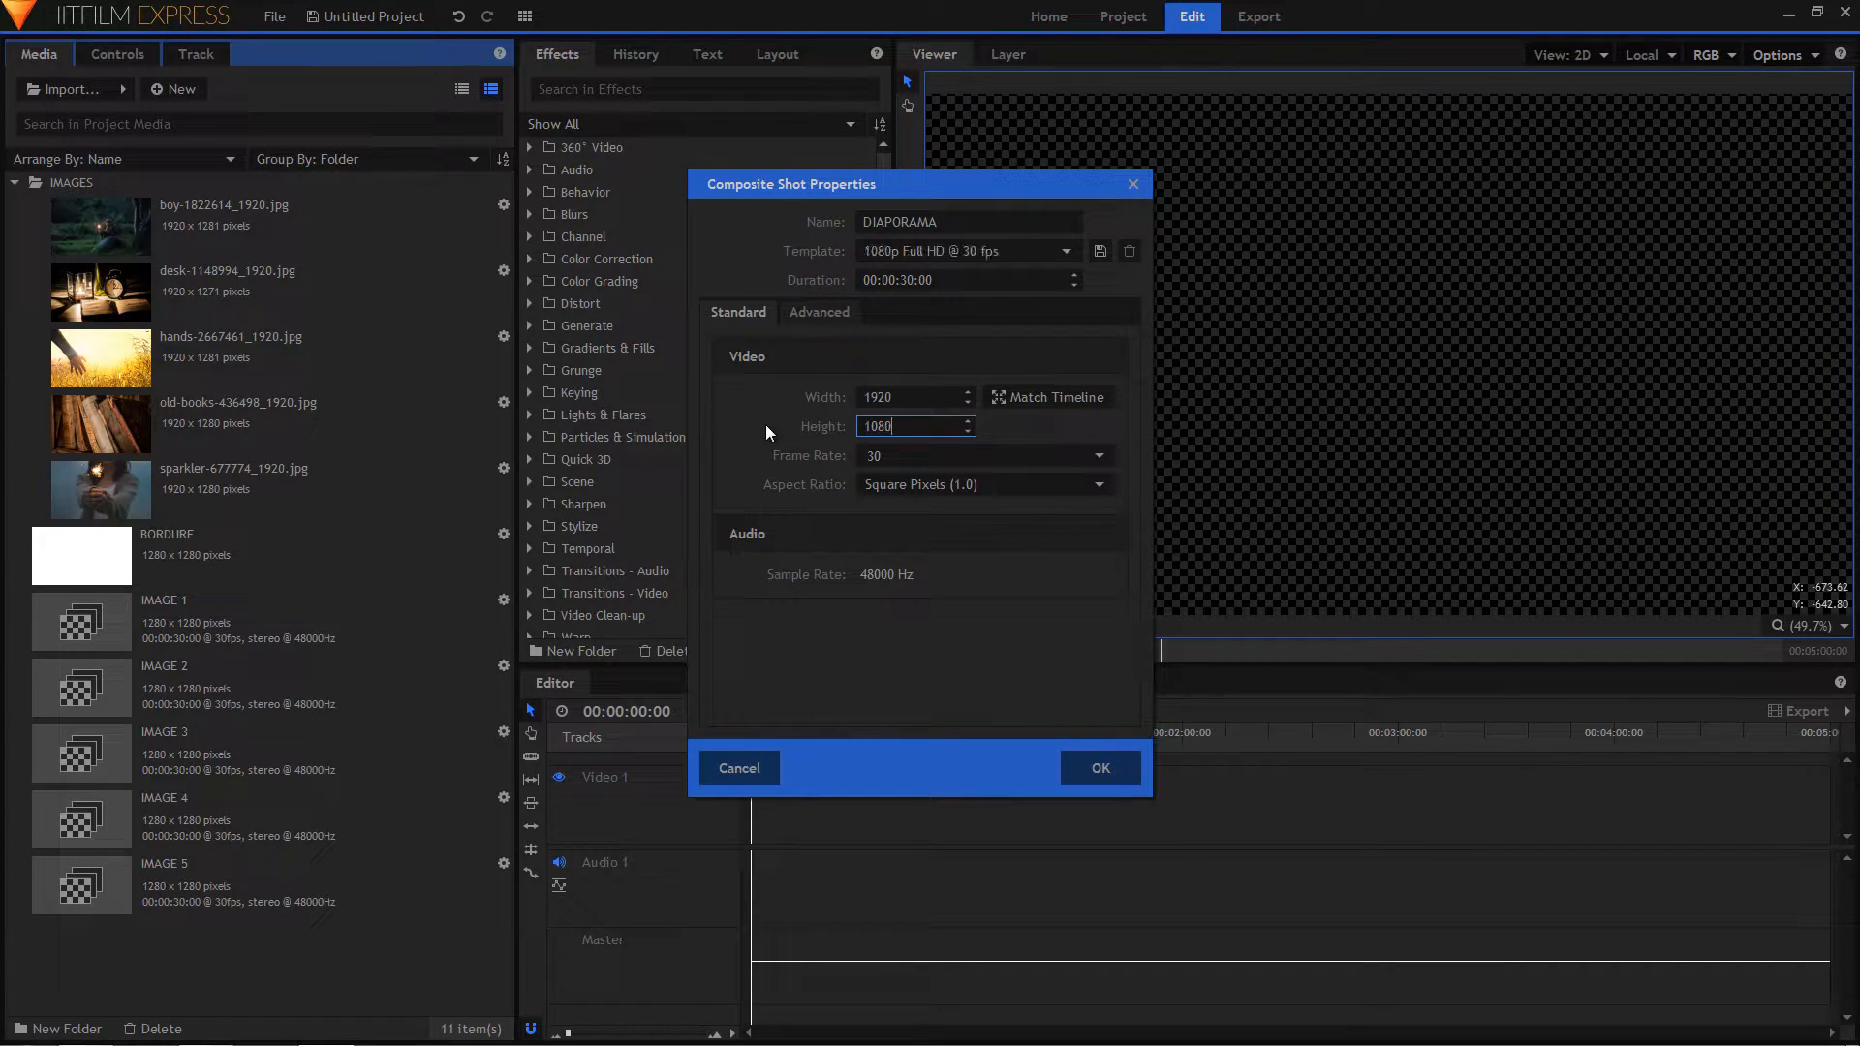
pyautogui.click(1100, 767)
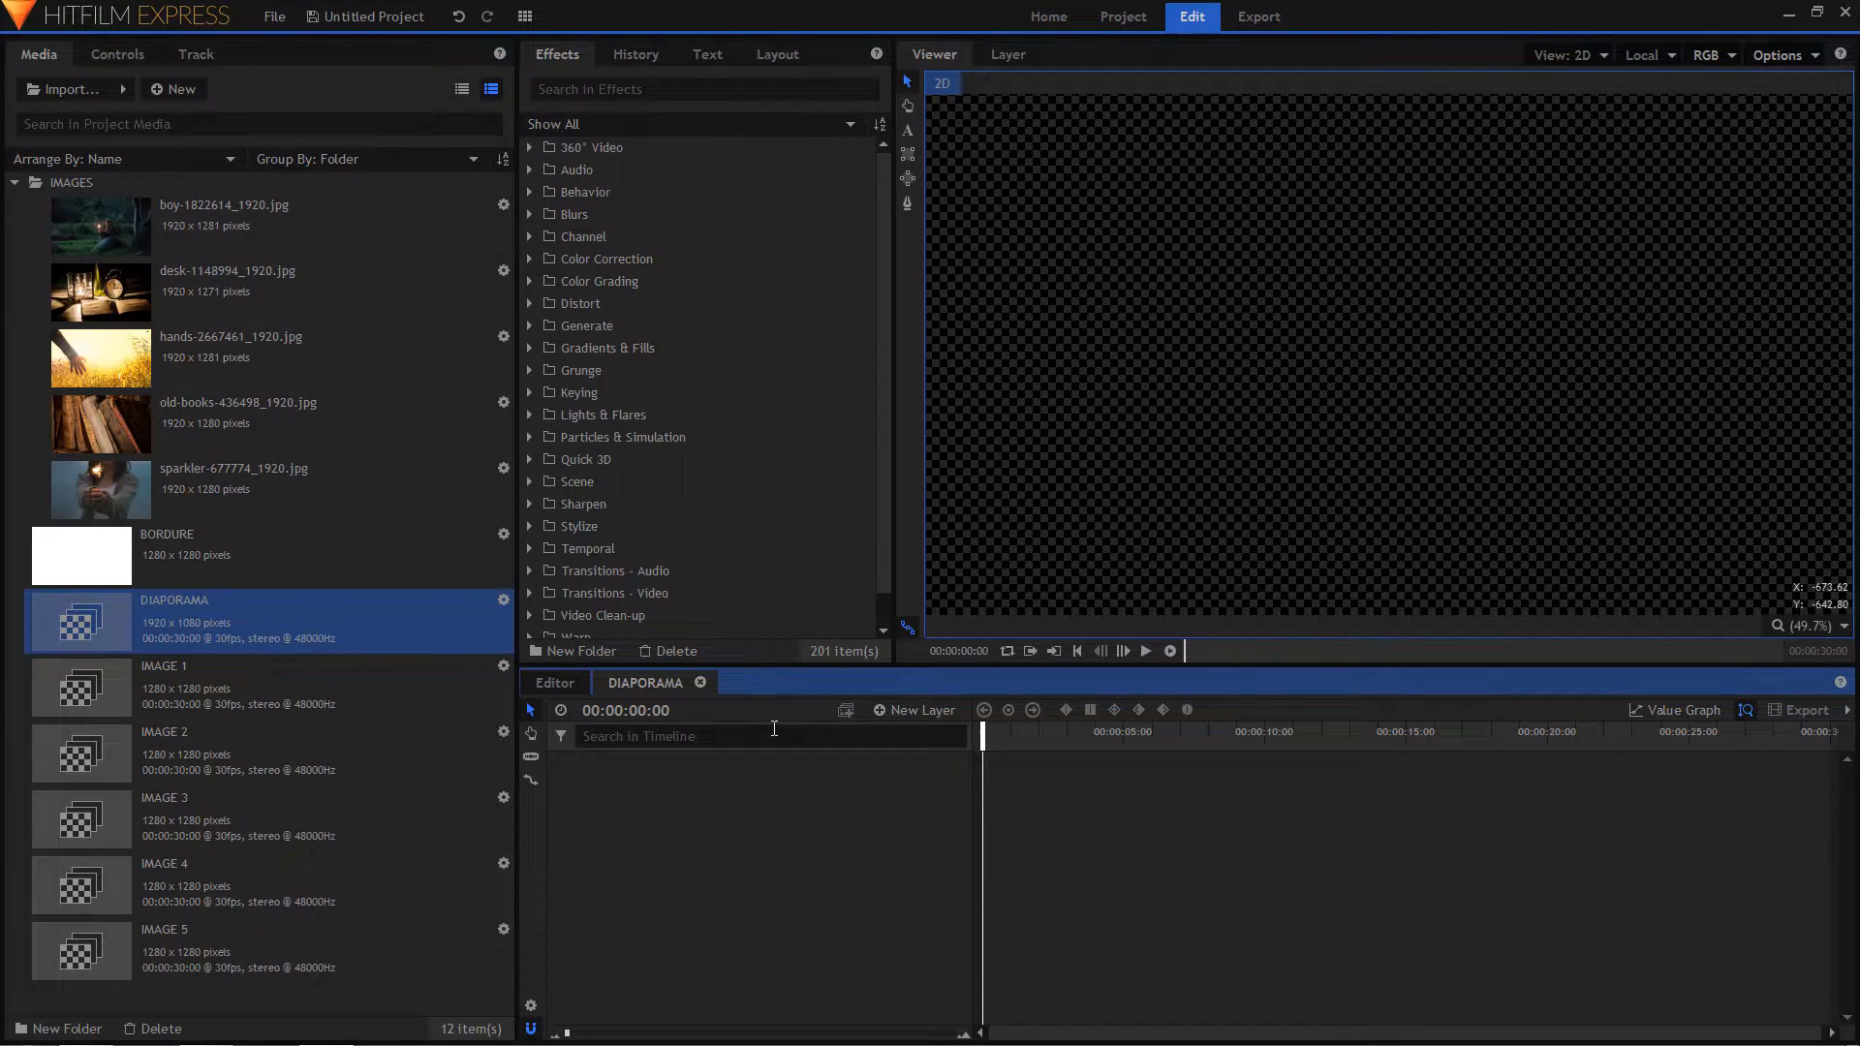
# - Add a light grey (#e3e3e3) plane layer to the DIAPORAMA composite shot
pyautogui.click(918, 709)
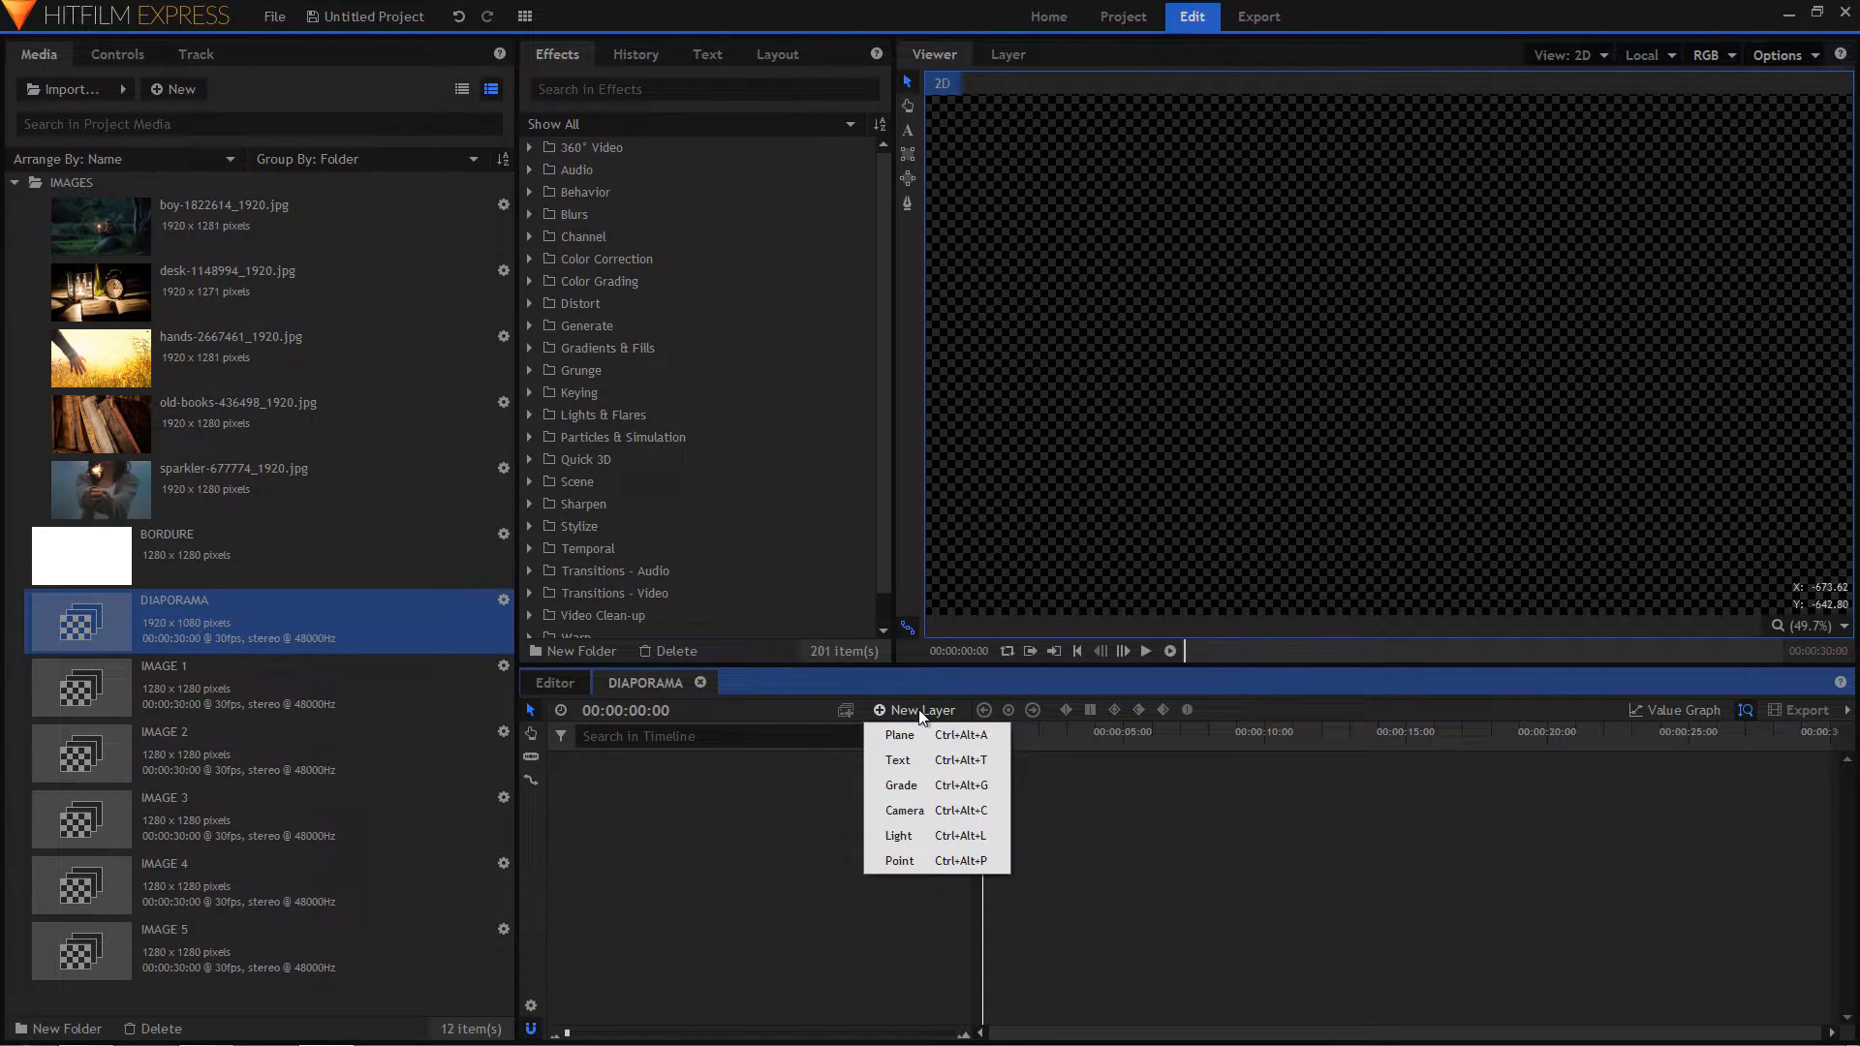
pyautogui.click(920, 736)
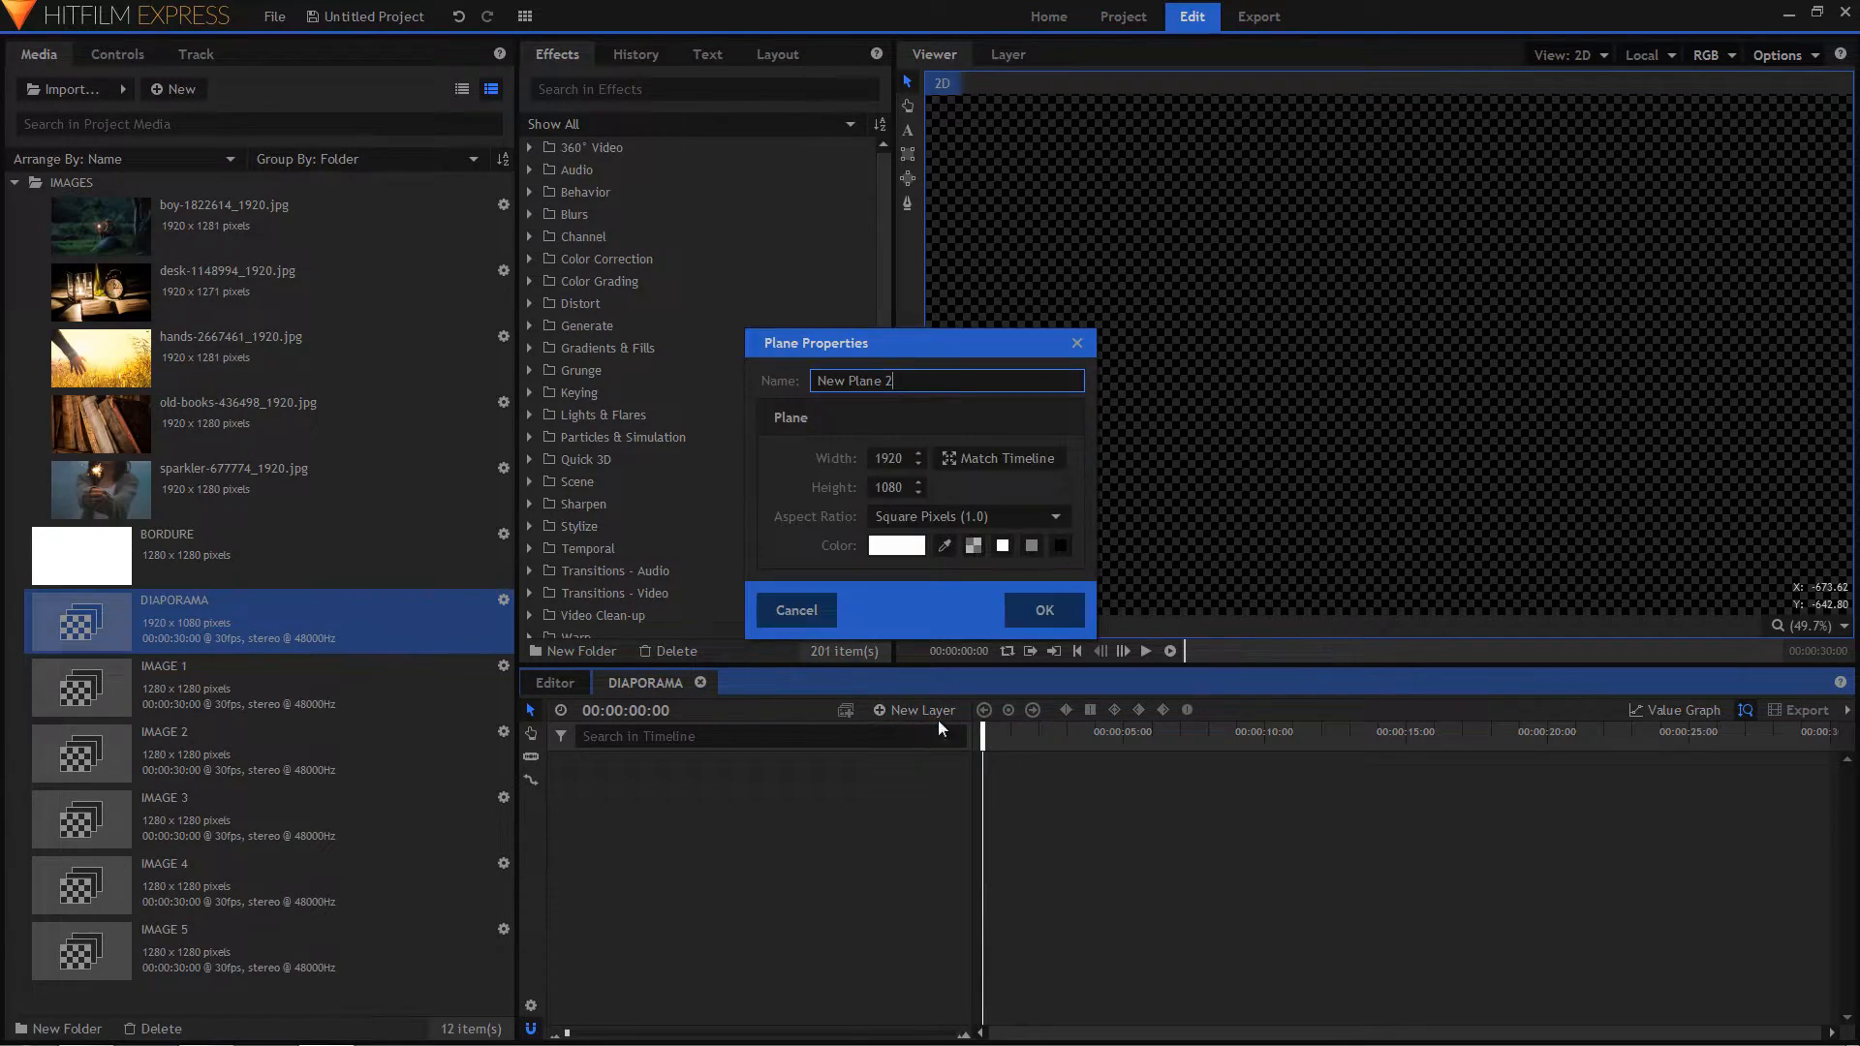
pyautogui.click(896, 545)
pyautogui.moveTo(1150, 336); pyautogui.dragTo(1153, 322)
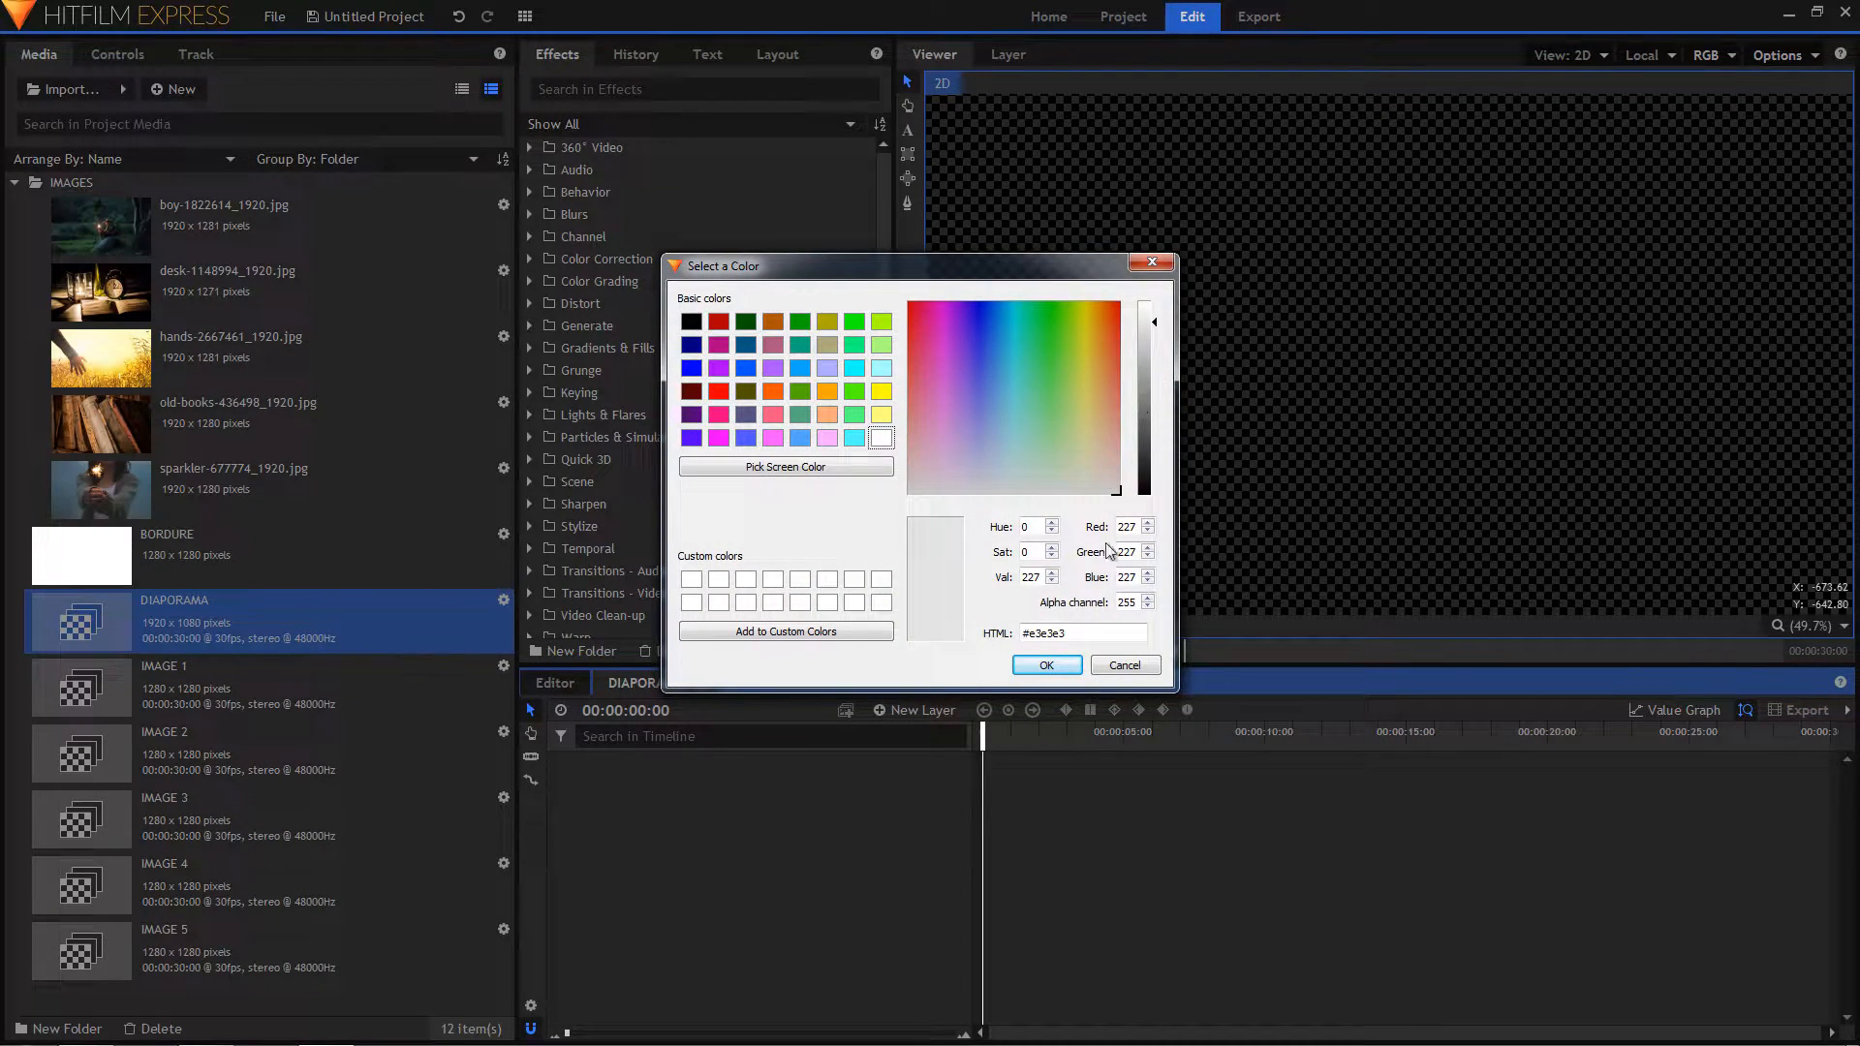
pyautogui.click(1061, 664)
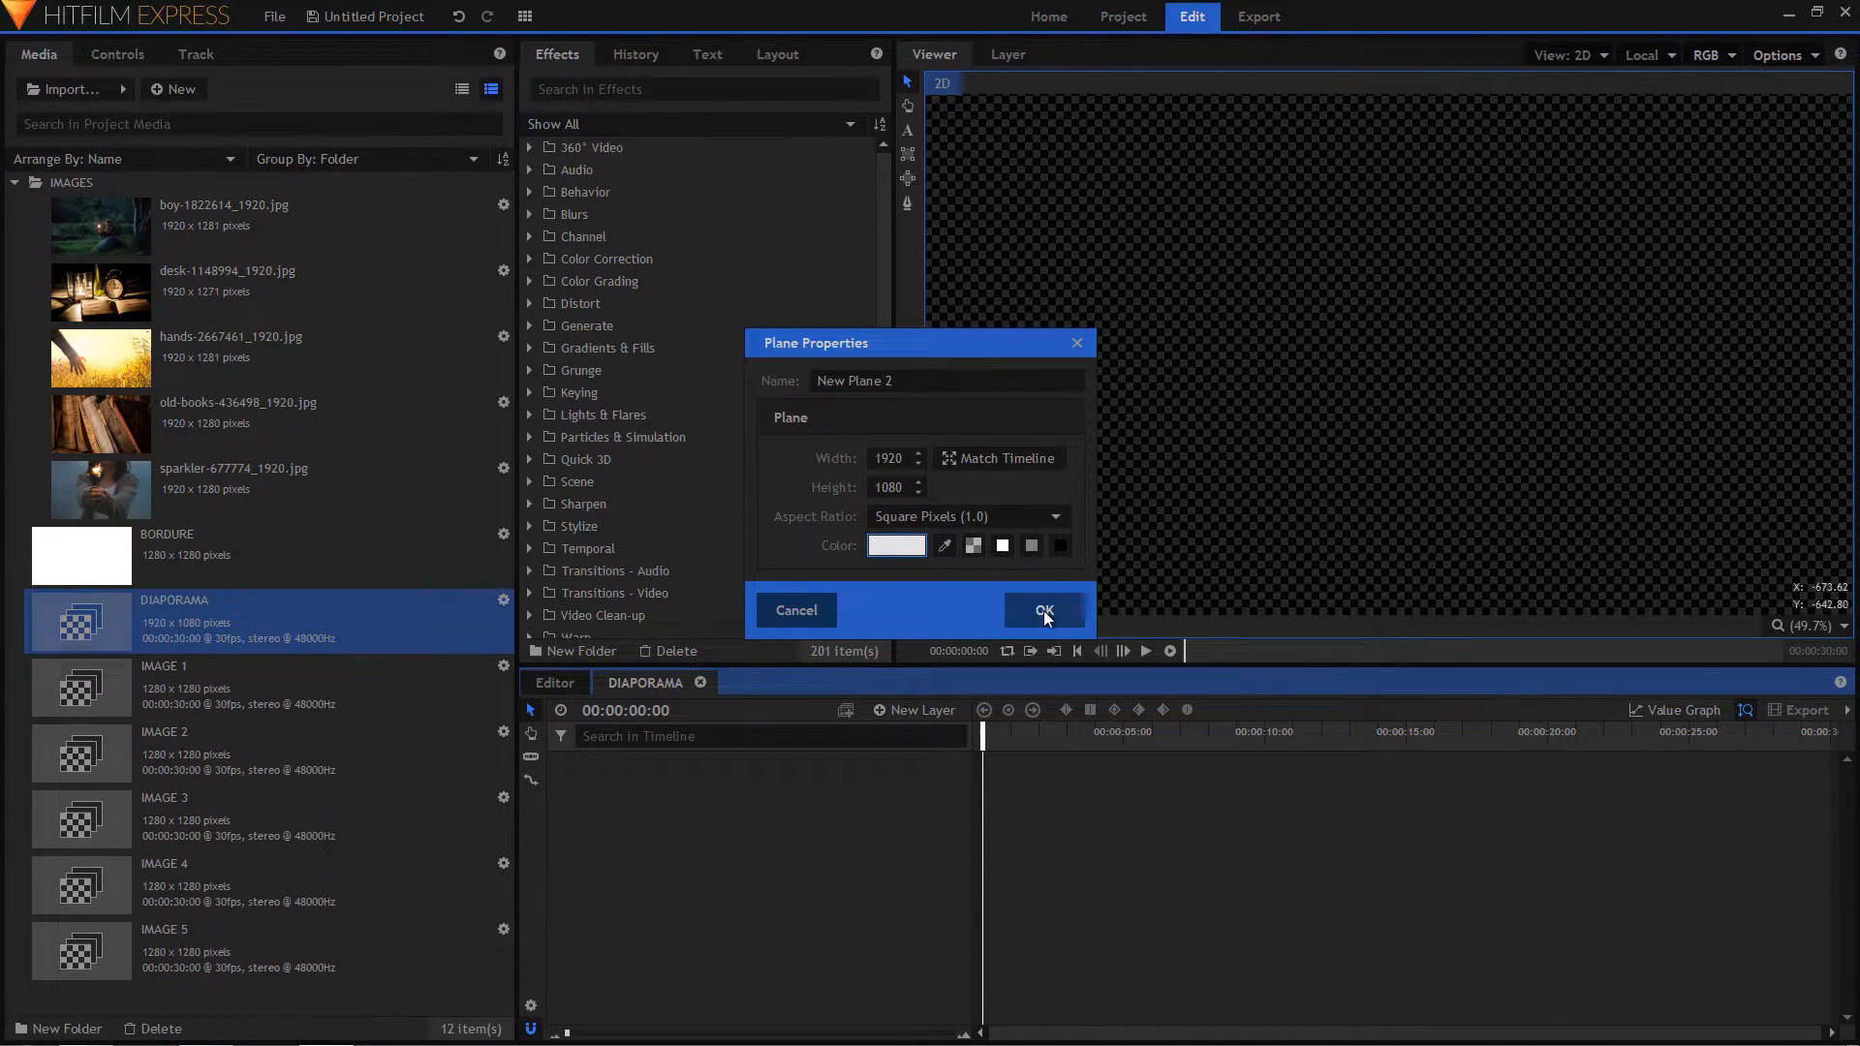
pyautogui.click(1044, 612)
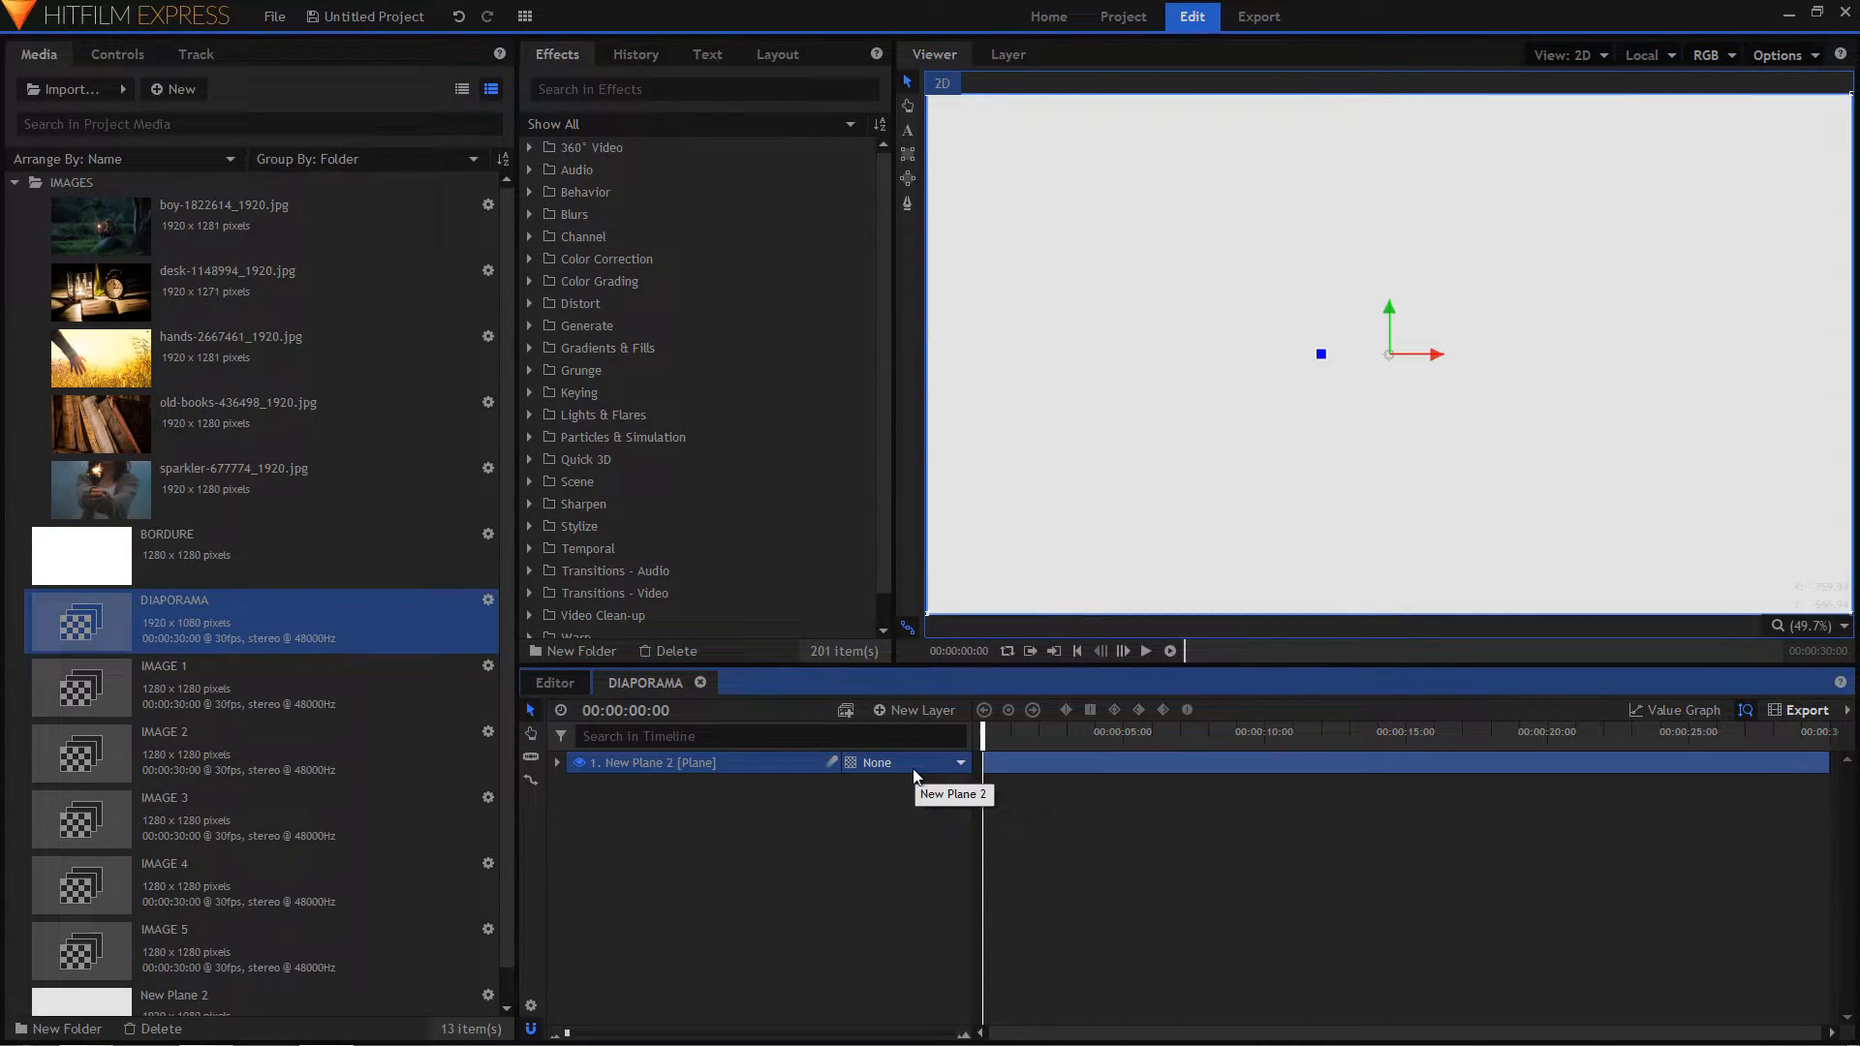
# - Add the IMAGE 1 to IMAGE 5 composite shots together to the DIAPORAMA timeline, above the grey plane
pyautogui.click(200, 676)
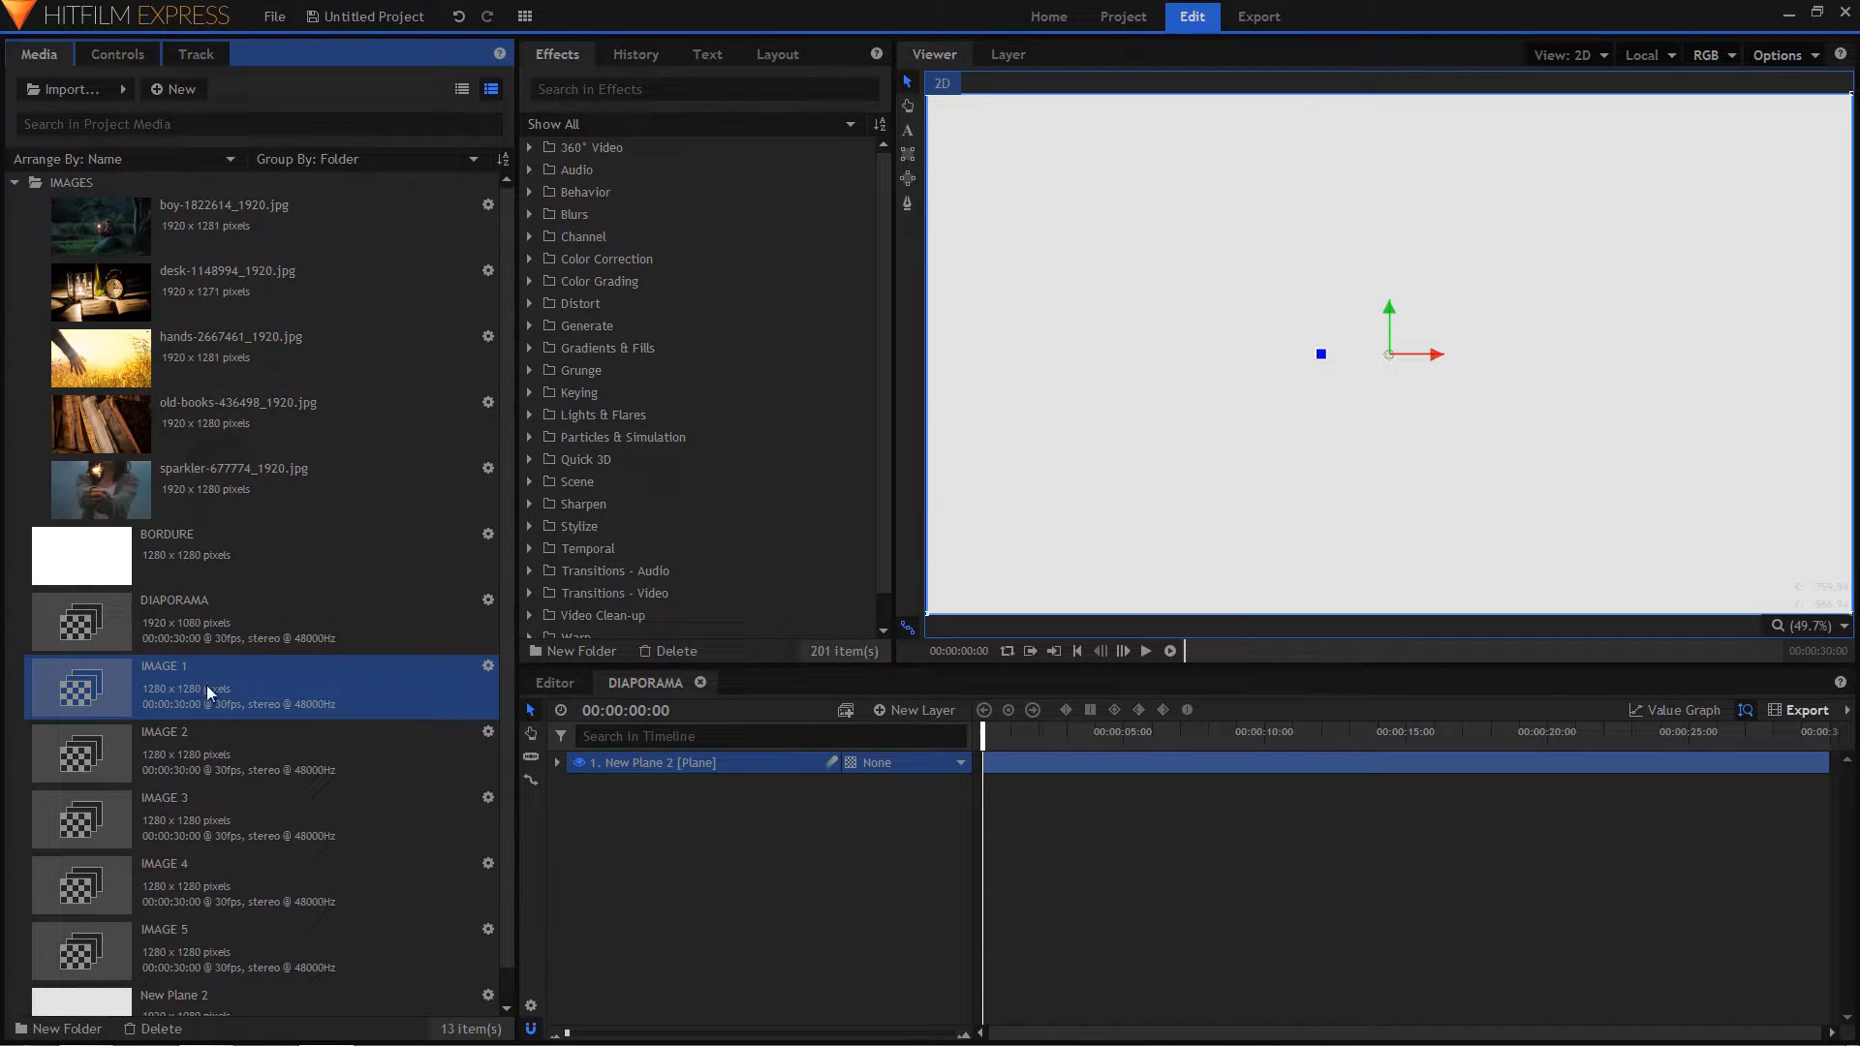
pyautogui.keyDown('ctrl'); pyautogui.click(196, 738); pyautogui.keyUp('ctrl')
pyautogui.keyDown('ctrl'); pyautogui.click(200, 796); pyautogui.keyUp('ctrl')
pyautogui.keyDown('ctrl'); pyautogui.click(194, 874); pyautogui.keyUp('ctrl')
pyautogui.keyDown('ctrl'); pyautogui.click(189, 957); pyautogui.keyUp('ctrl')
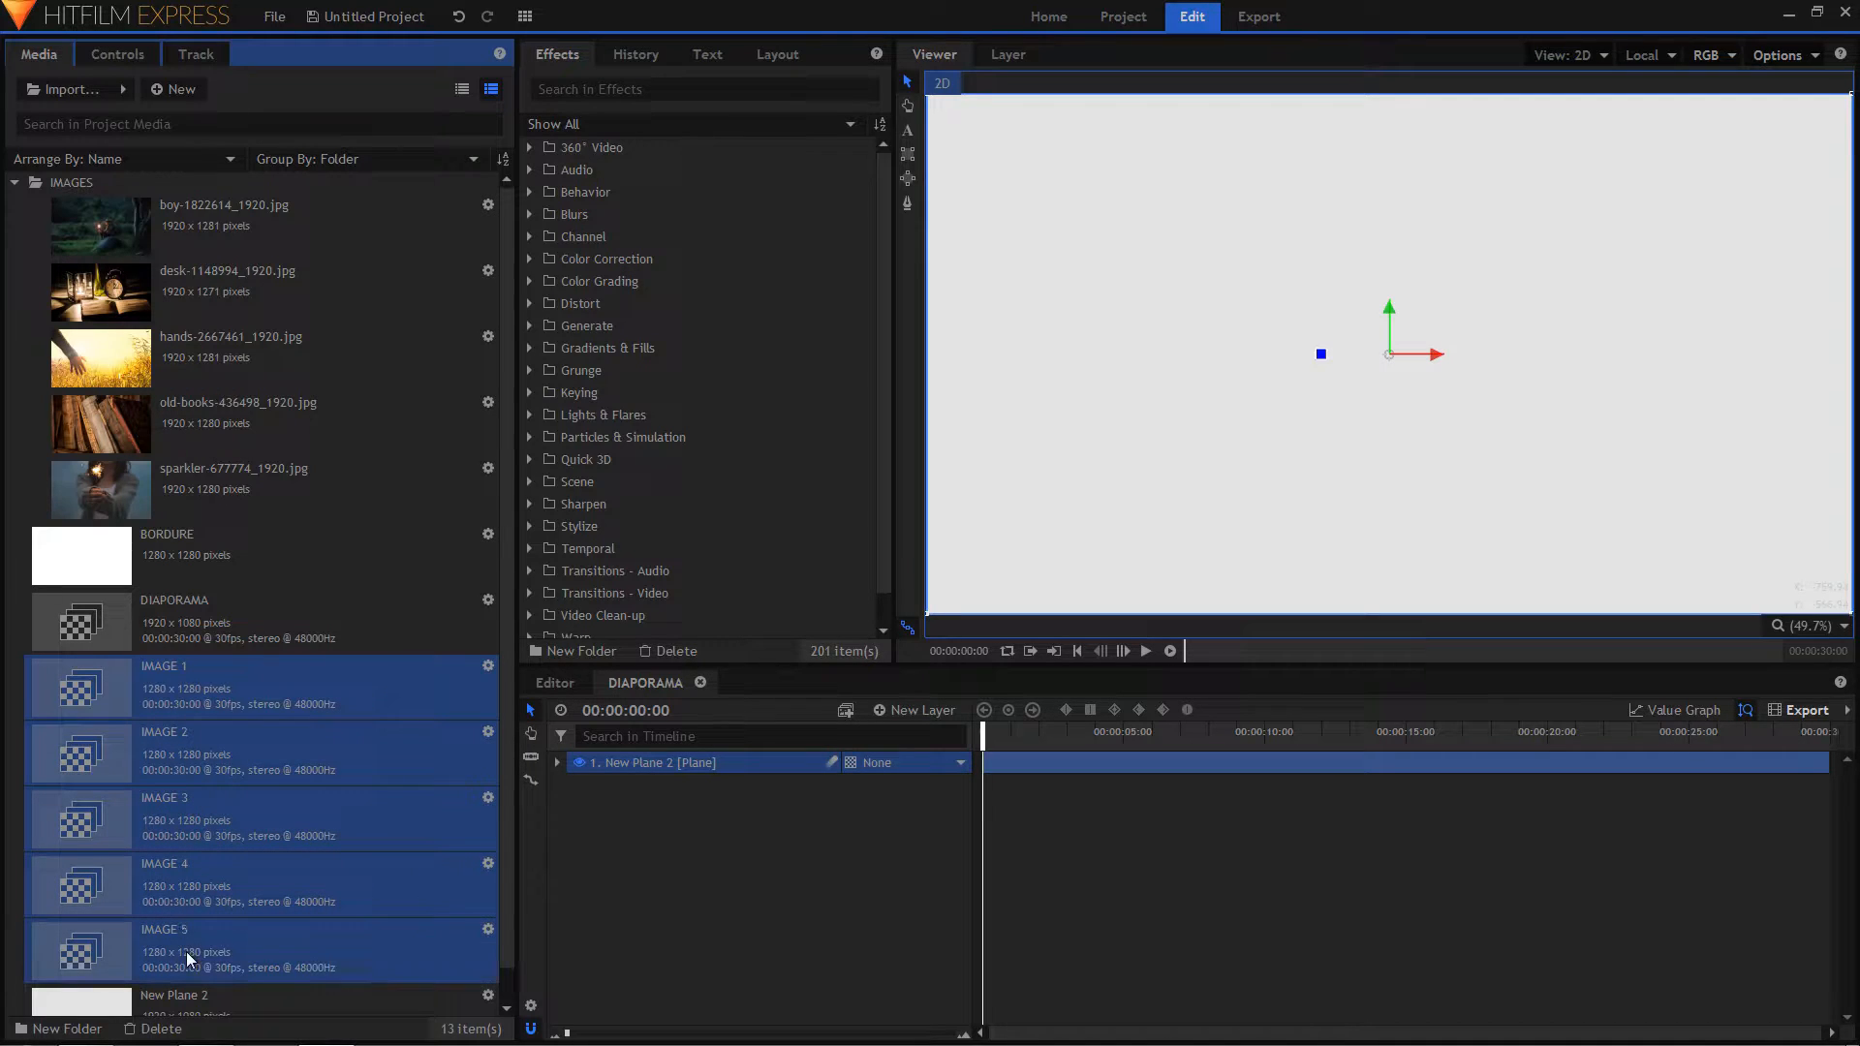
pyautogui.moveTo(211, 678); pyautogui.dragTo(657, 762)
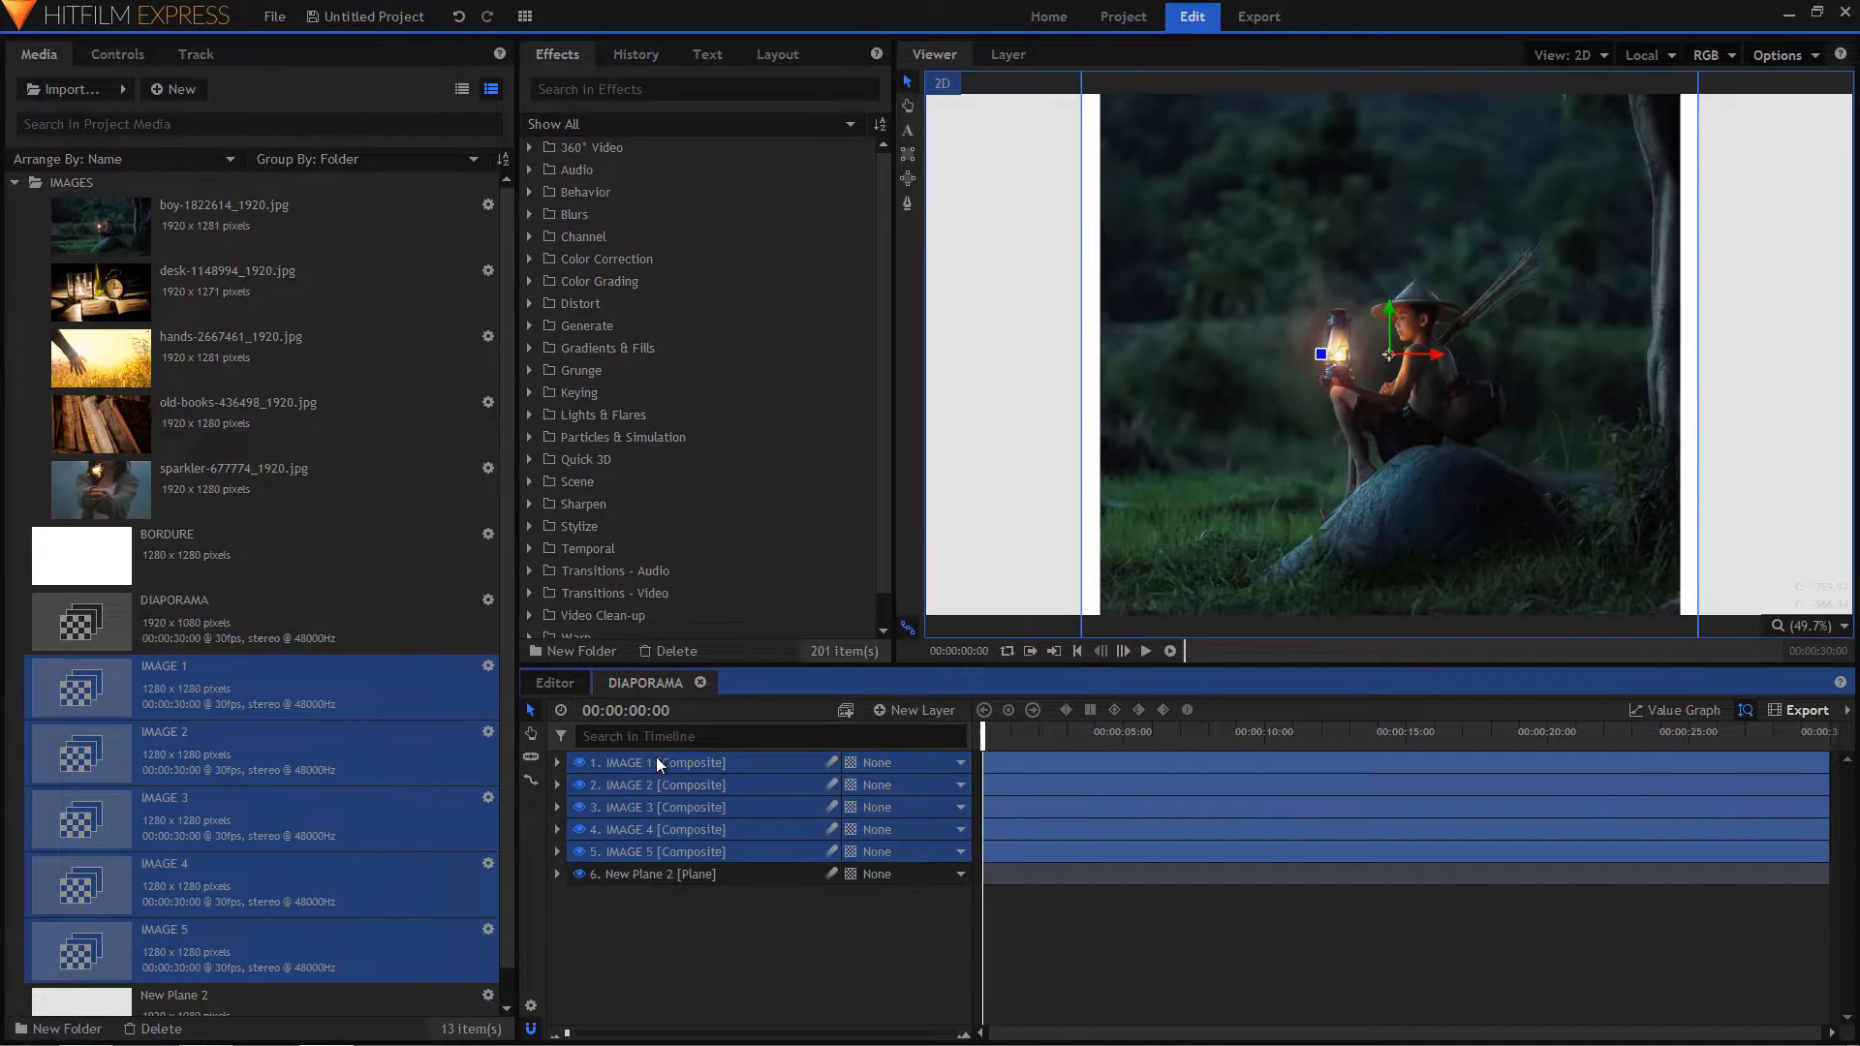
# - Rename the grey plane layer in the DIAPORAMA timeline as FOND
pyautogui.click(652, 874)
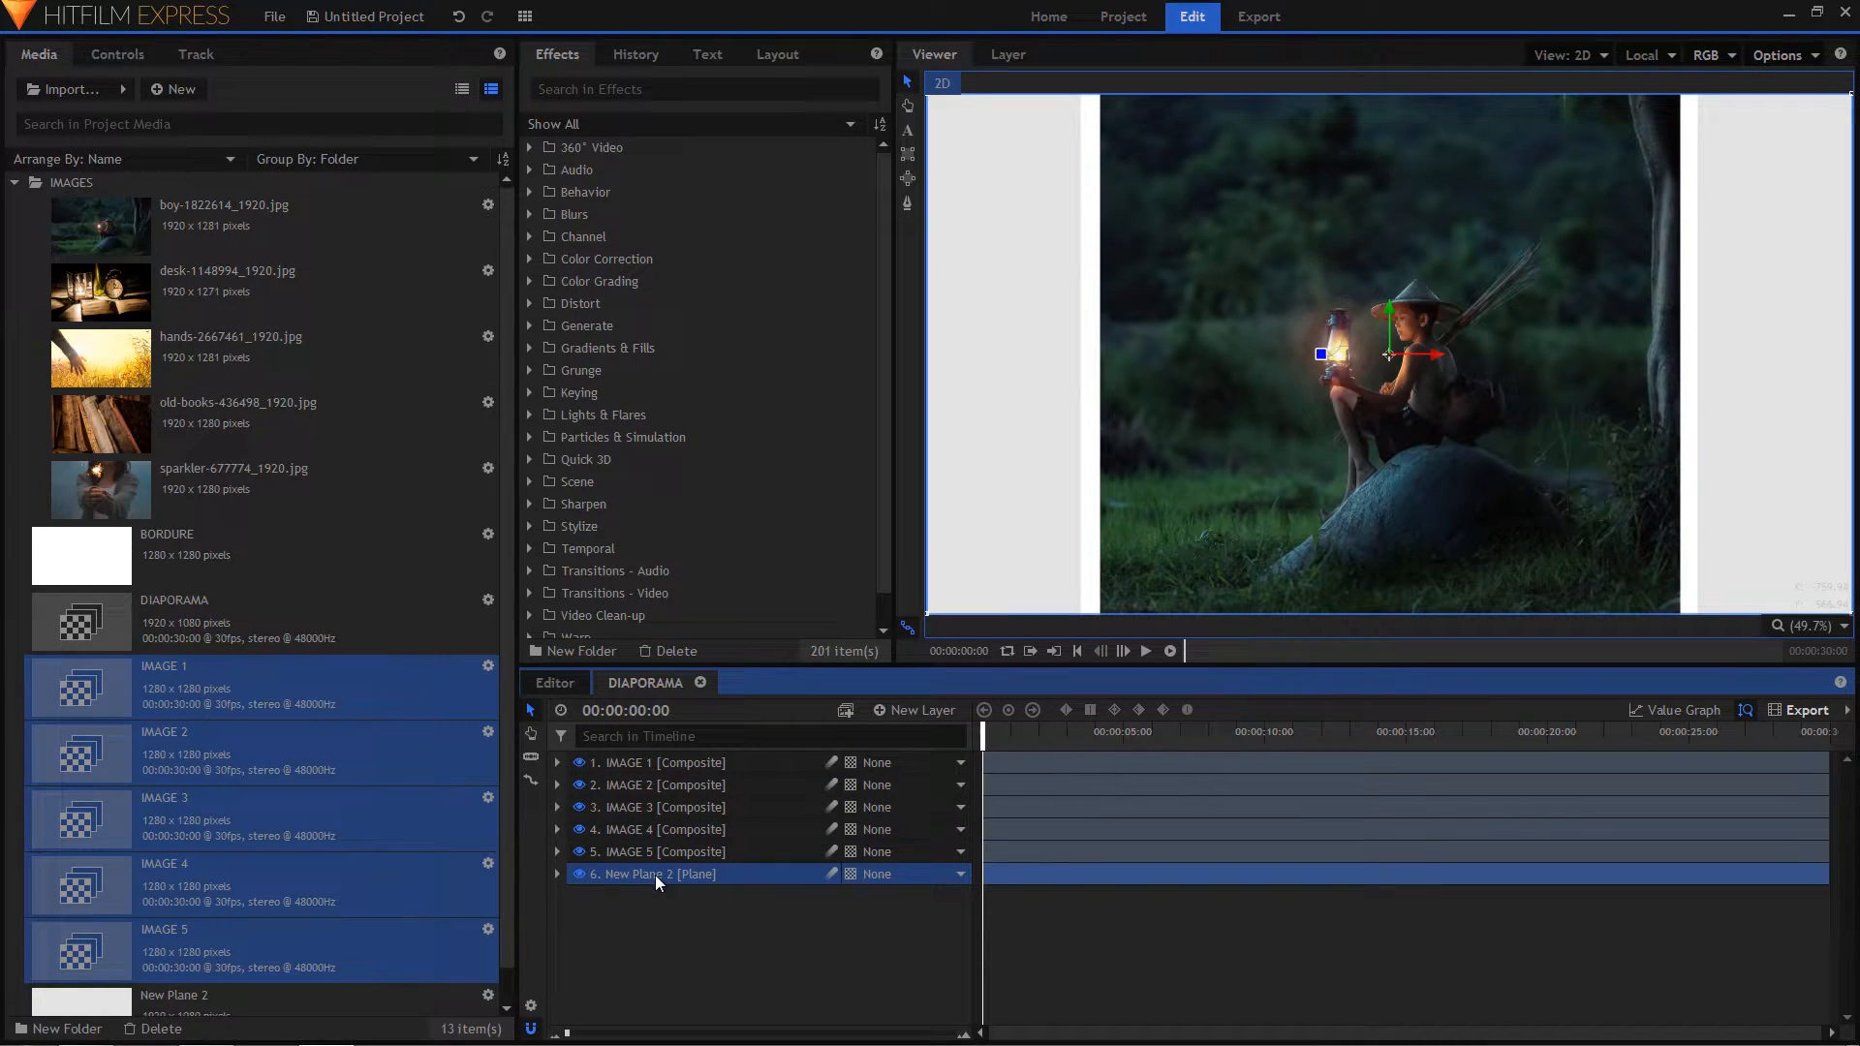
pyautogui.doubleClick(655, 875)
pyautogui.write('FOND')
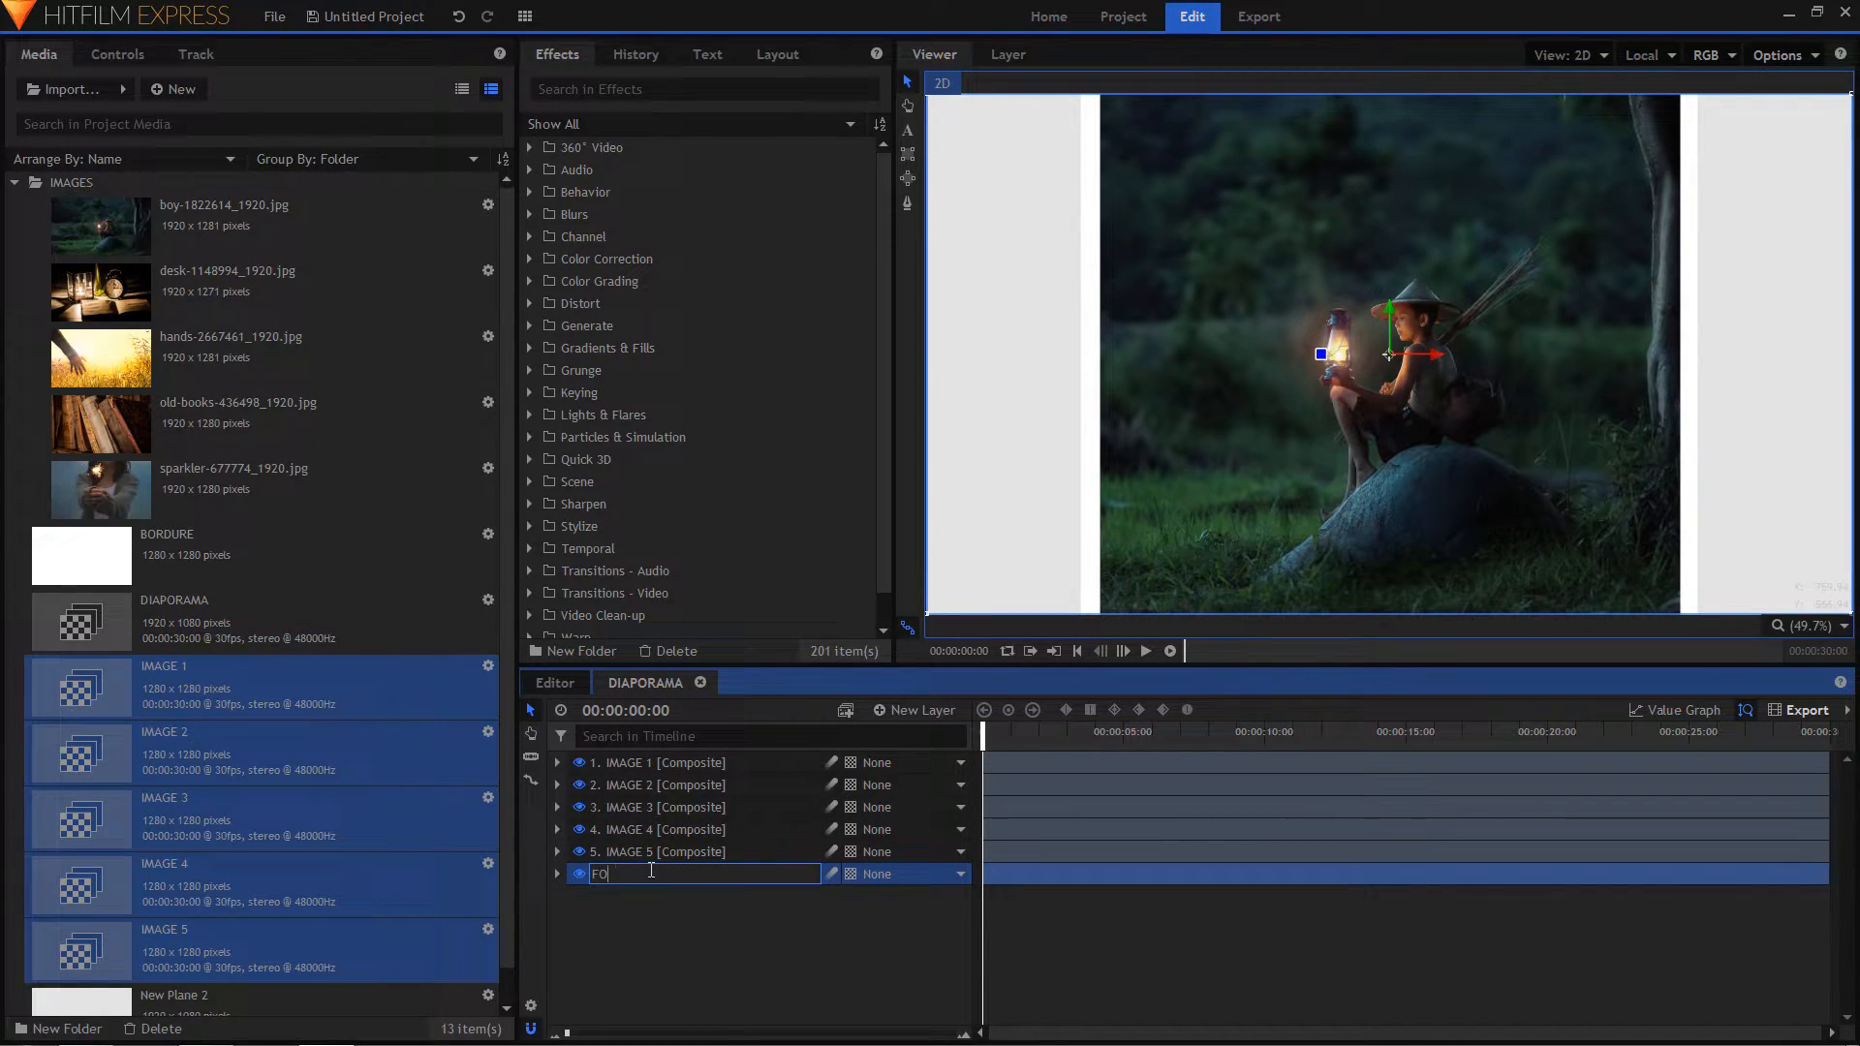
pyautogui.click(674, 940)
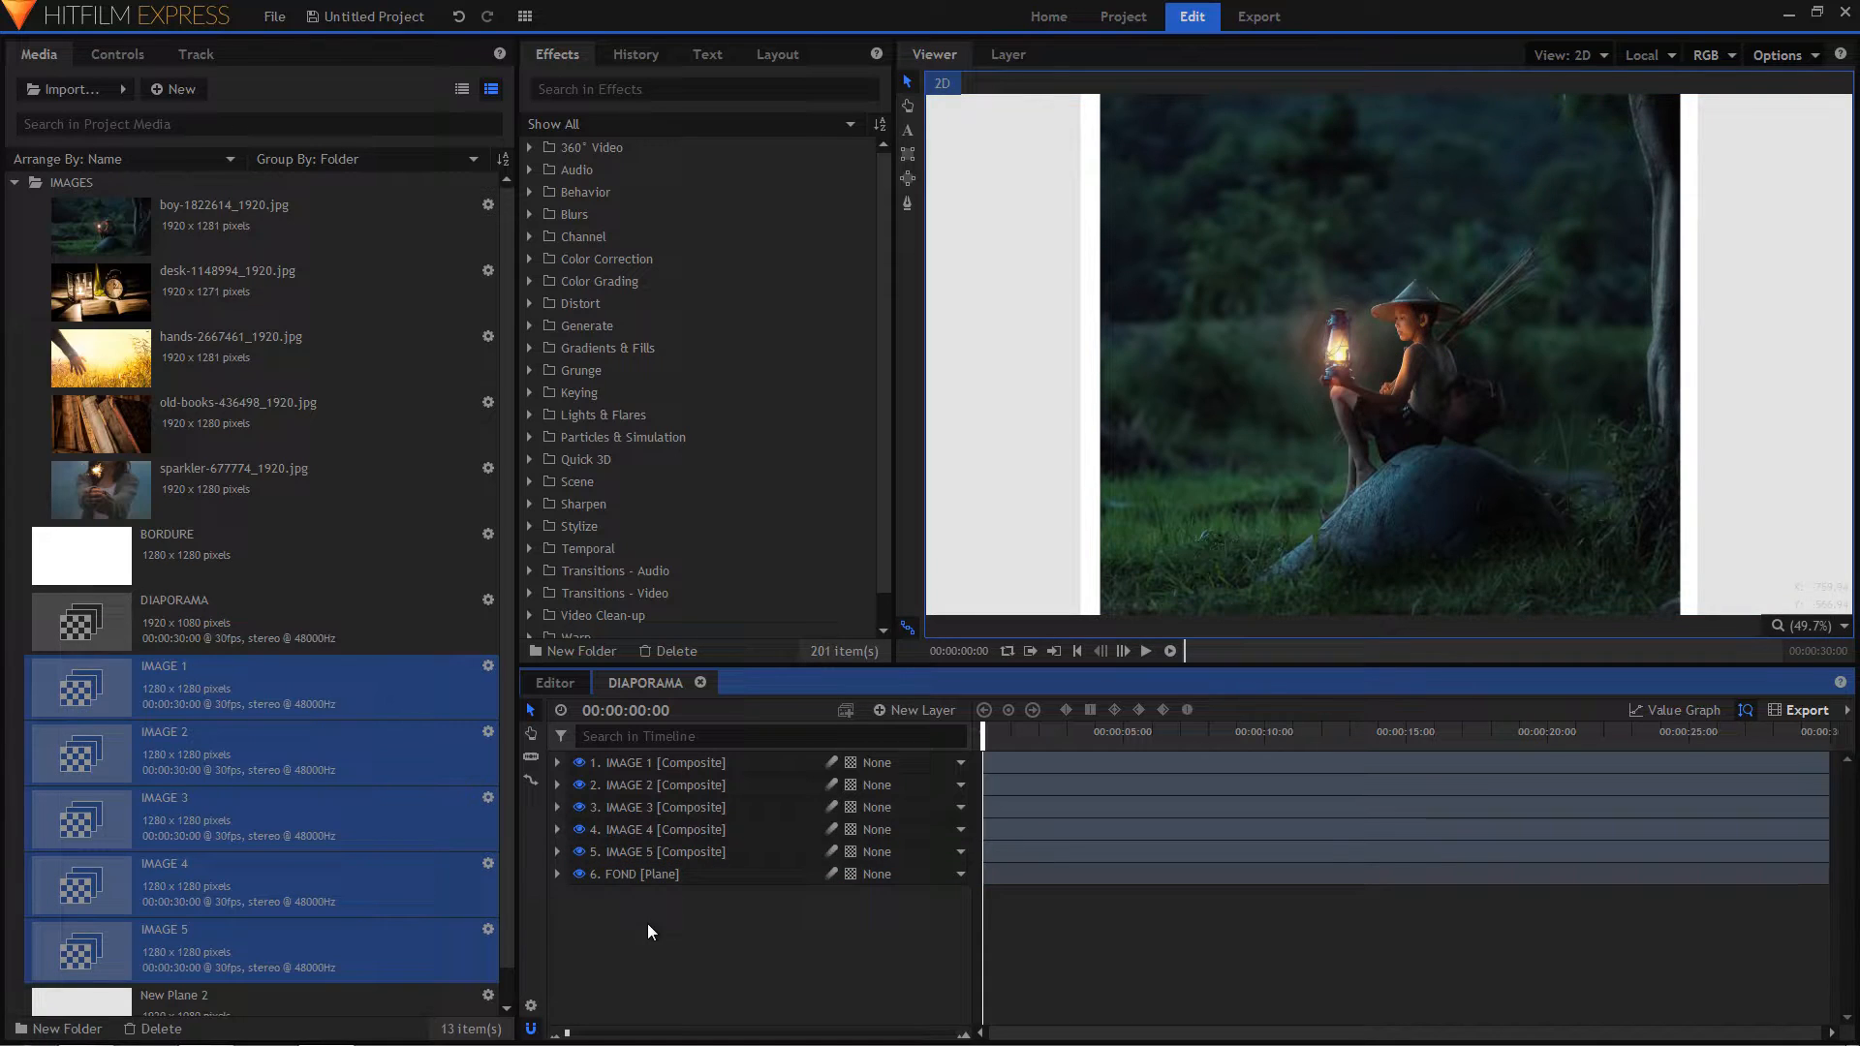
# - Convert the five IMAGE layers in the DIAPORAMA timeline to 3D planes and accept adding a camera to the composite shot
pyautogui.click(643, 765)
pyautogui.keyDown('shift'); pyautogui.click(654, 783); pyautogui.keyUp('shift')
pyautogui.keyDown('shift'); pyautogui.click(655, 806); pyautogui.keyUp('shift')
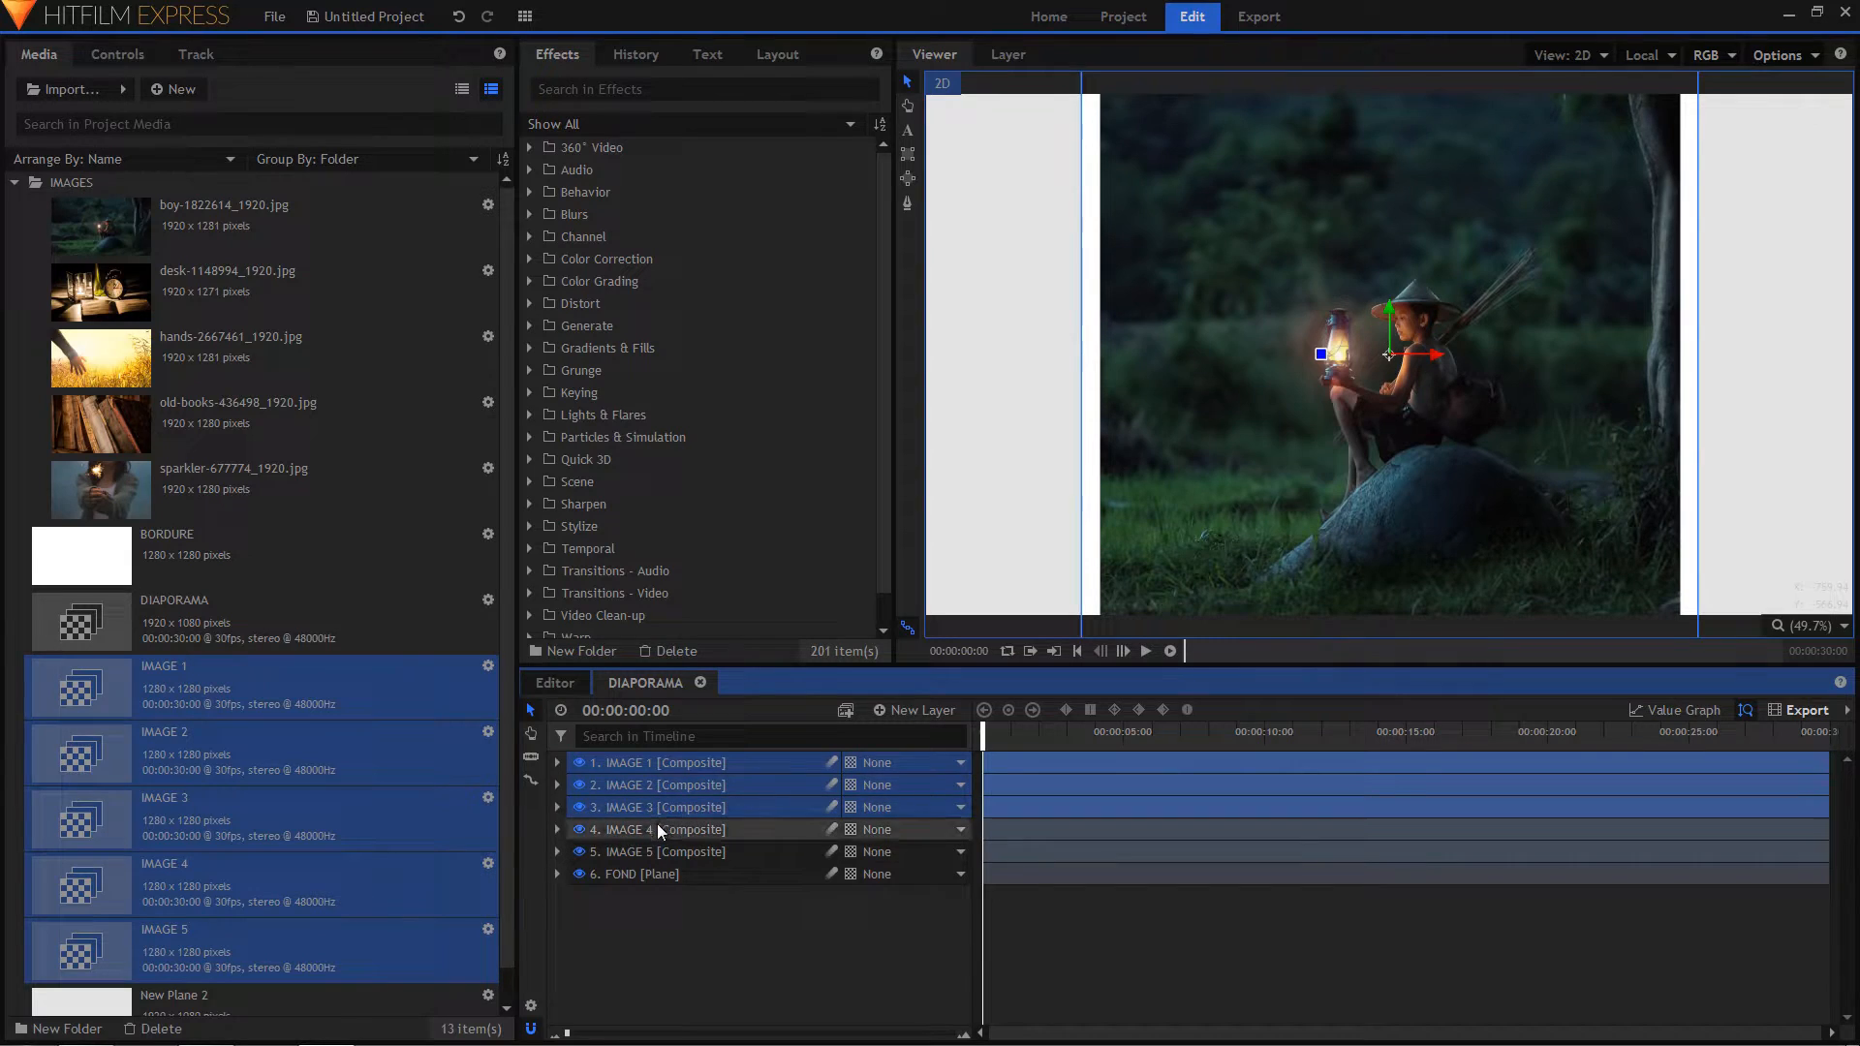
pyautogui.keyDown('shift'); pyautogui.click(657, 828); pyautogui.keyUp('shift')
pyautogui.keyDown('shift'); pyautogui.click(654, 851); pyautogui.keyUp('shift')
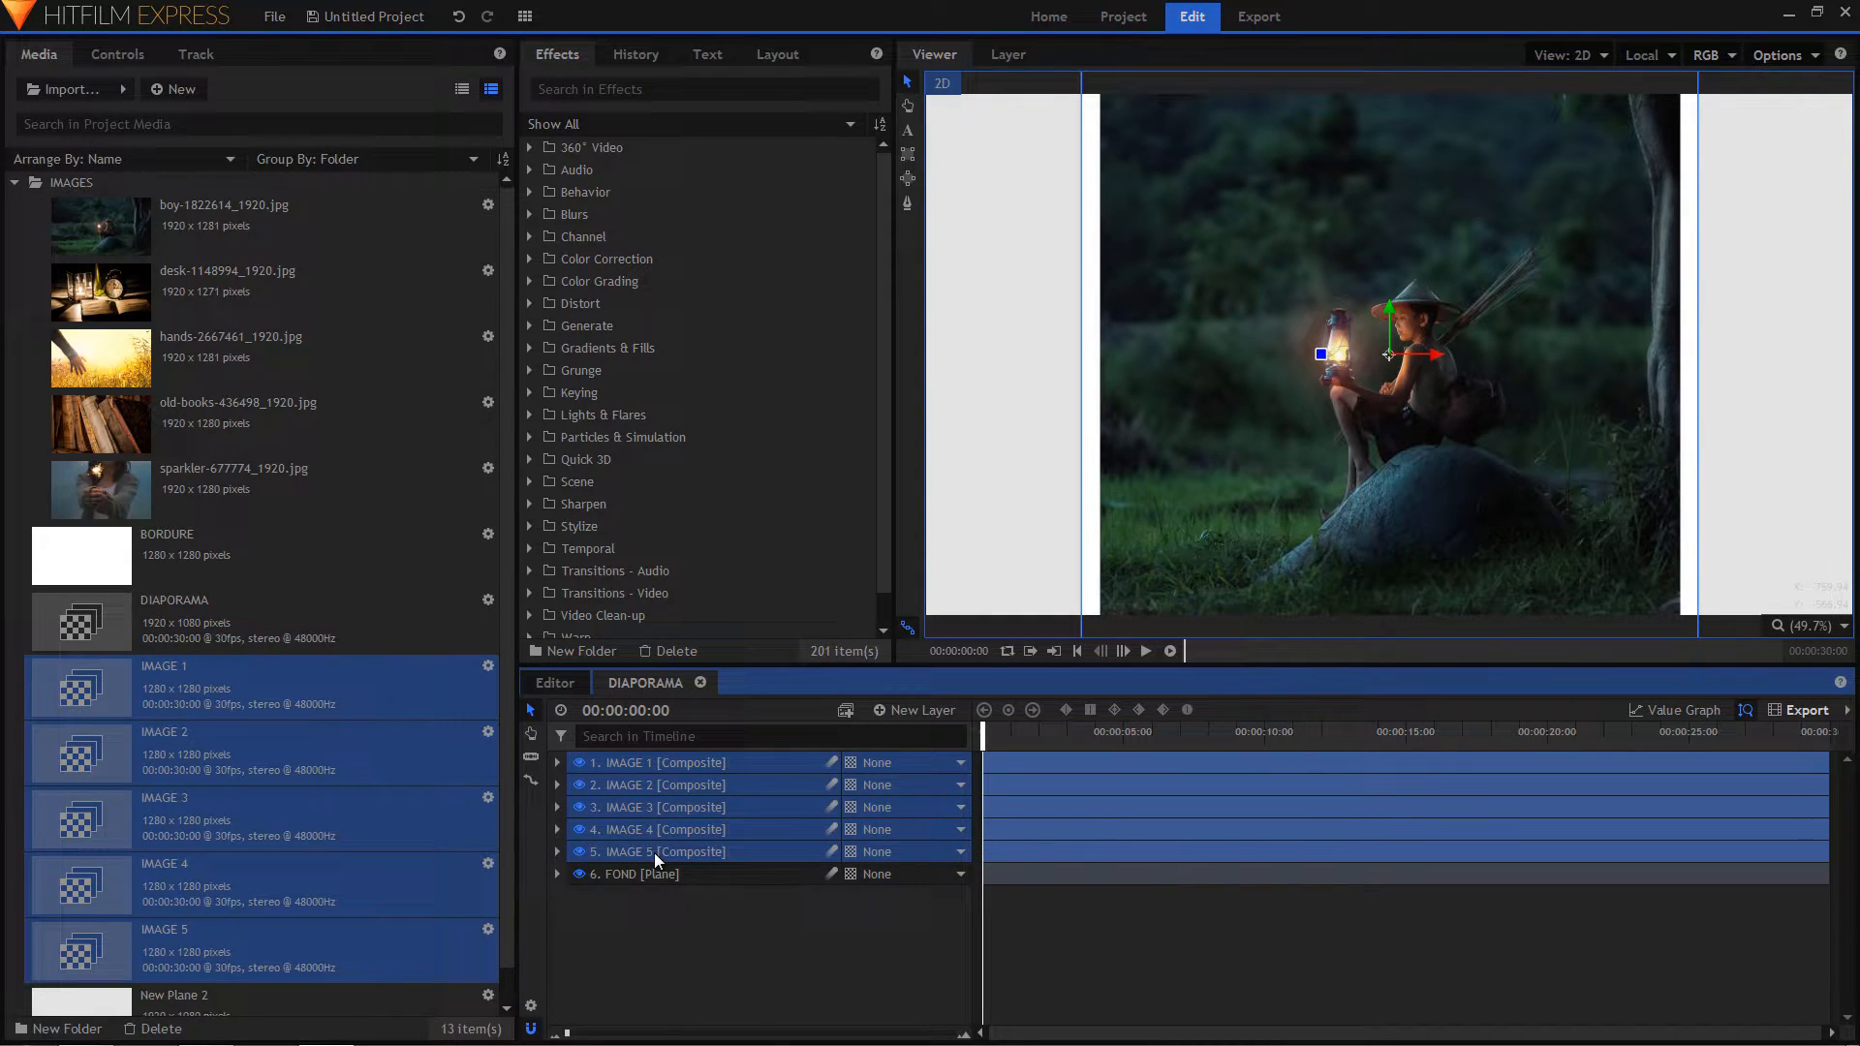
pyautogui.click(849, 765)
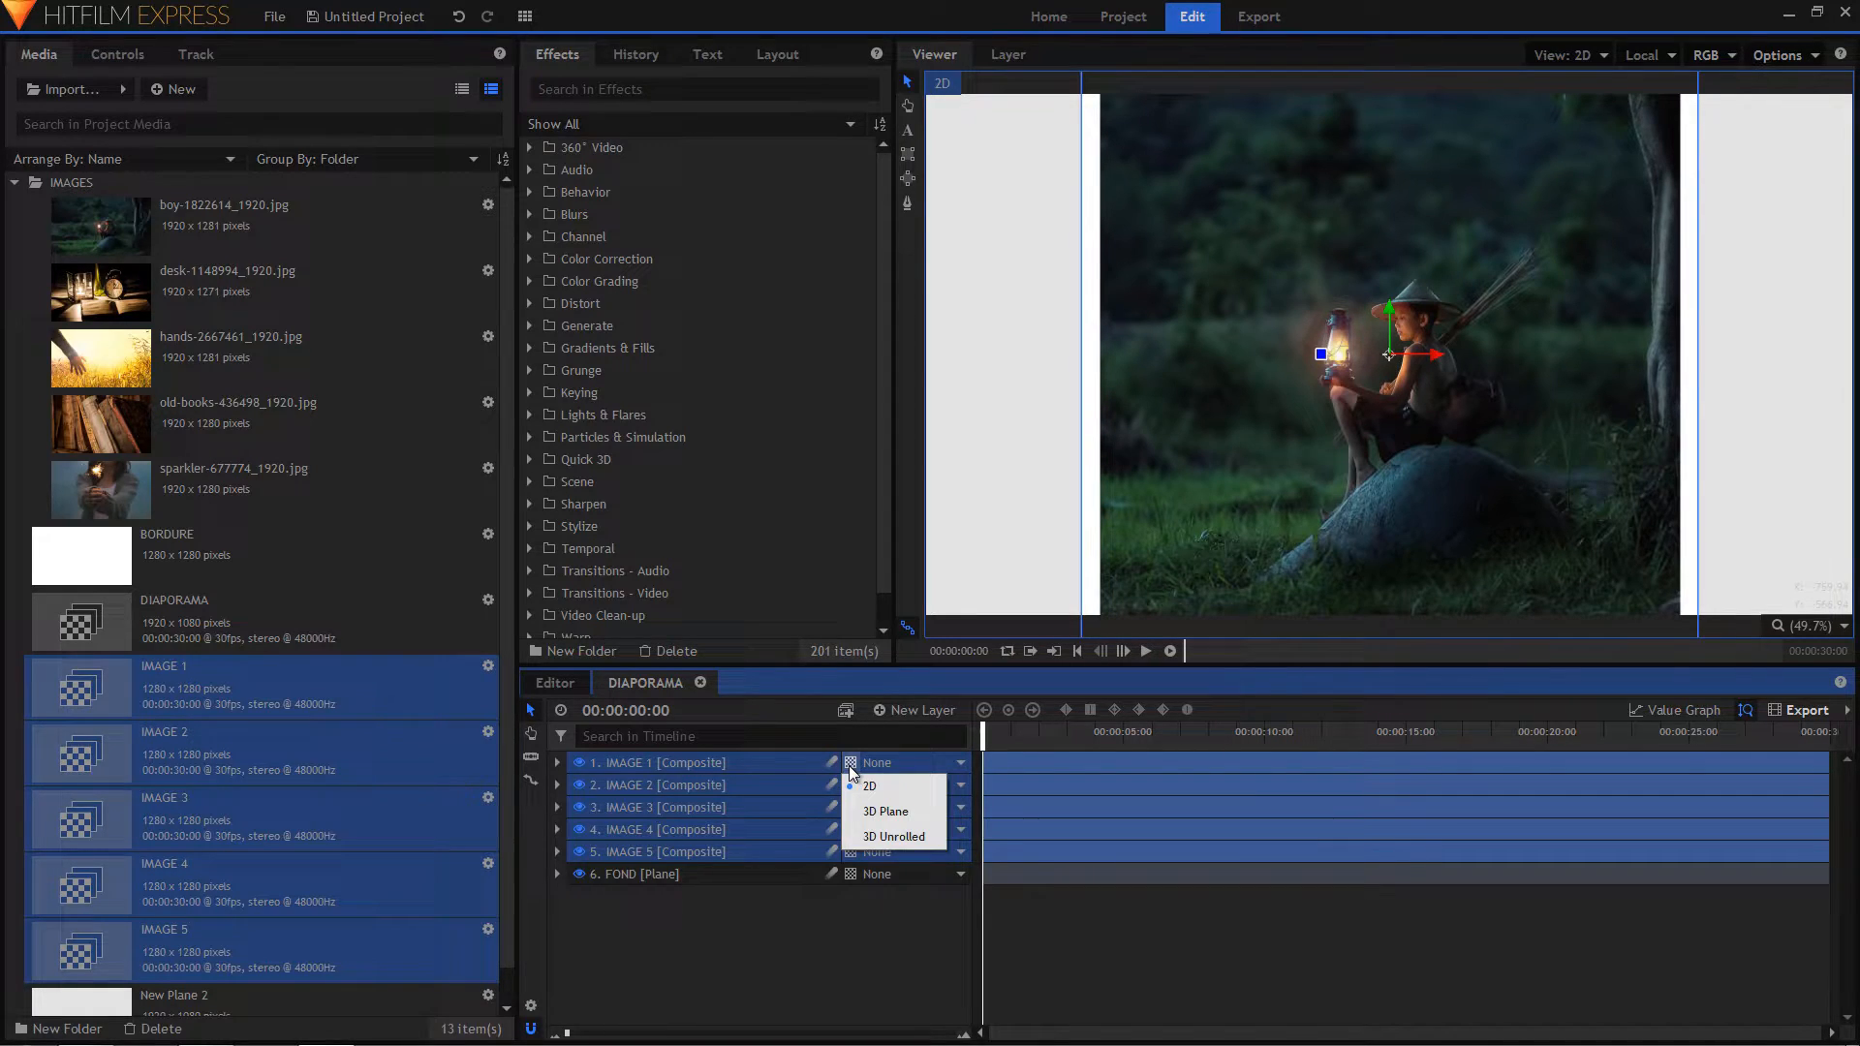
pyautogui.click(874, 815)
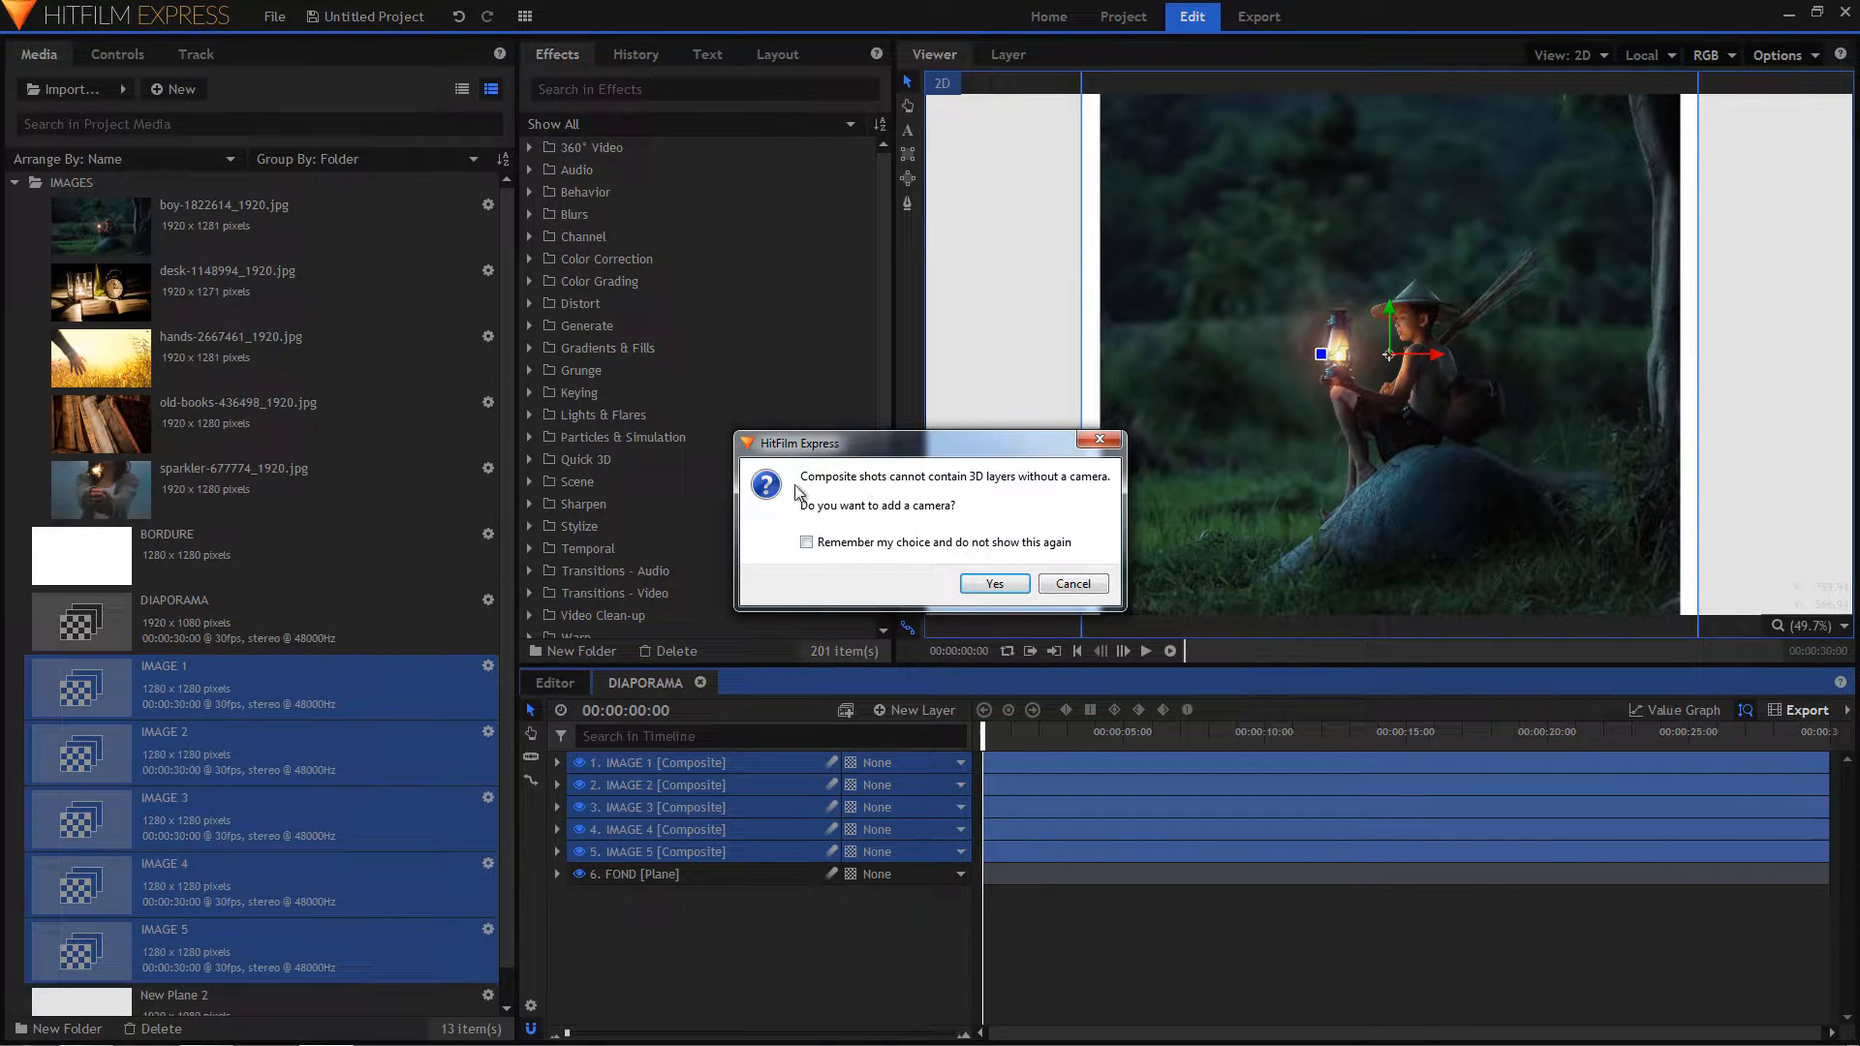
pyautogui.click(986, 587)
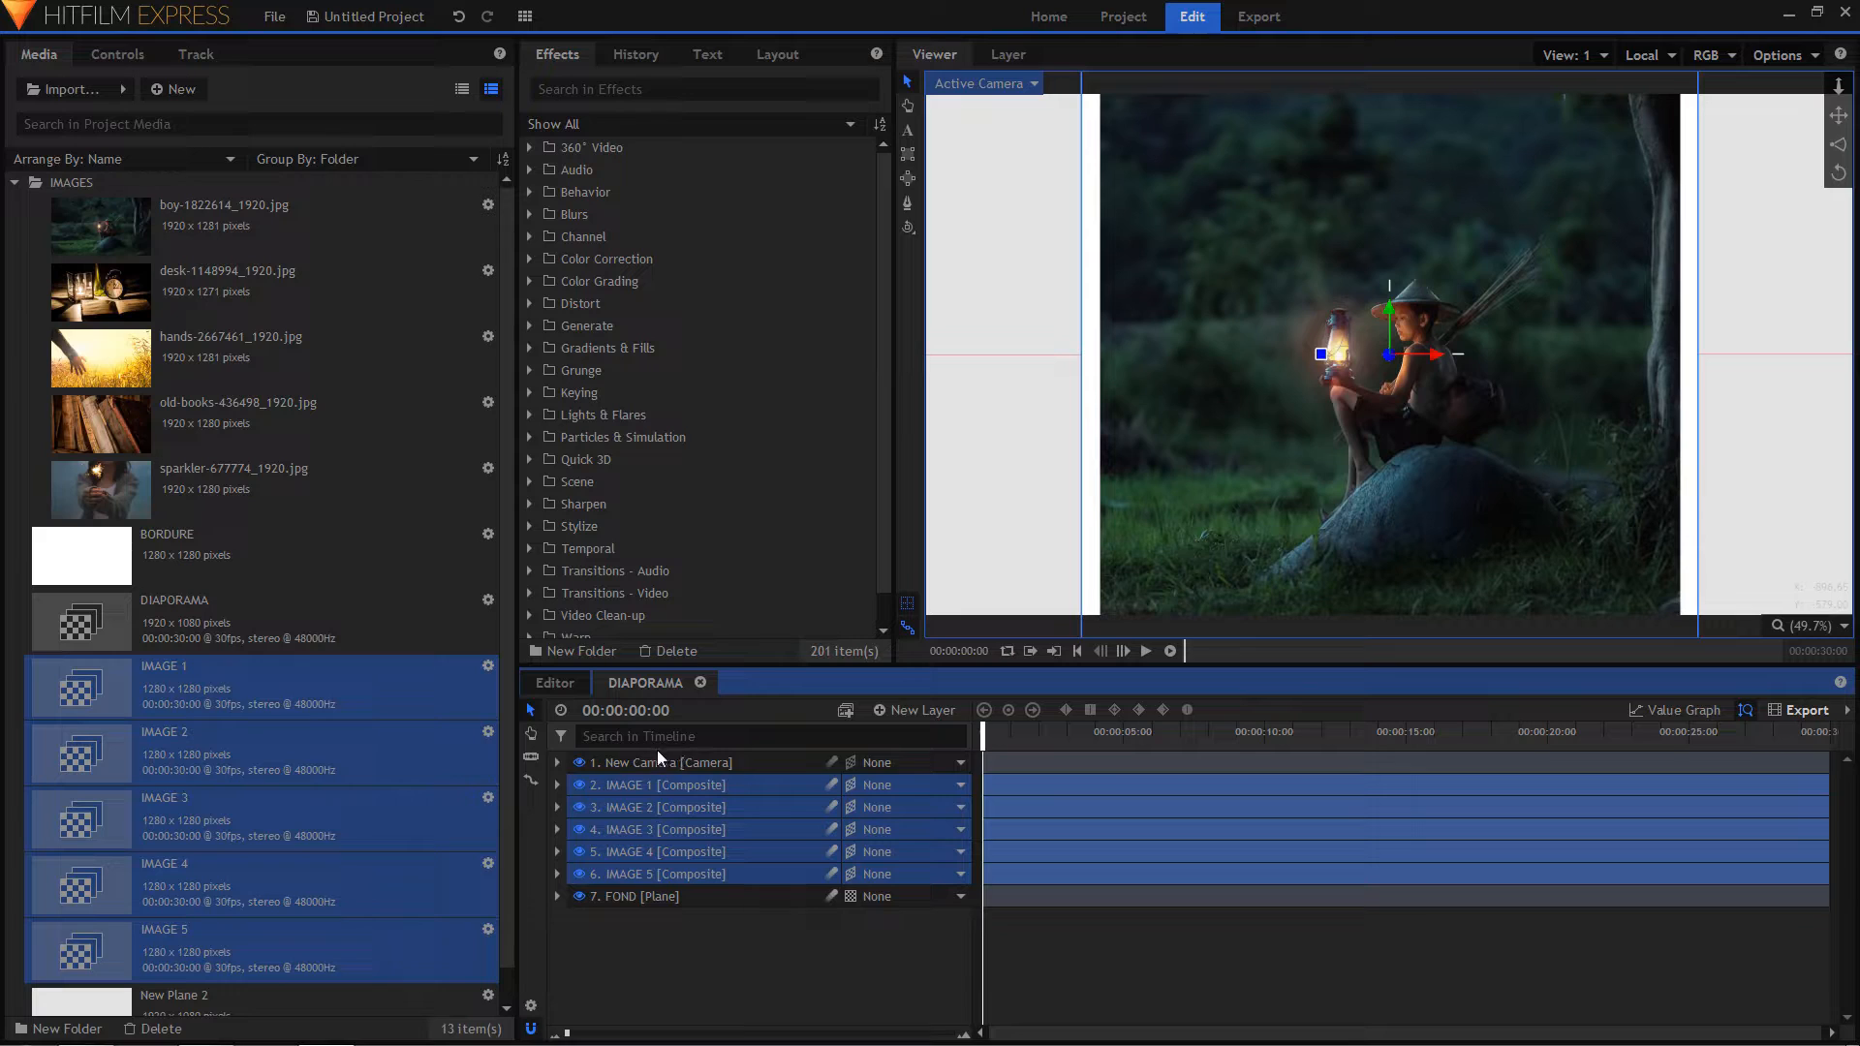
# - Show the transform properties of the New Camera layer in the DIAPORAMA timeline
pyautogui.click(557, 762)
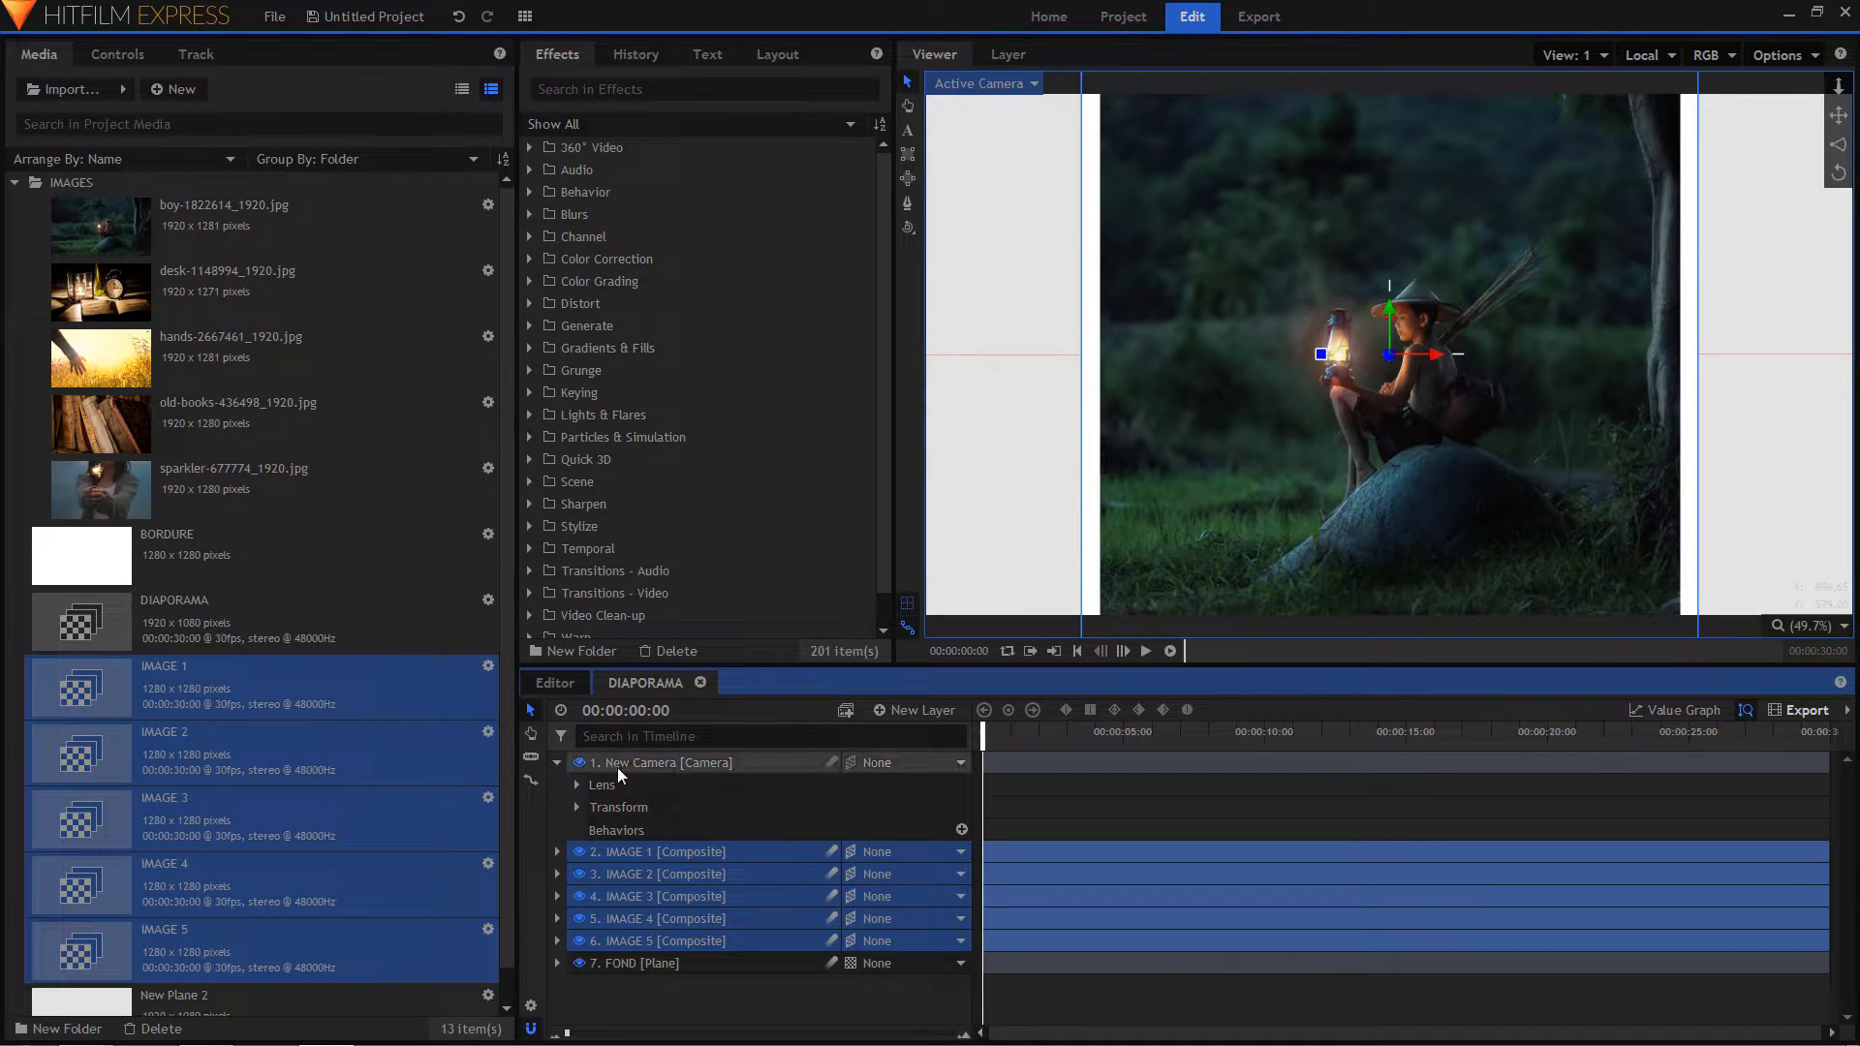
pyautogui.click(578, 808)
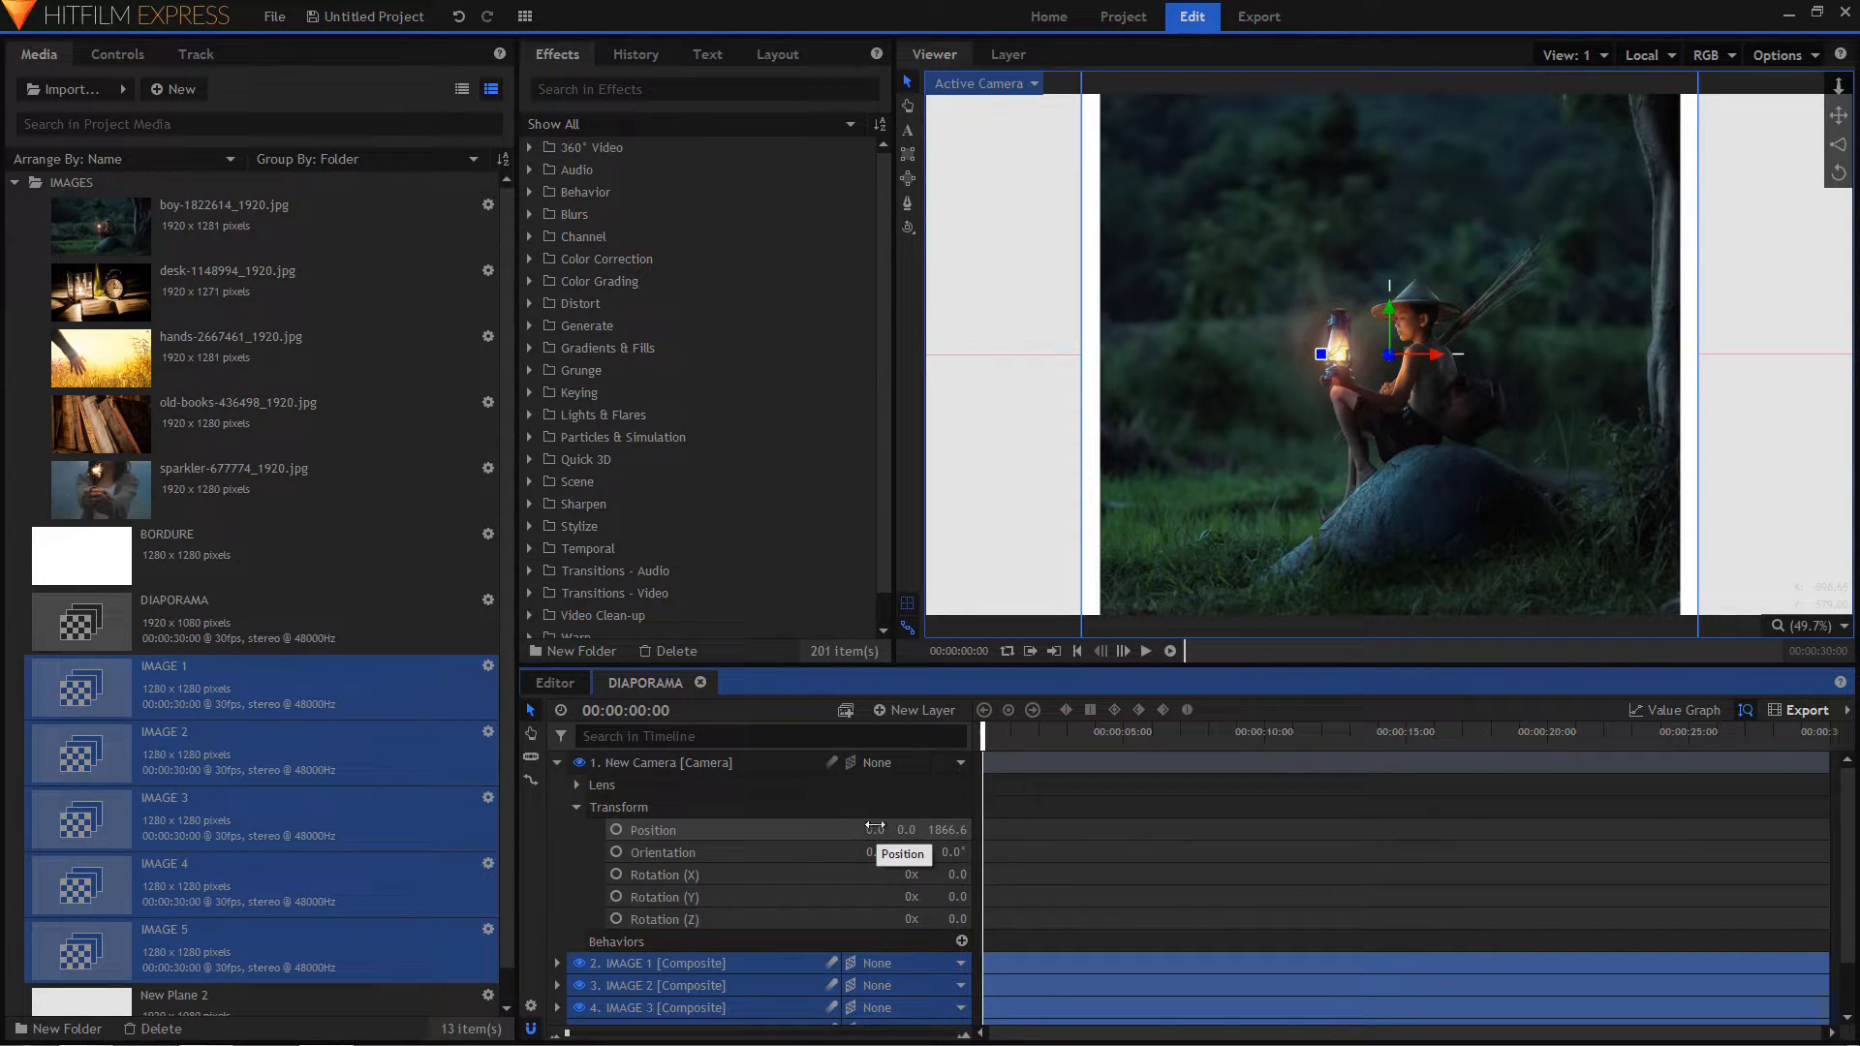
pyautogui.moveTo(876, 830)
pyautogui.mouseDown()
pyautogui.moveTo(910, 830)
pyautogui.moveTo(877, 830)
pyautogui.mouseUp()
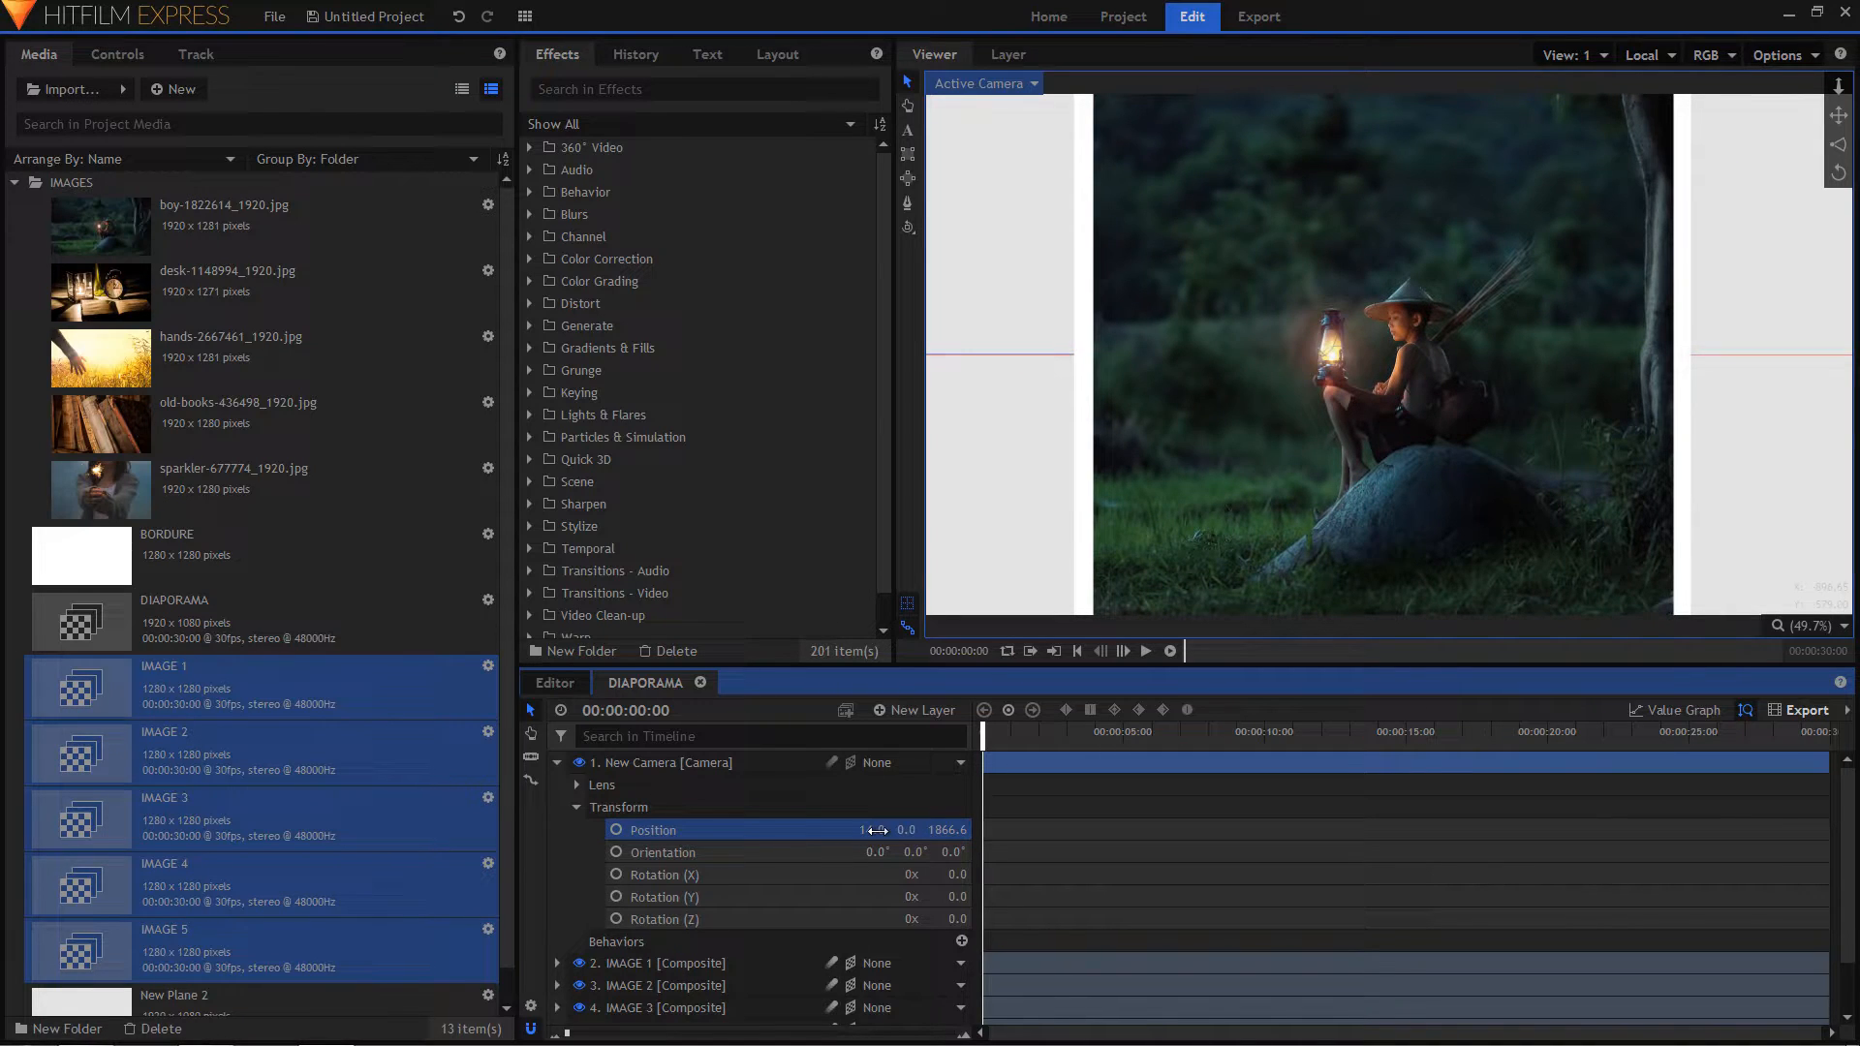
pyautogui.hotkey('ctrl', 'z')
pyautogui.moveTo(909, 830); pyautogui.dragTo(928, 830)
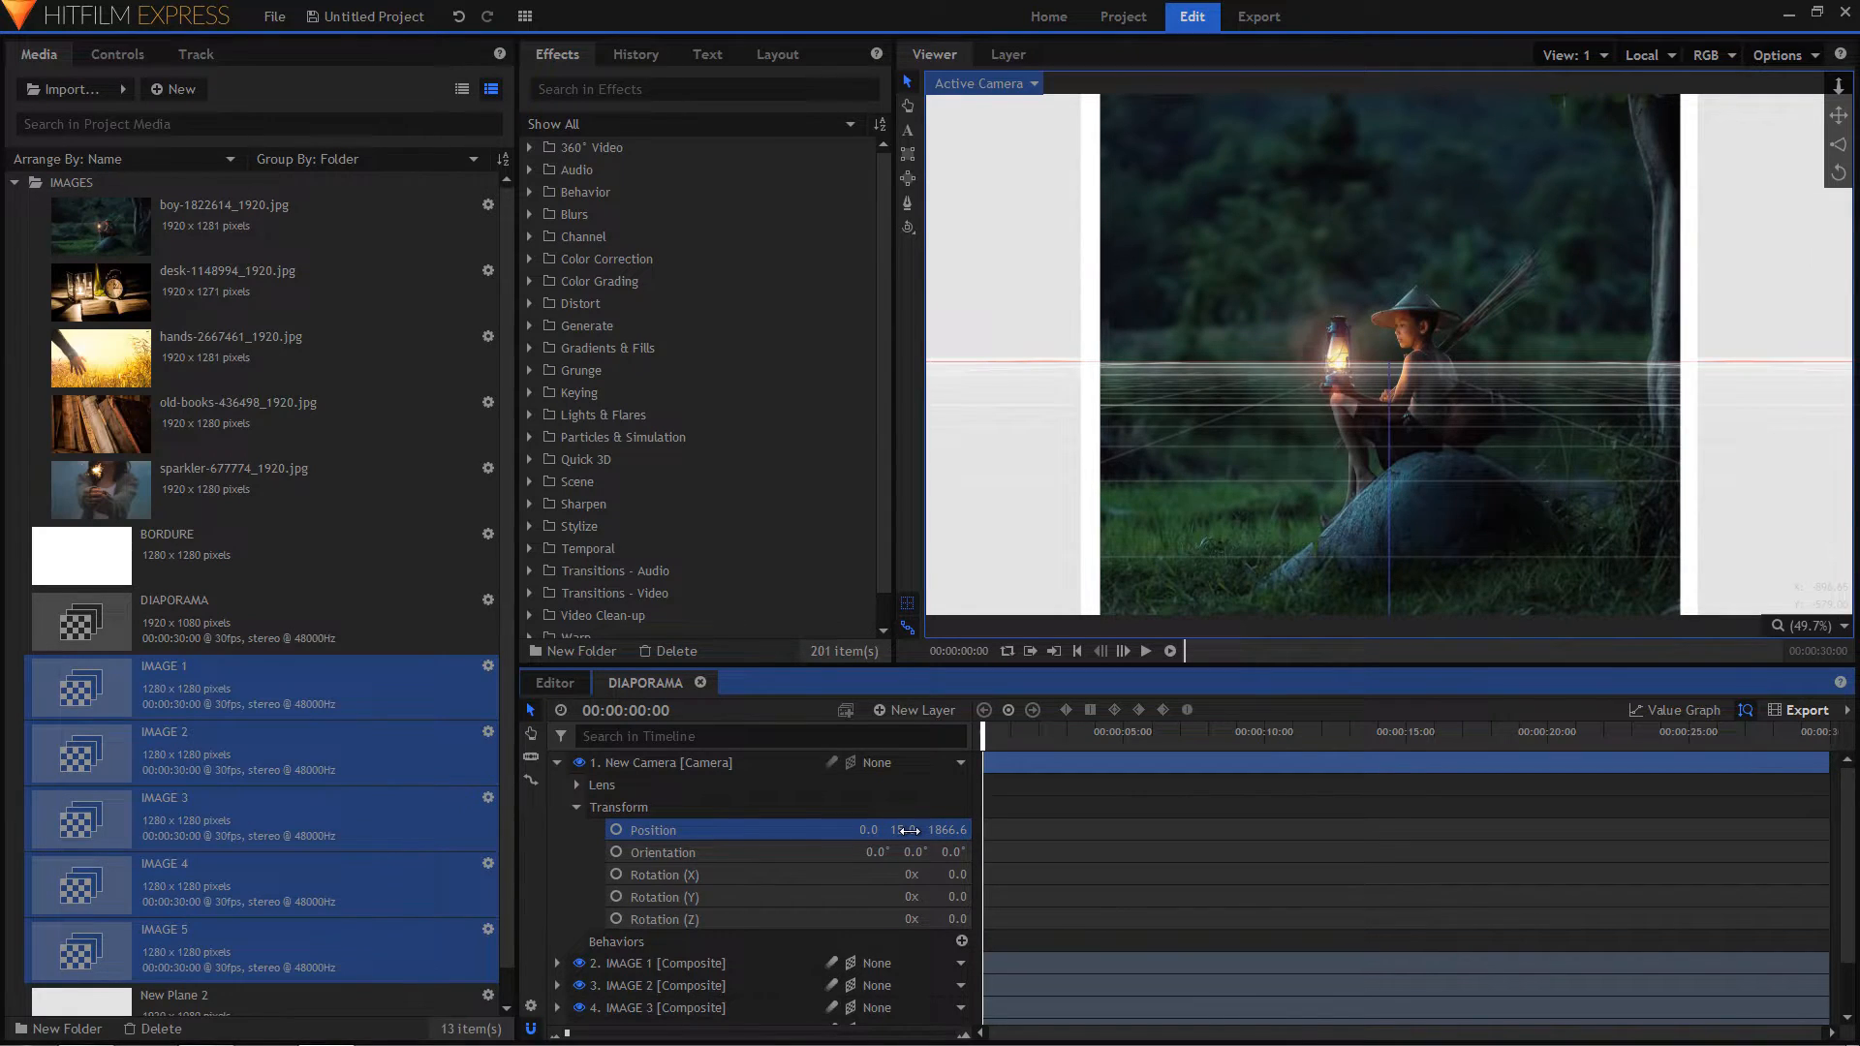
pyautogui.hotkey('ctrl', 'z')
# - Pull the camera back from the images by setting its Z position to 2725.6
pyautogui.moveTo(946, 829); pyautogui.dragTo(1025, 829)
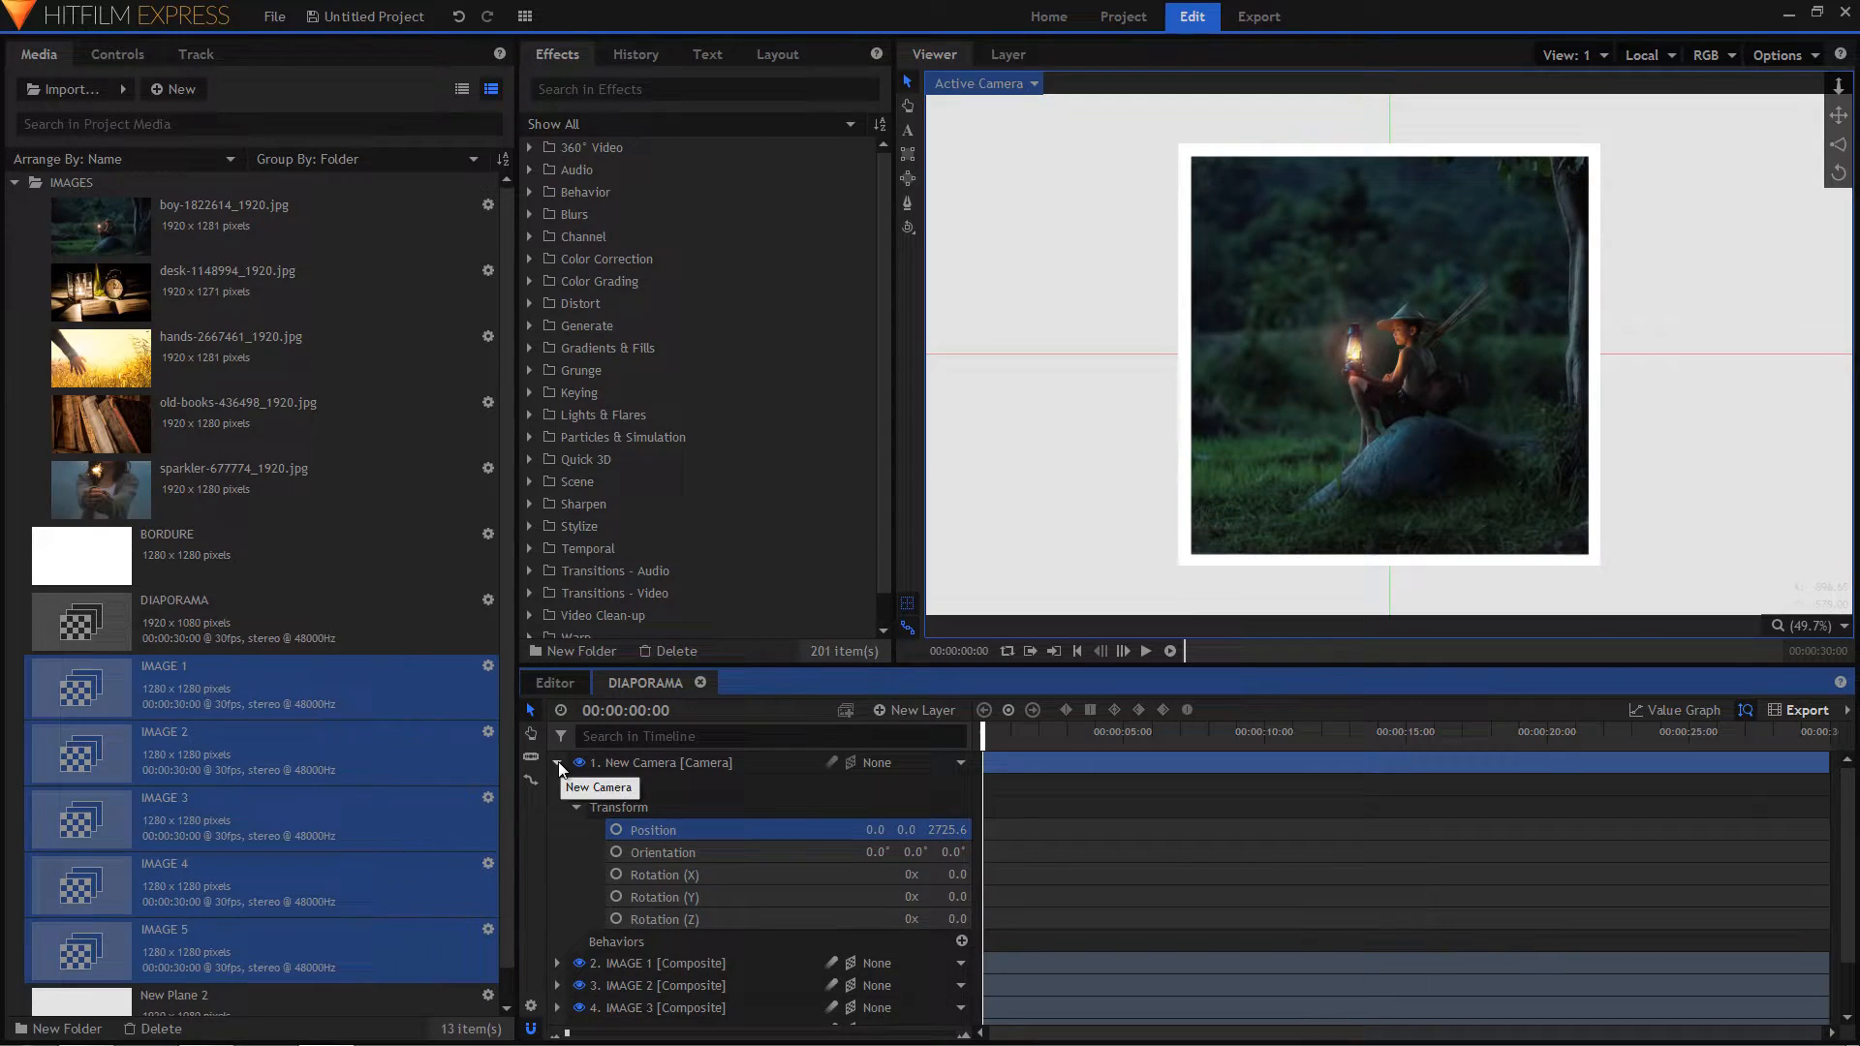
pyautogui.click(557, 763)
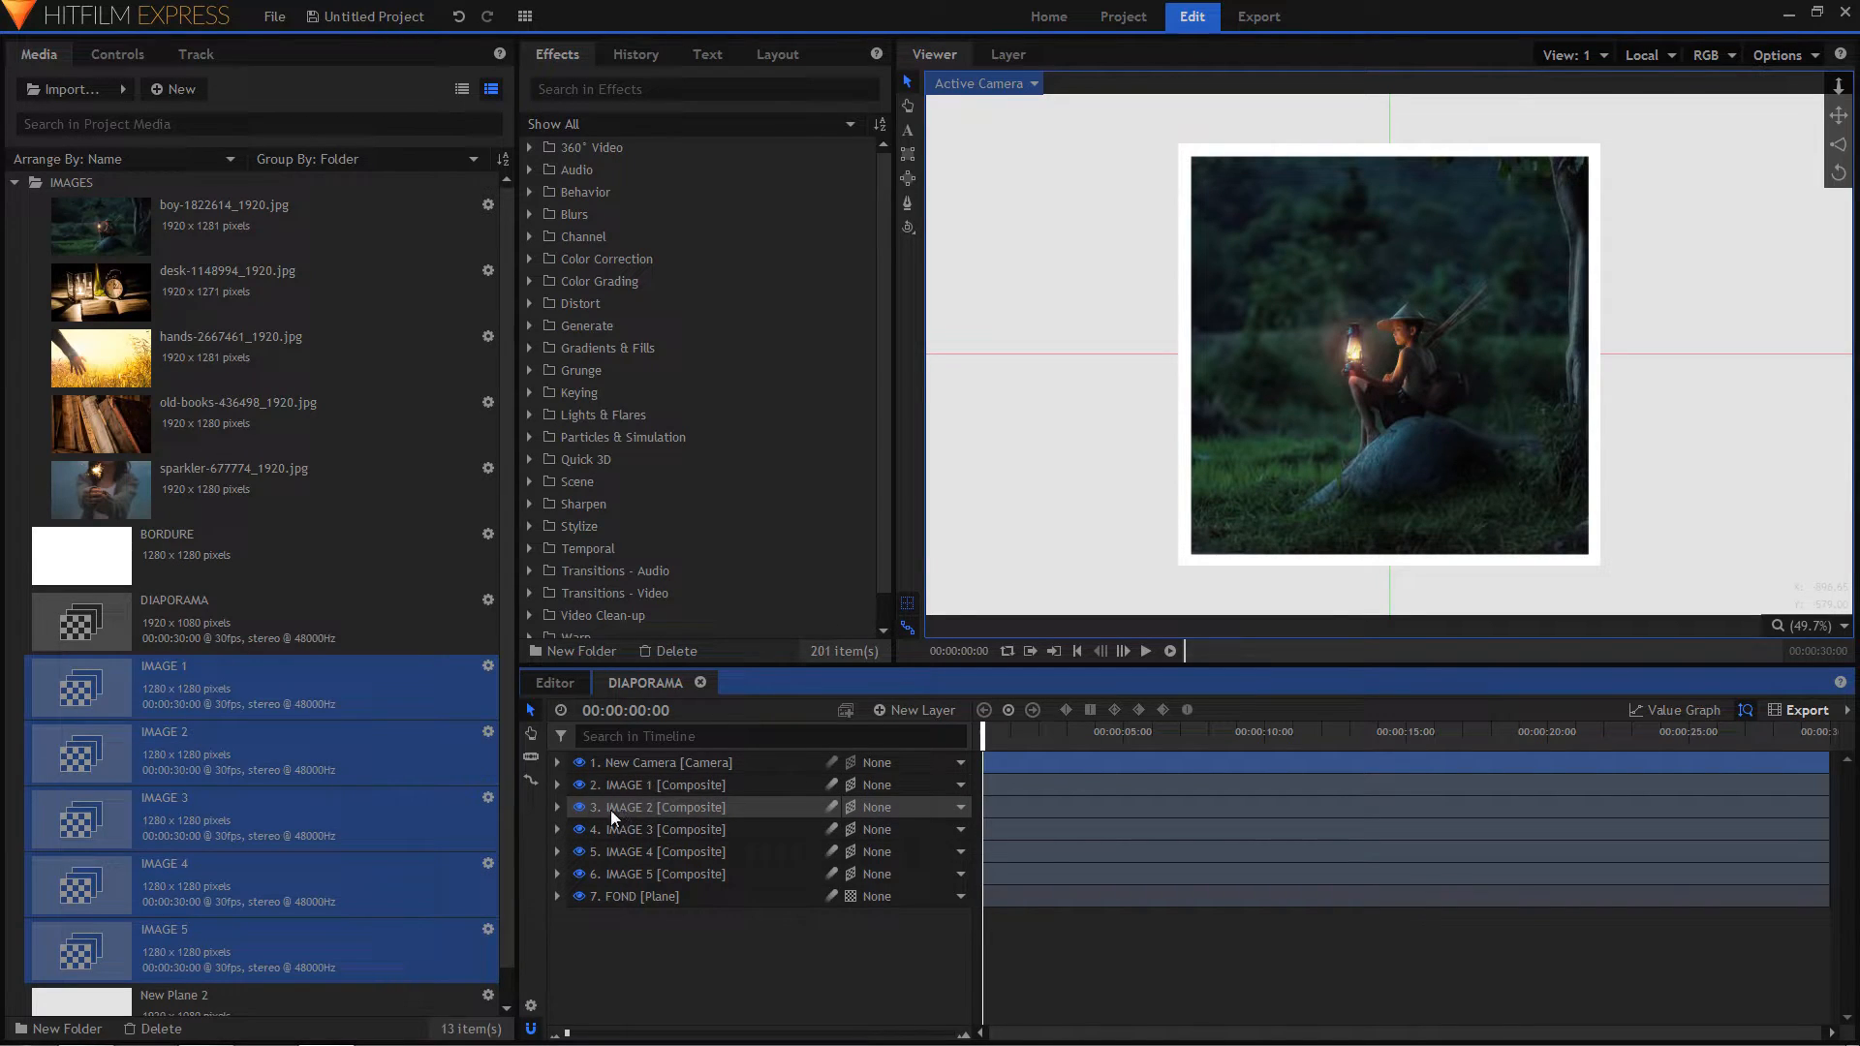
# - Place the IMAGE 2 layer behind and to the upper left of IMAGE 1, at position -1265, 275, -1499
pyautogui.click(558, 808)
pyautogui.click(578, 875)
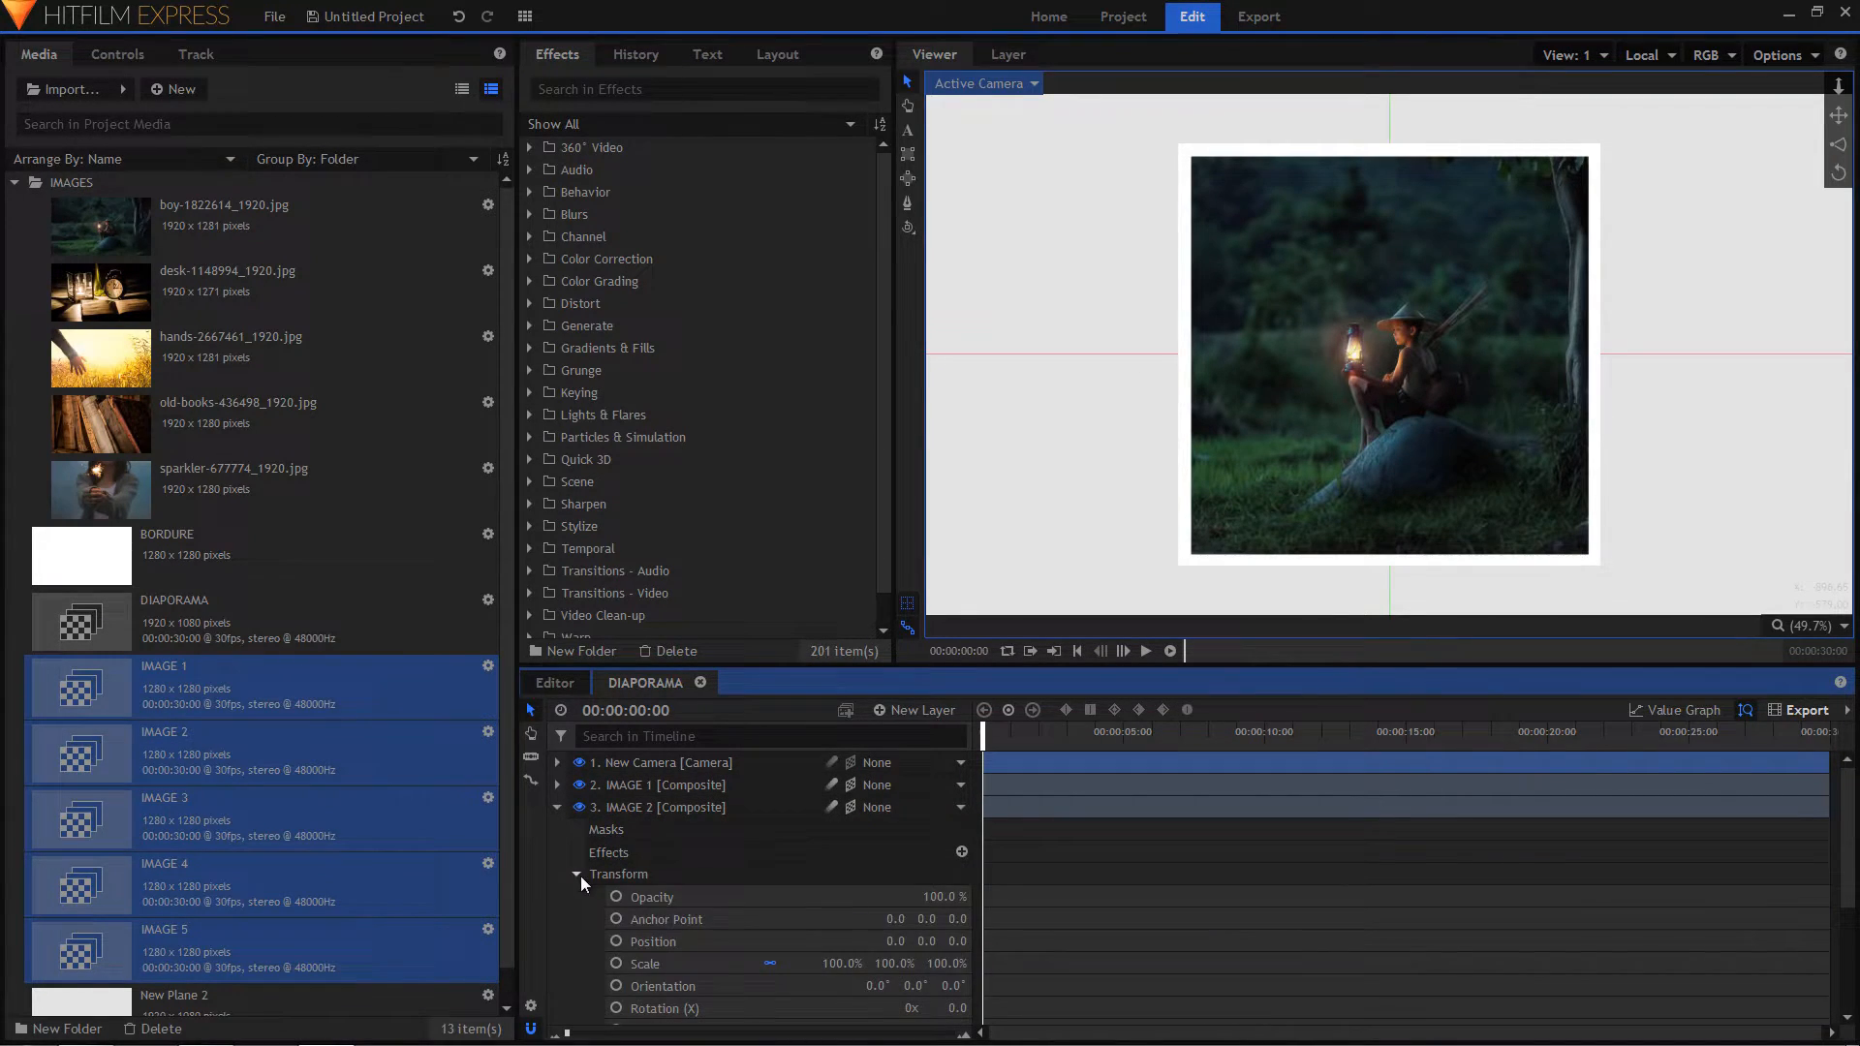
pyautogui.moveTo(899, 940); pyautogui.dragTo(447, 940)
pyautogui.moveTo(929, 941); pyautogui.dragTo(830, 940)
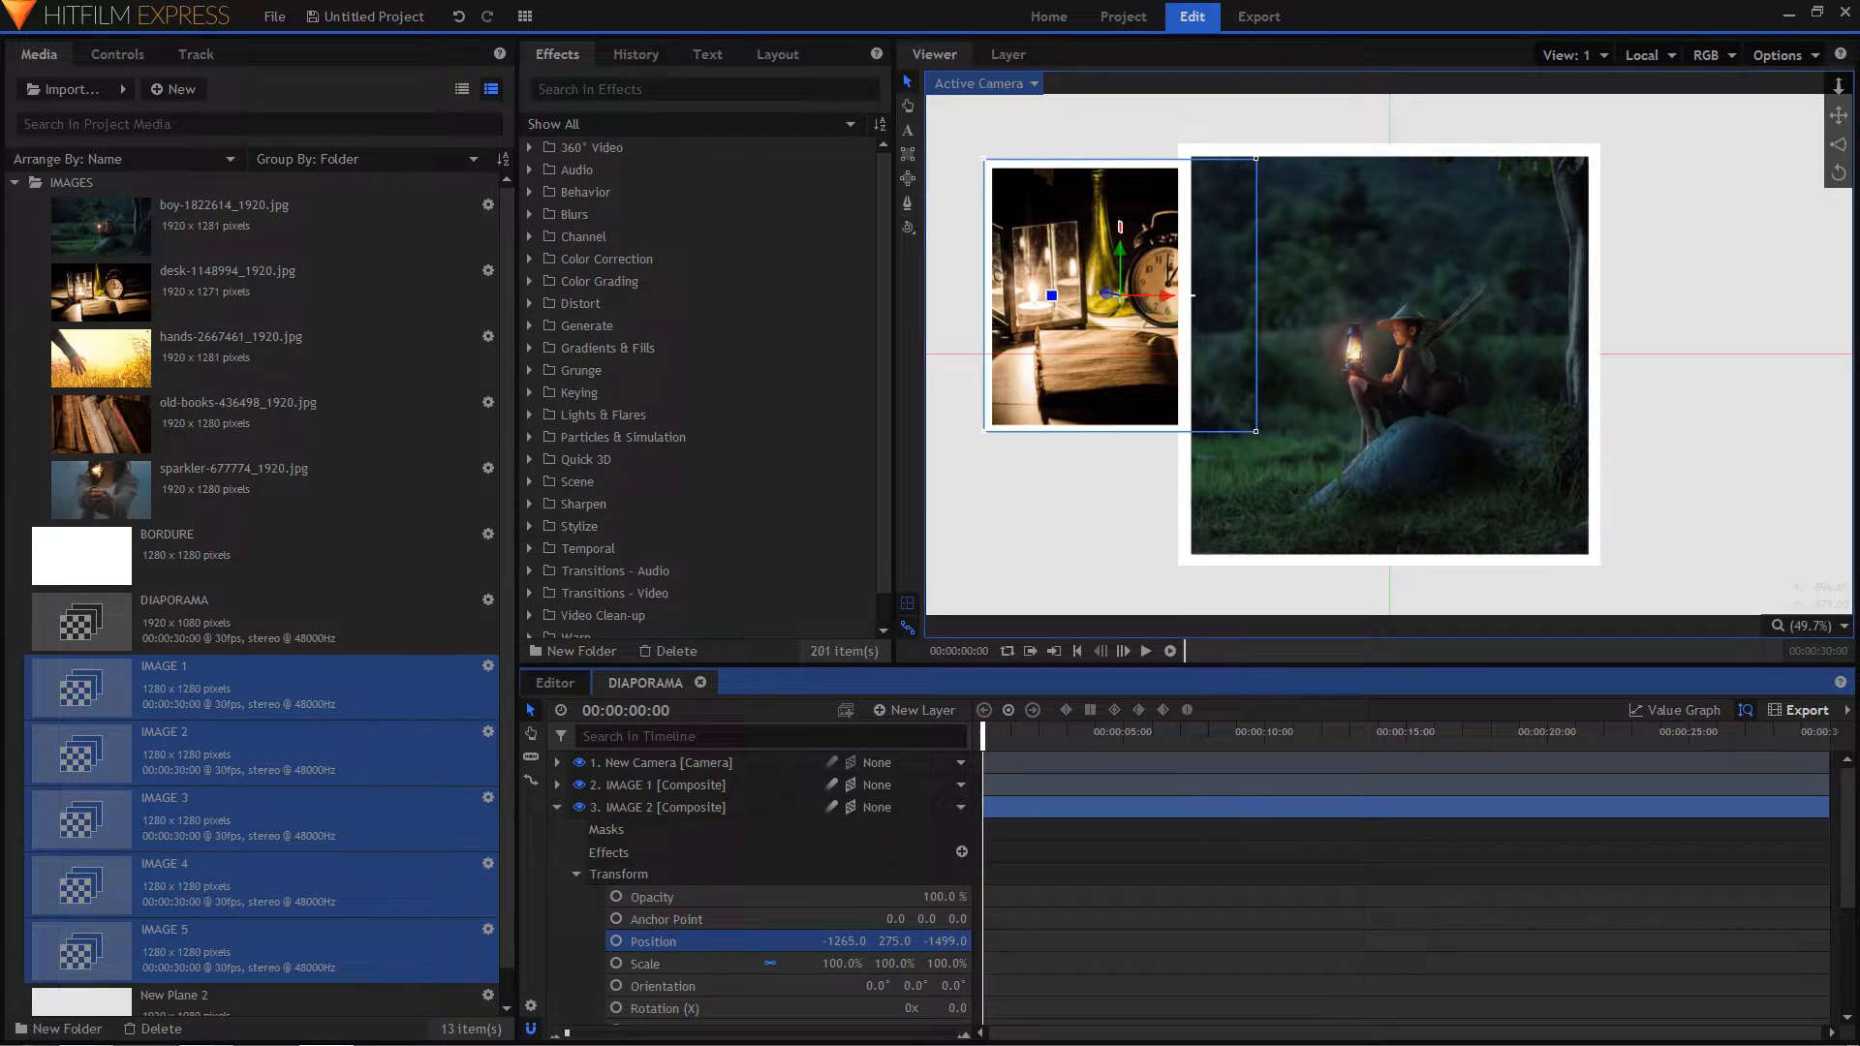
pyautogui.click(557, 806)
# - Place the IMAGE 3 layer behind and to the lower right of IMAGE 1, at position 1138, -307, -1849
pyautogui.click(558, 829)
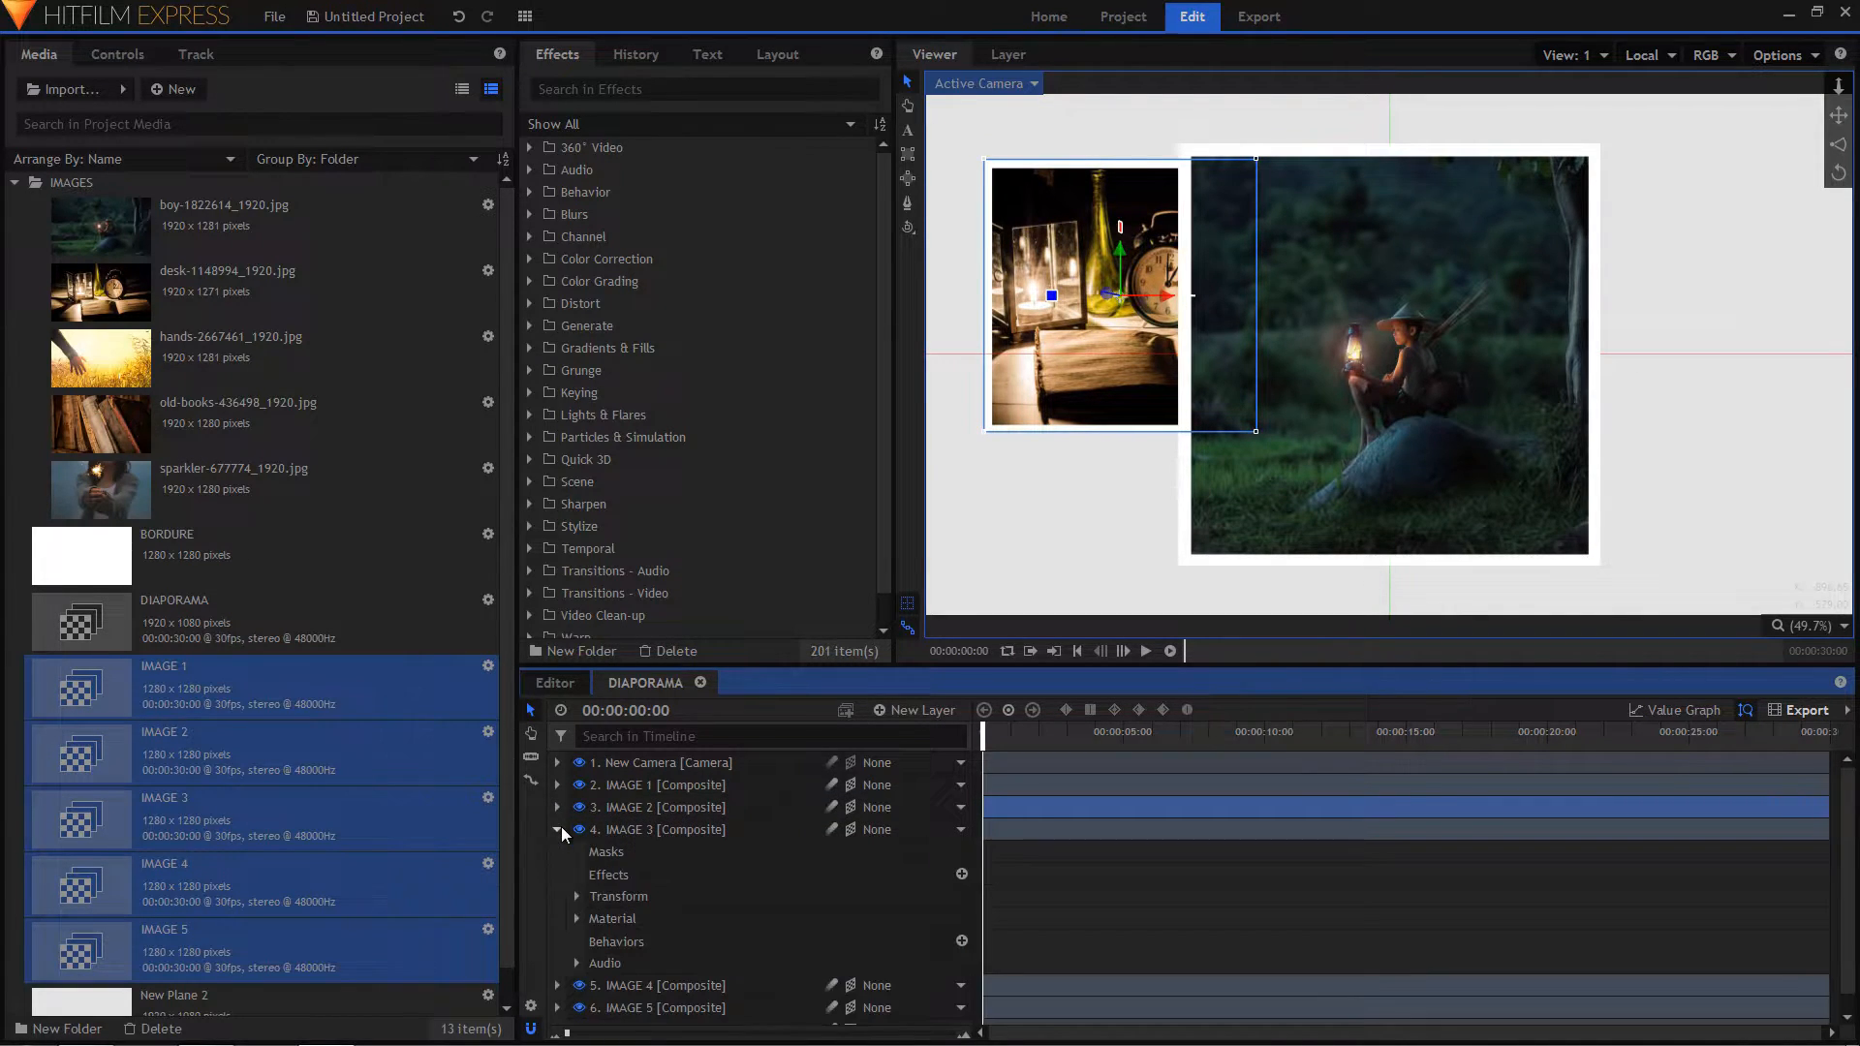
pyautogui.click(577, 896)
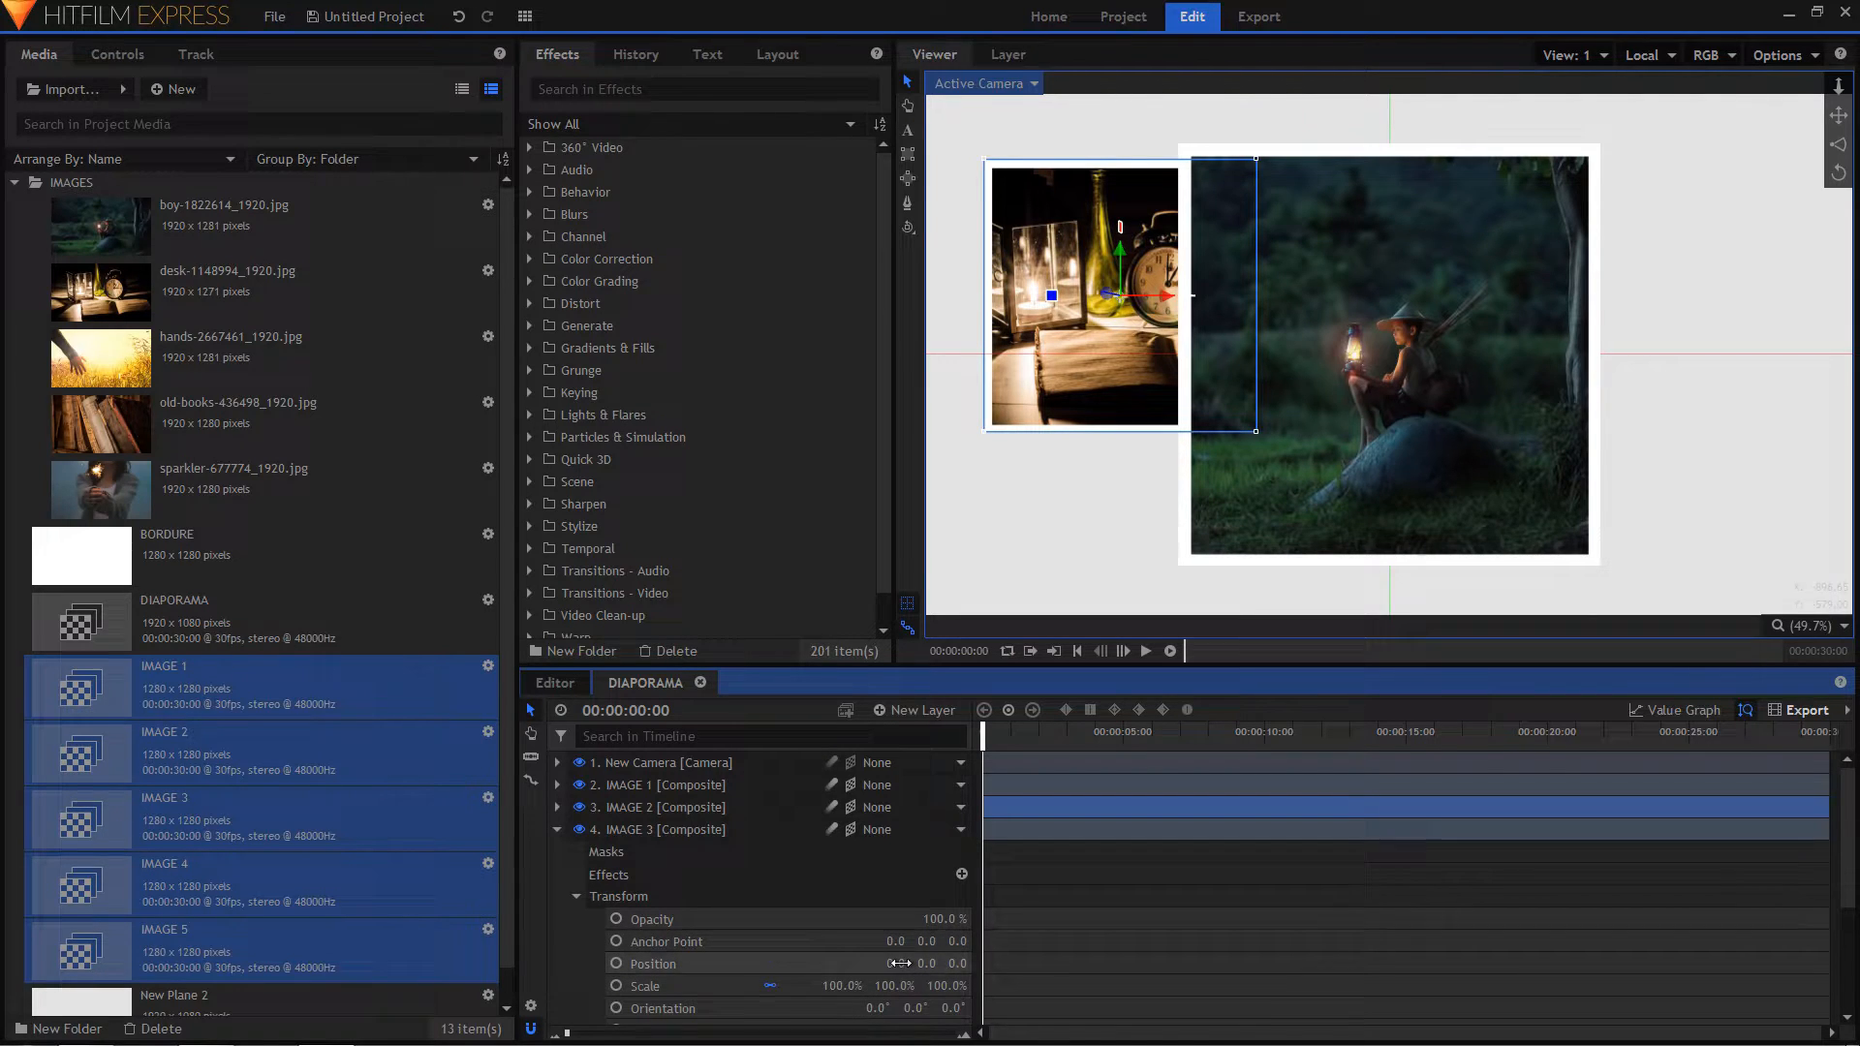
pyautogui.moveTo(895, 963); pyautogui.dragTo(1061, 986)
pyautogui.moveTo(920, 963)
pyautogui.mouseDown()
pyautogui.moveTo(1027, 964)
pyautogui.moveTo(756, 964)
pyautogui.moveTo(932, 964)
pyautogui.moveTo(911, 964)
pyautogui.mouseUp()
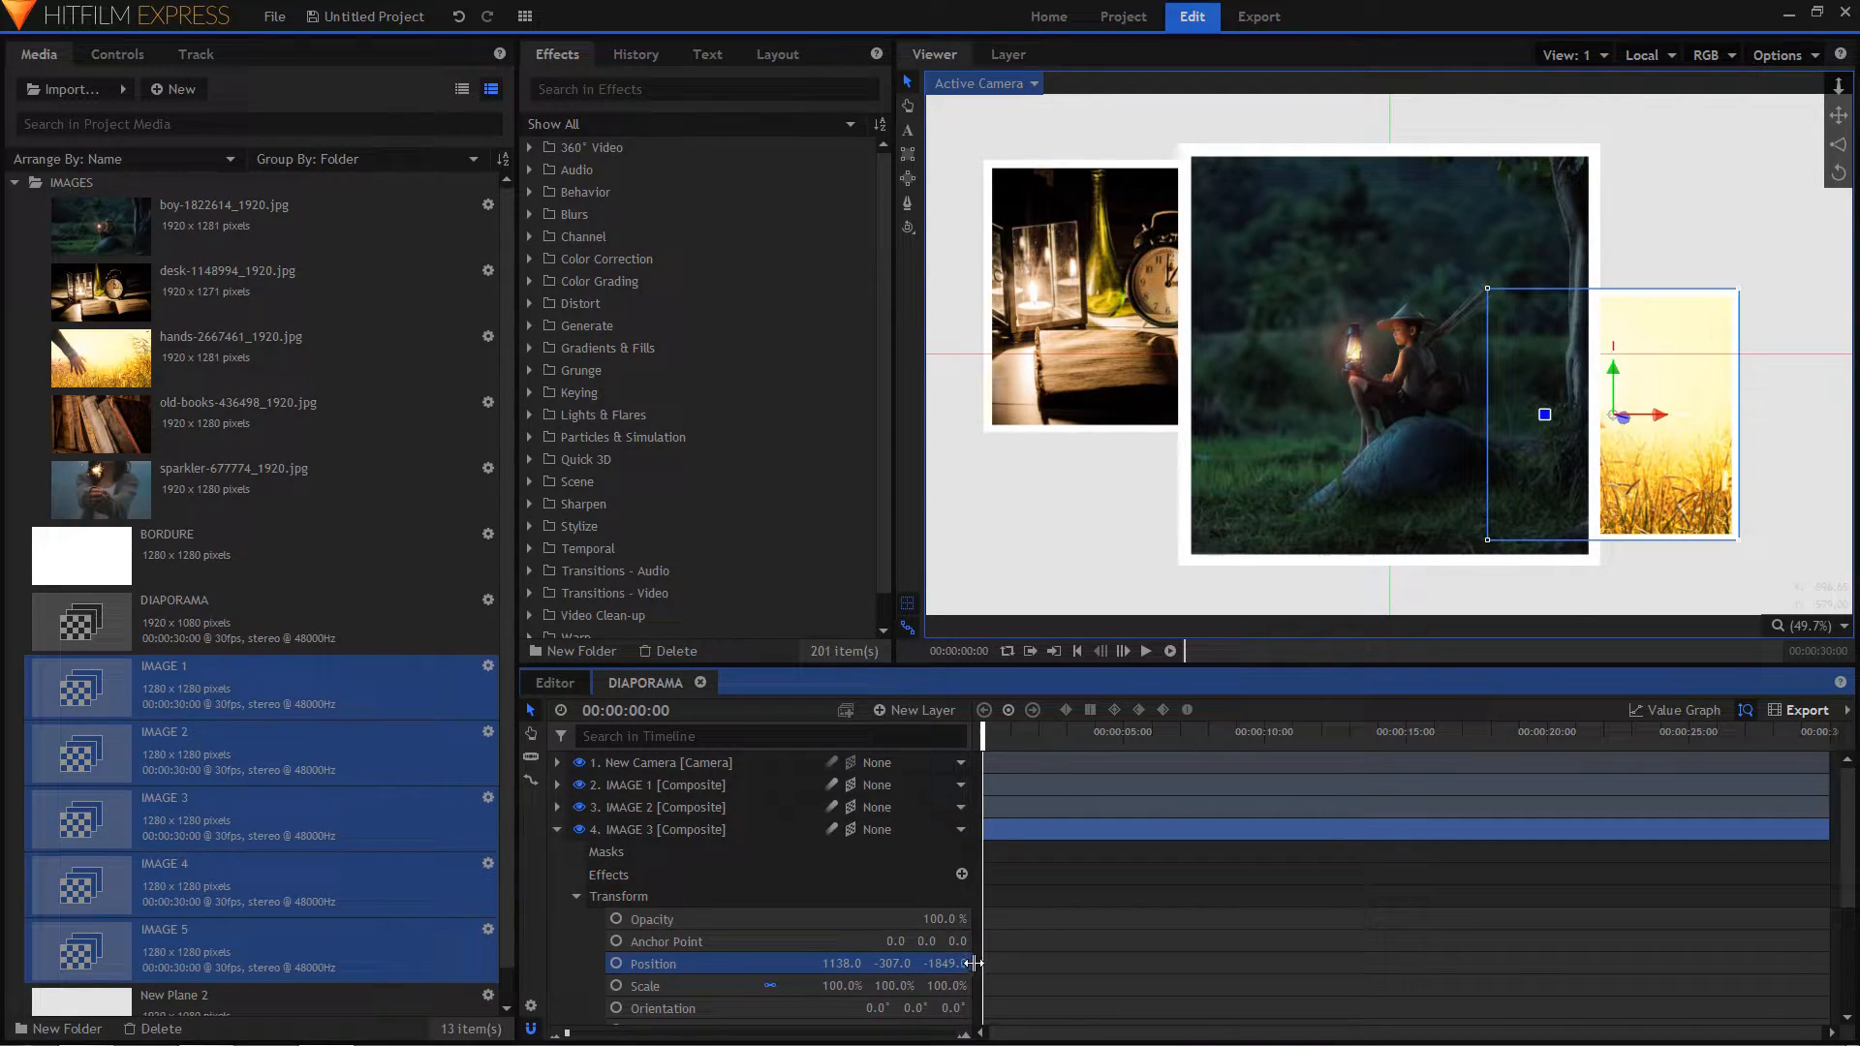
pyautogui.click(557, 829)
# - Place the IMAGE 4 layer deeper in the scene on the lower left, at position -1110, -444, -4207
pyautogui.click(558, 853)
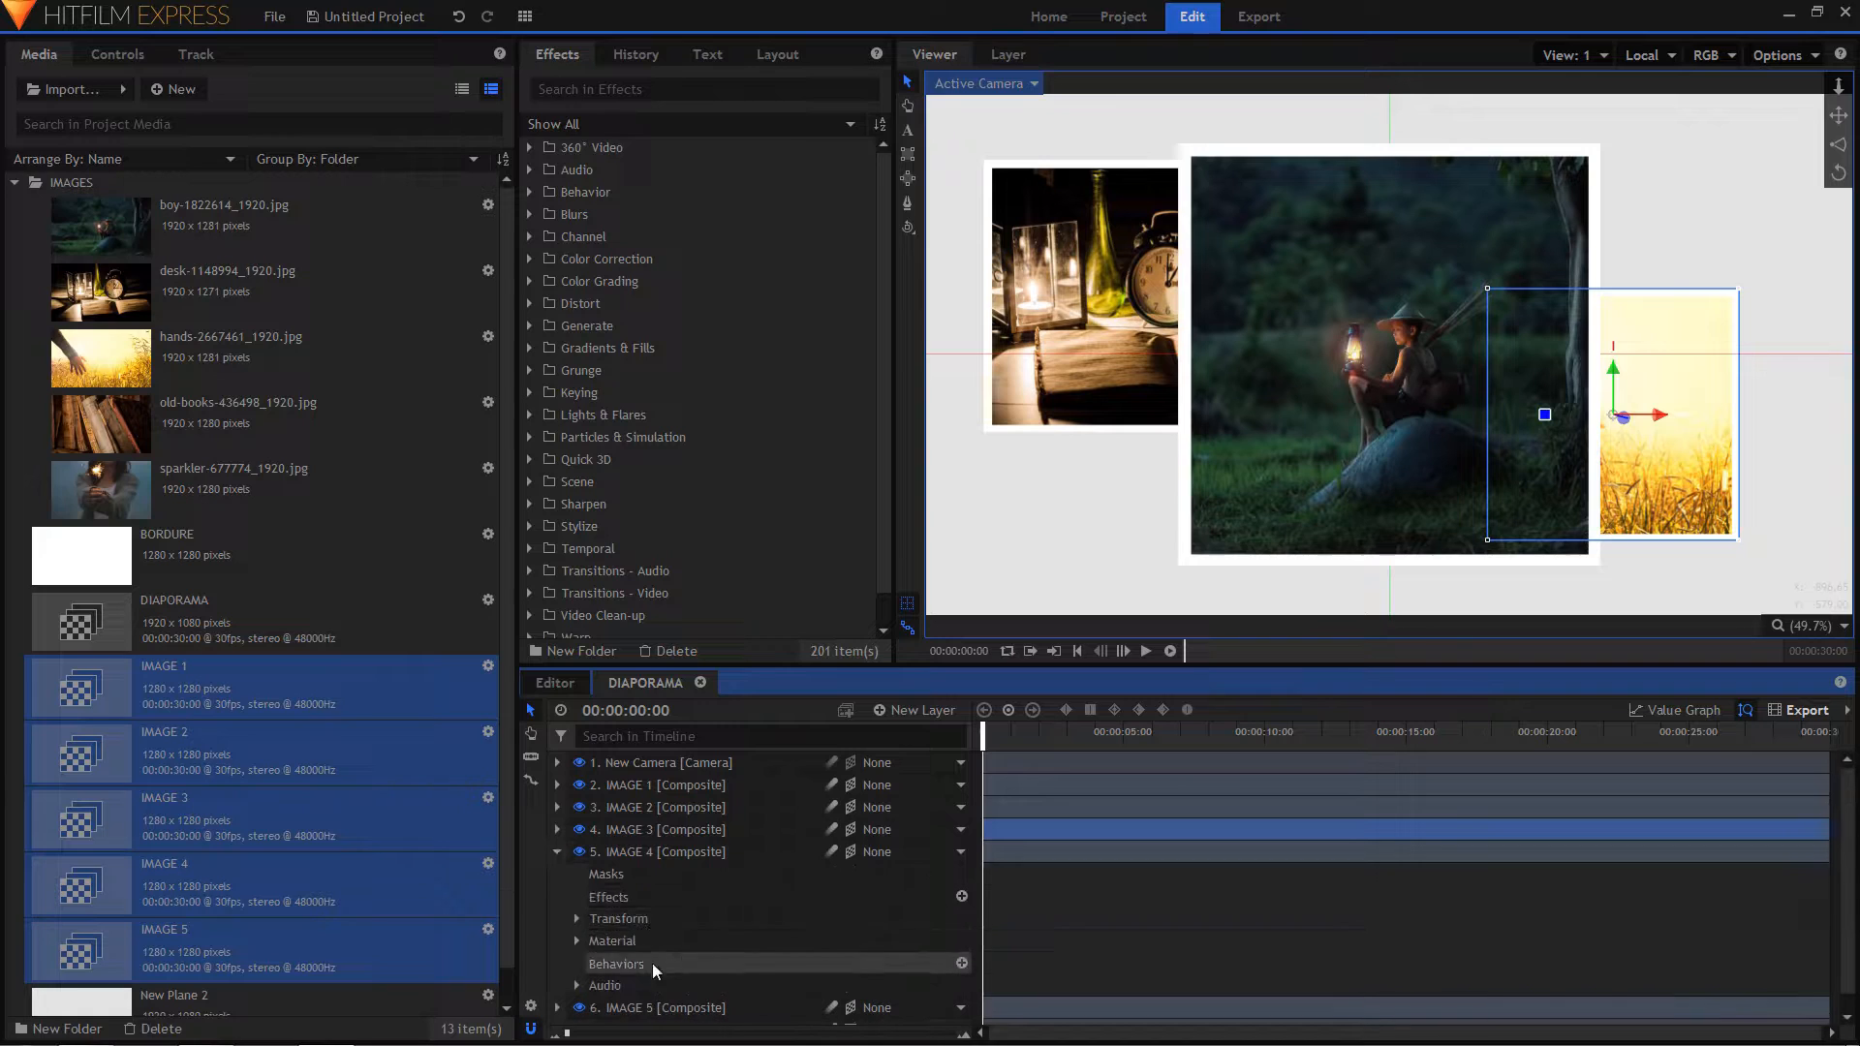
pyautogui.click(574, 917)
pyautogui.scroll(-3, 847, 976)
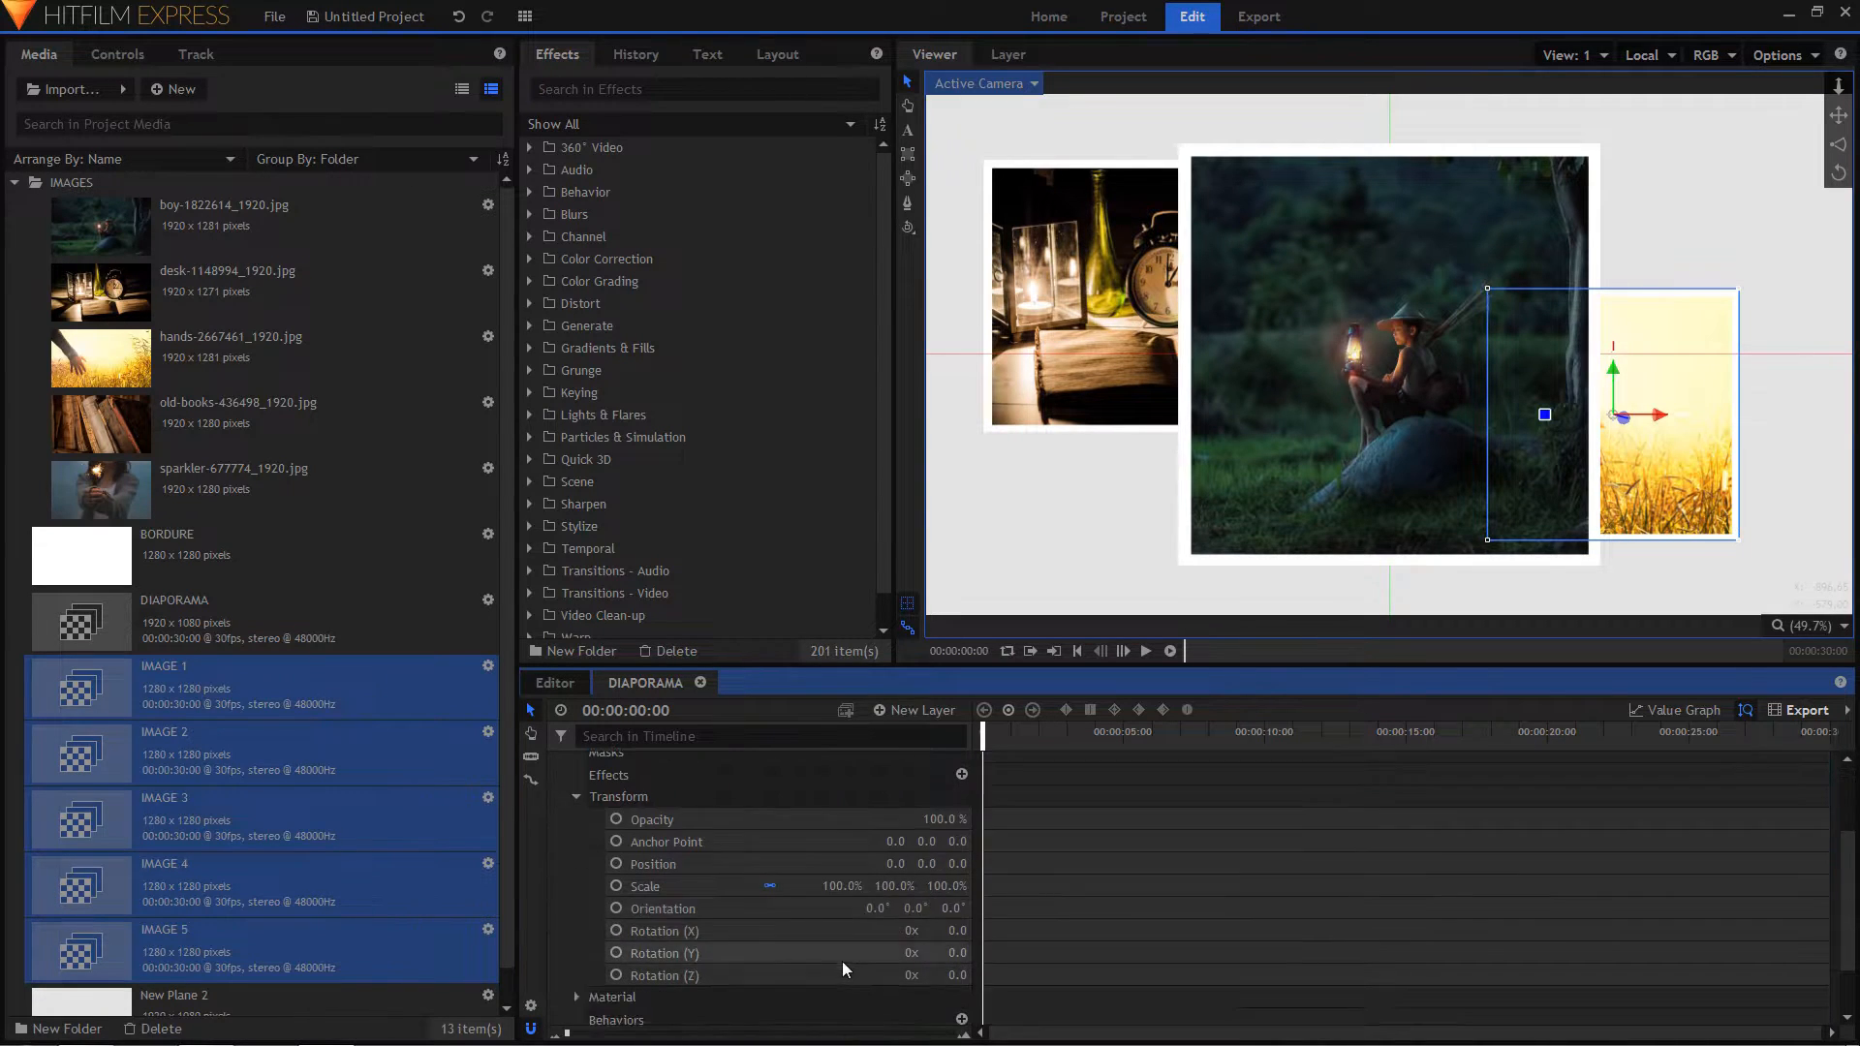
pyautogui.moveTo(896, 865); pyautogui.dragTo(358, 865)
pyautogui.moveTo(928, 866); pyautogui.dragTo(716, 866)
pyautogui.moveTo(956, 863); pyautogui.dragTo(657, 863)
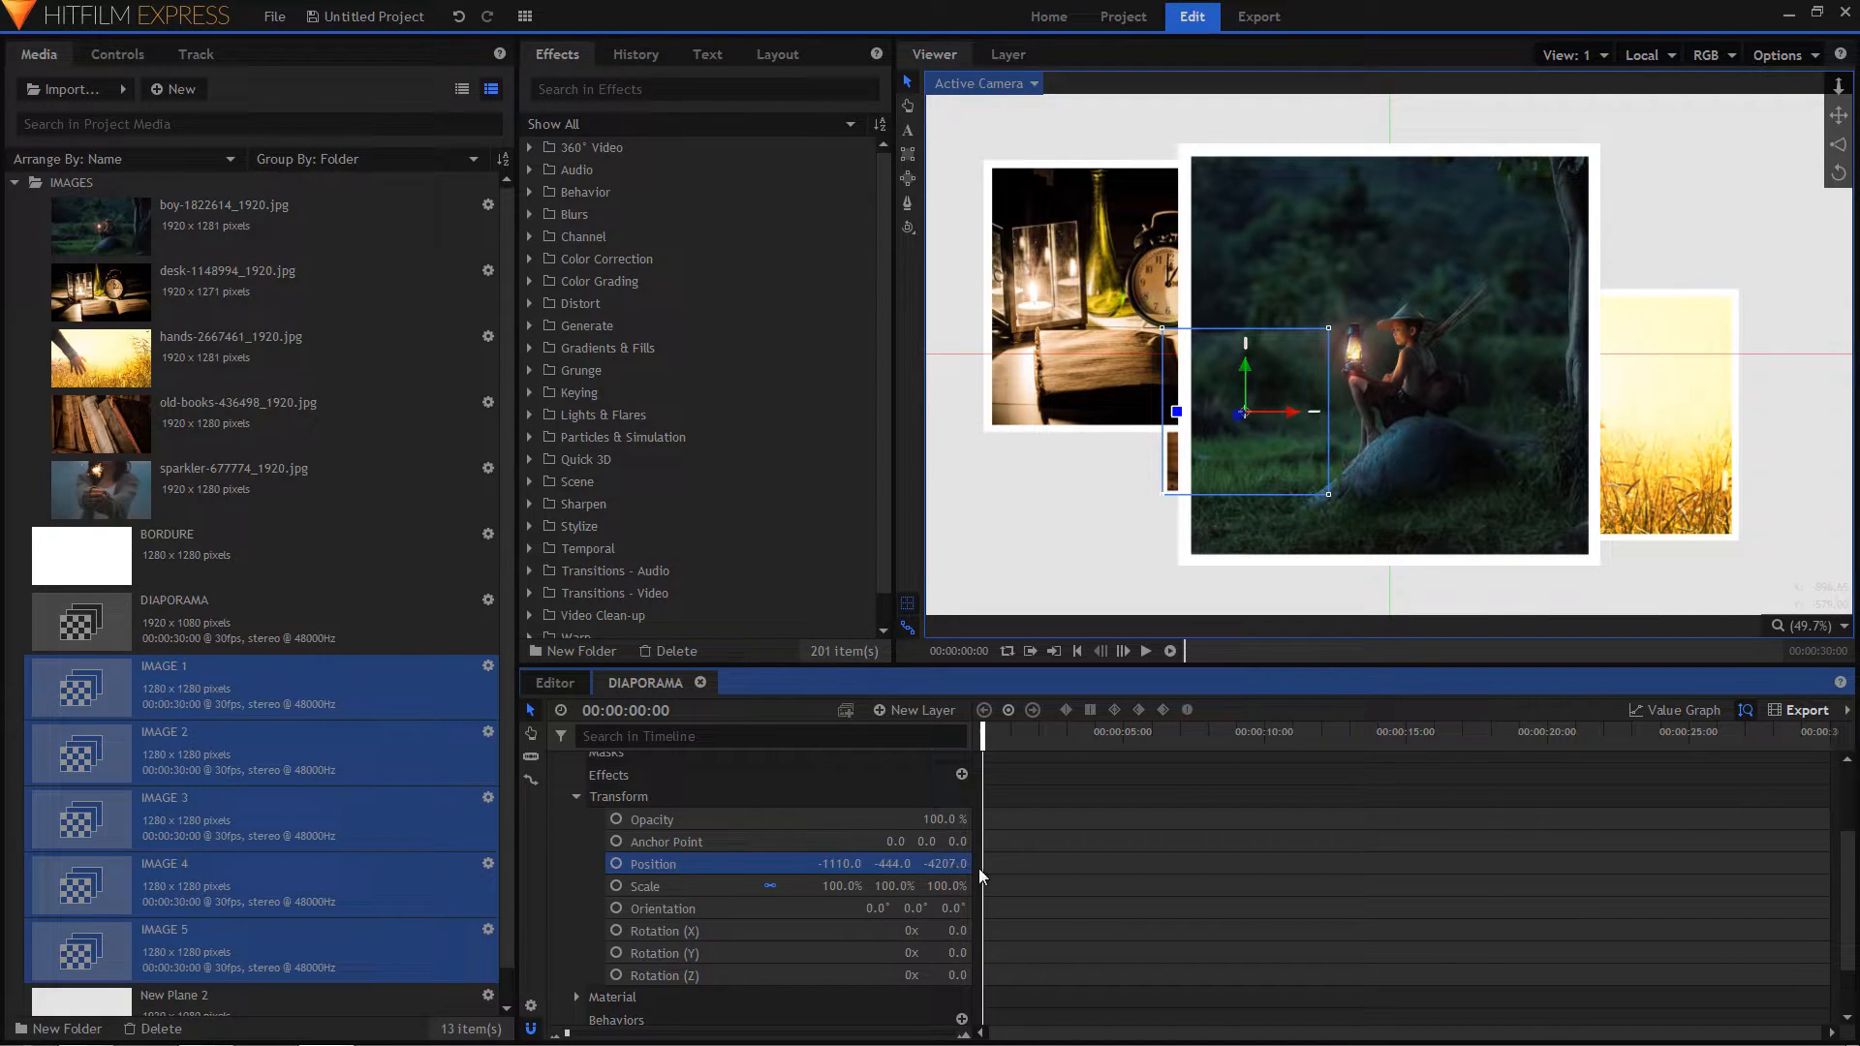
pyautogui.scroll(2, 600, 806)
pyautogui.click(557, 790)
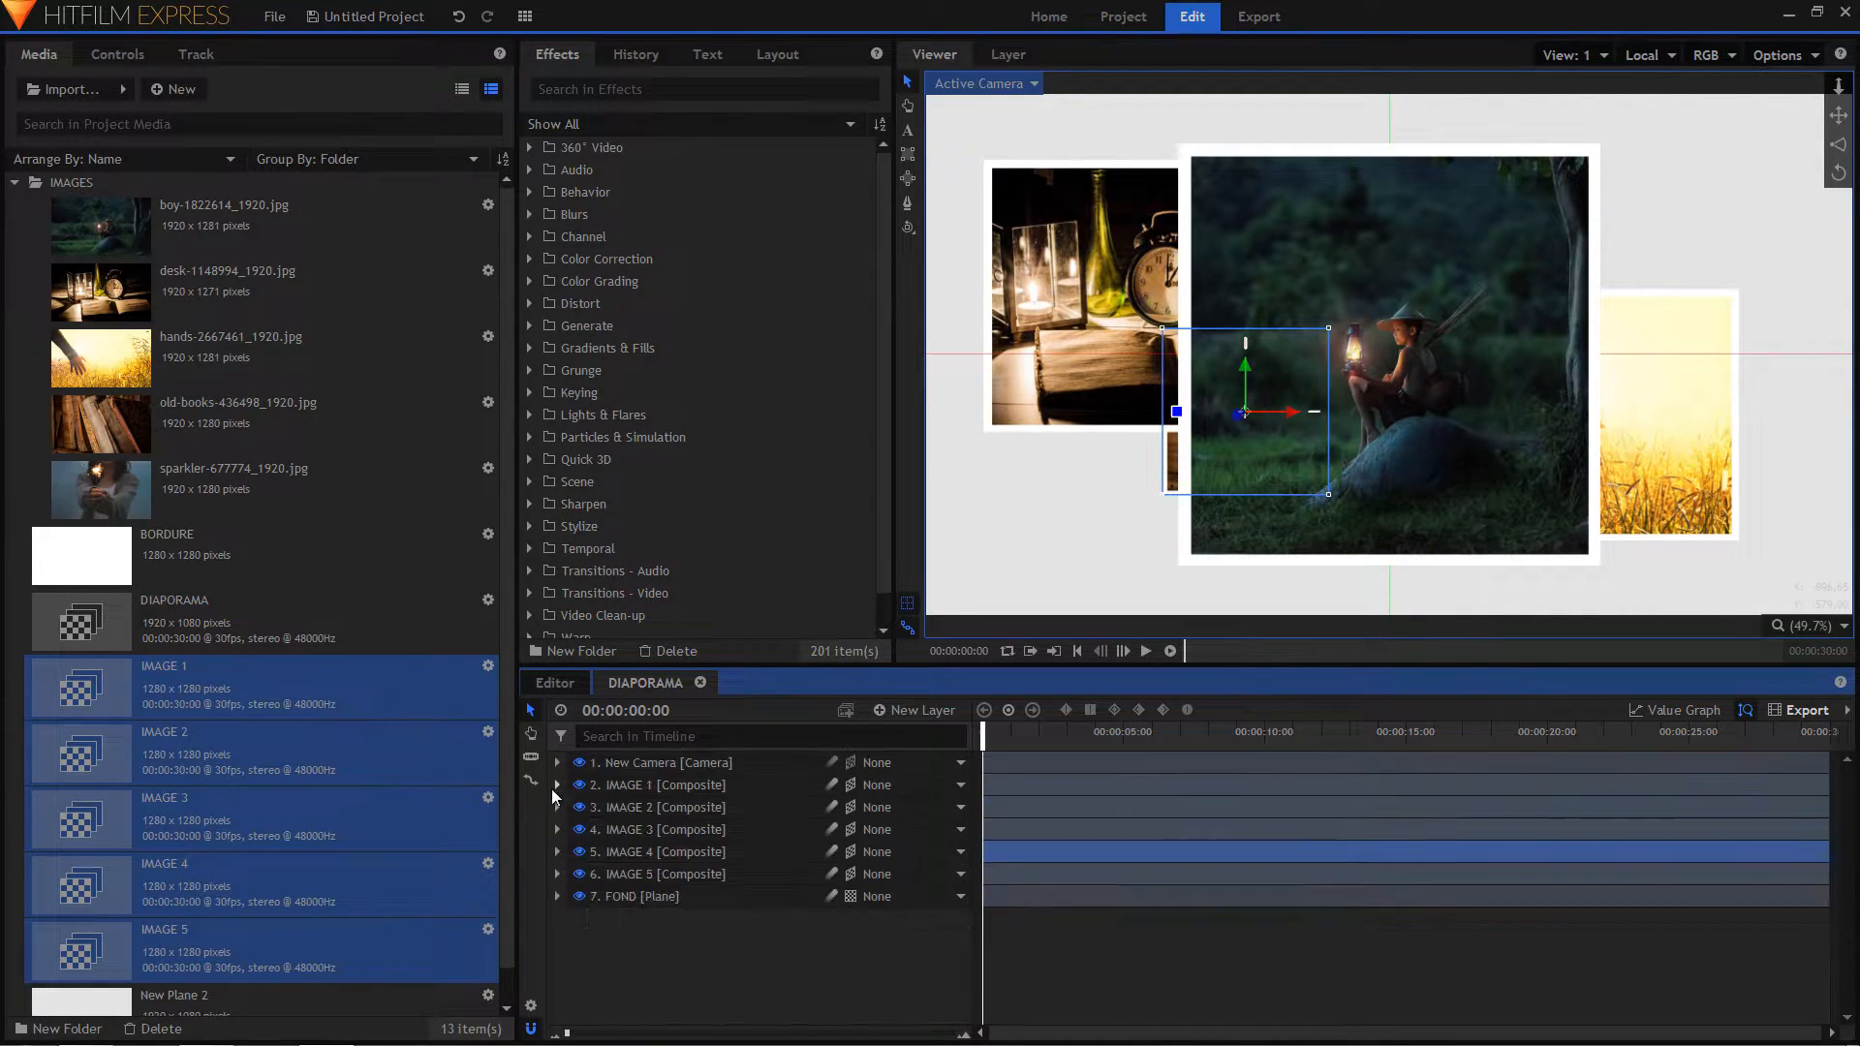
# - Place the IMAGE 5 layer farthest back on the upper right, at position 771, 273, -5629
pyautogui.click(557, 874)
pyautogui.scroll(-1, 672, 945)
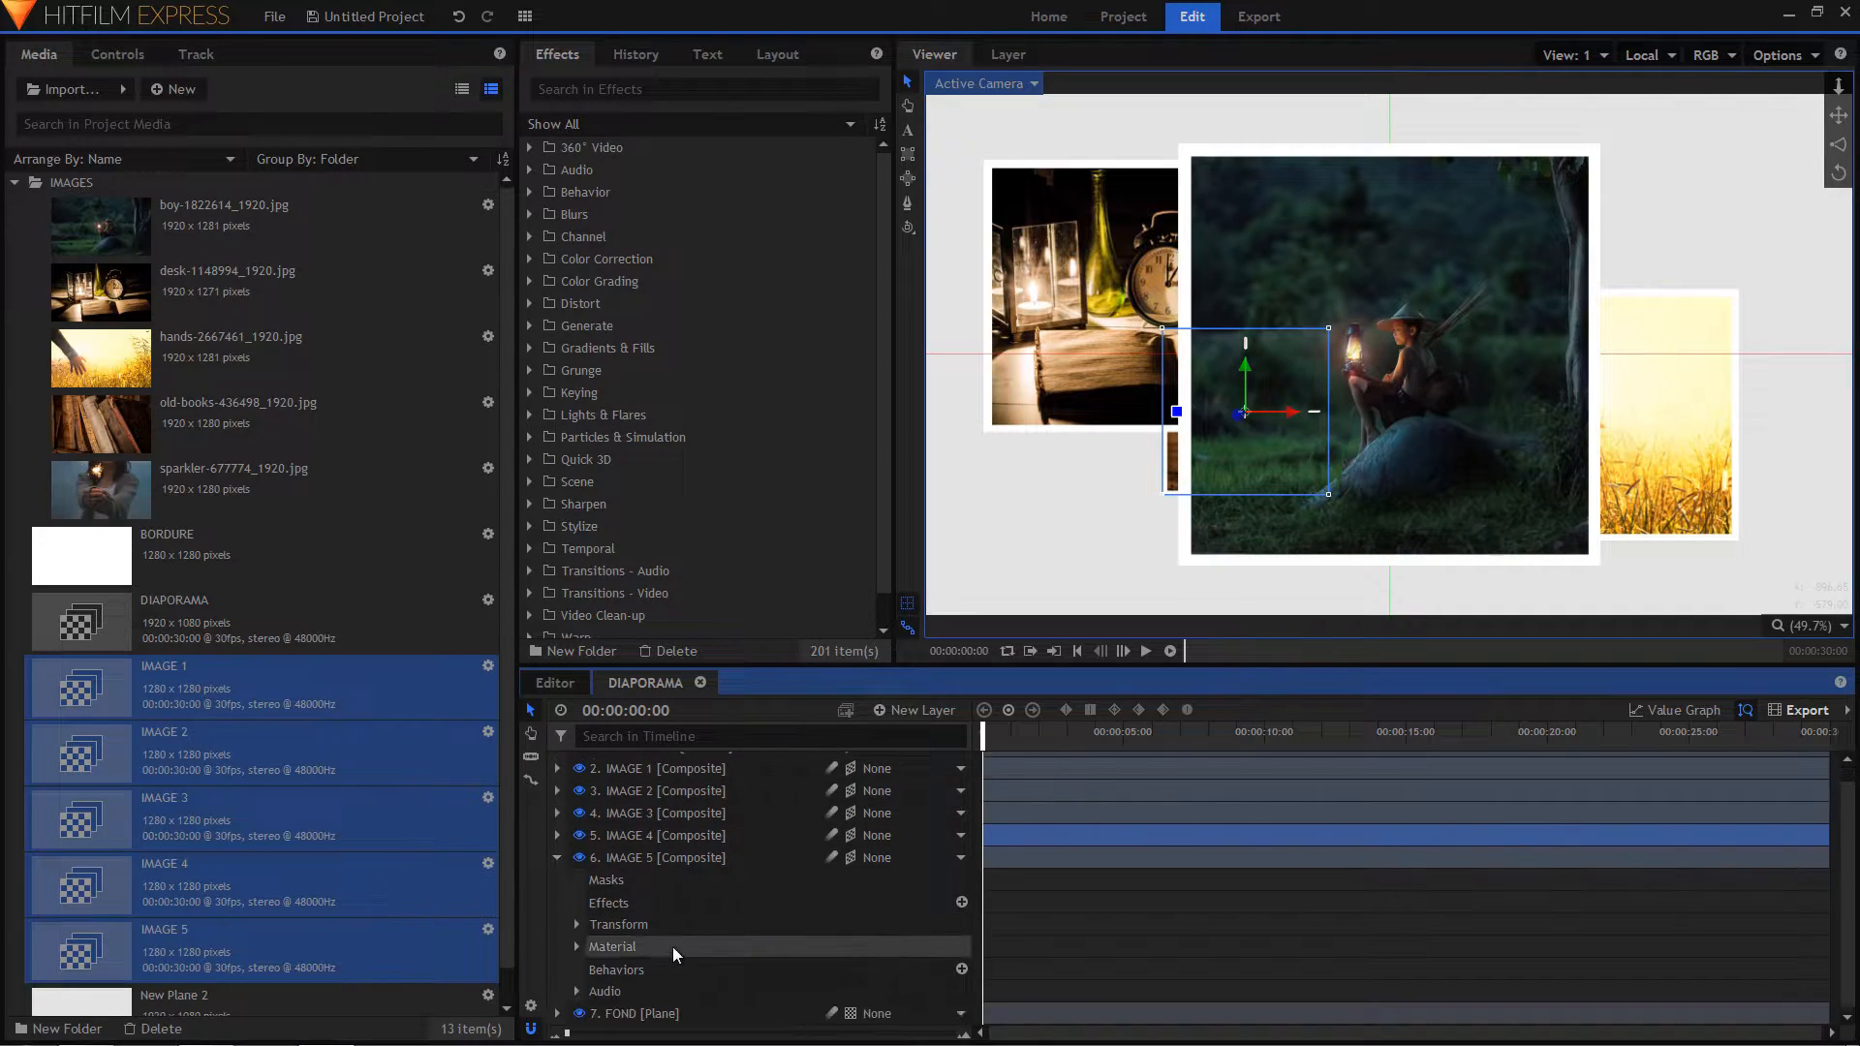
pyautogui.click(577, 924)
pyautogui.scroll(-2, 835, 918)
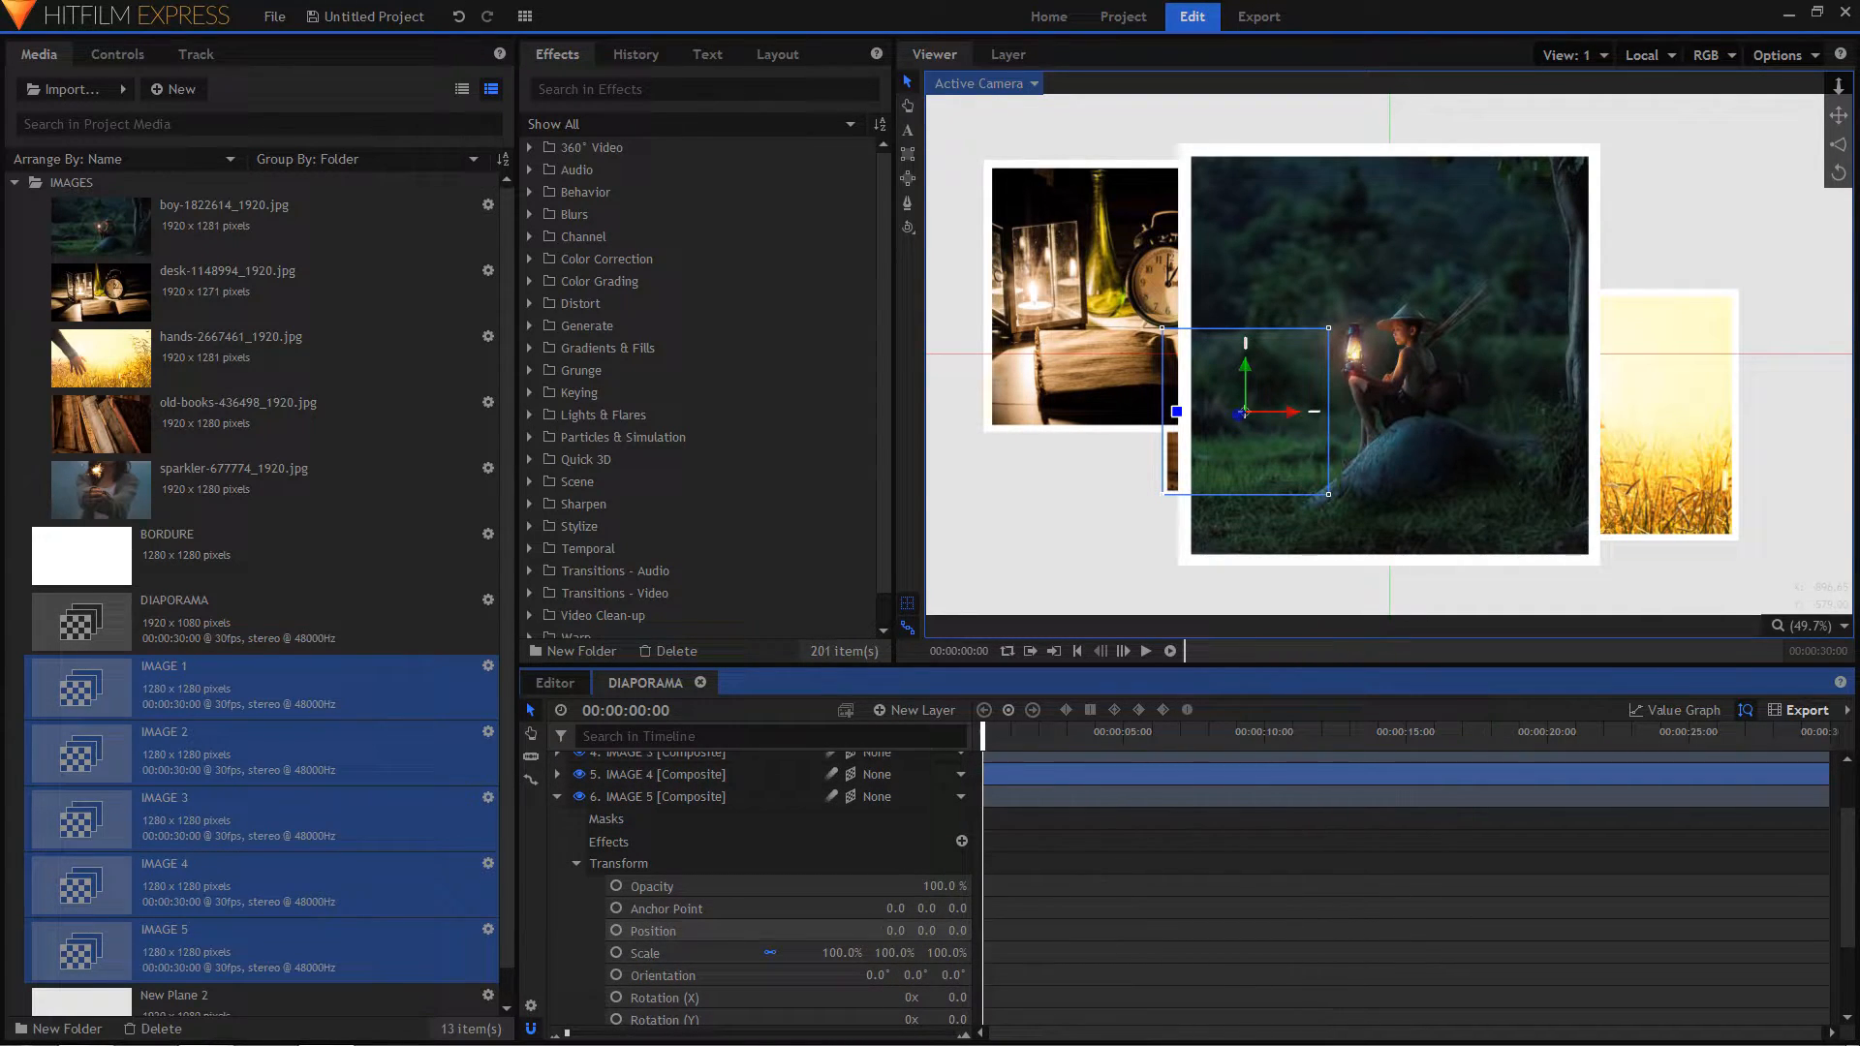
pyautogui.moveTo(896, 931)
pyautogui.mouseDown()
pyautogui.moveTo(969, 931)
pyautogui.moveTo(907, 932)
pyautogui.mouseUp()
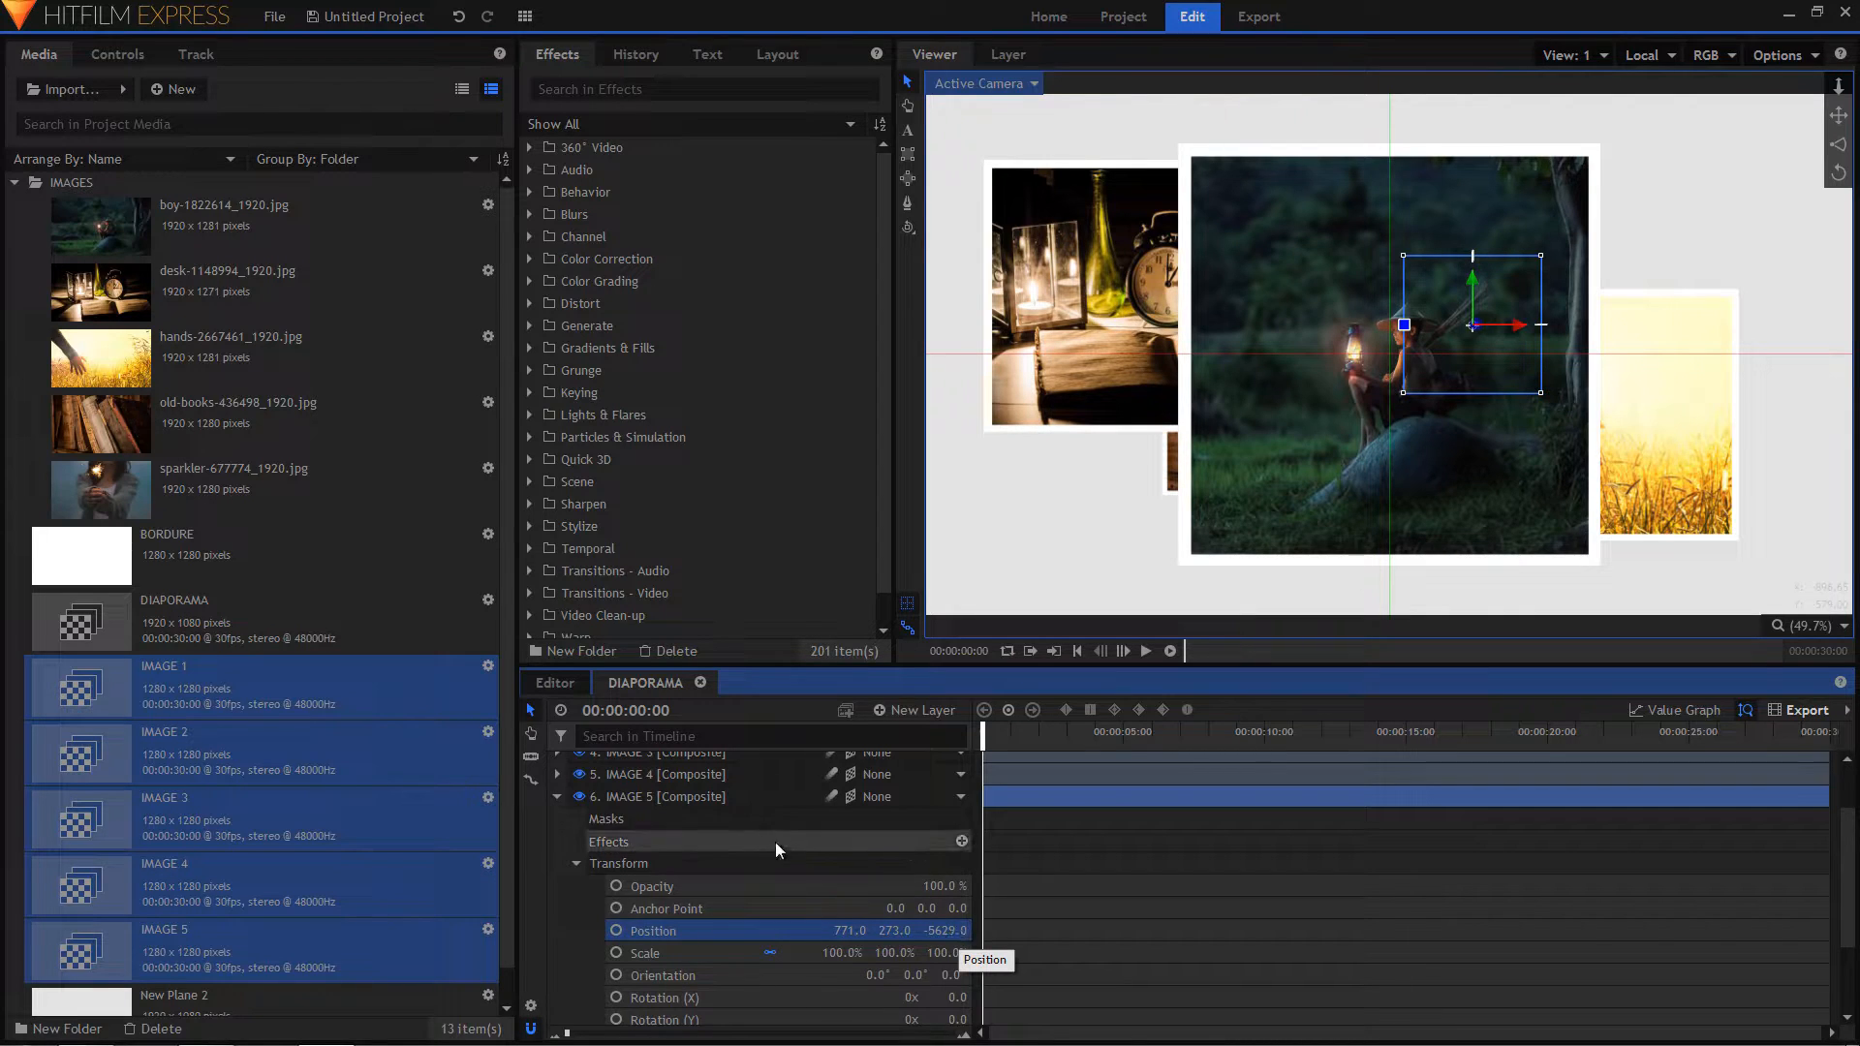
pyautogui.click(557, 798)
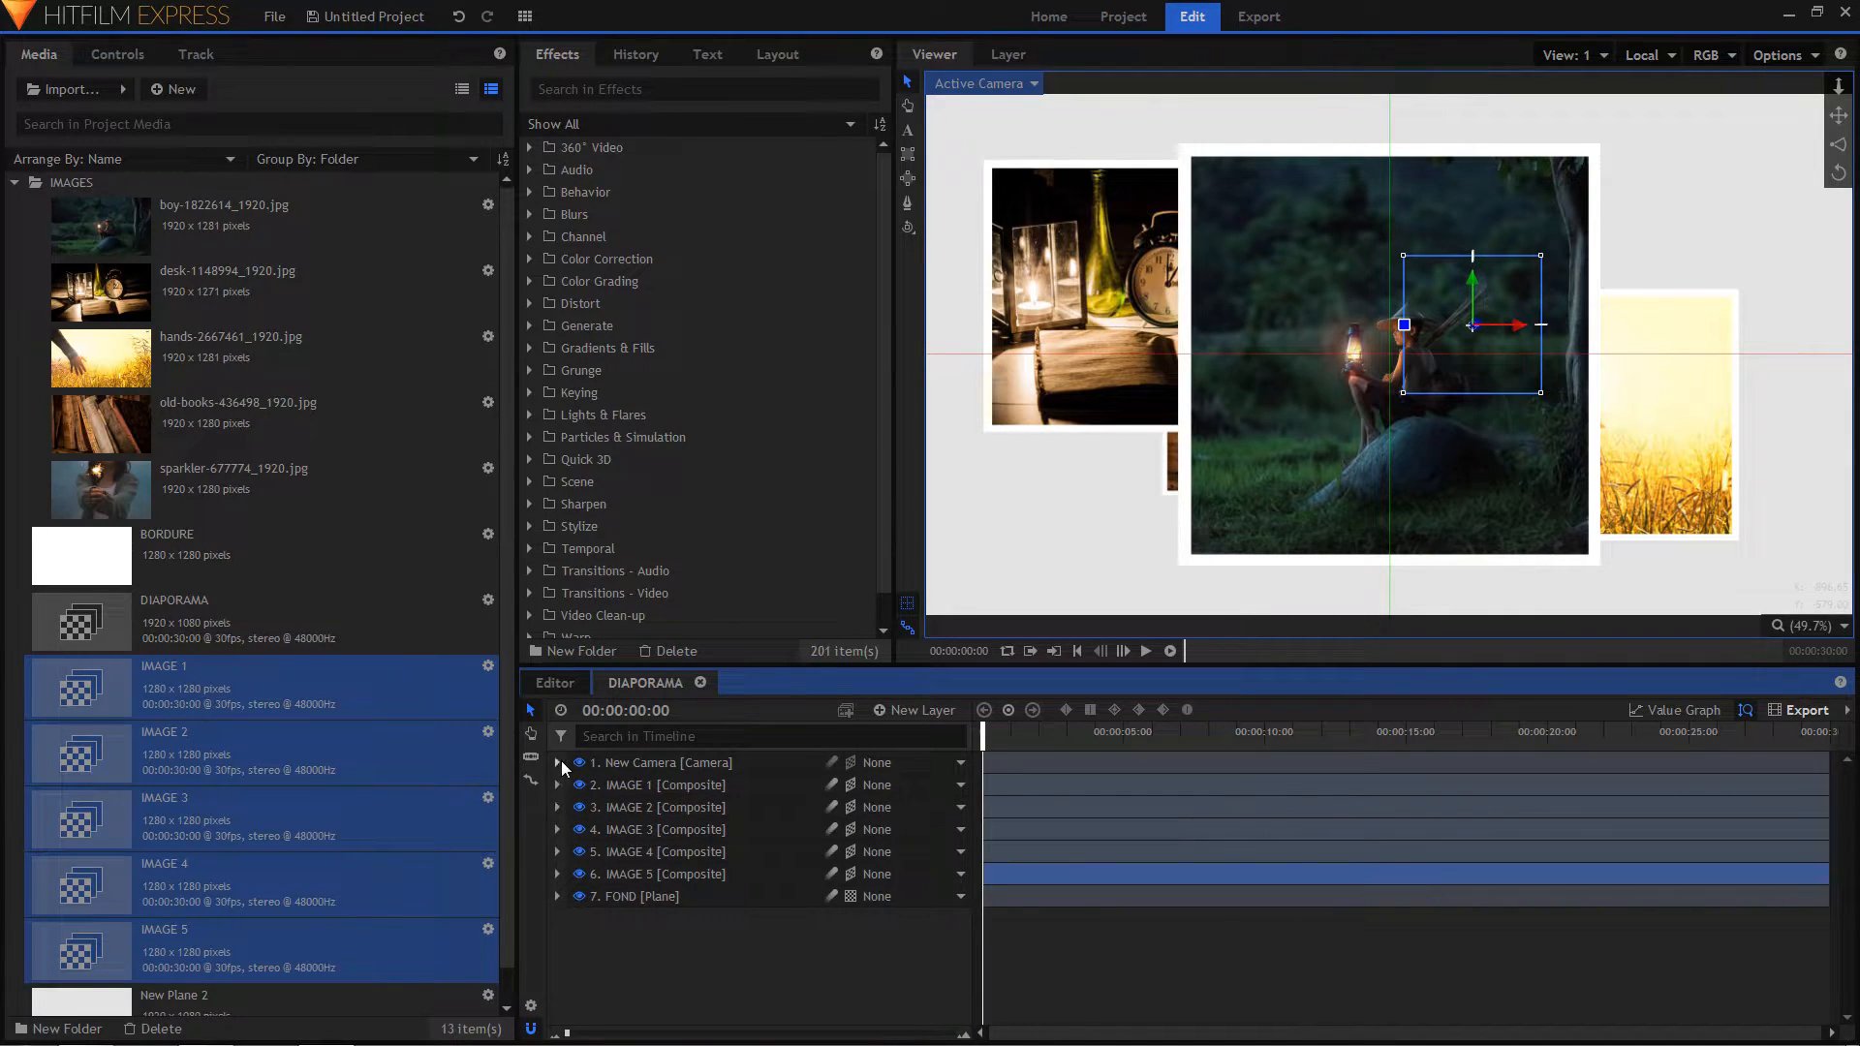
# - Hold the camera on IMAGE 1 with position keyframes at 00:00:00:00 and 00:00:01:12
pyautogui.click(558, 761)
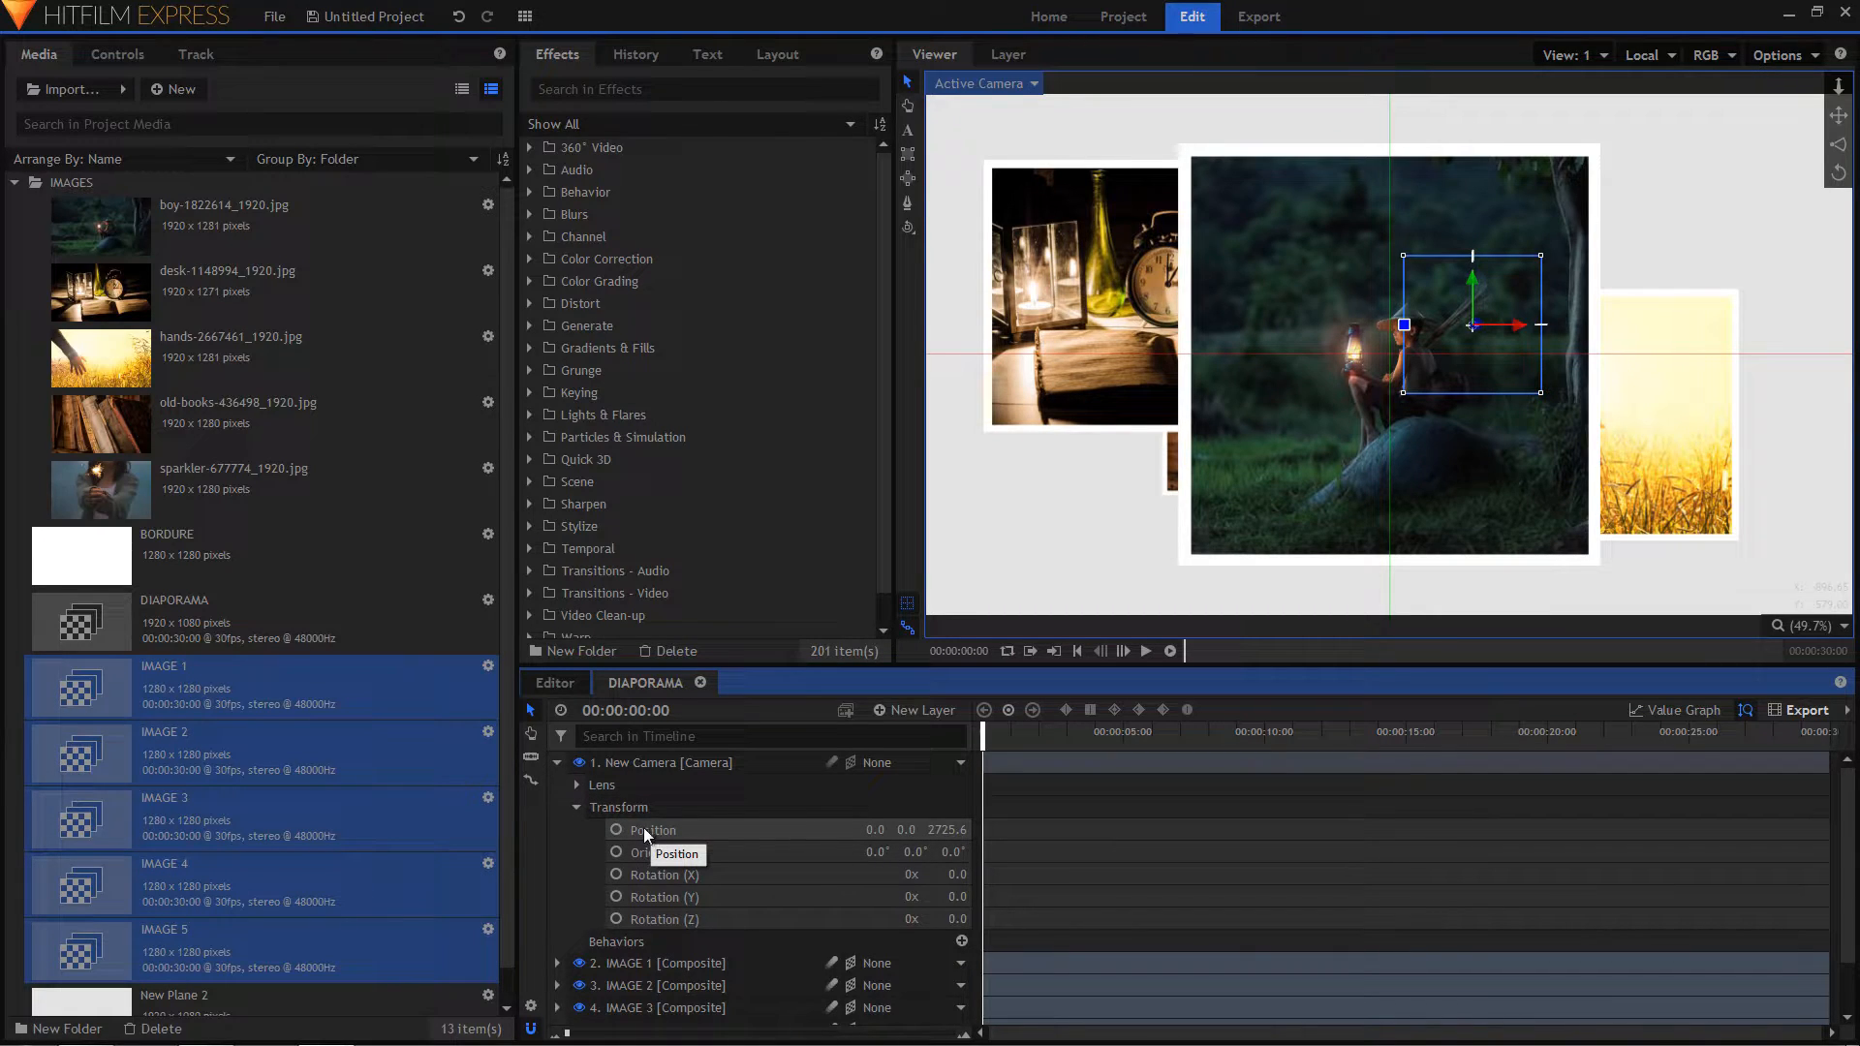
pyautogui.click(618, 829)
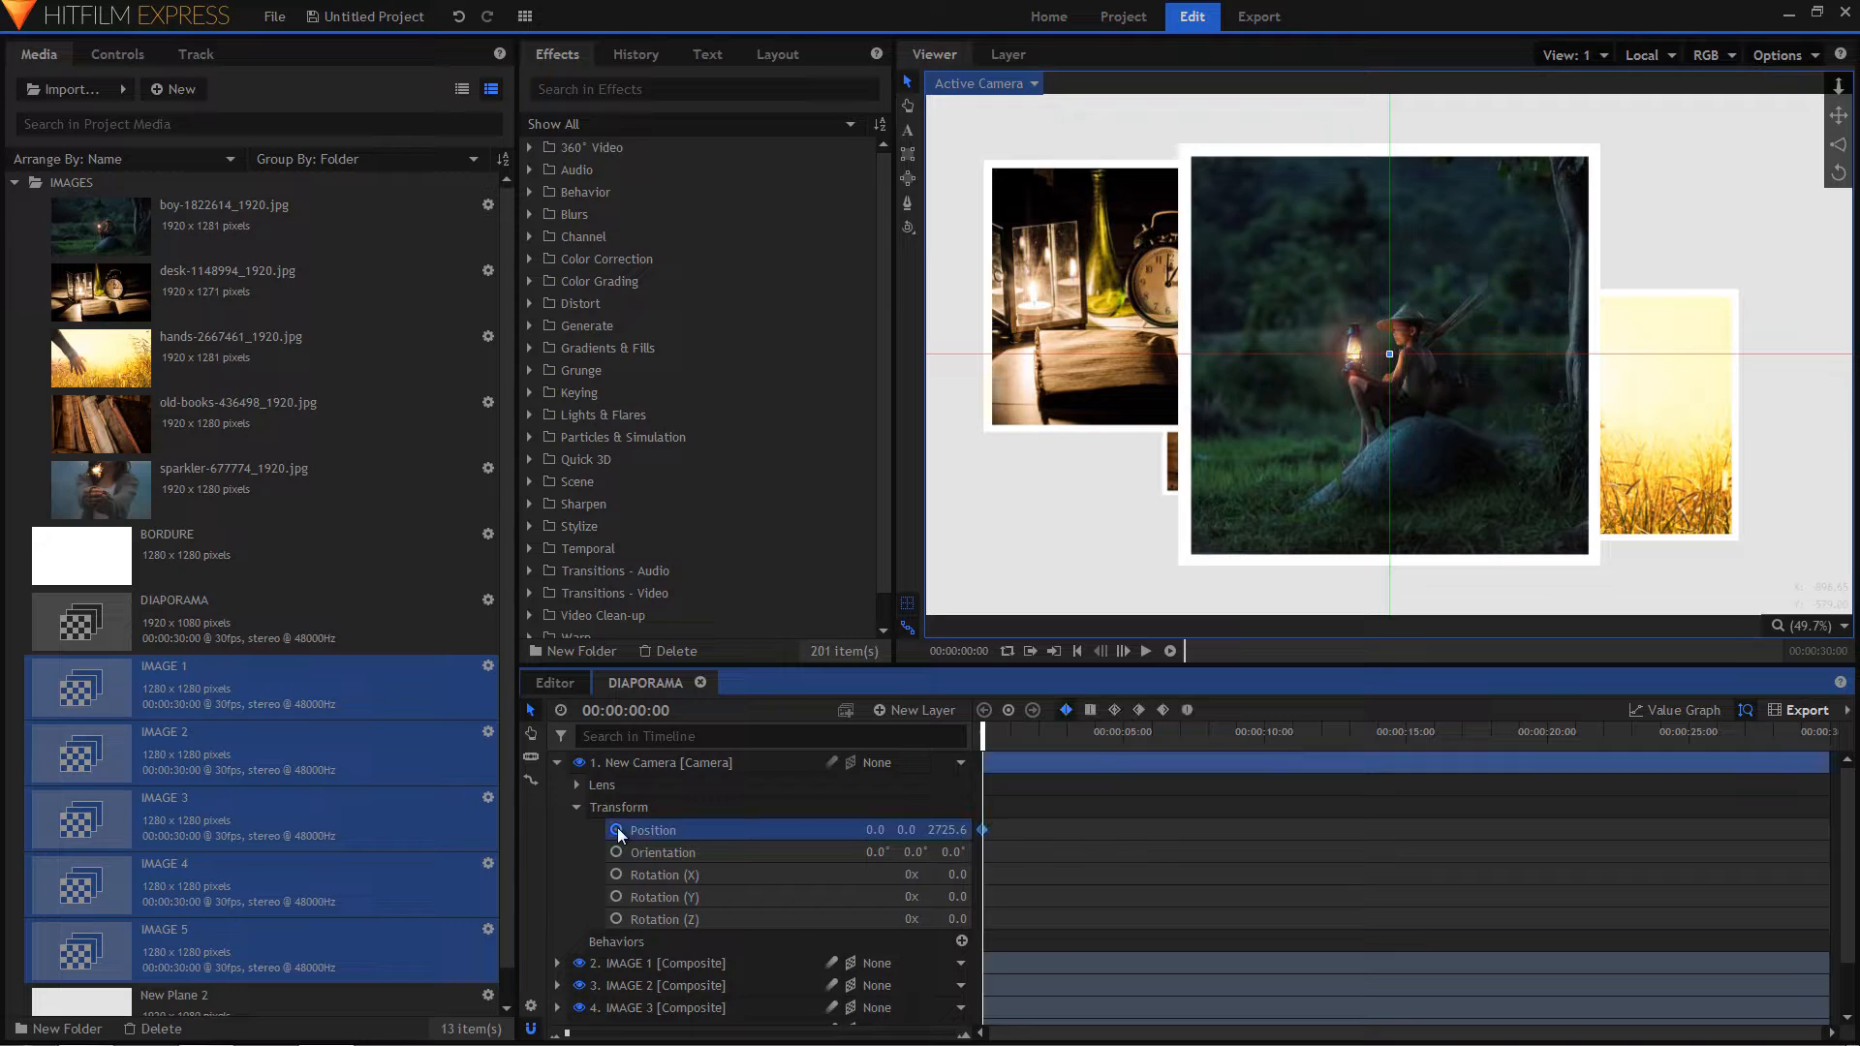
pyautogui.moveTo(984, 736); pyautogui.dragTo(1021, 743)
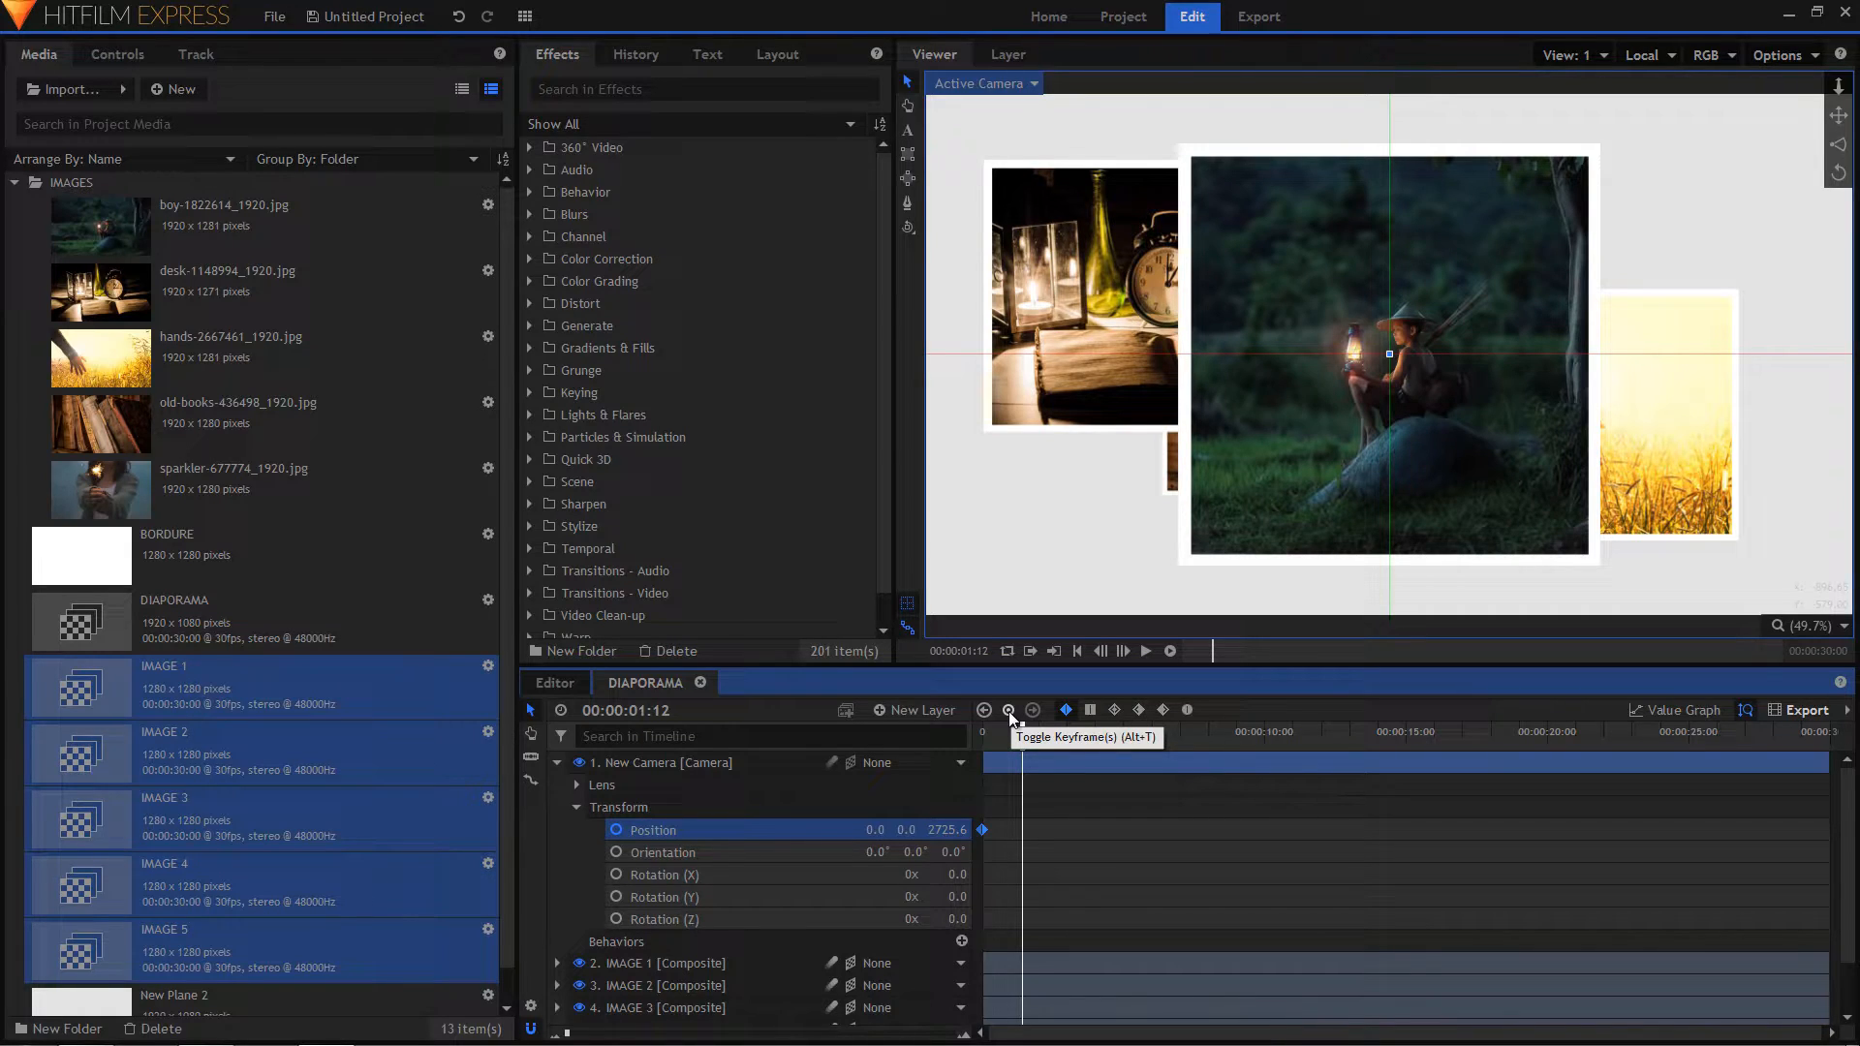
pyautogui.click(1008, 711)
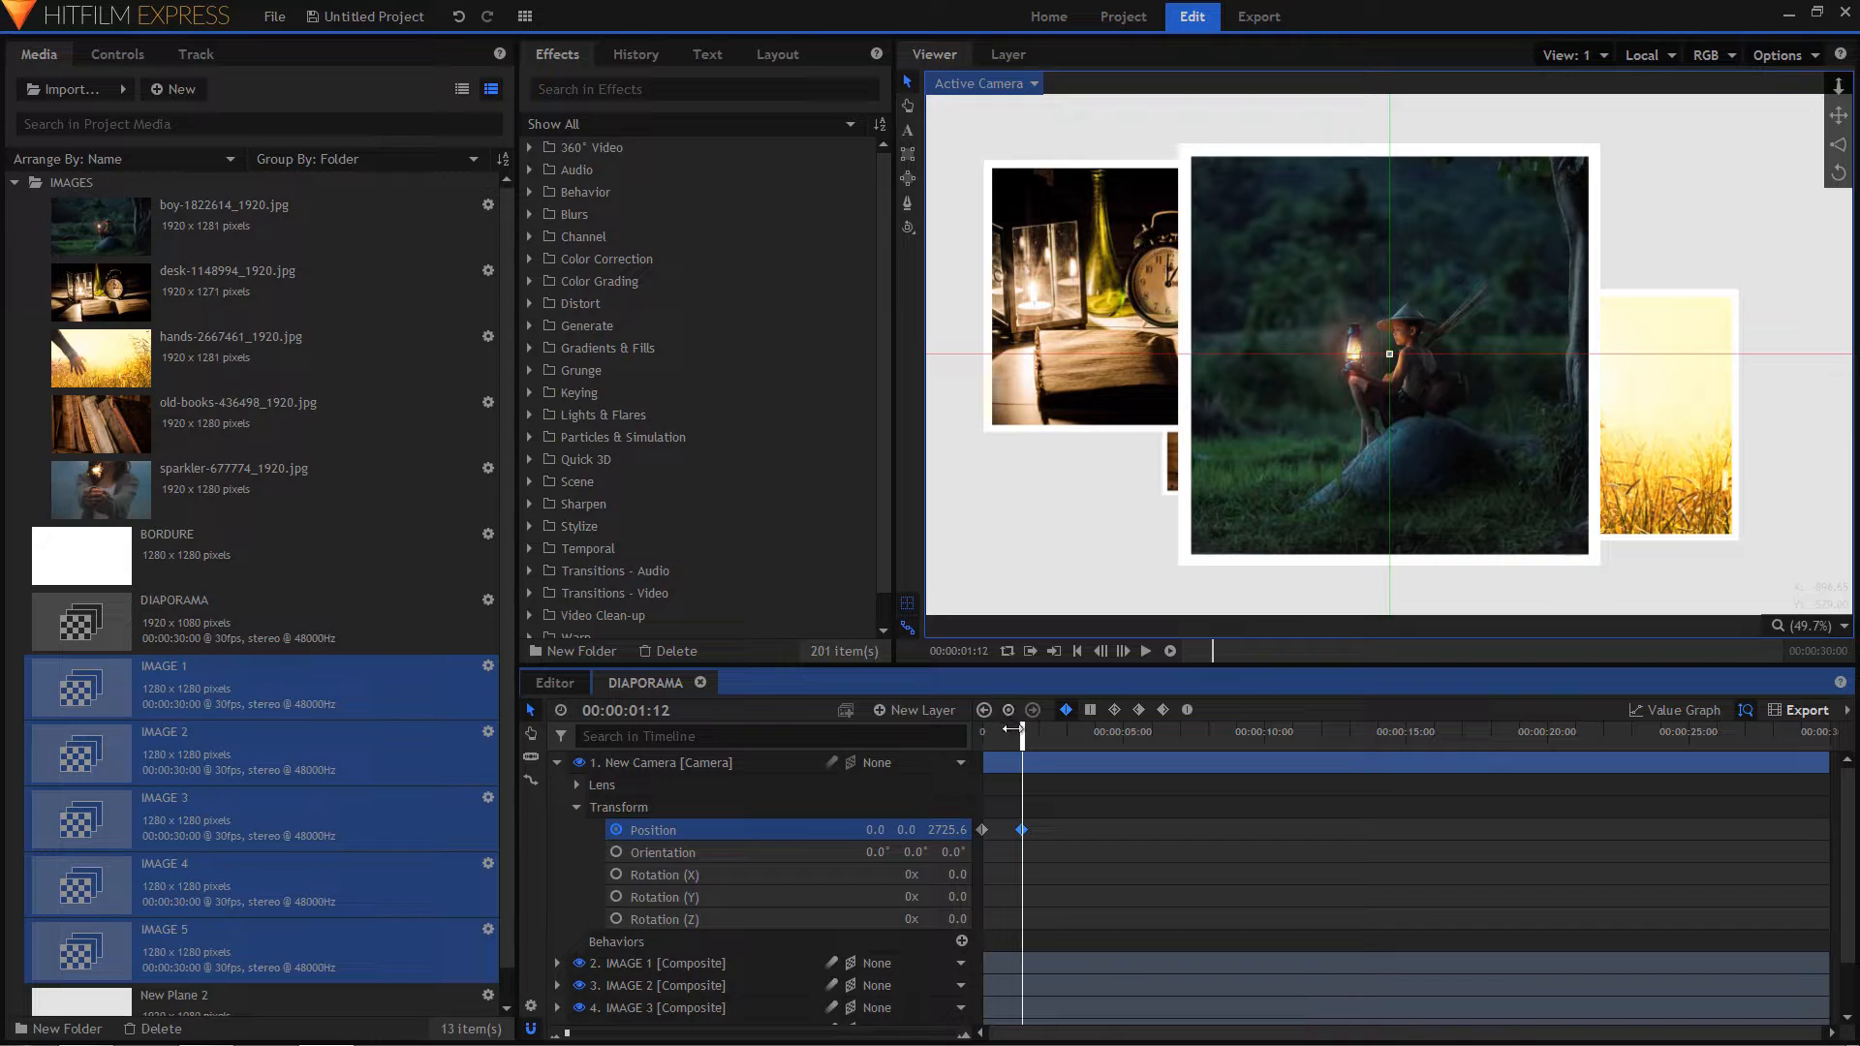
# - Frame IMAGE 2 with the camera at position -1277, 264, 986.6 at 00:00:04:06, and hold it with a keyframe at 00:00:05:19
pyautogui.moveTo(1022, 742); pyautogui.dragTo(1109, 749)
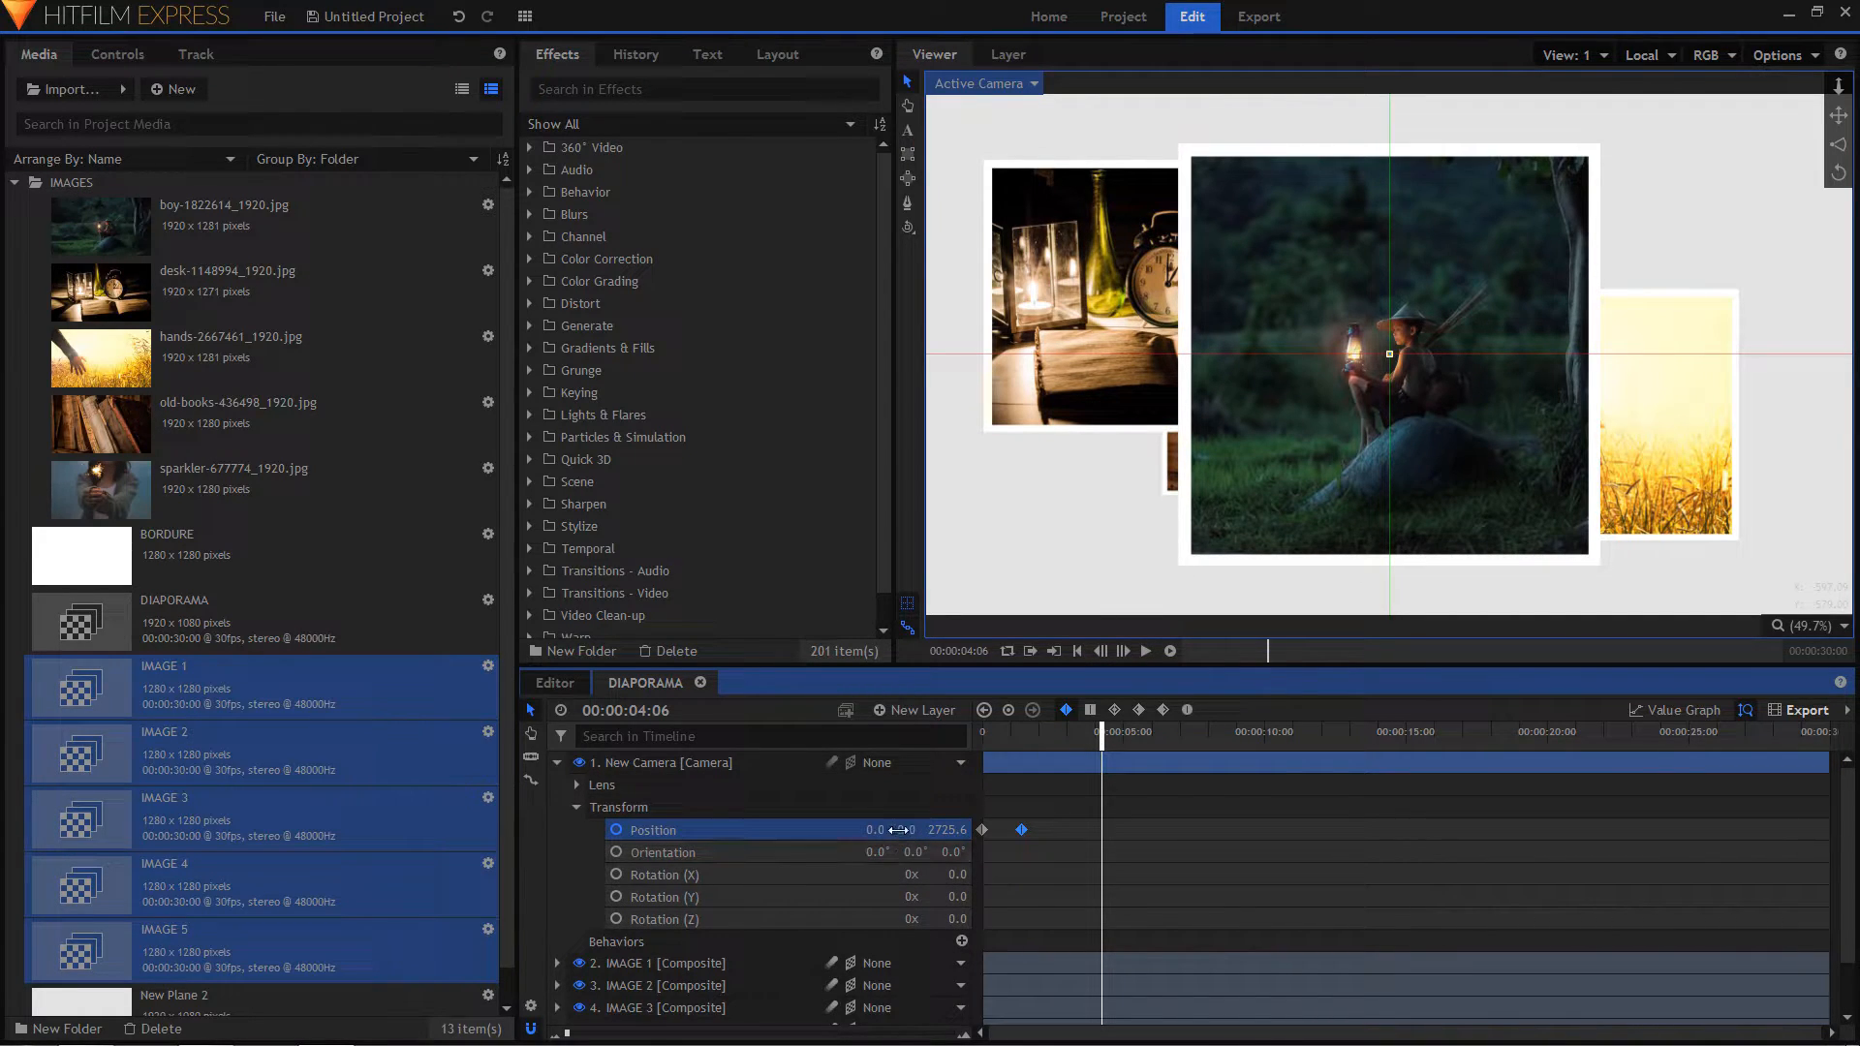
pyautogui.moveTo(876, 830); pyautogui.dragTo(759, 830)
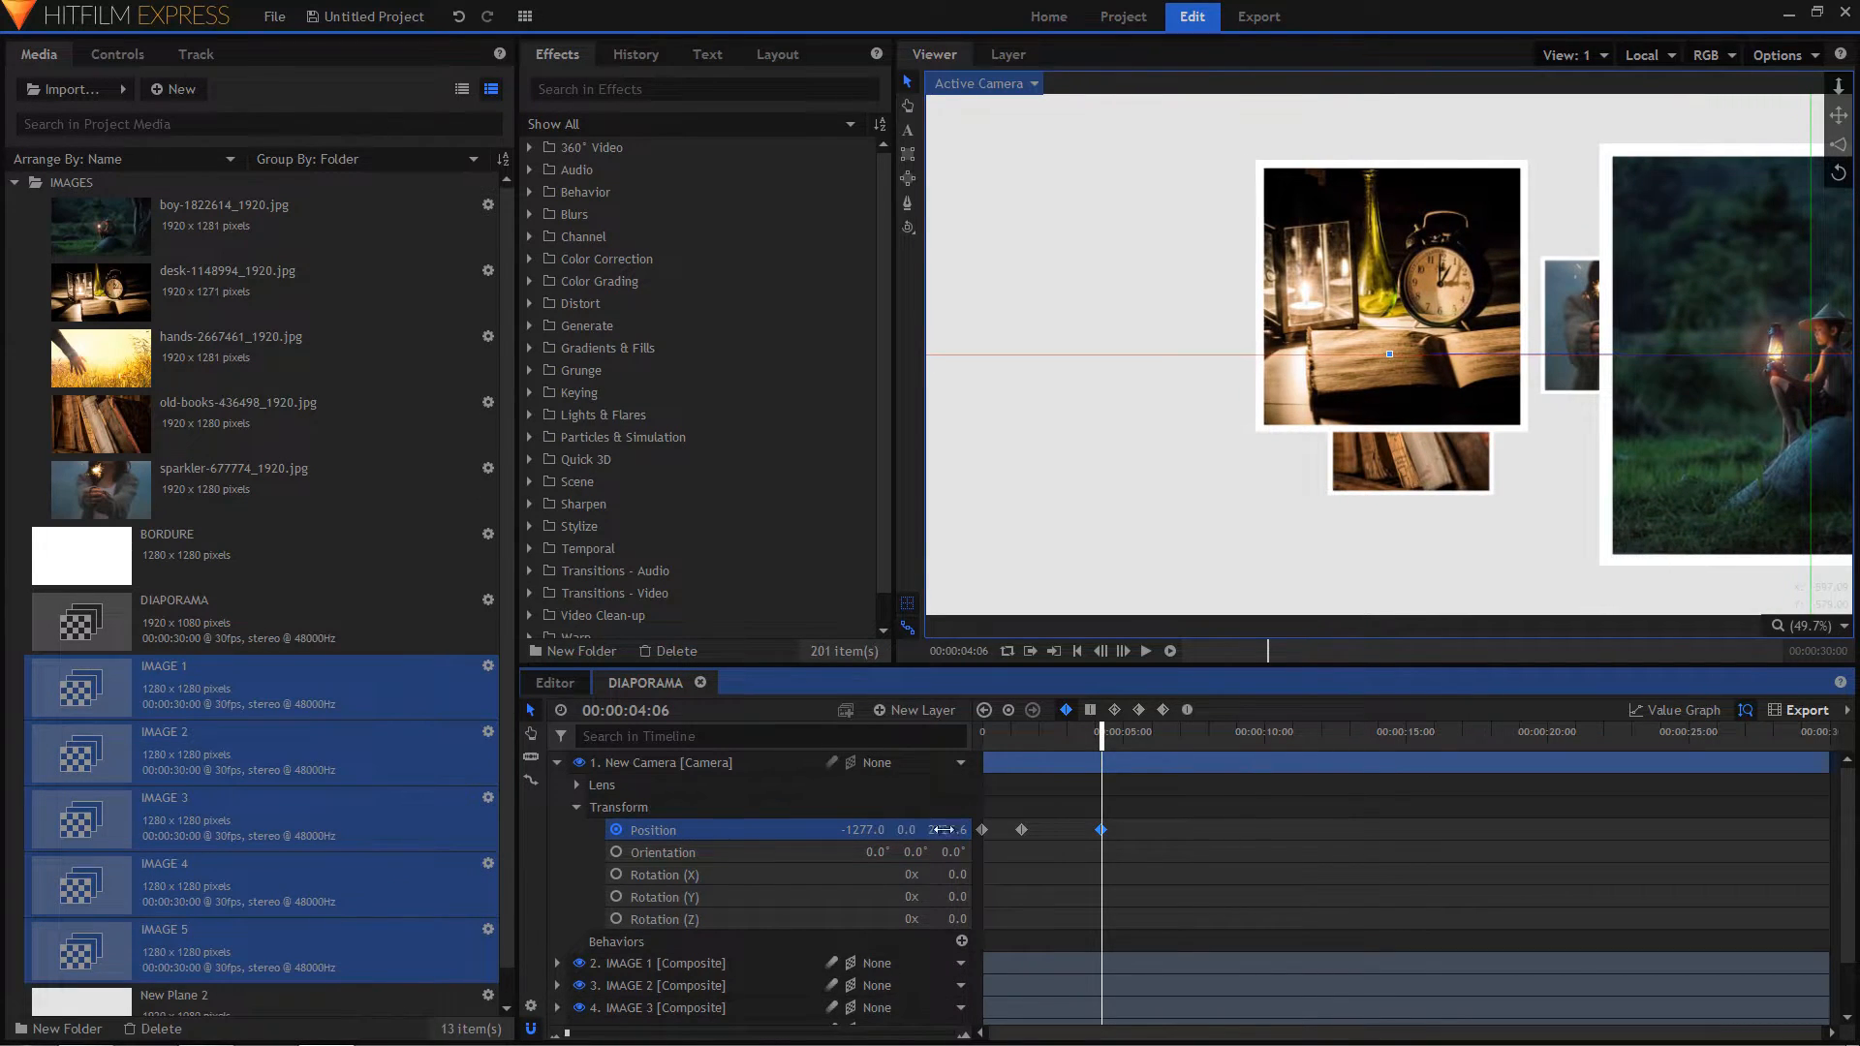
pyautogui.moveTo(943, 830); pyautogui.dragTo(786, 830)
pyautogui.moveTo(913, 830); pyautogui.dragTo(935, 830)
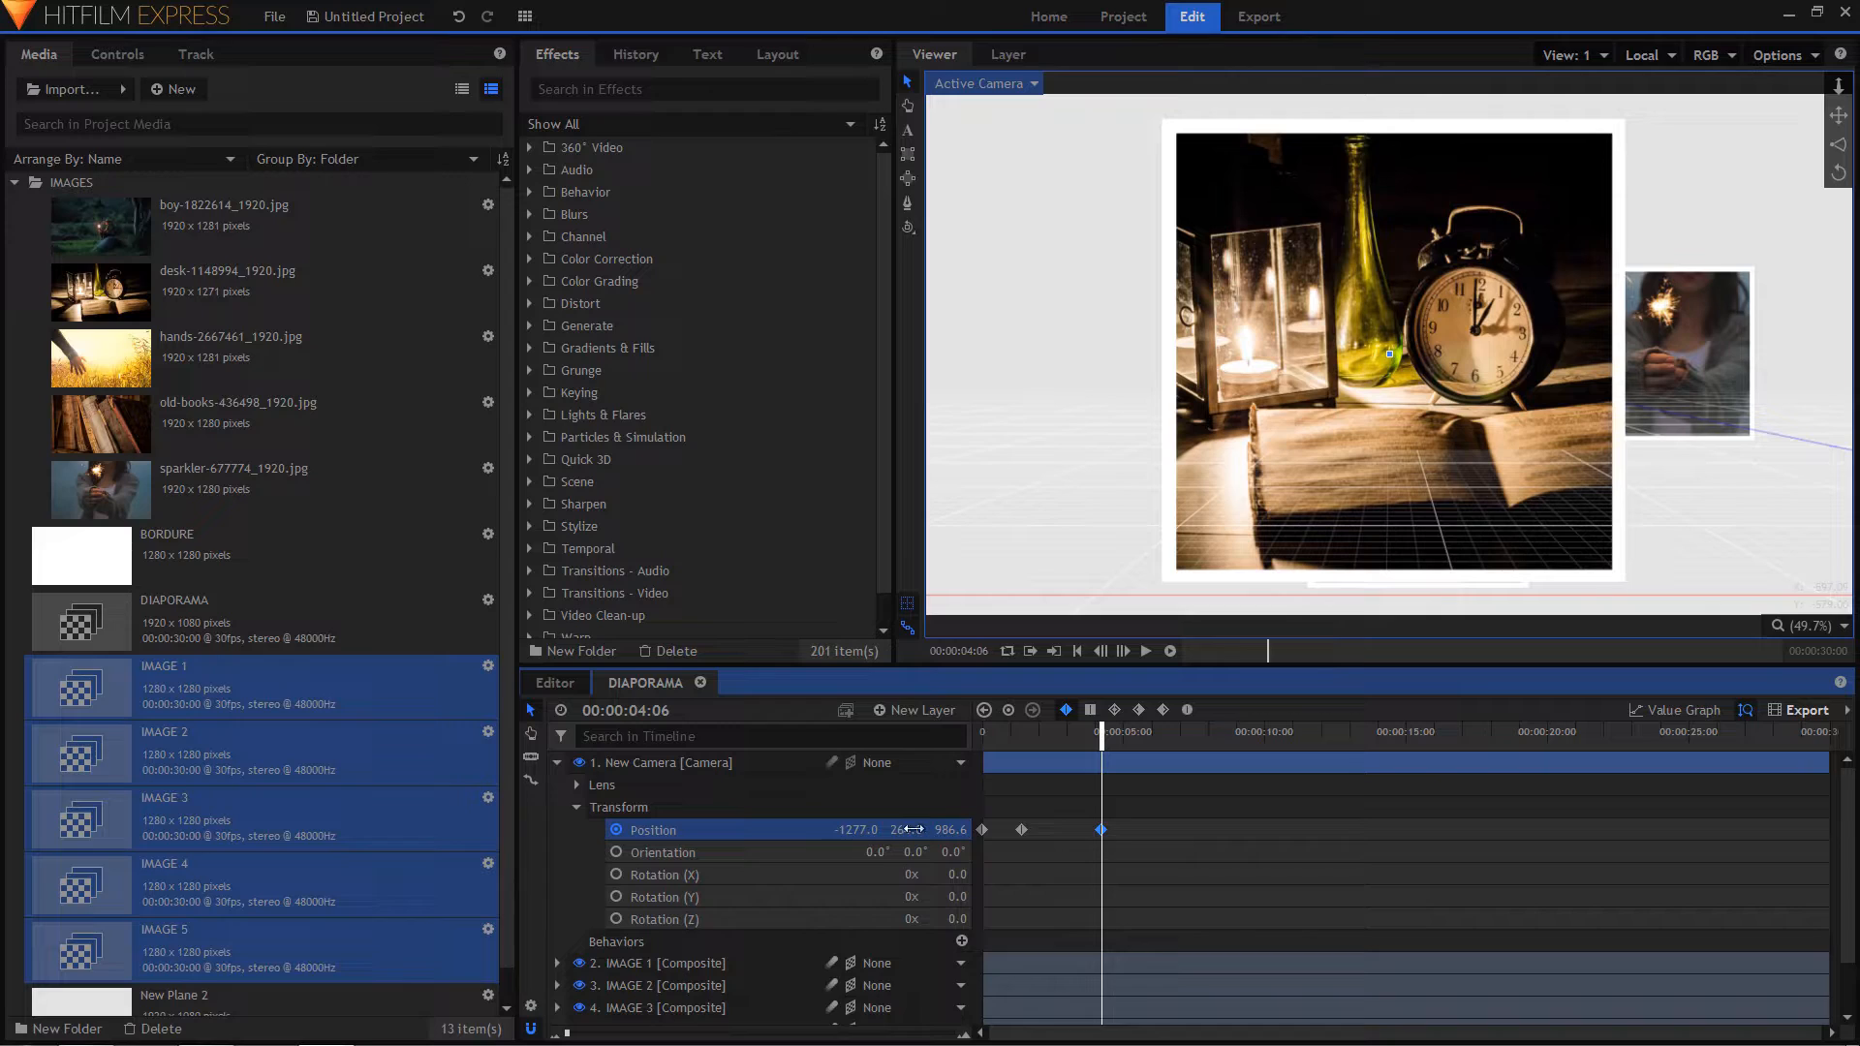
pyautogui.moveTo(1101, 733); pyautogui.dragTo(1144, 747)
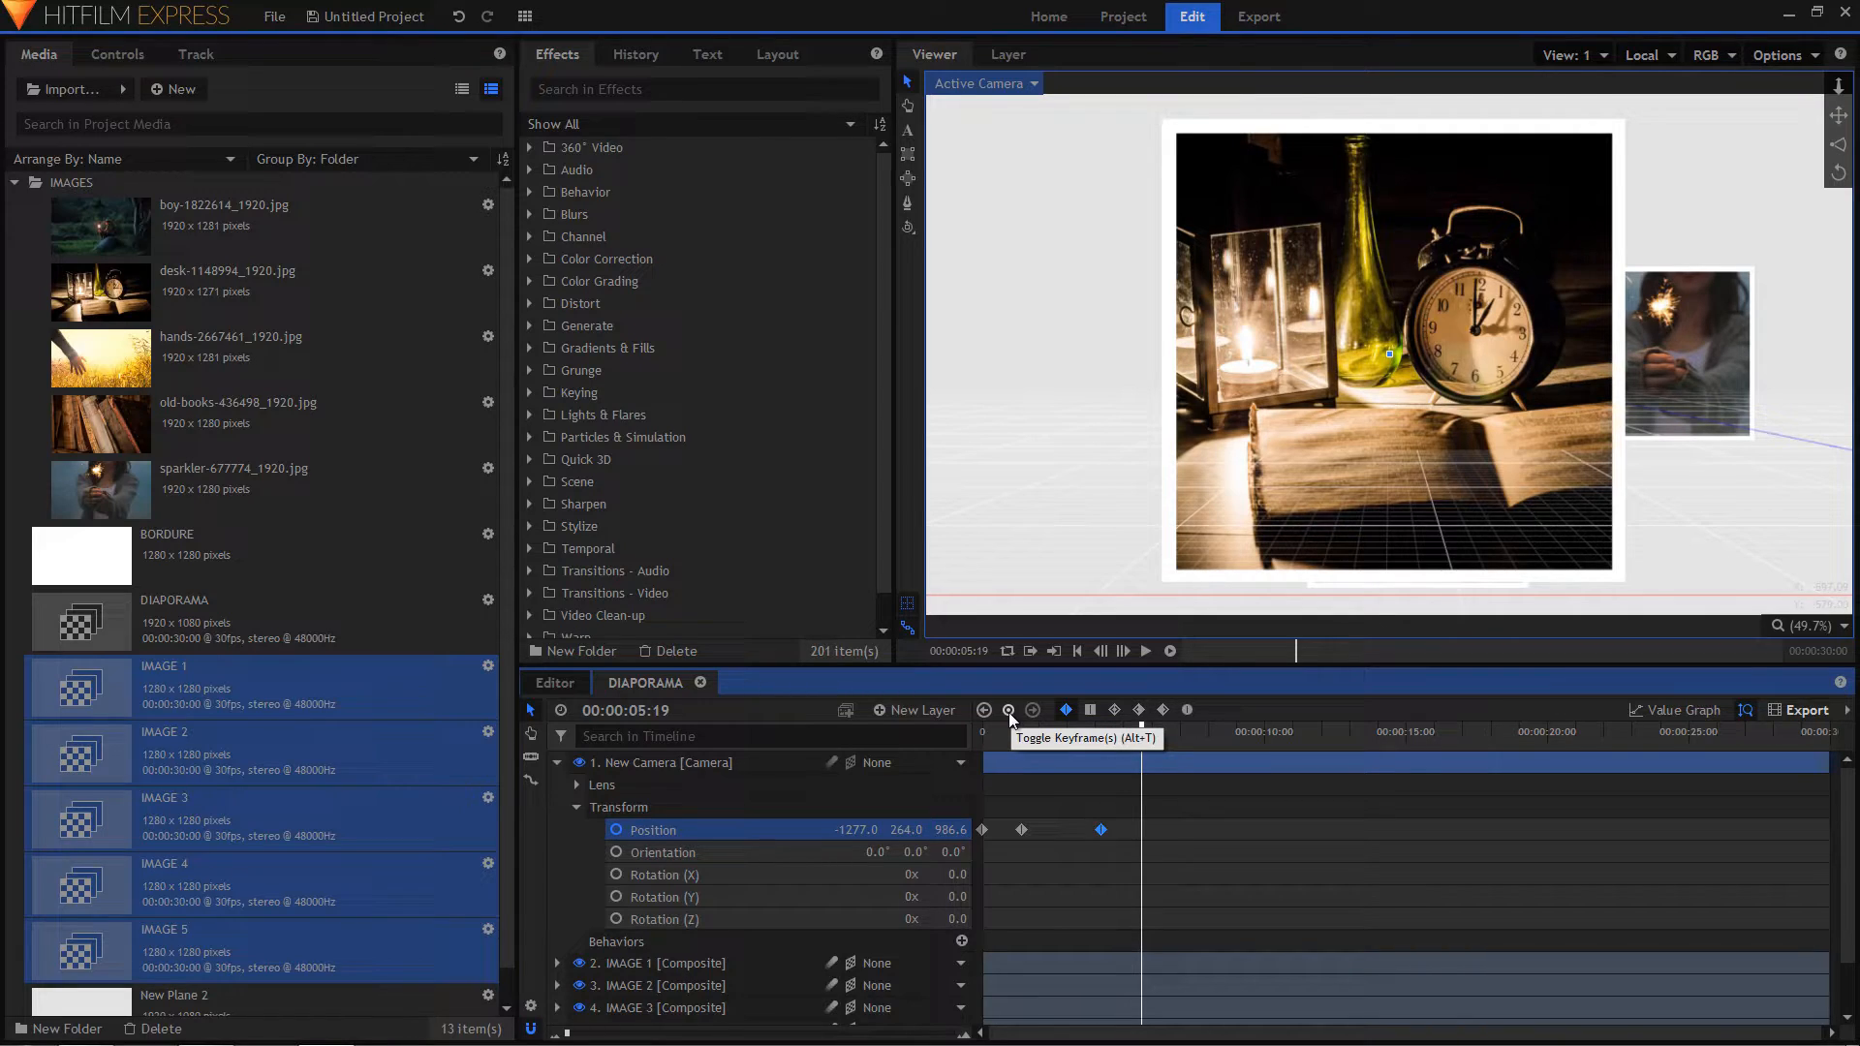
pyautogui.click(1008, 711)
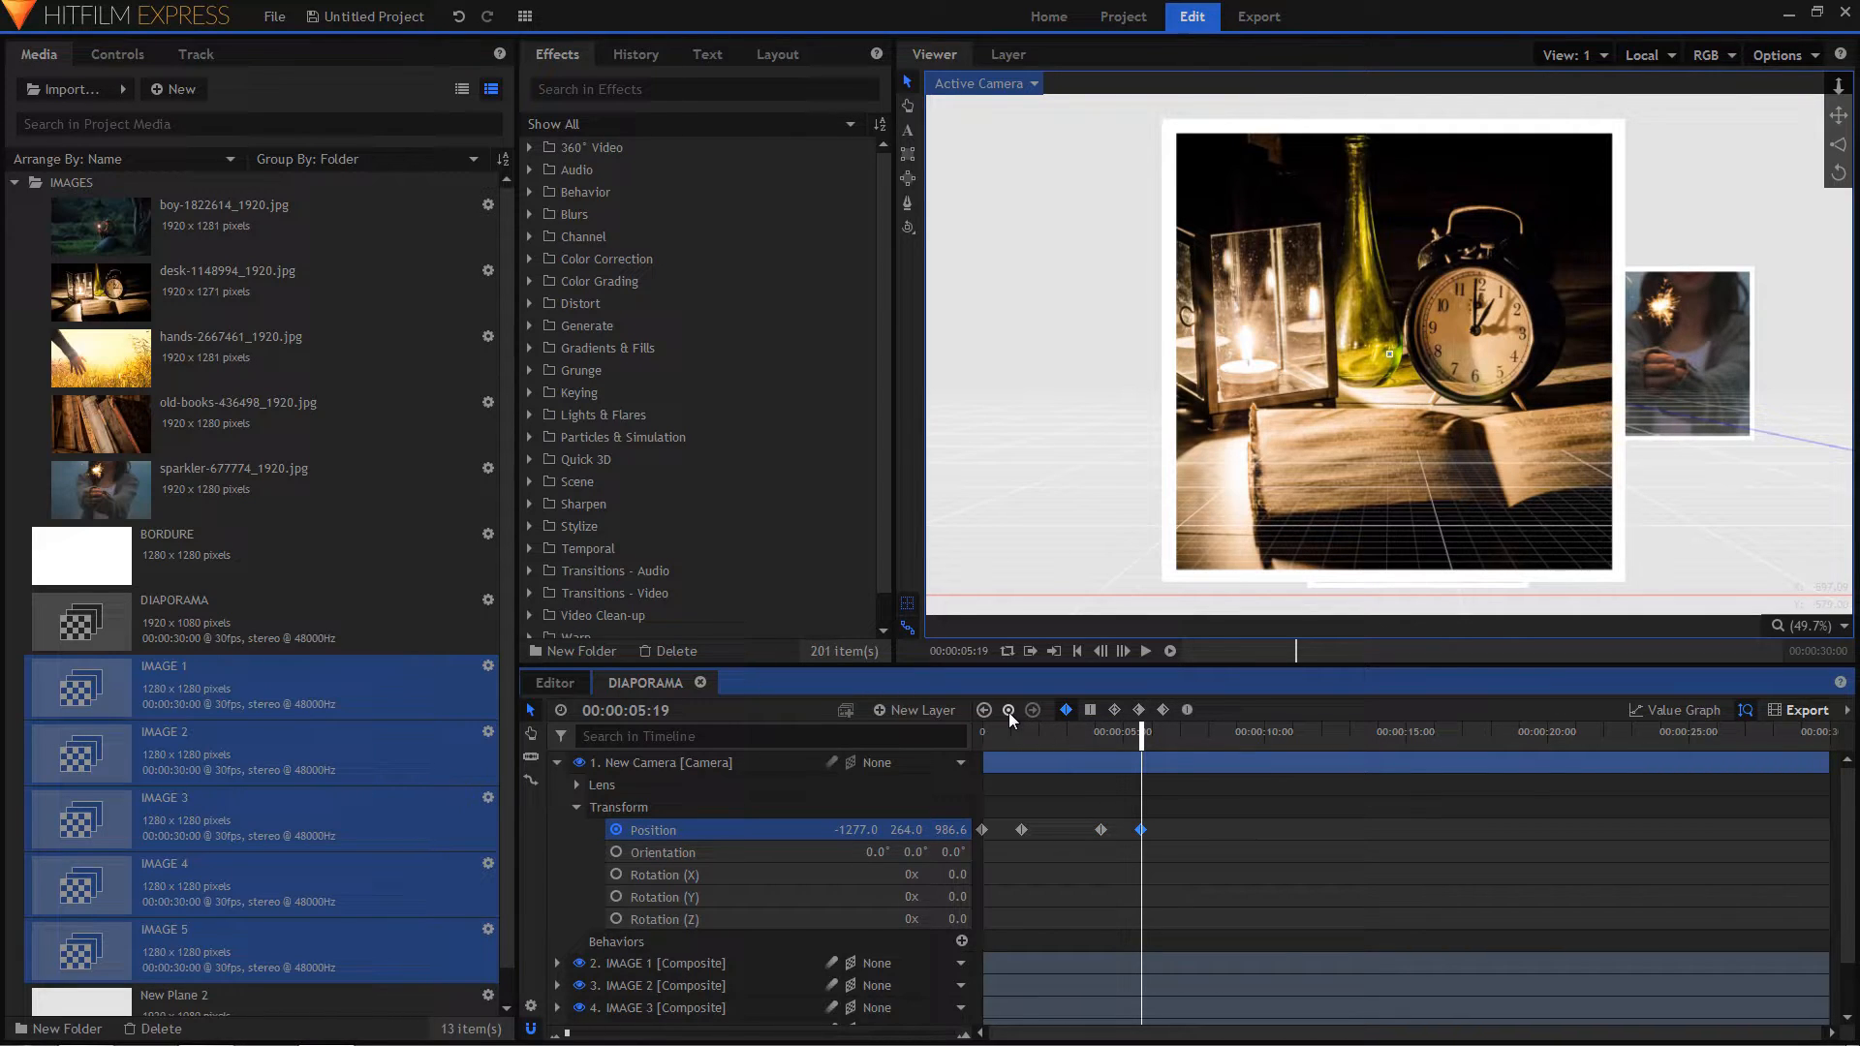
# - Frame IMAGE 3 with the camera at position 1243, -319, 570.6 at 00:00:08:21, and hold it with a keyframe at 00:00:10:01
pyautogui.moveTo(1145, 746); pyautogui.dragTo(1230, 754)
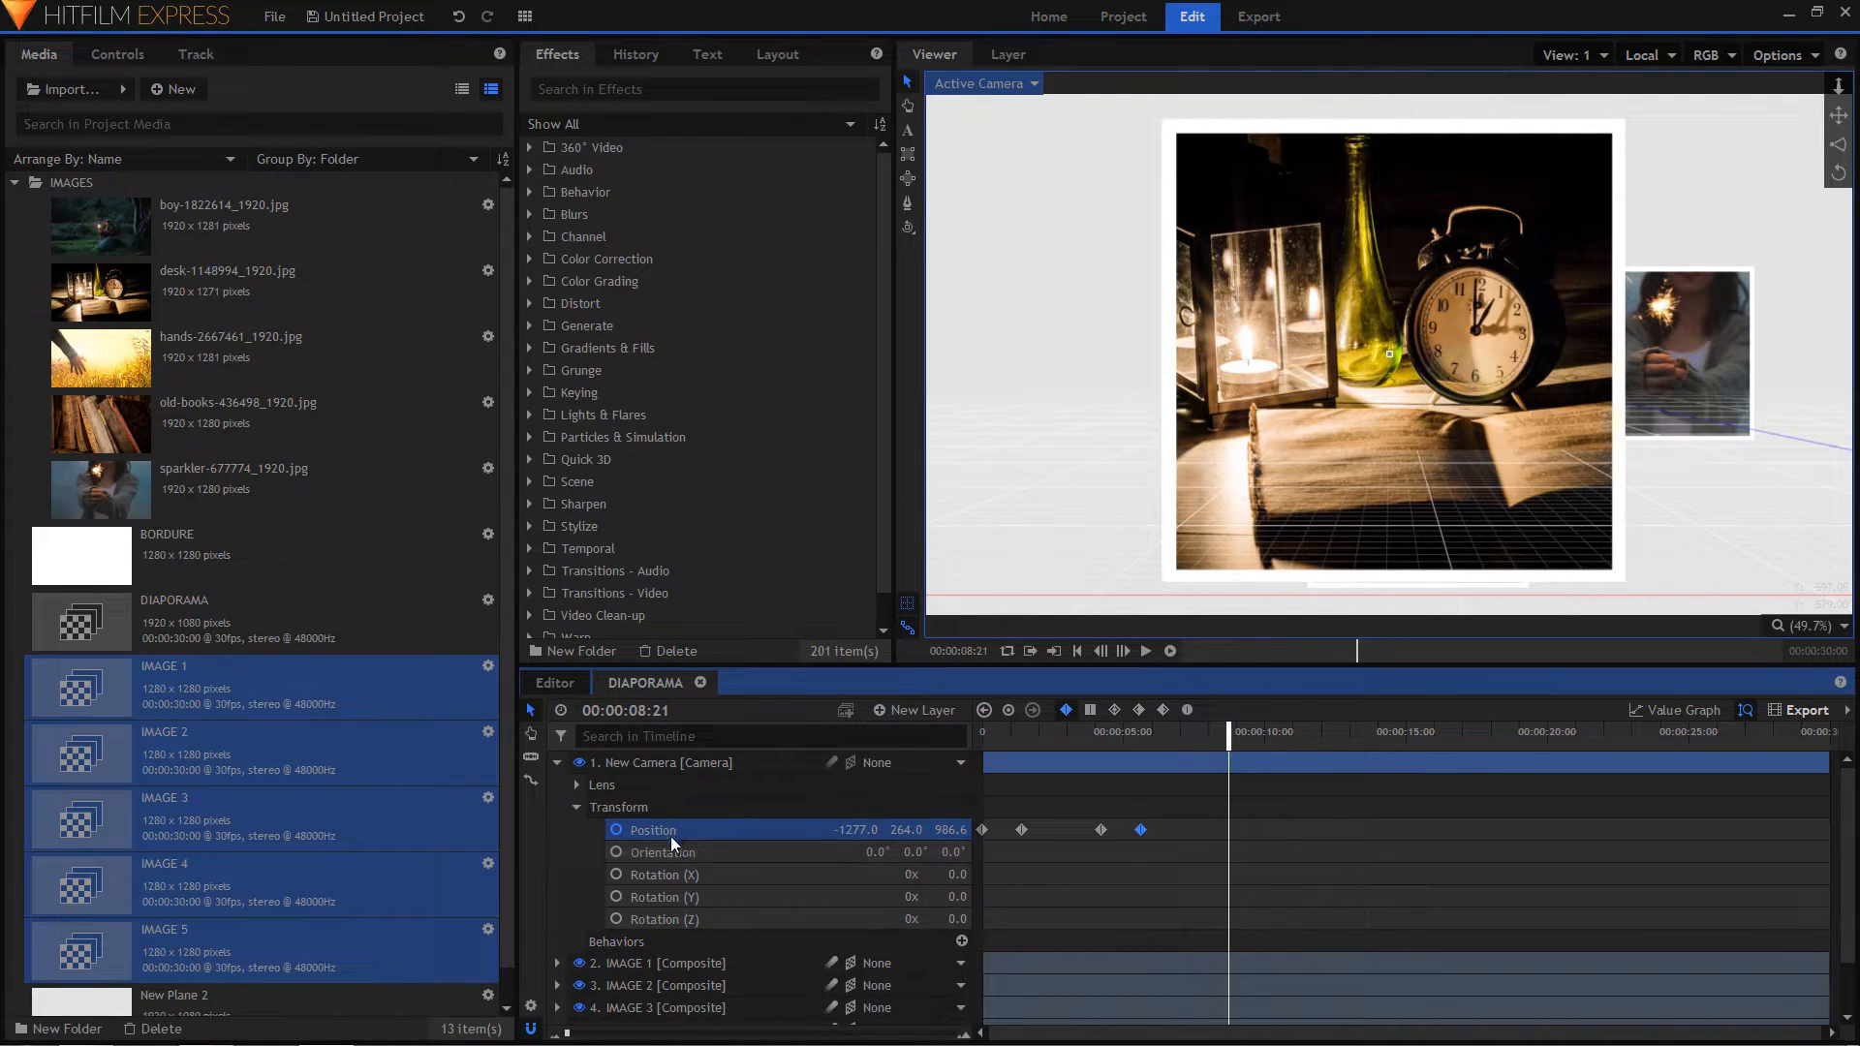
pyautogui.moveTo(856, 830); pyautogui.dragTo(1100, 830)
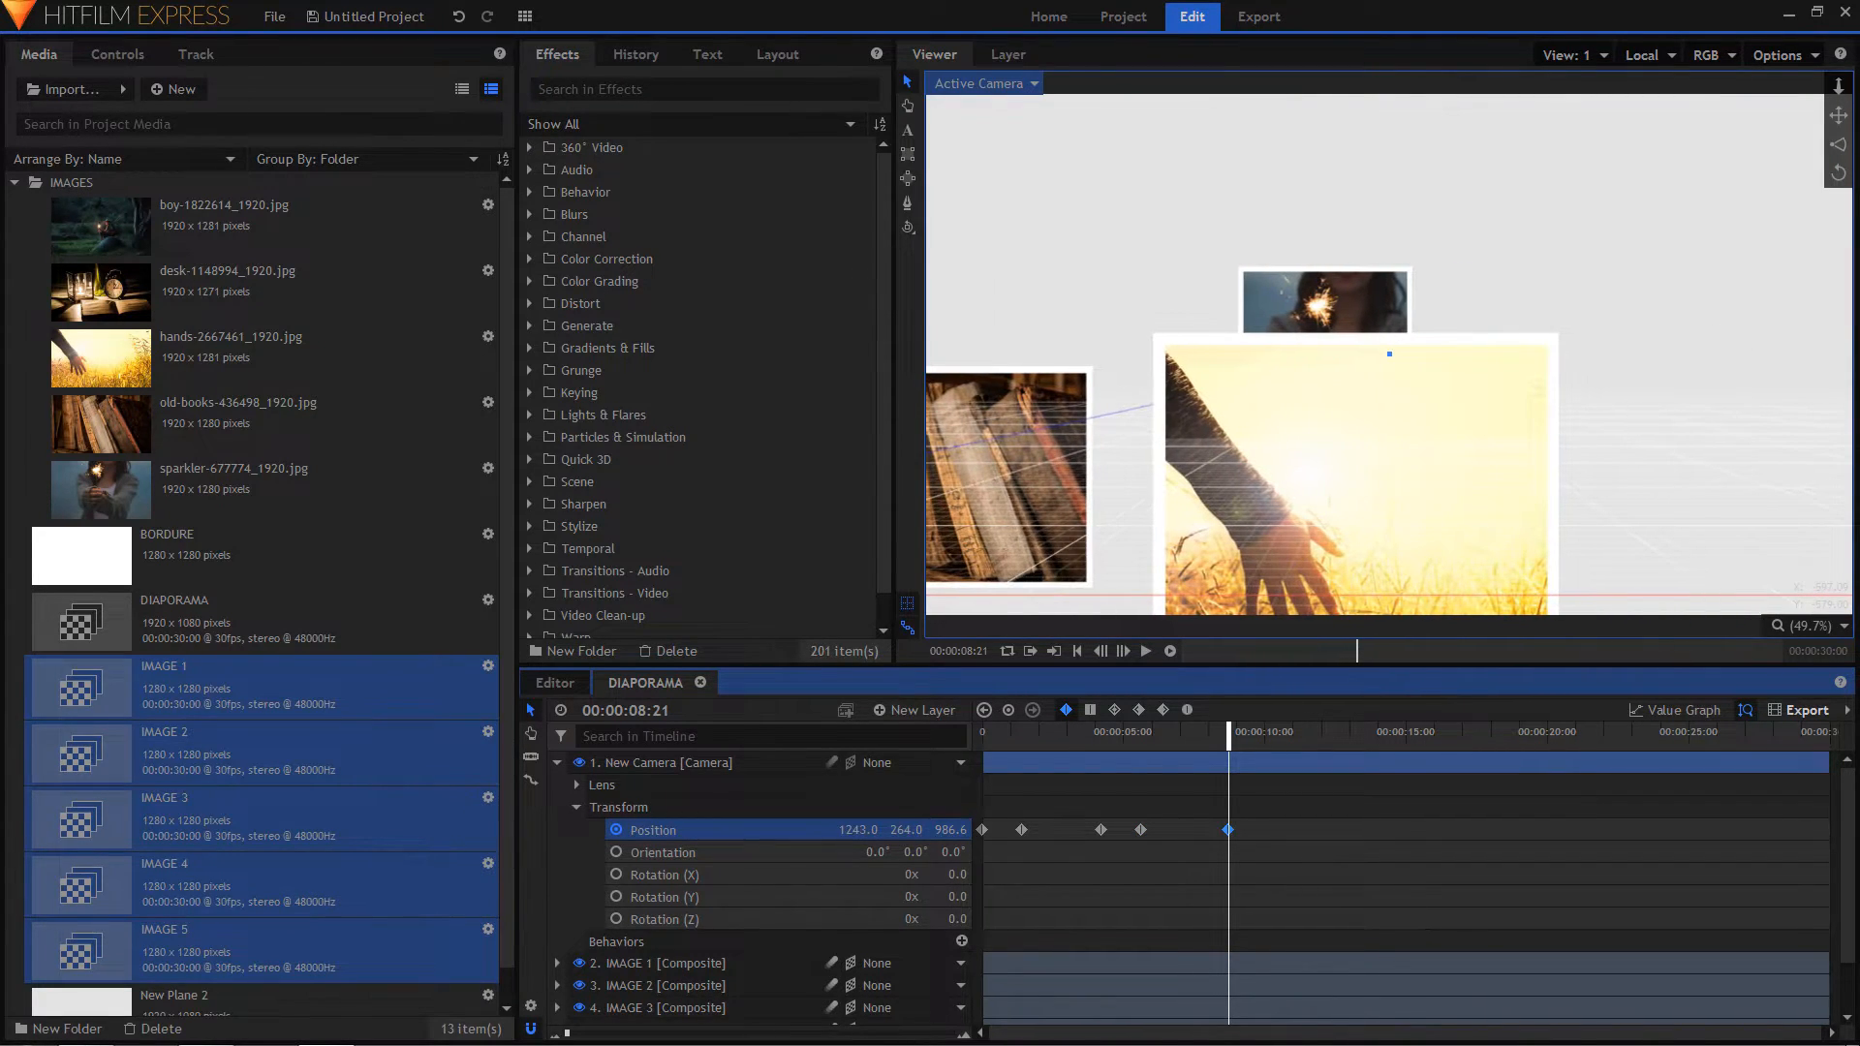
pyautogui.moveTo(908, 830)
pyautogui.mouseDown()
pyautogui.moveTo(858, 830)
pyautogui.moveTo(980, 830)
pyautogui.moveTo(903, 830)
pyautogui.mouseUp()
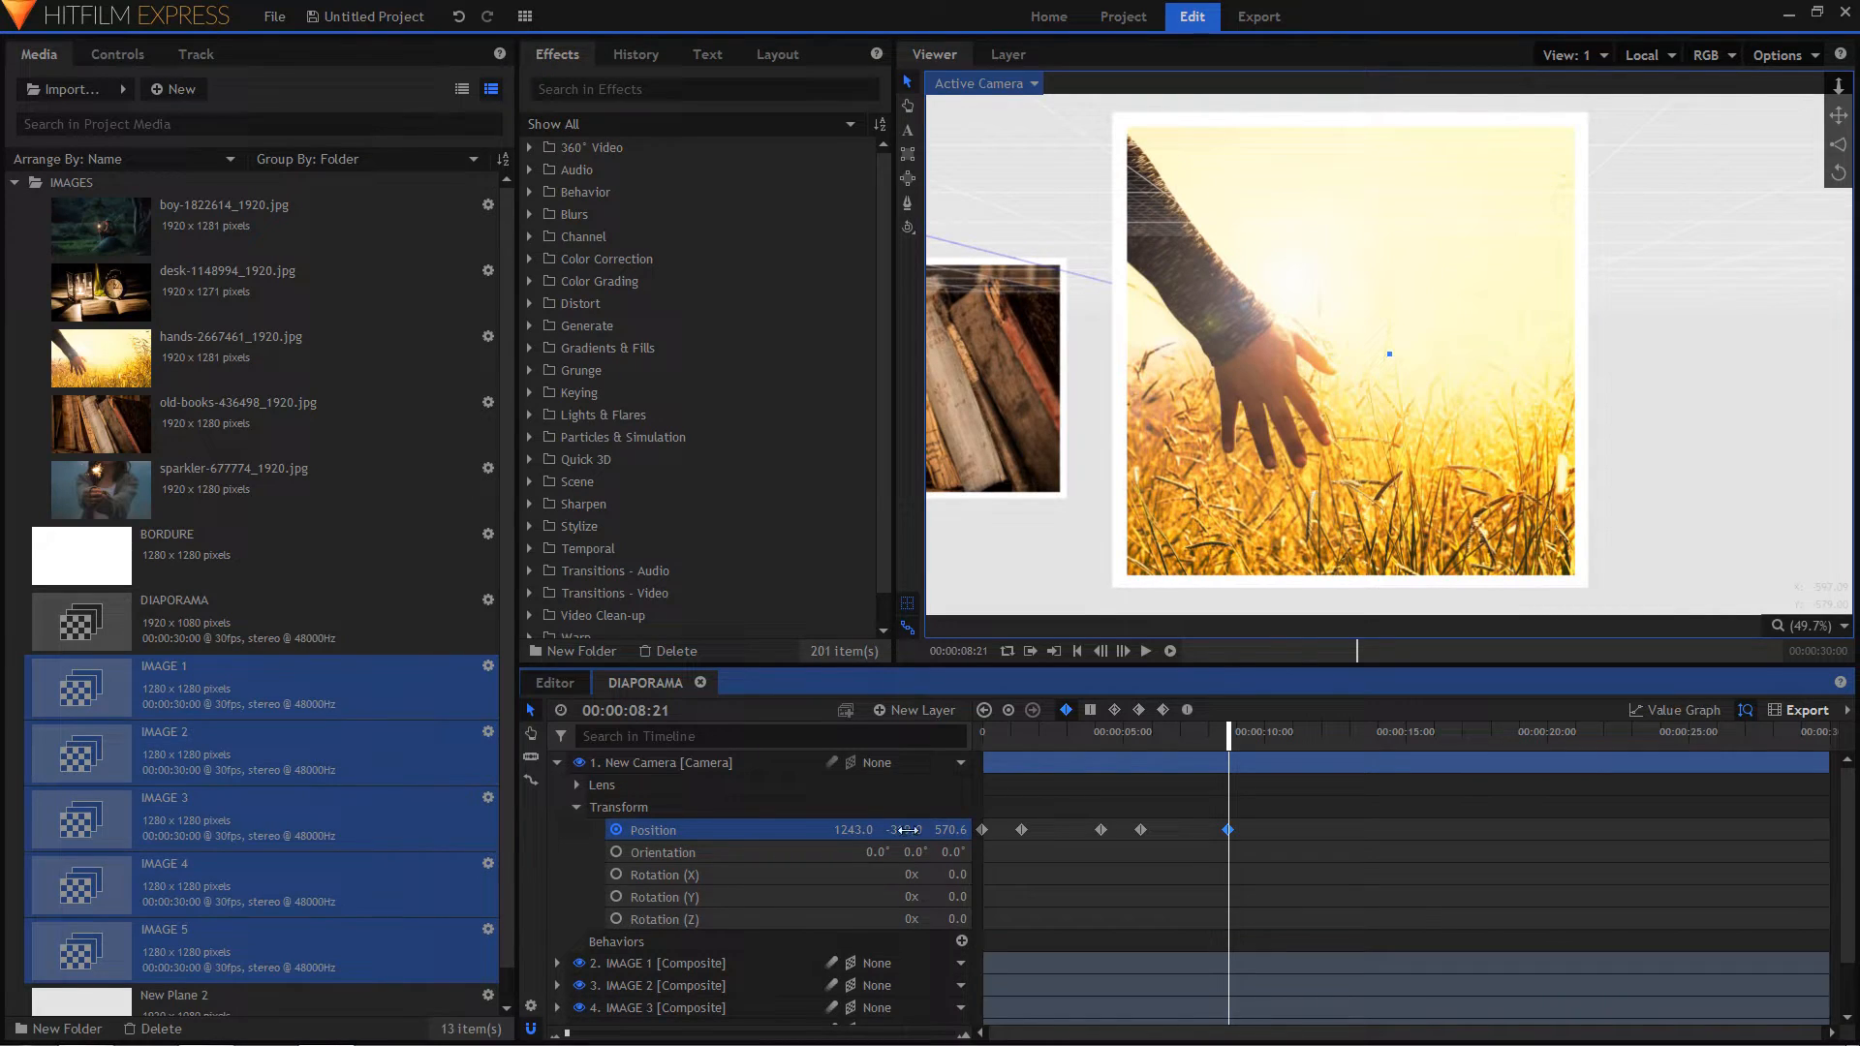
pyautogui.moveTo(1228, 738); pyautogui.dragTo(1266, 746)
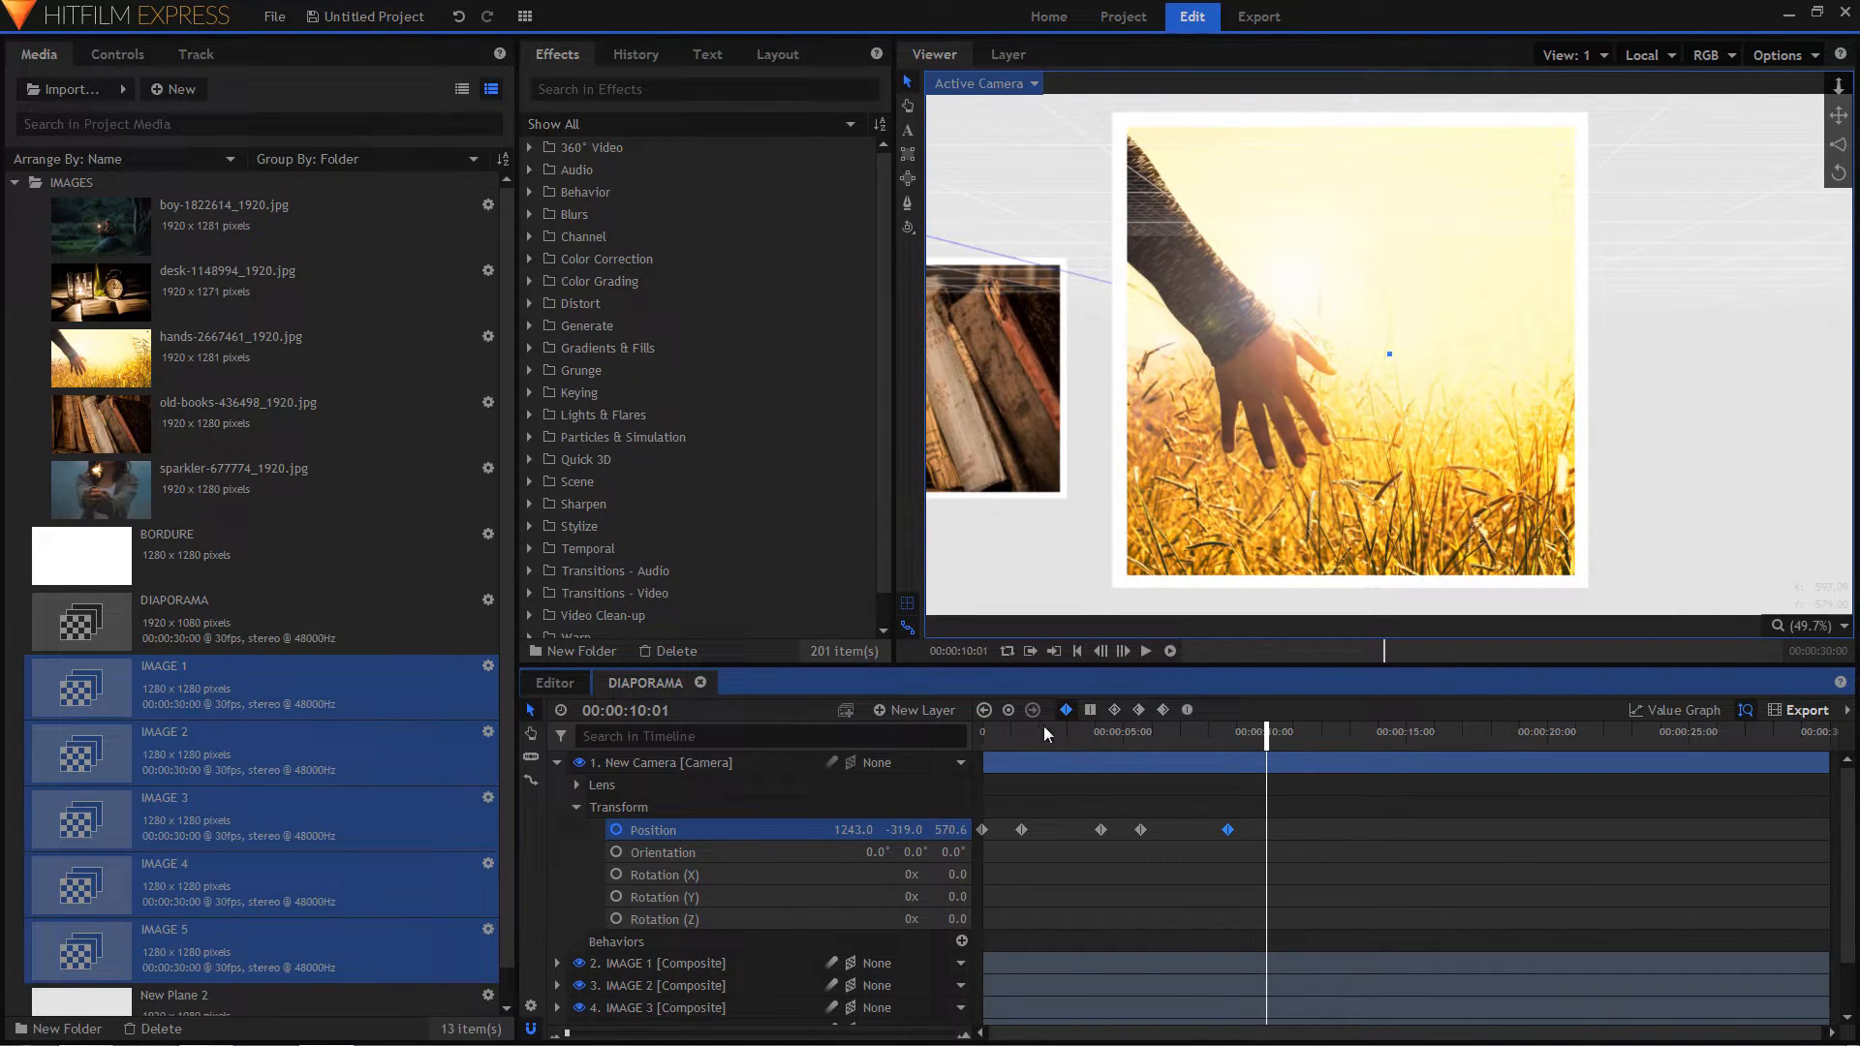
pyautogui.click(1008, 714)
# - Frame the sparkler photo in IMAGE 5 with the camera at position 788, 258, -3131.3 at 00:00:13:04
pyautogui.moveTo(1278, 740); pyautogui.dragTo(1357, 751)
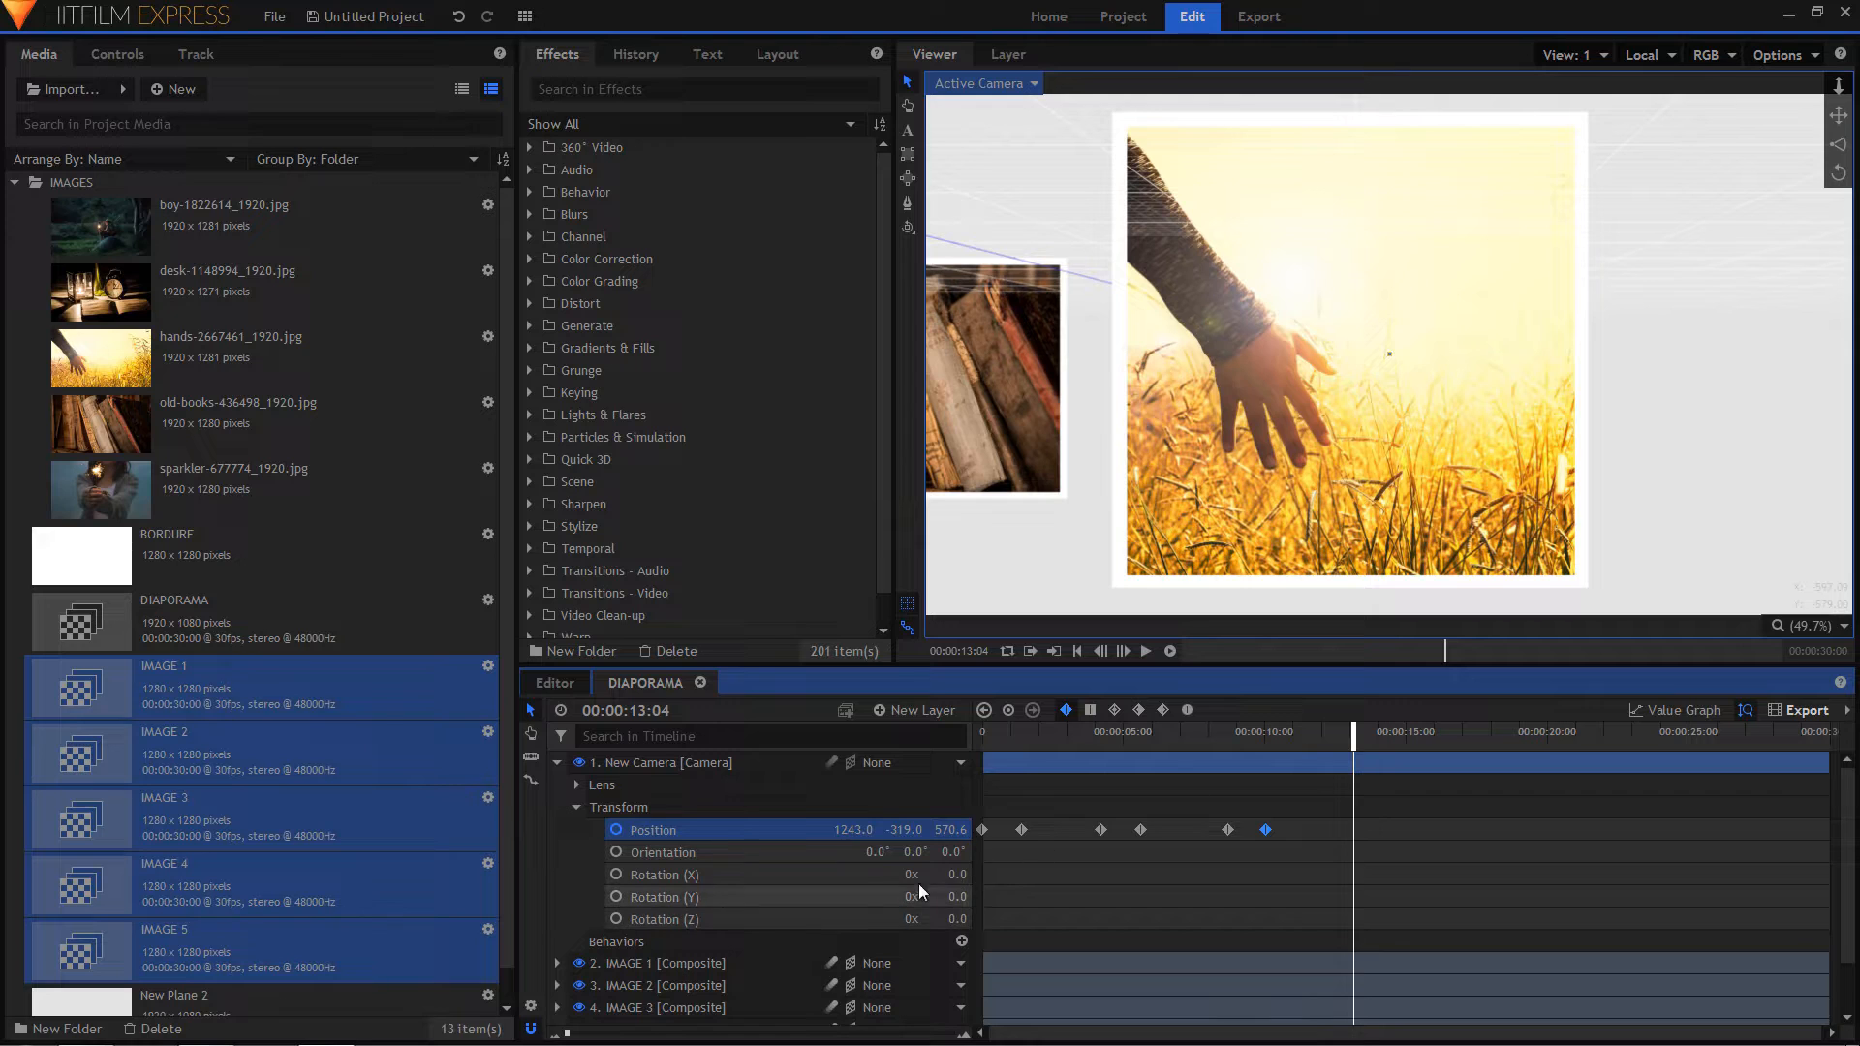
pyautogui.moveTo(856, 830); pyautogui.dragTo(746, 830)
pyautogui.moveTo(946, 830); pyautogui.dragTo(590, 830)
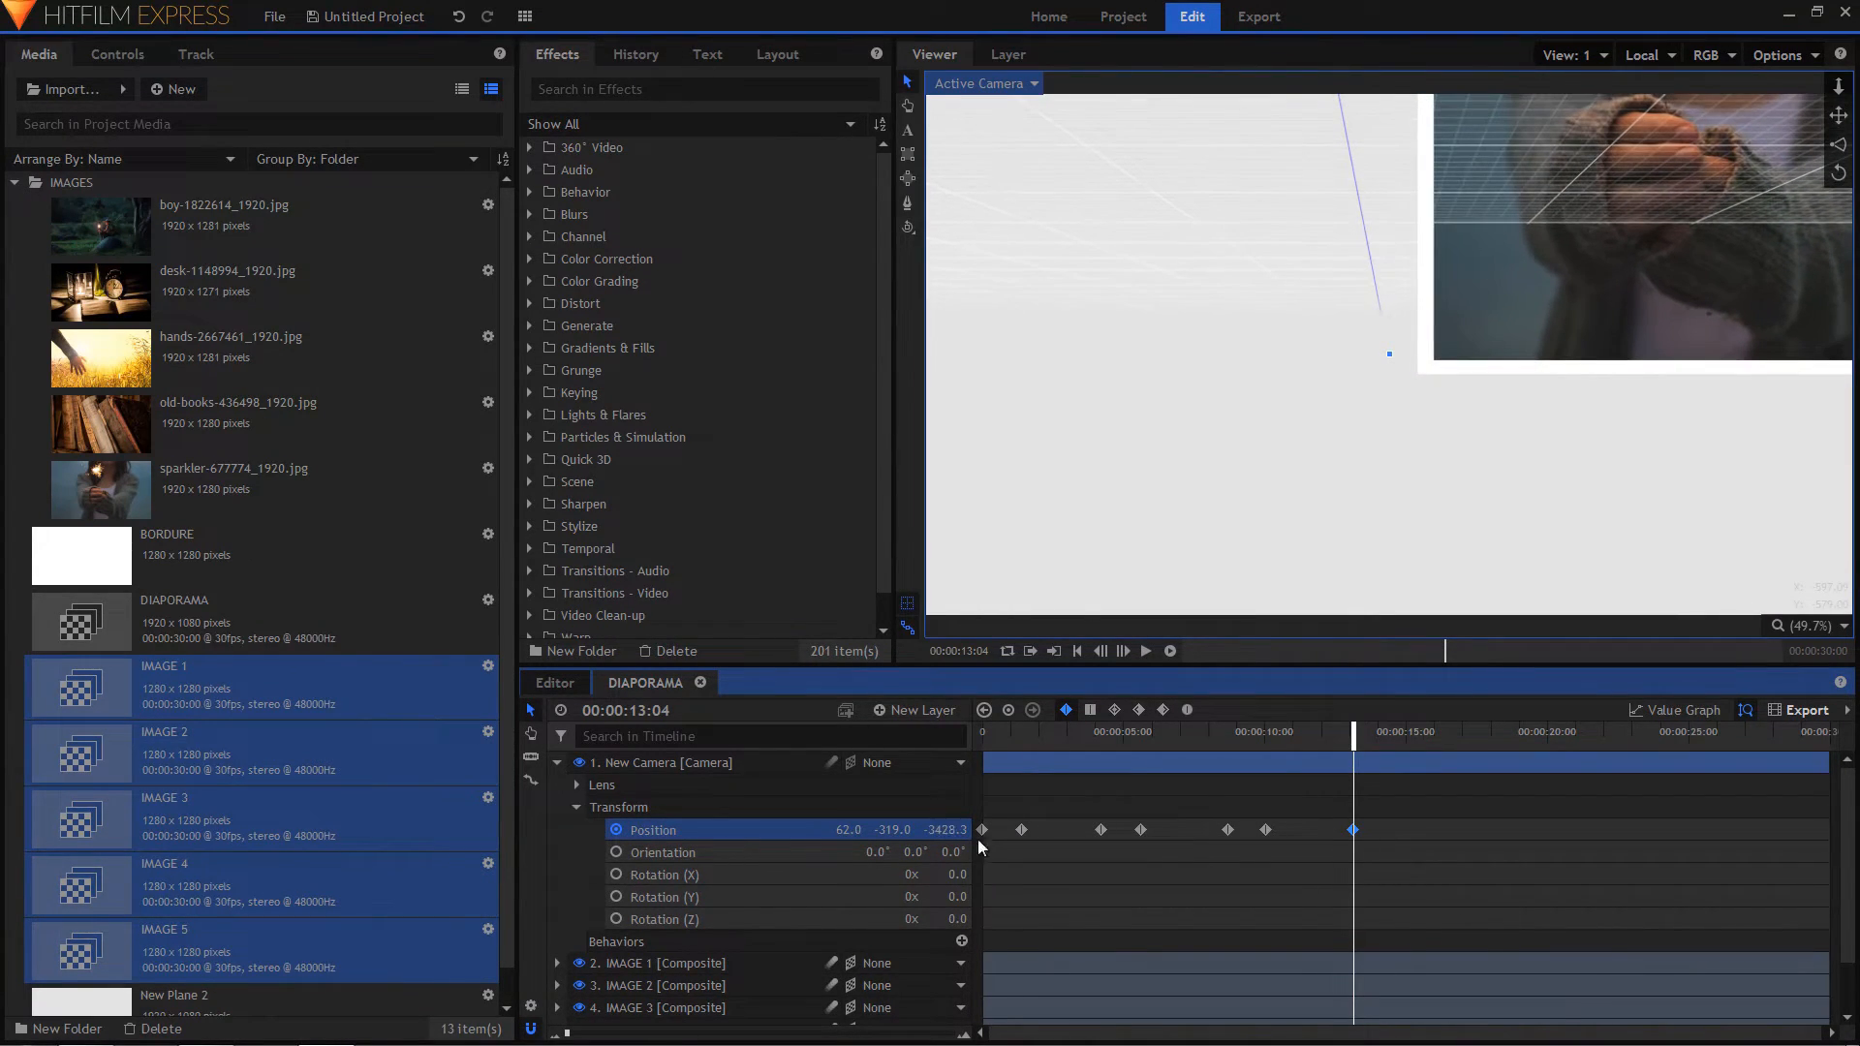
pyautogui.moveTo(888, 830)
pyautogui.mouseDown()
pyautogui.moveTo(941, 832)
pyautogui.moveTo(867, 830)
pyautogui.moveTo(888, 830)
pyautogui.mouseUp()
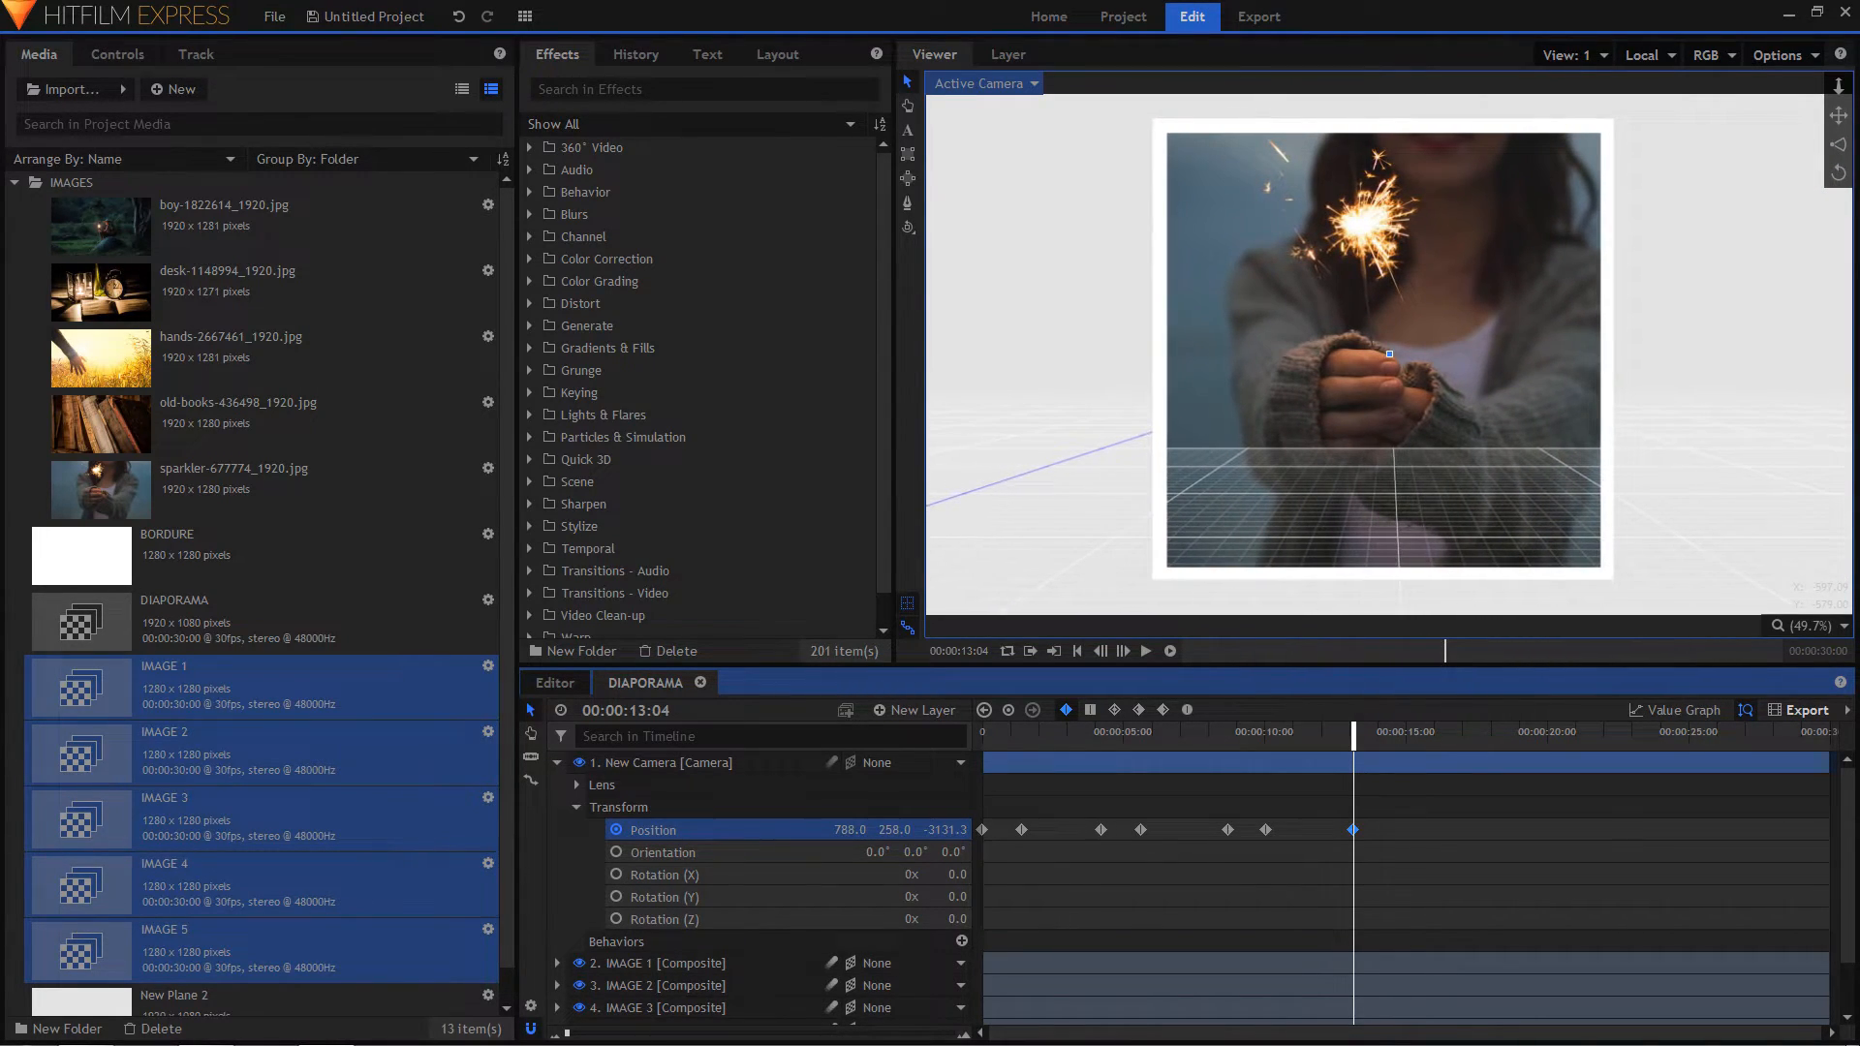
# - Hold IMAGE 5 with a camera position keyframe at 00:00:14:21, and frame the old-books photo at position -1143, -467, -1526.3 at 00:00:18:10
pyautogui.moveTo(1361, 742); pyautogui.dragTo(1405, 742)
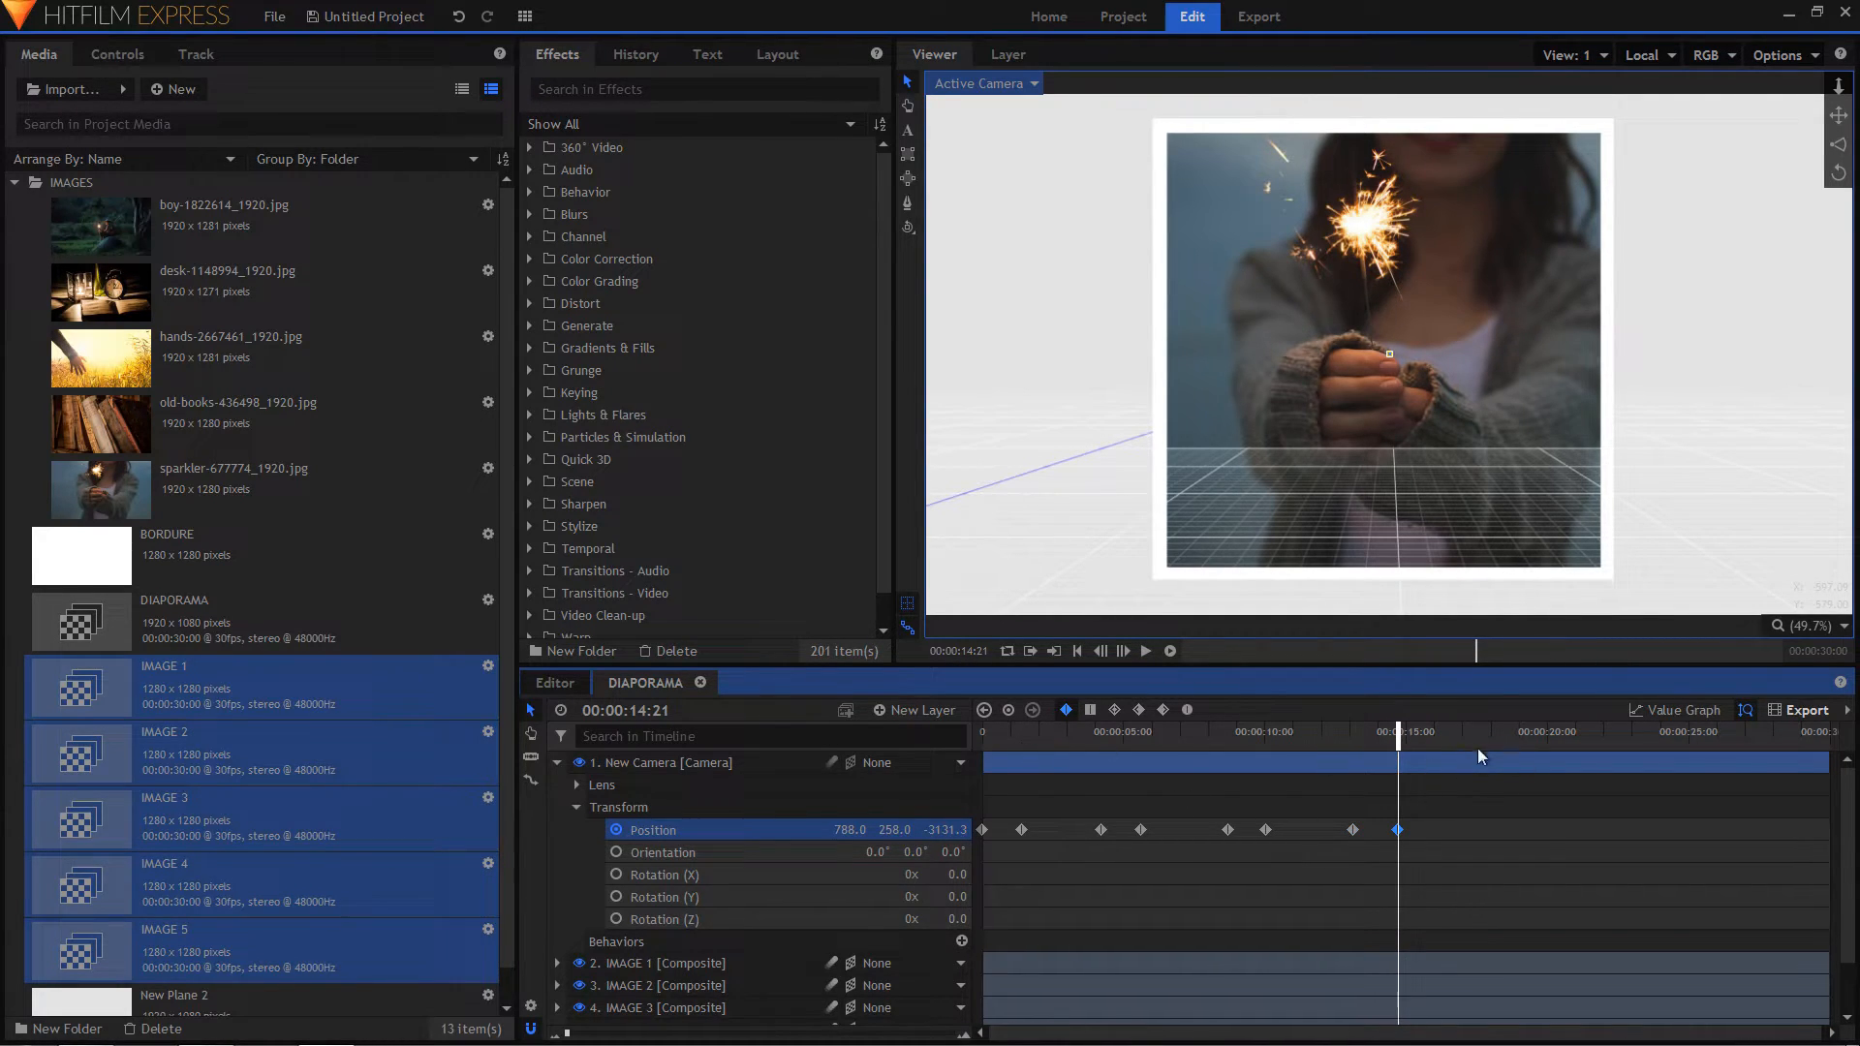
pyautogui.moveTo(1399, 738); pyautogui.dragTo(1503, 744)
pyautogui.click(851, 830)
pyautogui.write('390')
pyautogui.press('Return')
pyautogui.moveTo(851, 830)
pyautogui.mouseDown()
pyautogui.moveTo(950, 830)
pyautogui.moveTo(885, 831)
pyautogui.mouseUp()
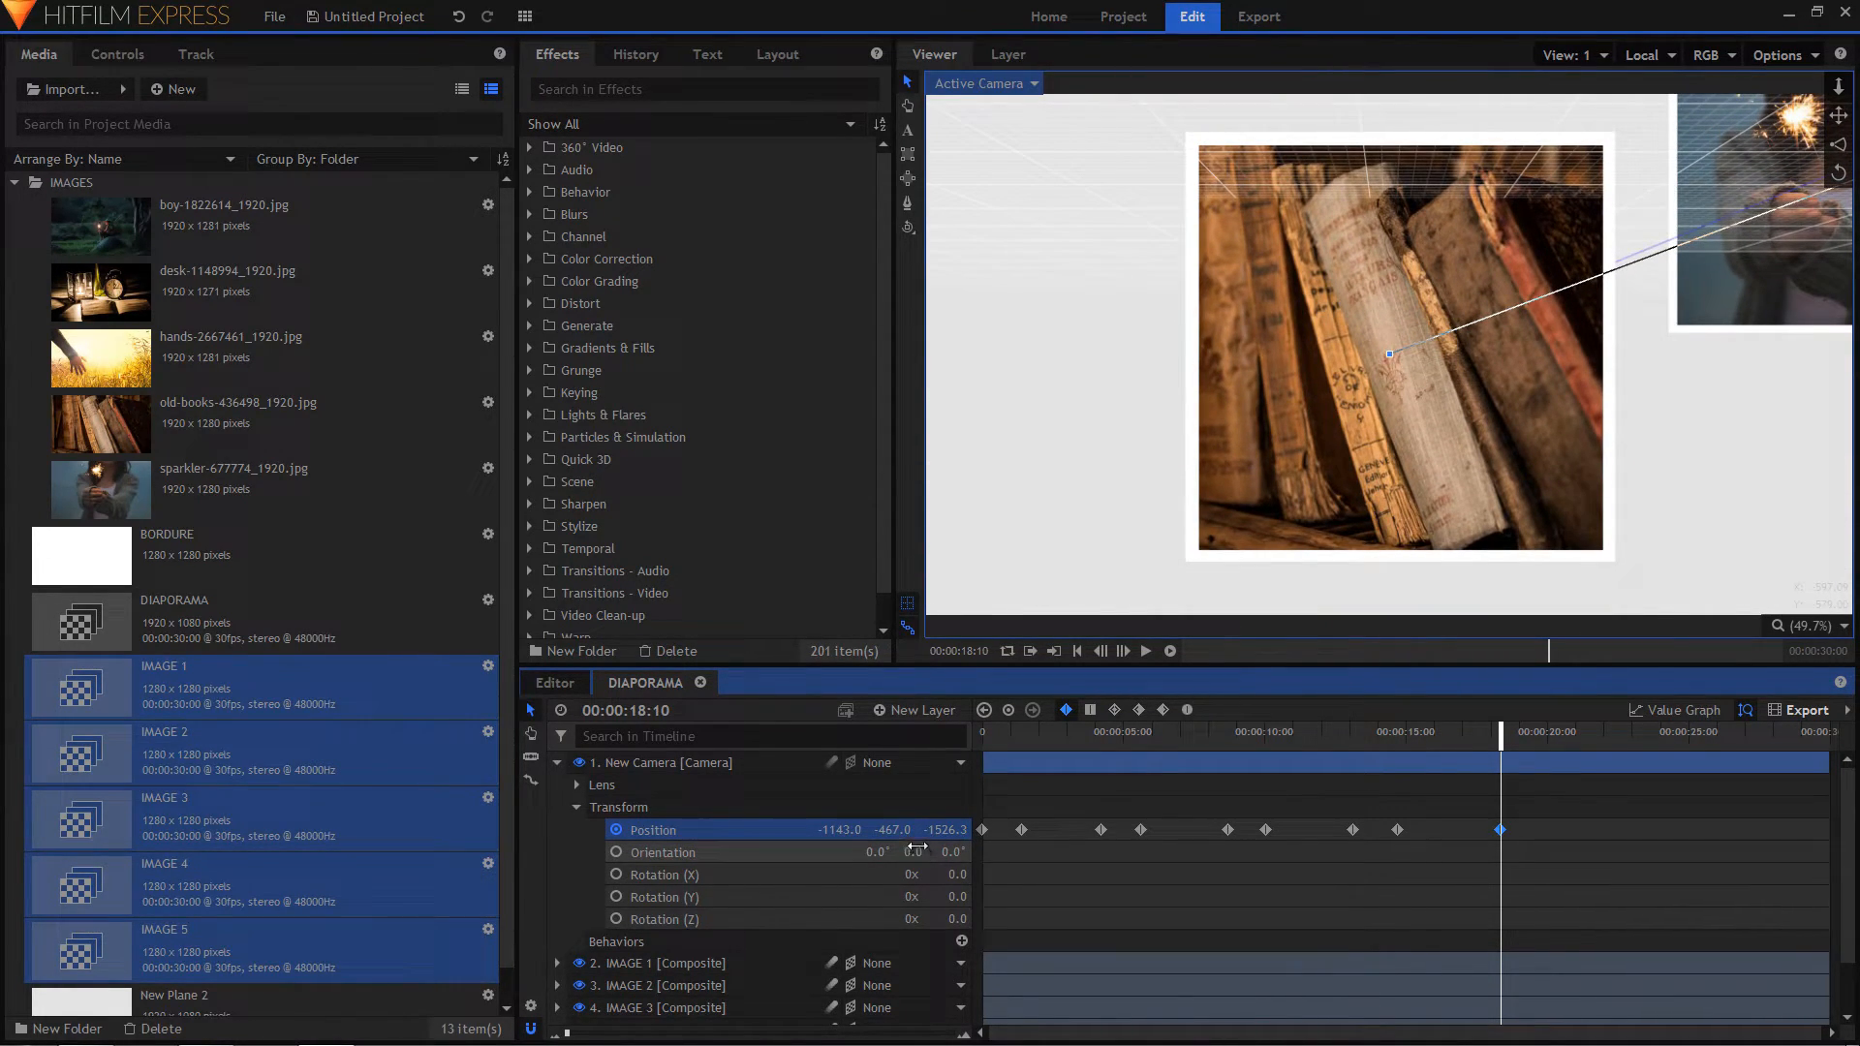
# - Hold the old-books photo with a keyframe at 00:00:19:23, and pull the camera back to position 38, 5, 2902.6 at 00:00:22:15
pyautogui.moveTo(1500, 746); pyautogui.dragTo(1541, 746)
pyautogui.click(1007, 710)
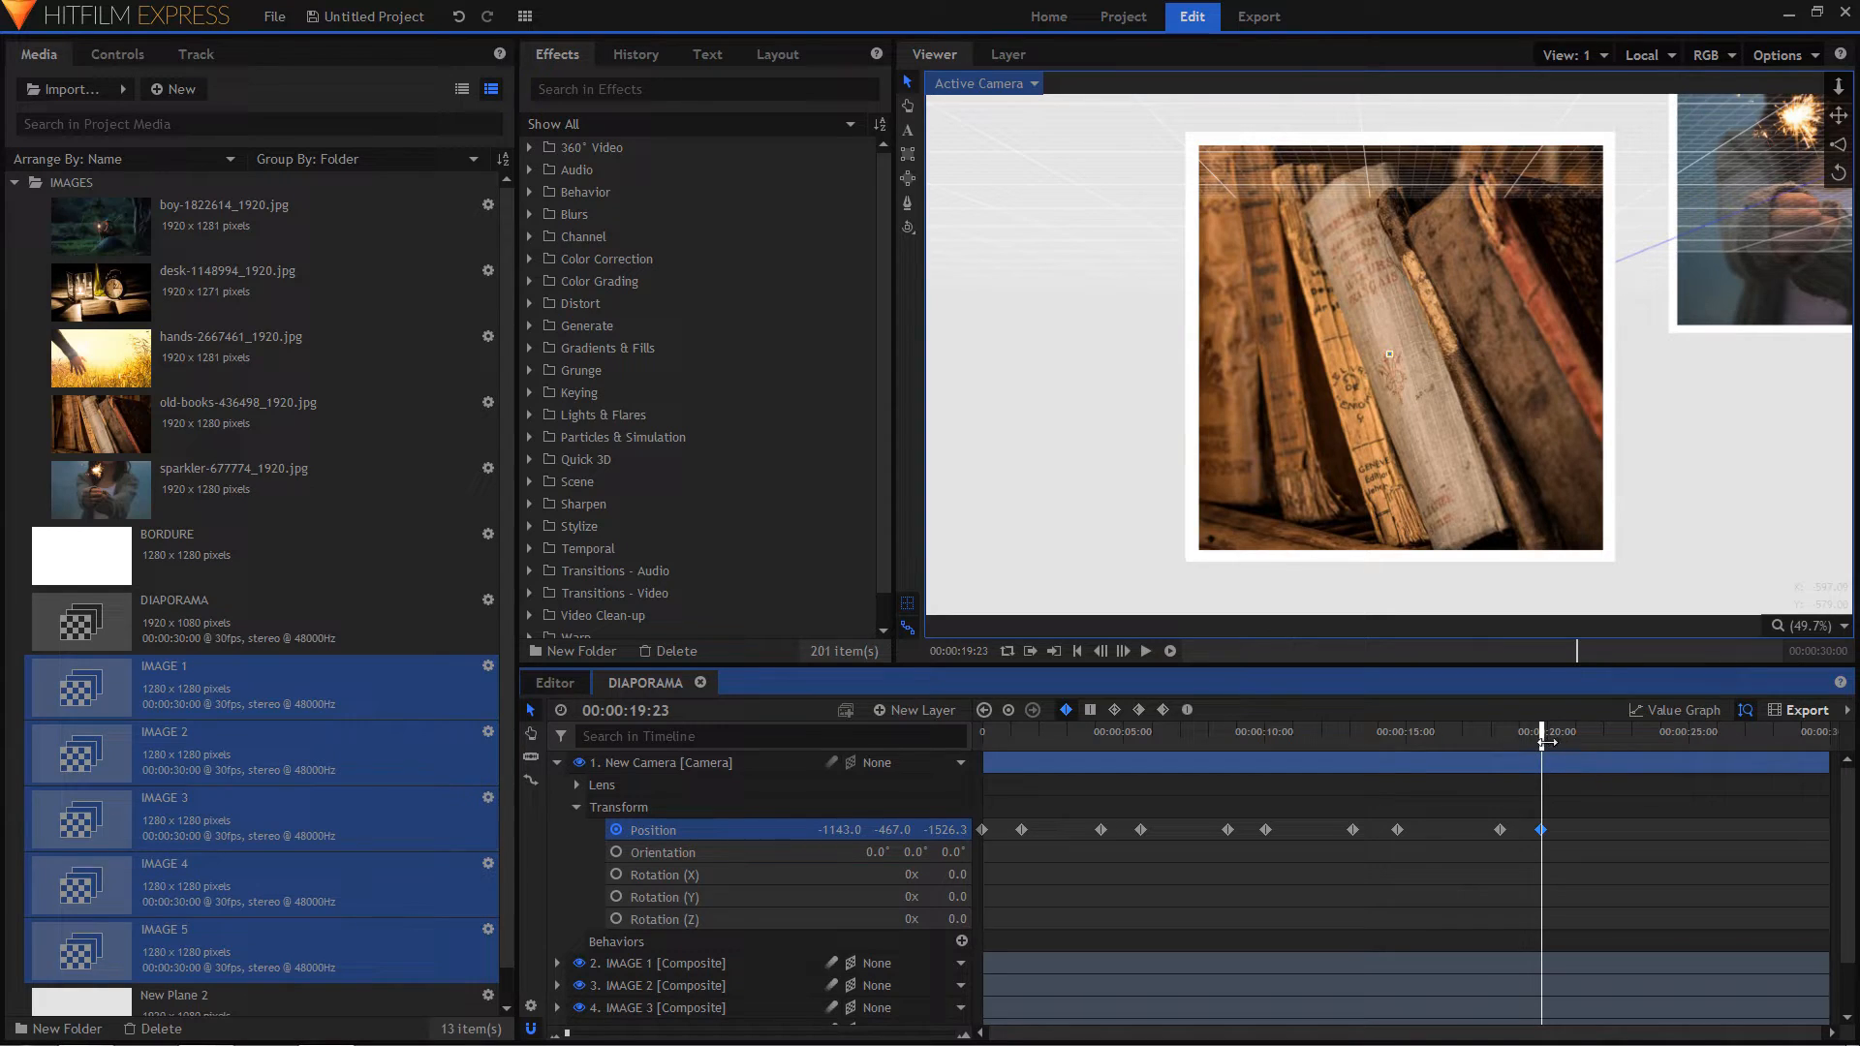
pyautogui.moveTo(1542, 741); pyautogui.dragTo(1622, 763)
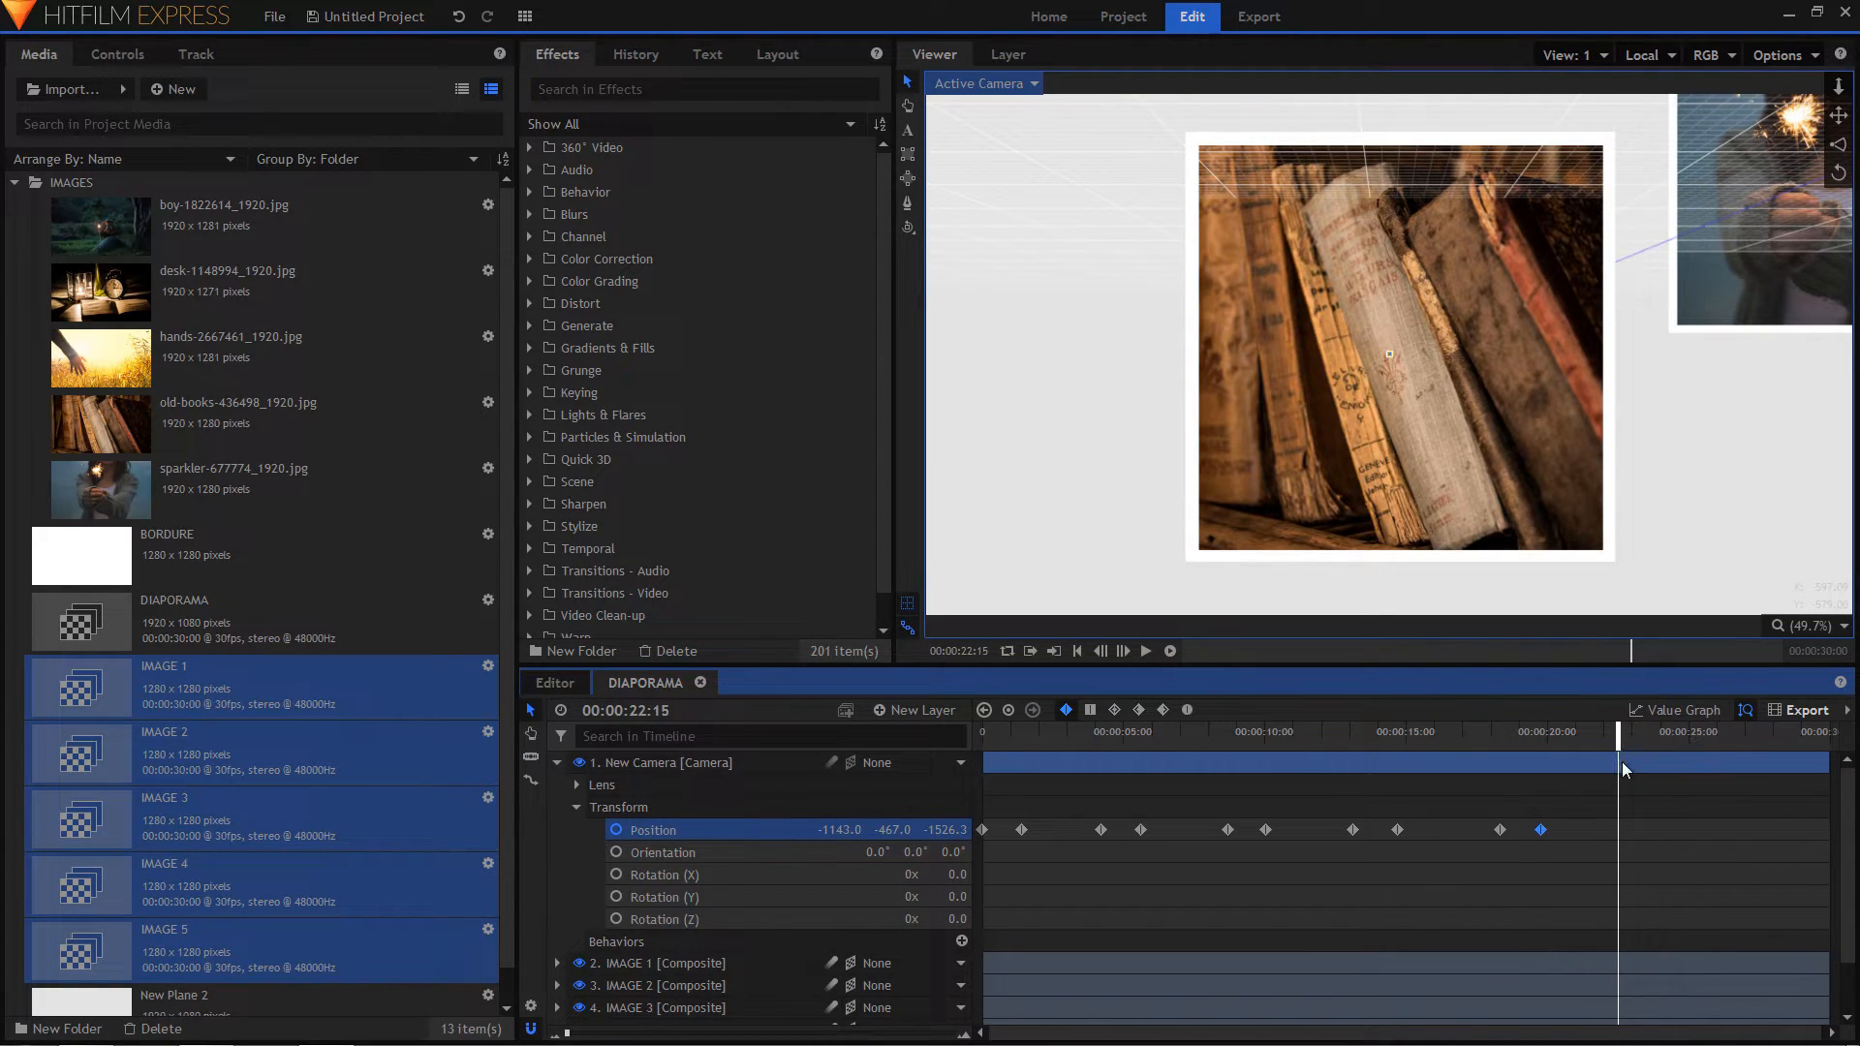
pyautogui.moveTo(845, 830); pyautogui.dragTo(1821, 830)
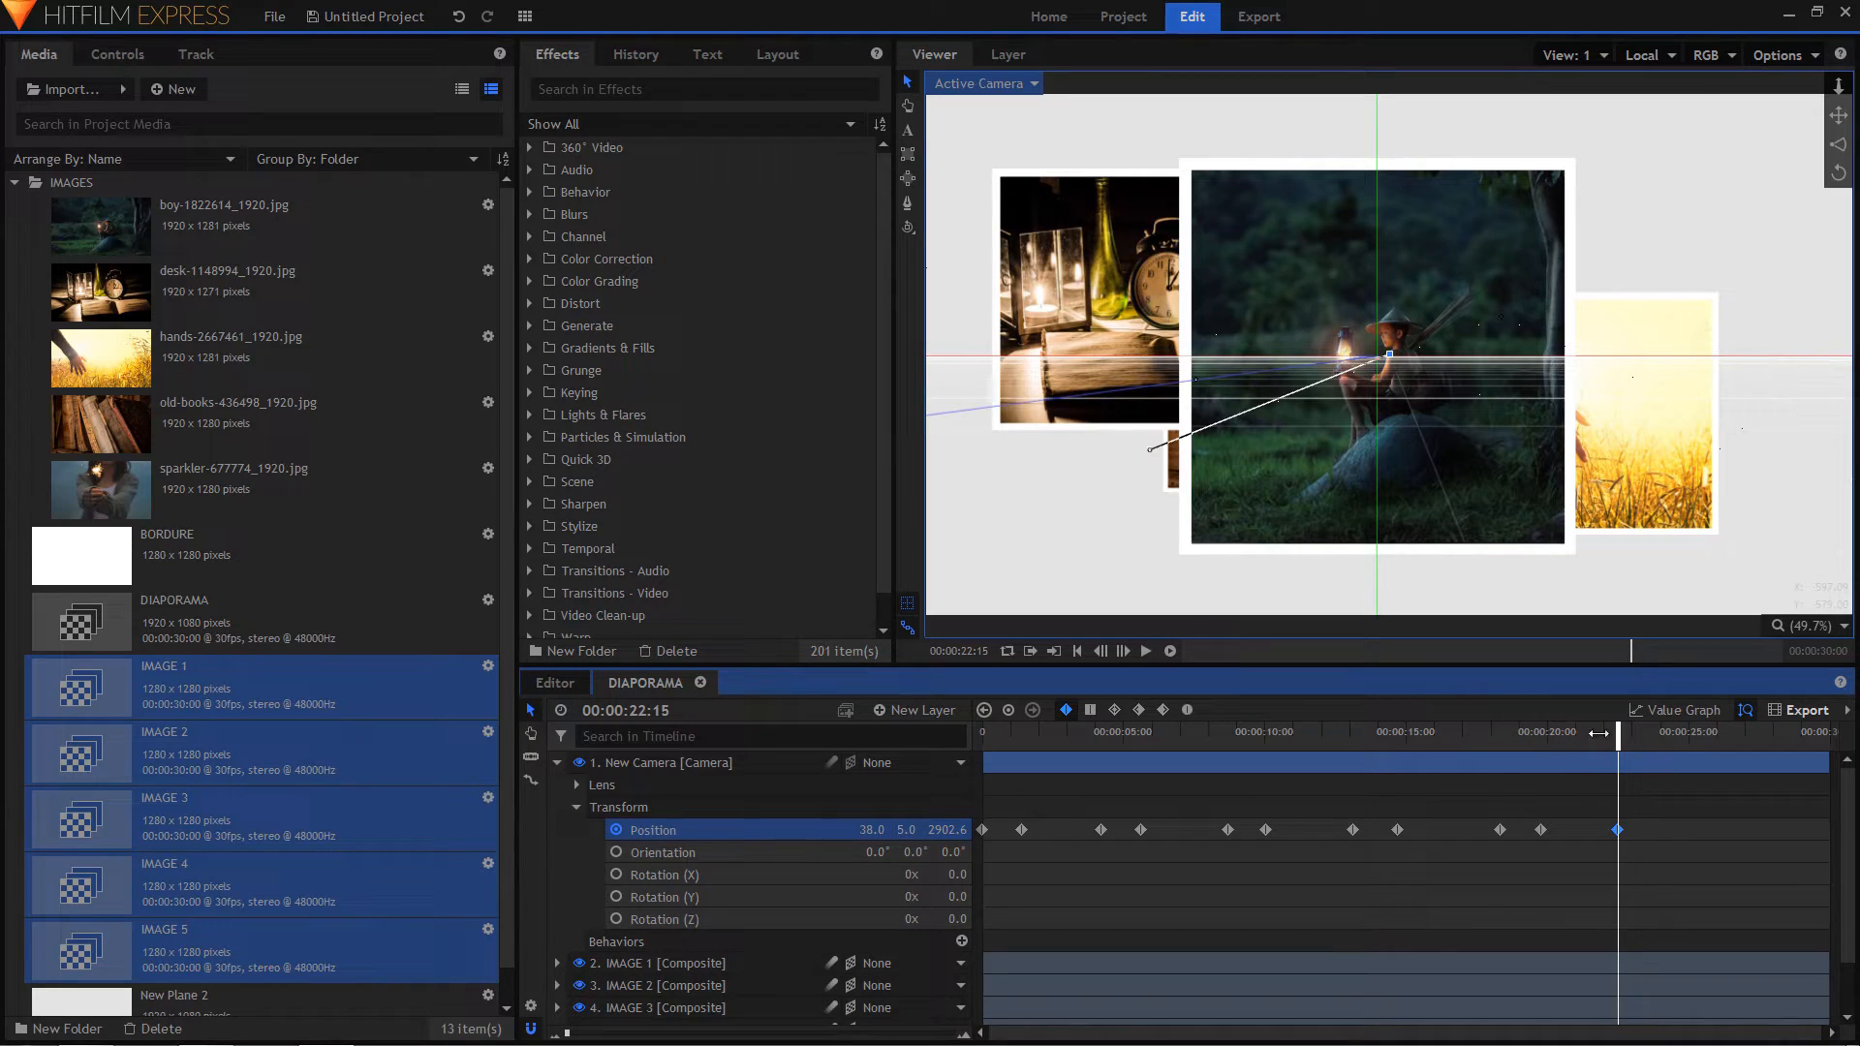
pyautogui.moveTo(1618, 731); pyautogui.dragTo(1671, 731)
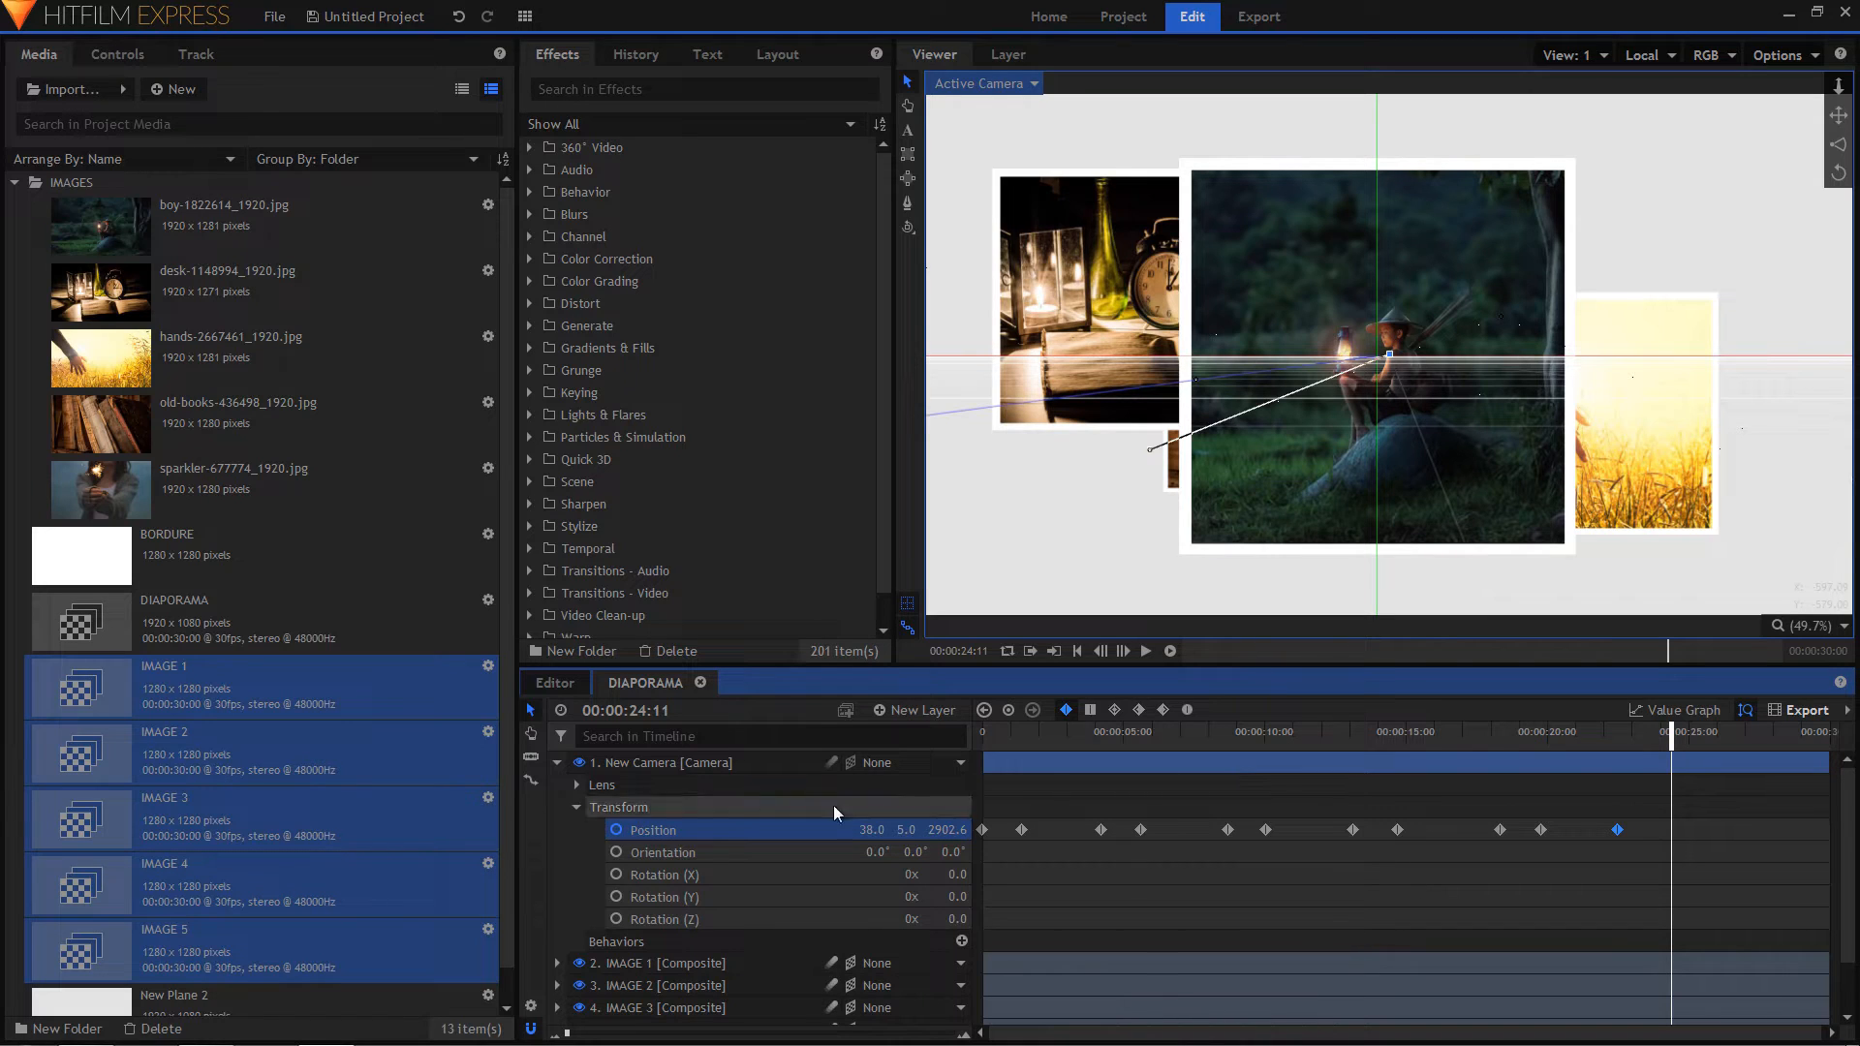
# - Find the Drop Shadow effect and apply it to the IMAGE 1 layer
pyautogui.click(559, 763)
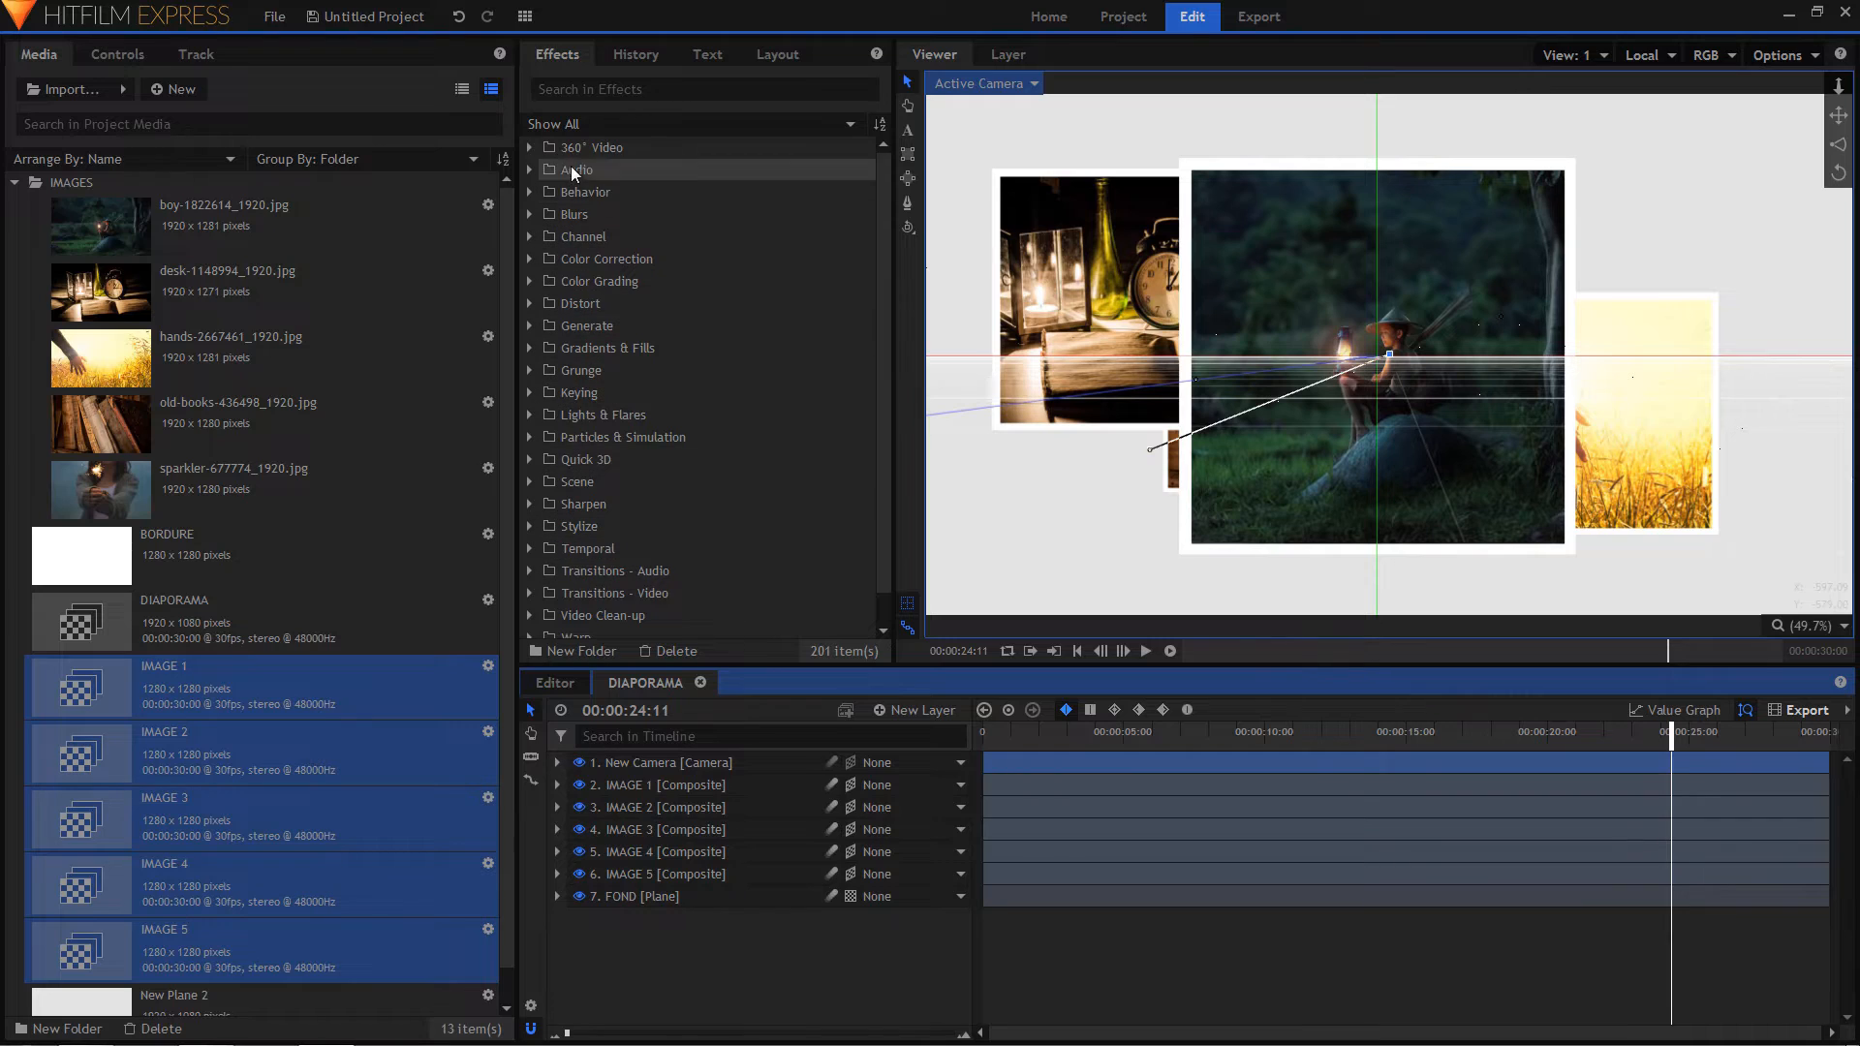
pyautogui.click(620, 89)
pyautogui.write('drop')
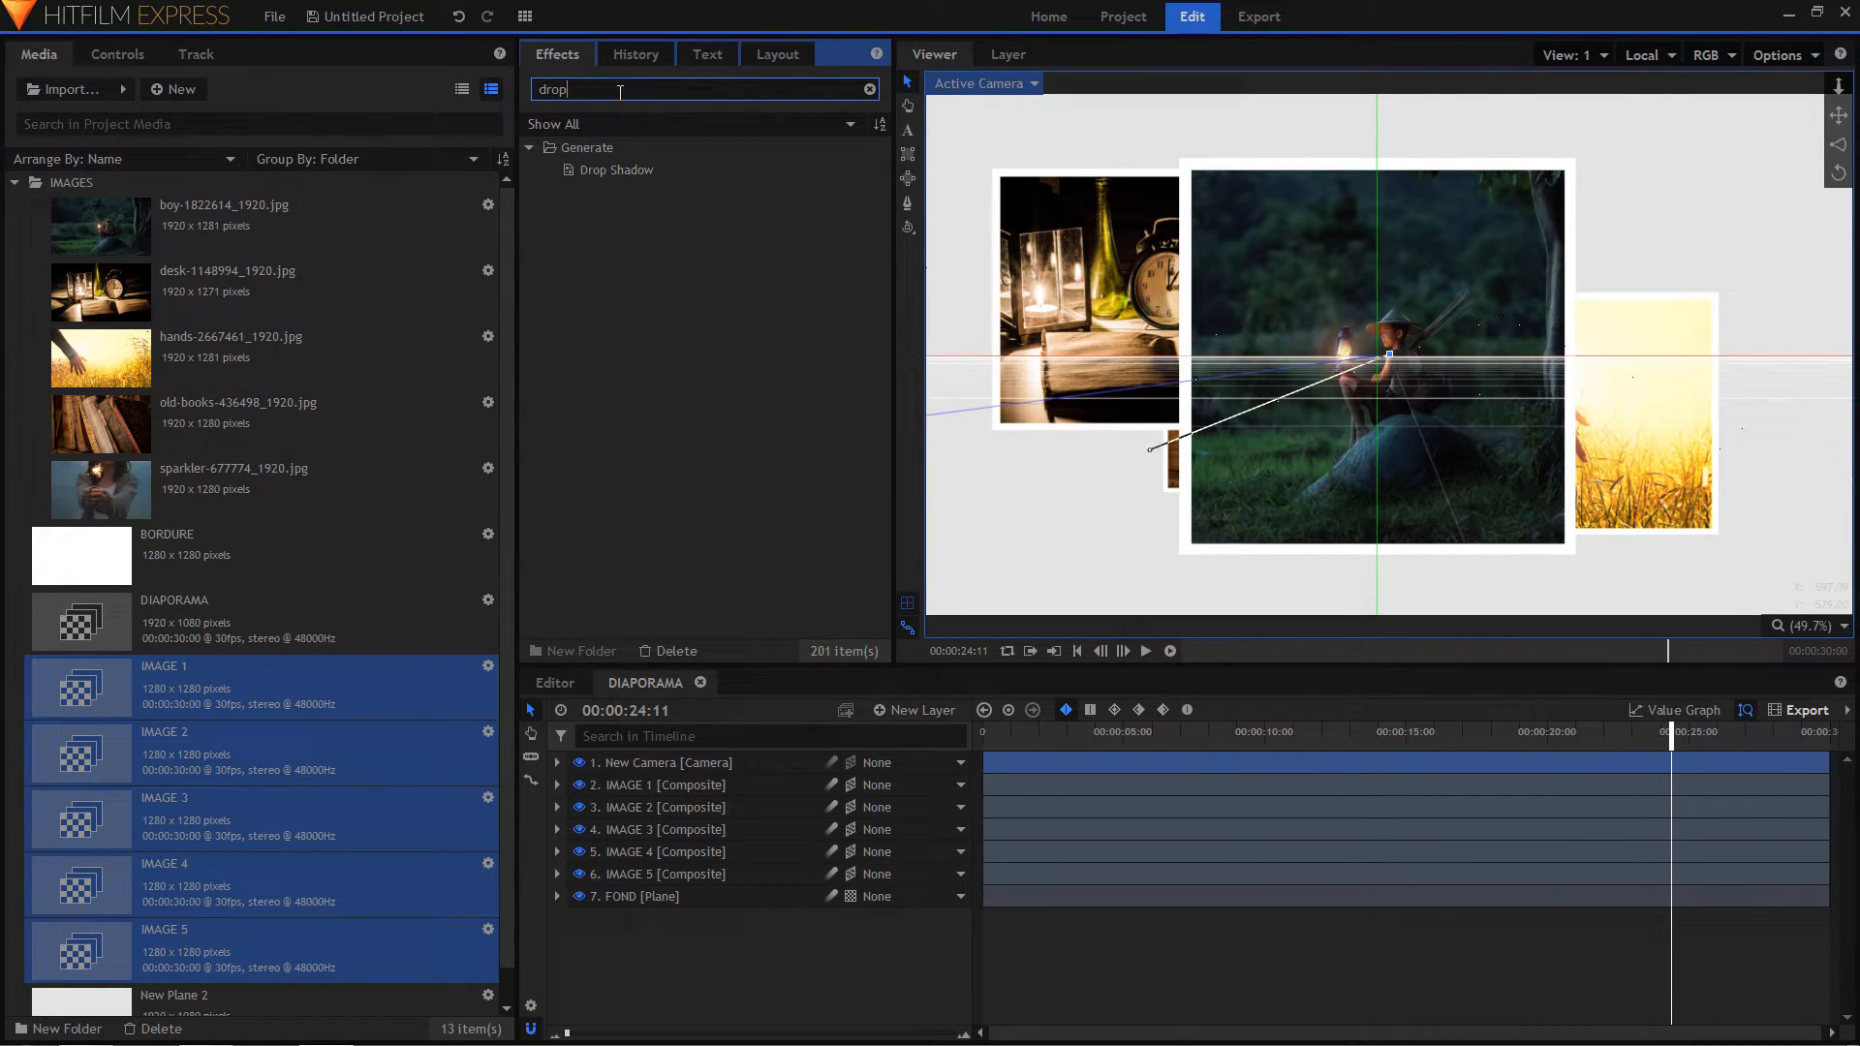
pyautogui.click(658, 170)
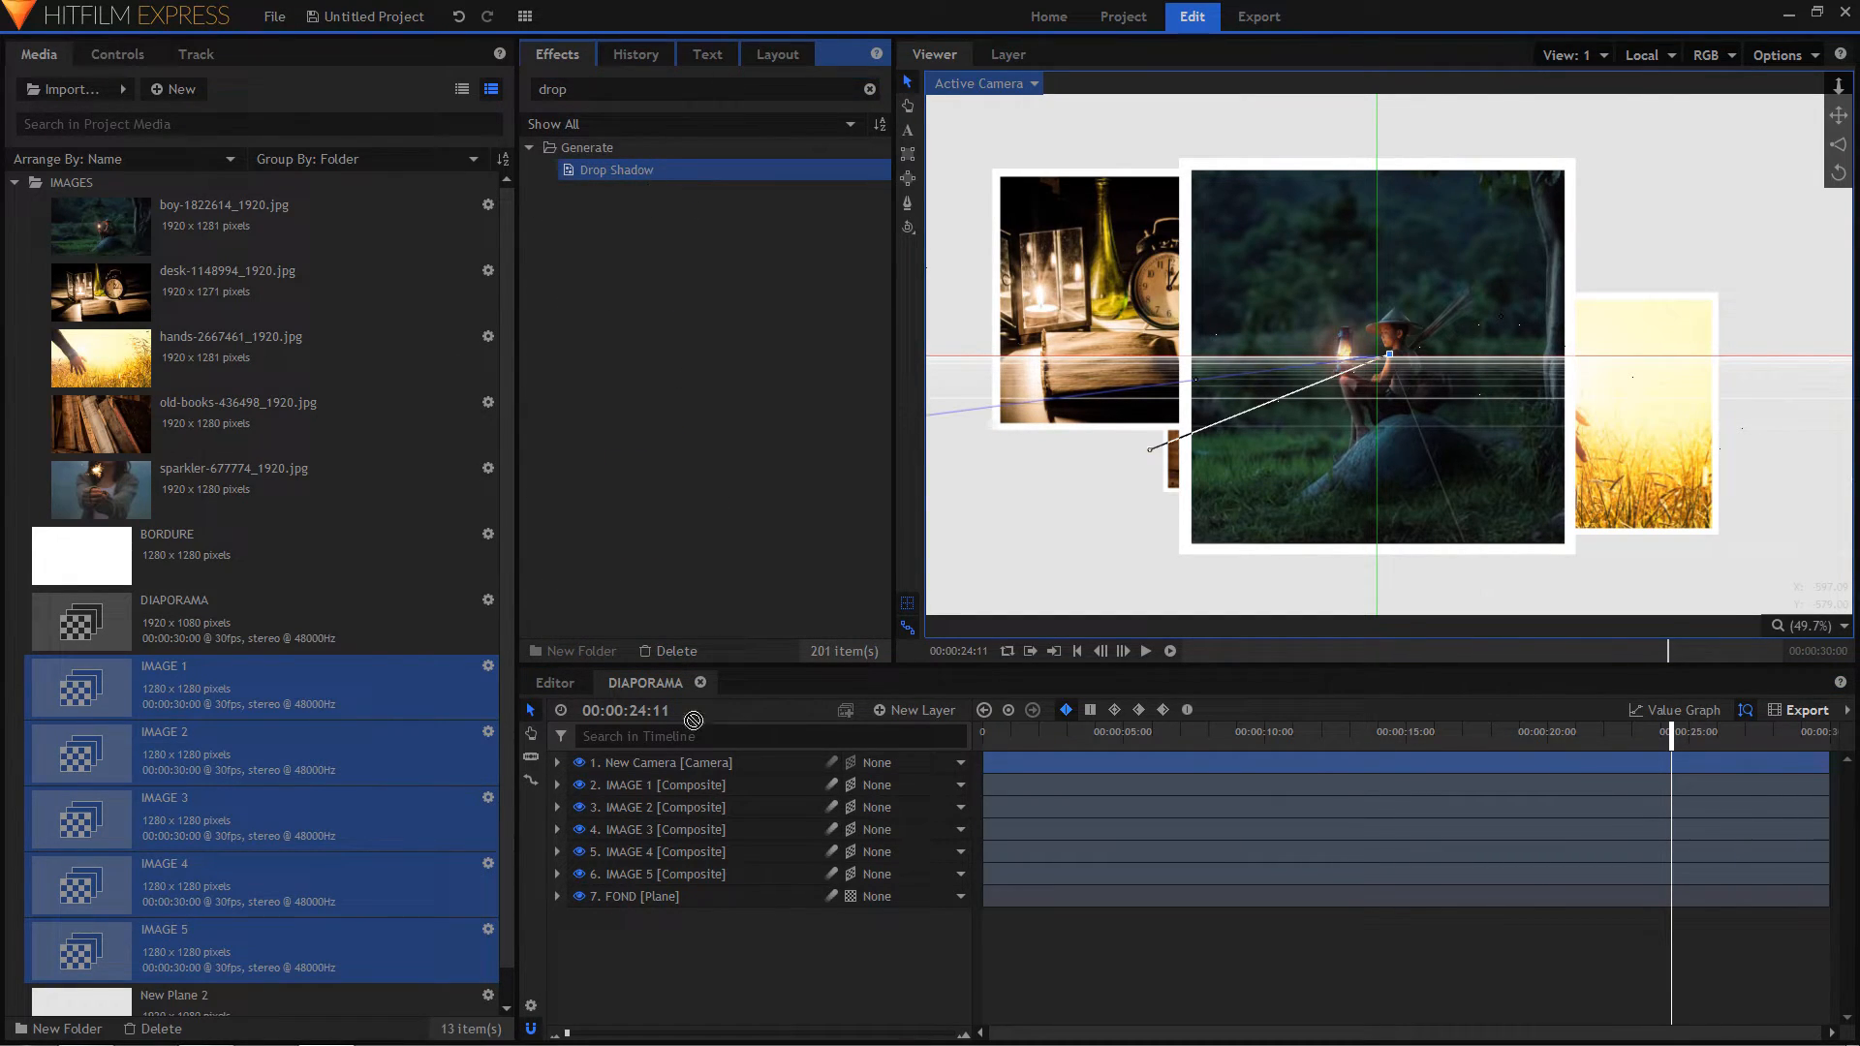
pyautogui.moveTo(644, 787); pyautogui.dragTo(641, 785)
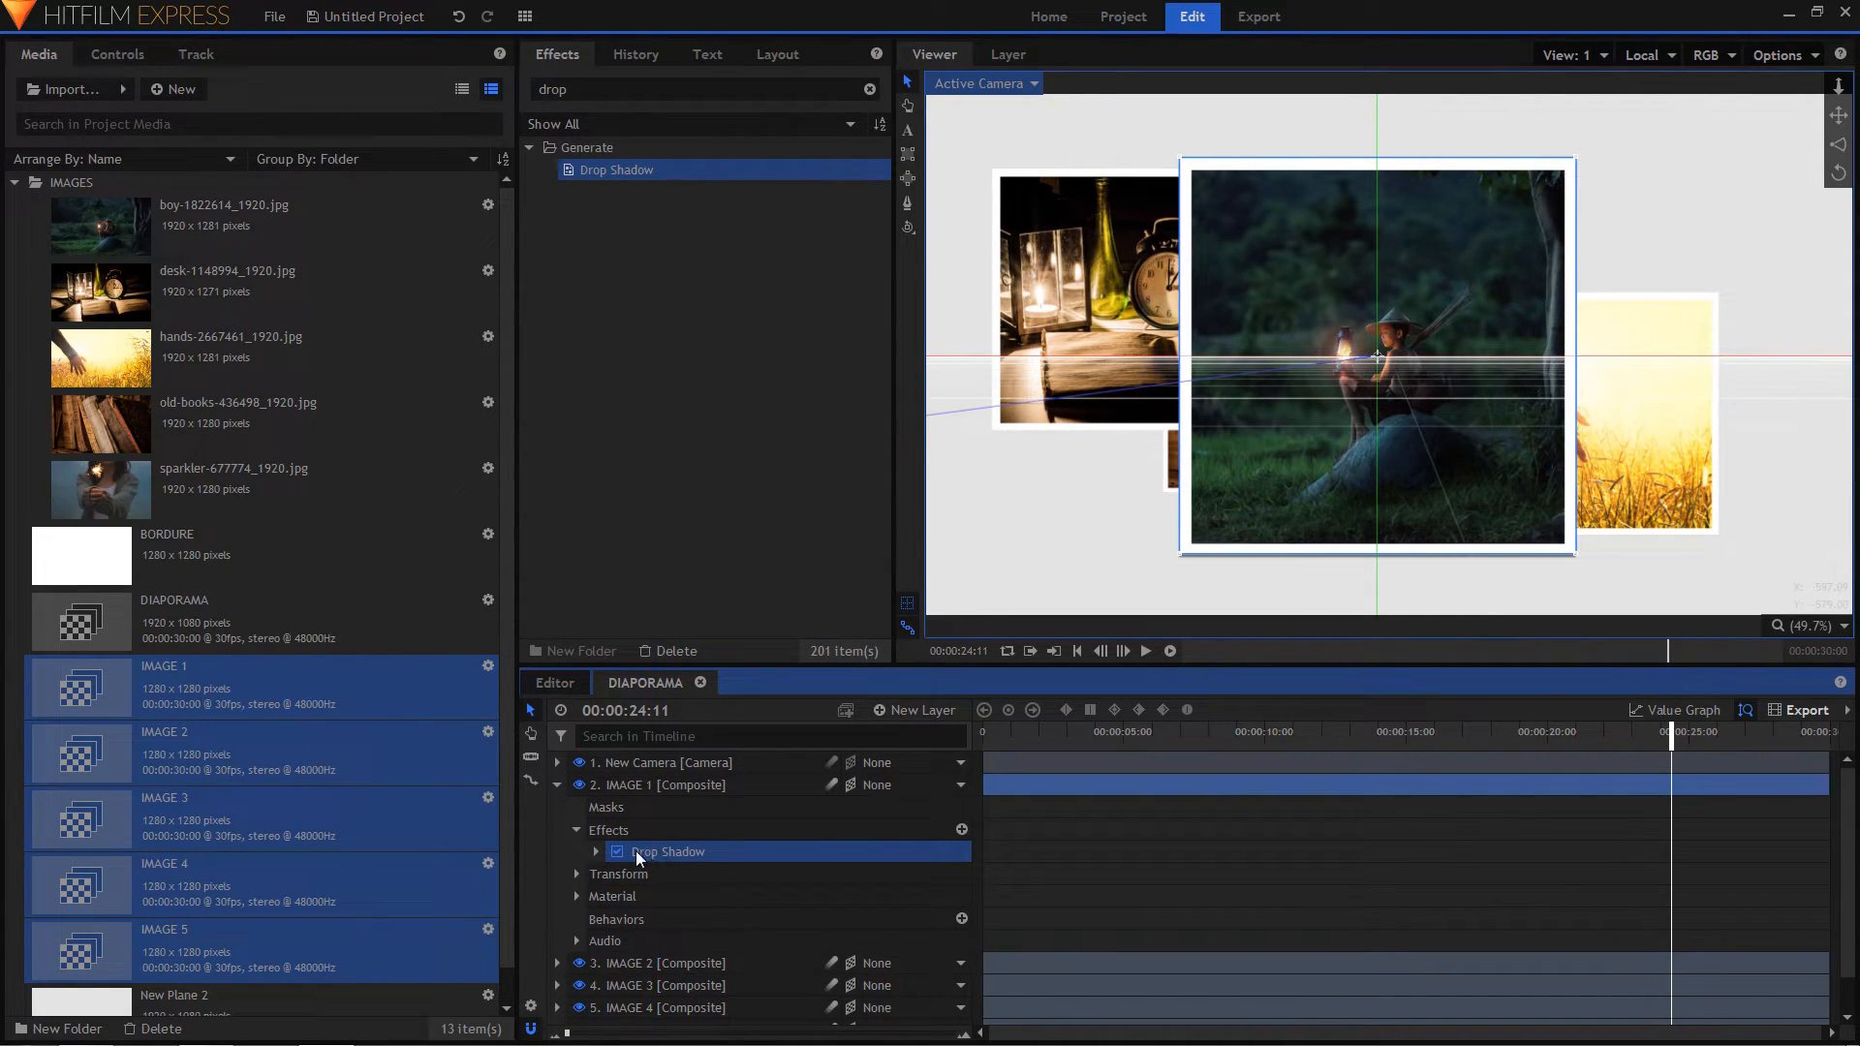
# - Set IMAGE 1's drop shadow to a distance of 0 px and a penumbra of 62.5 px
pyautogui.click(596, 852)
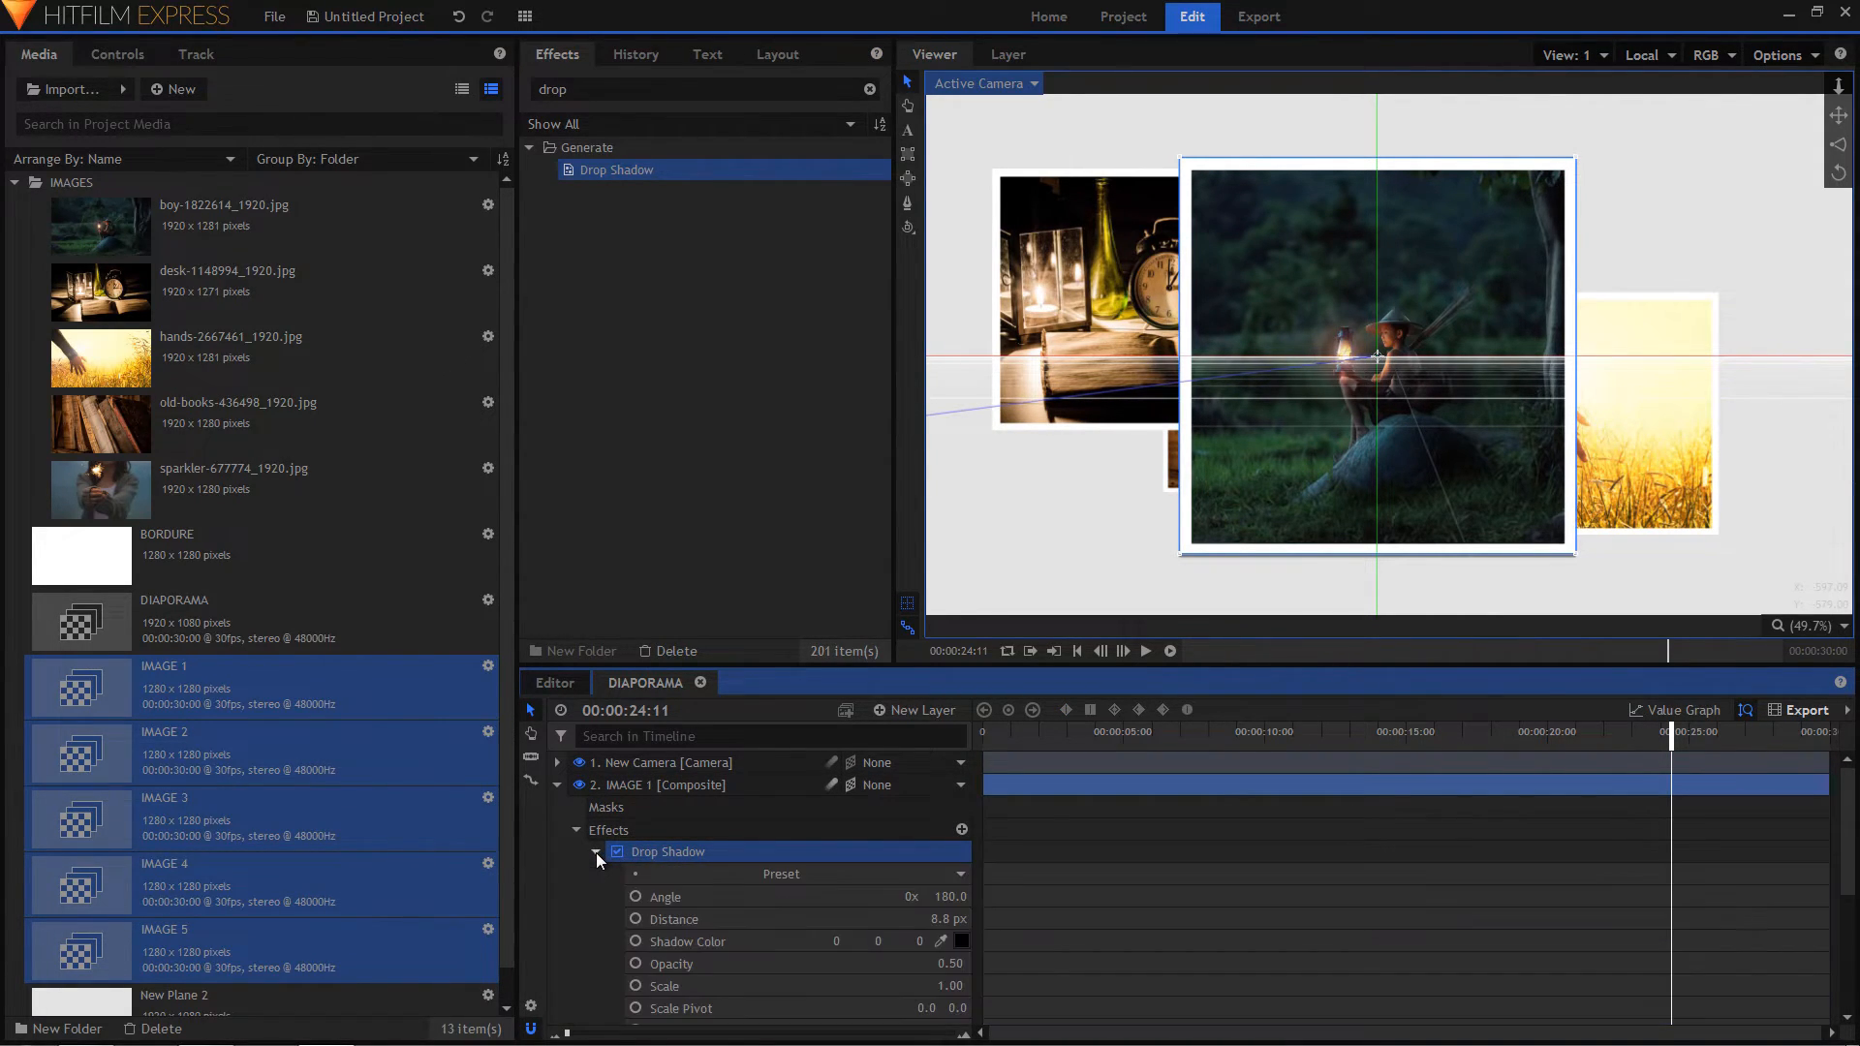
pyautogui.click(945, 918)
pyautogui.write('0')
pyautogui.press('Return')
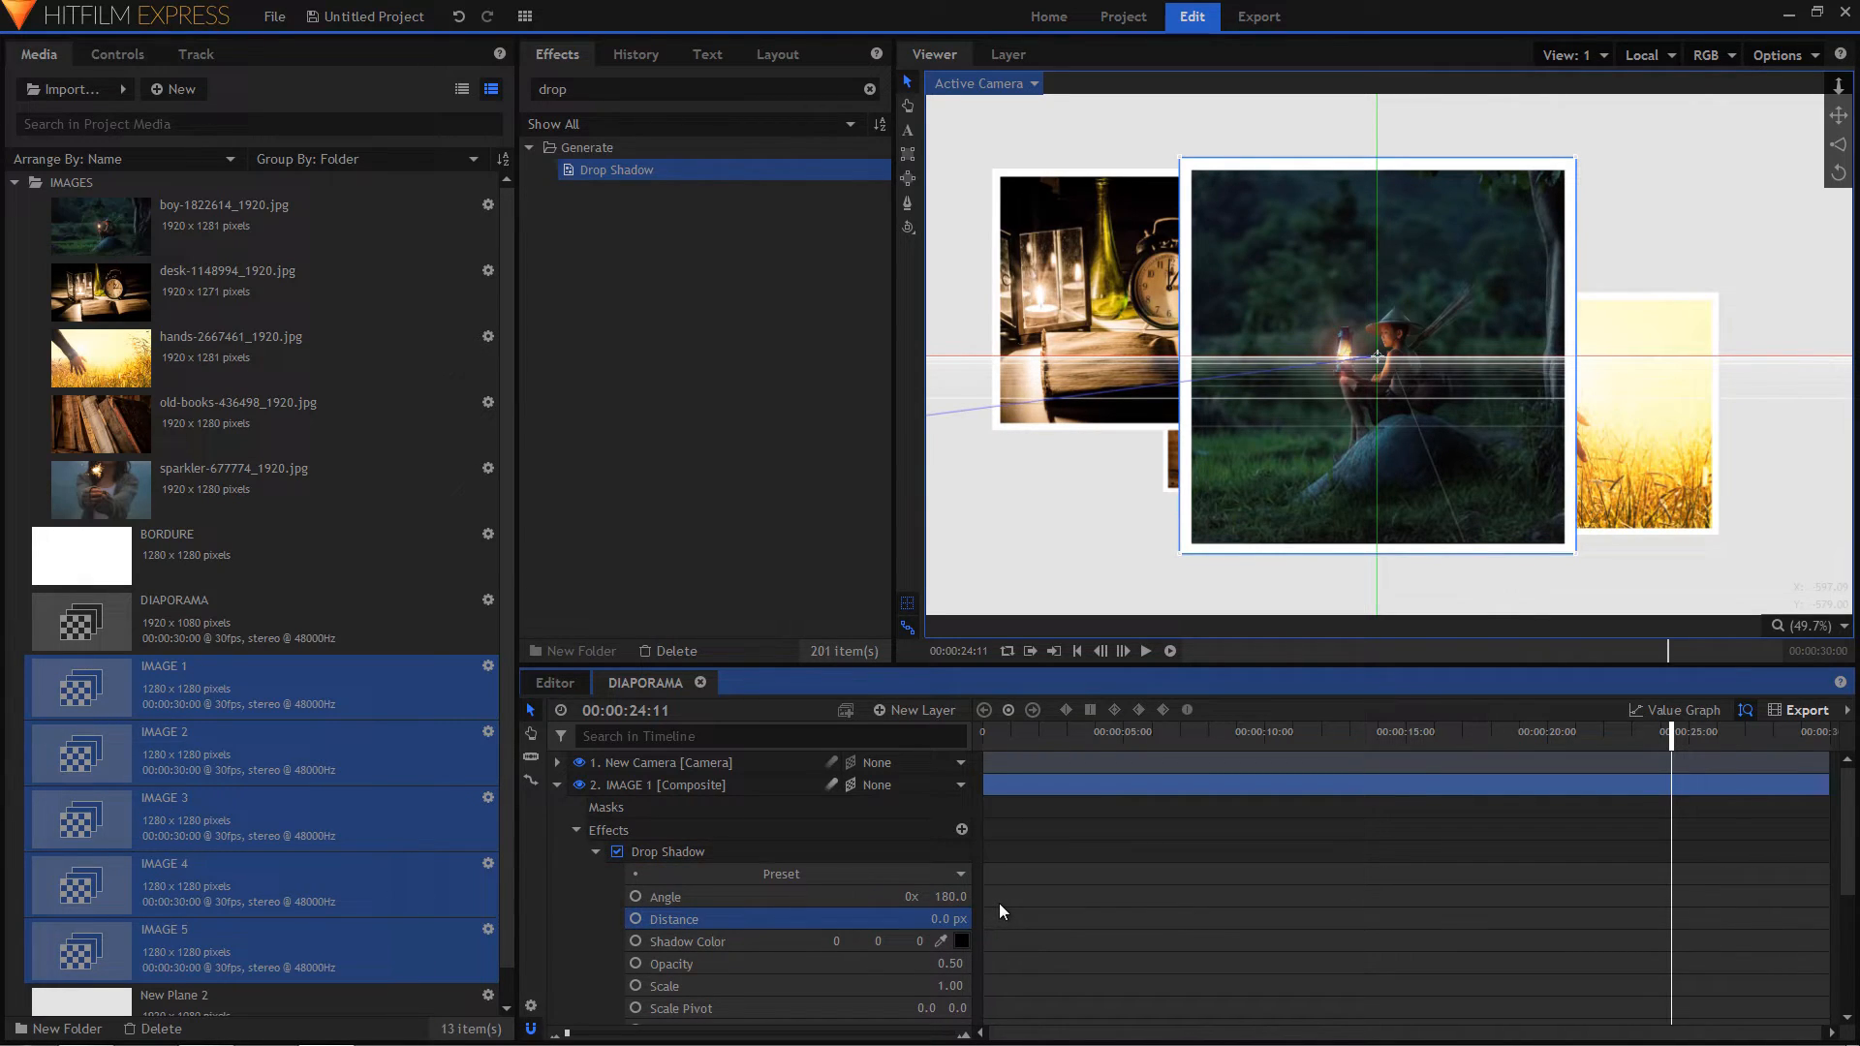
pyautogui.scroll(-2, 997, 903)
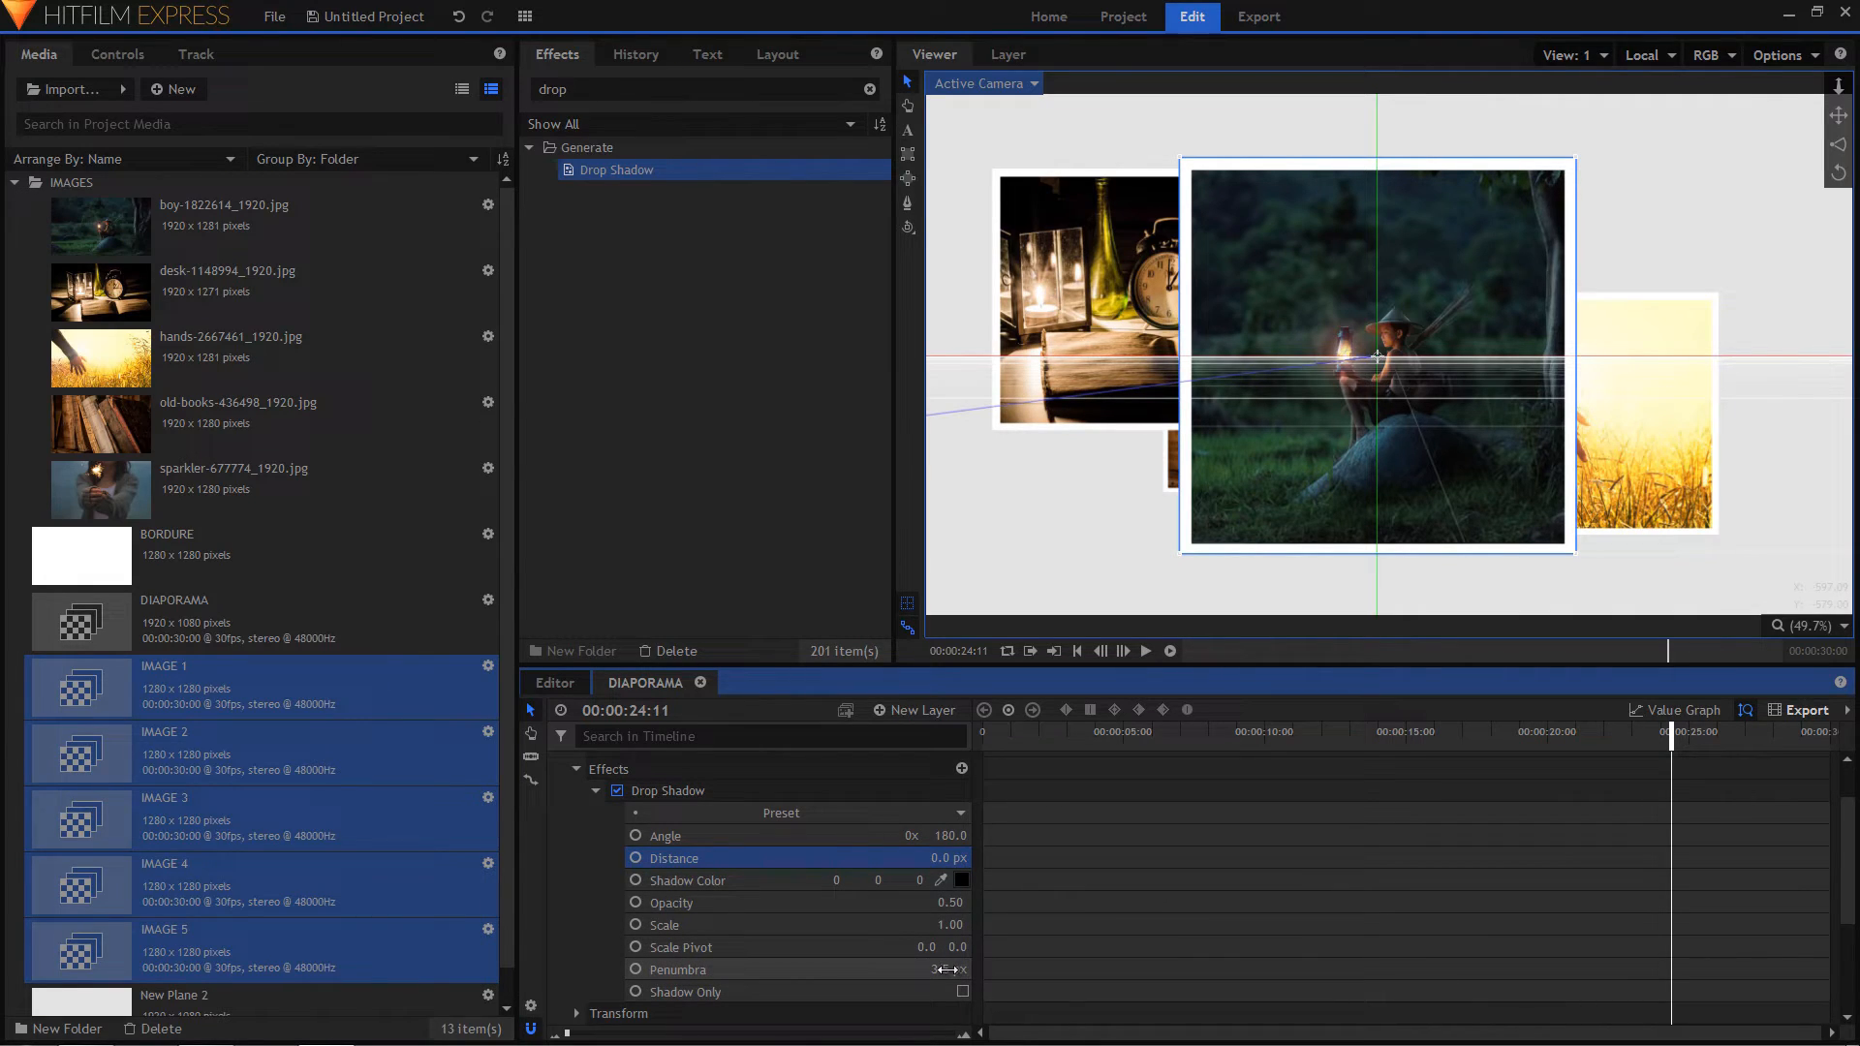
pyautogui.moveTo(948, 969); pyautogui.dragTo(985, 969)
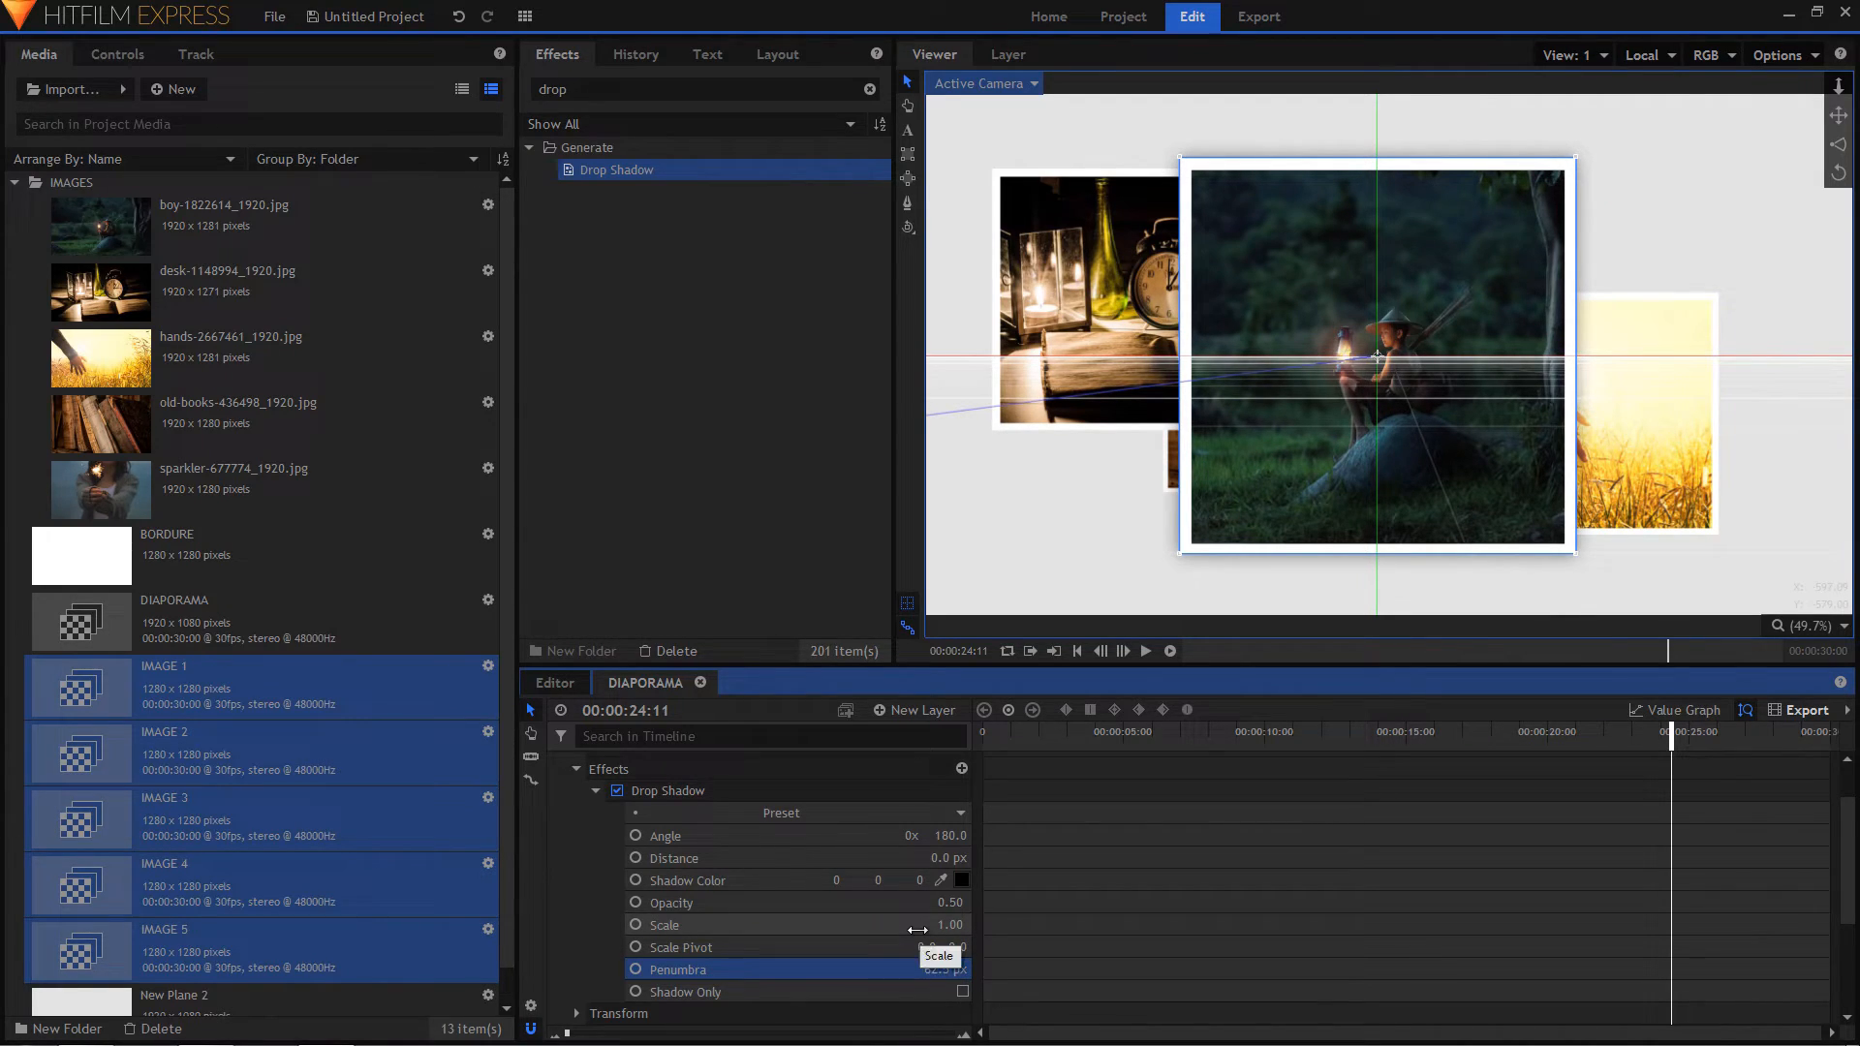
# - Copy IMAGE 1's Drop Shadow effect to the IMAGE 2, IMAGE 3, IMAGE 4 and IMAGE 5 layers, and collapse all layers
pyautogui.click(670, 789)
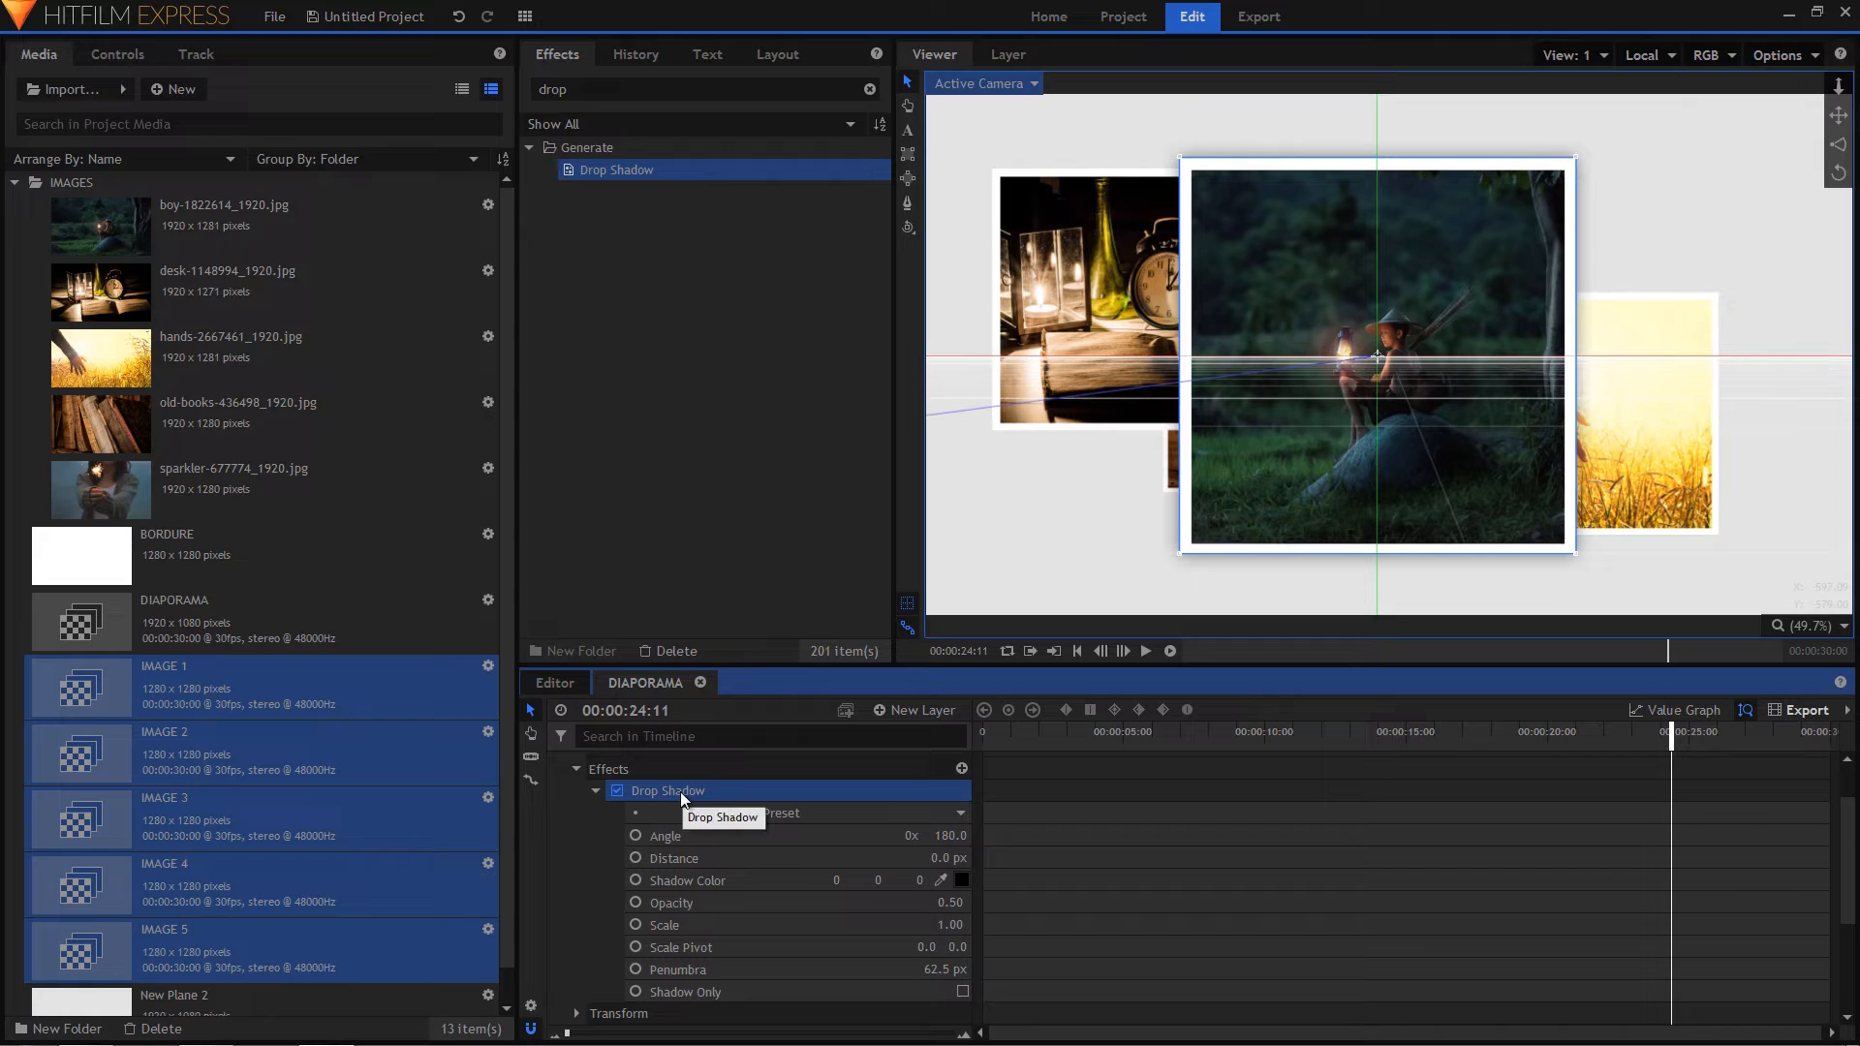
pyautogui.scroll(3, 619, 814)
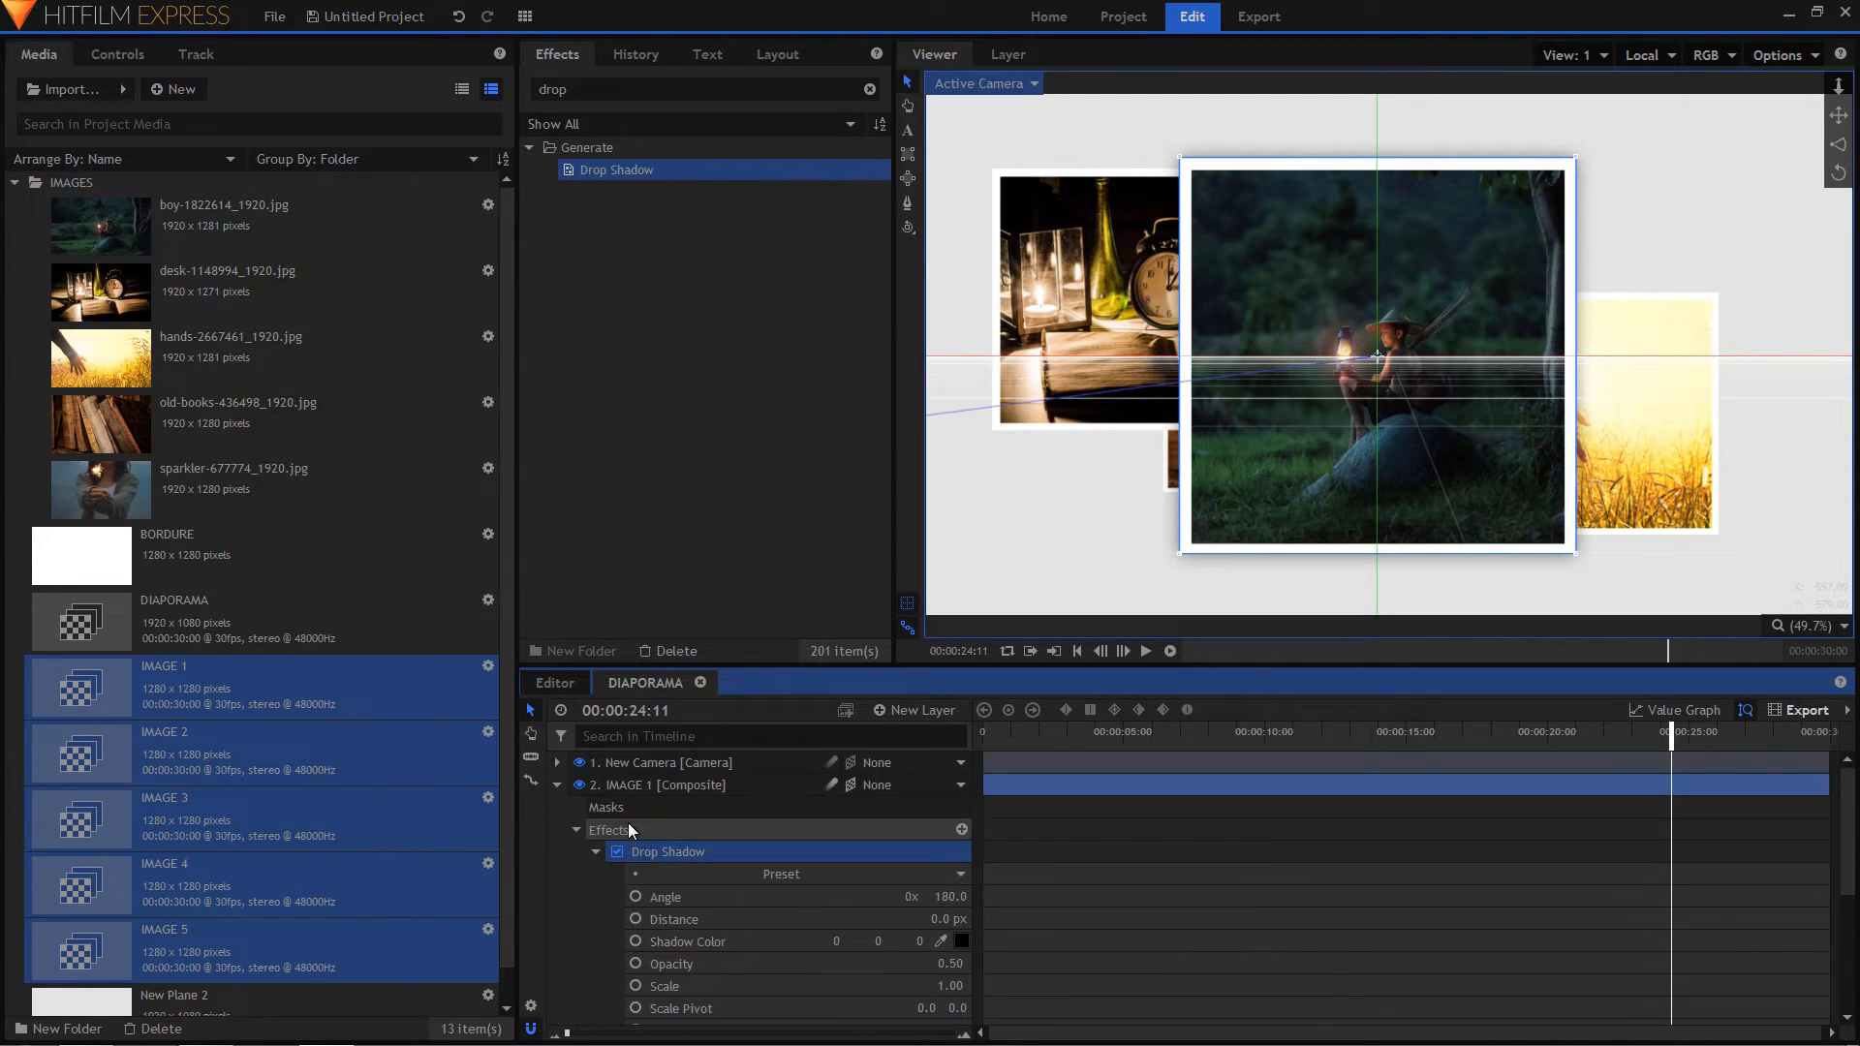
pyautogui.click(558, 784)
pyautogui.click(630, 810)
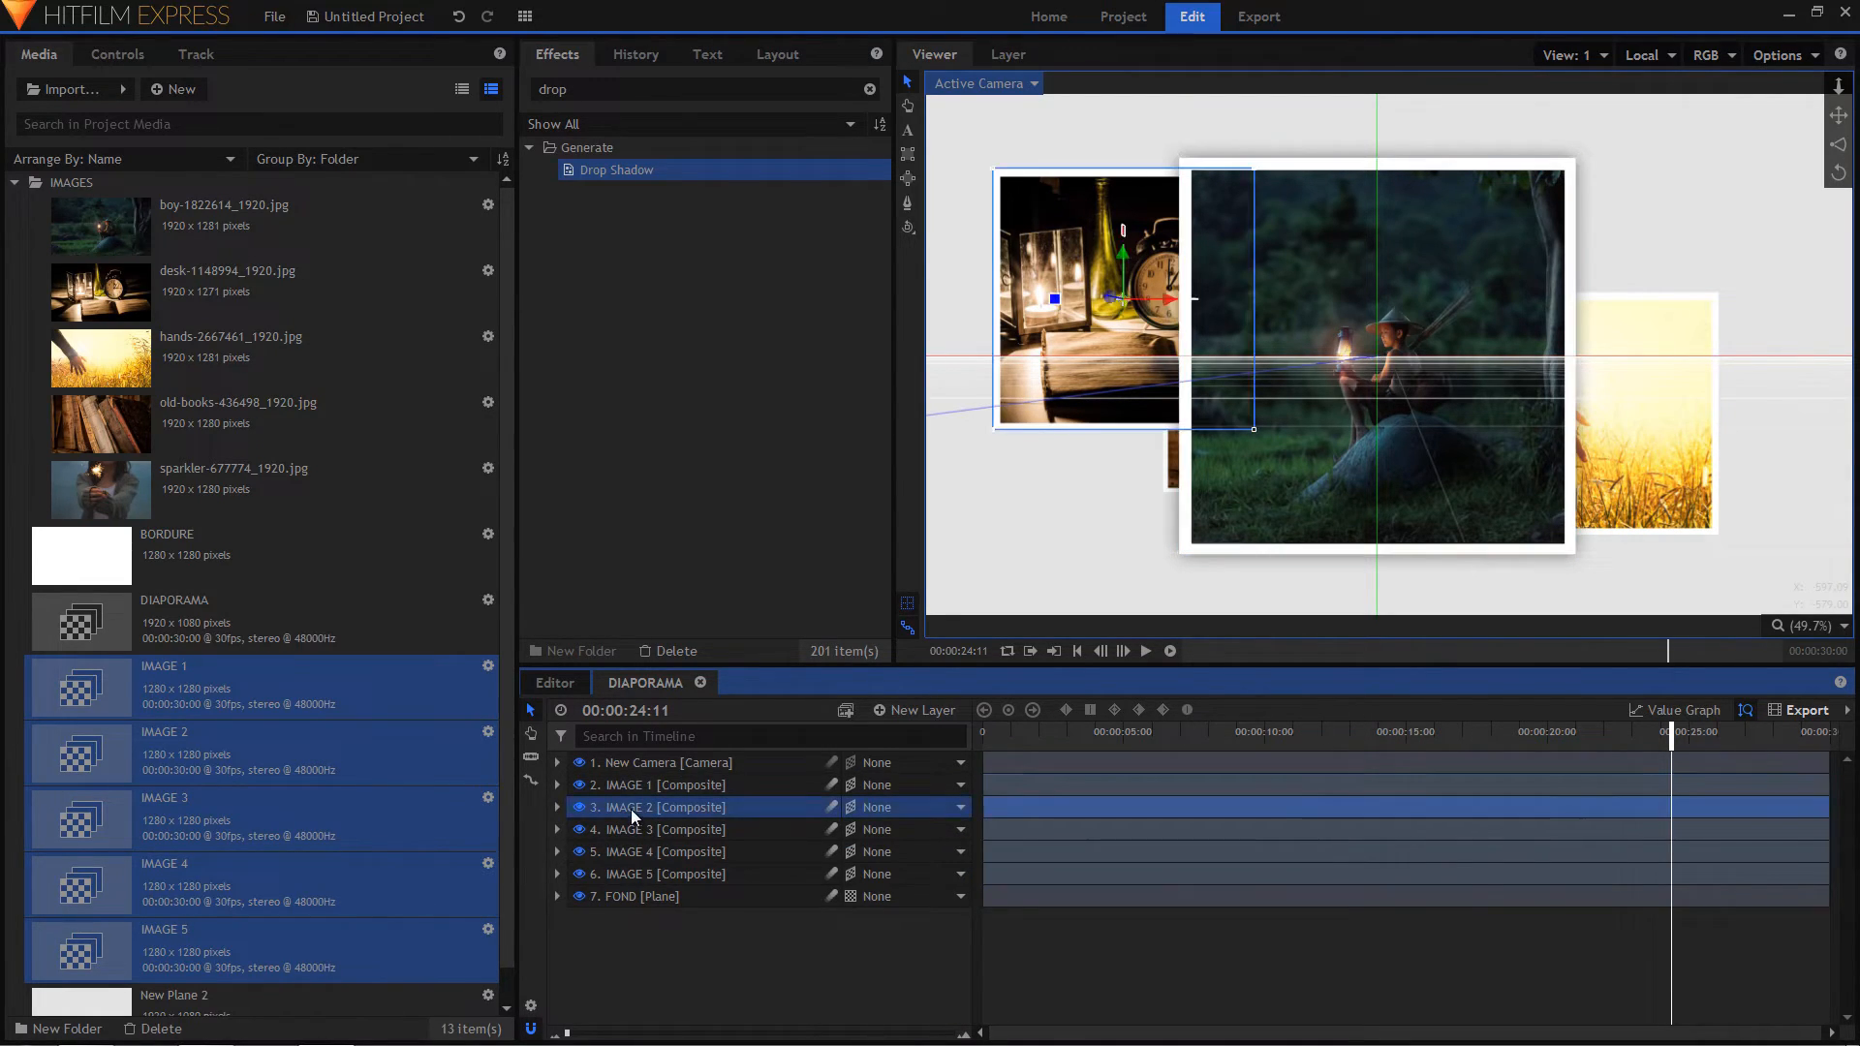
pyautogui.keyDown('ctrl'); pyautogui.click(637, 828); pyautogui.keyUp('ctrl')
pyautogui.keyDown('ctrl'); pyautogui.click(639, 847); pyautogui.keyUp('ctrl')
pyautogui.keyDown('ctrl'); pyautogui.click(640, 874); pyautogui.keyUp('ctrl')
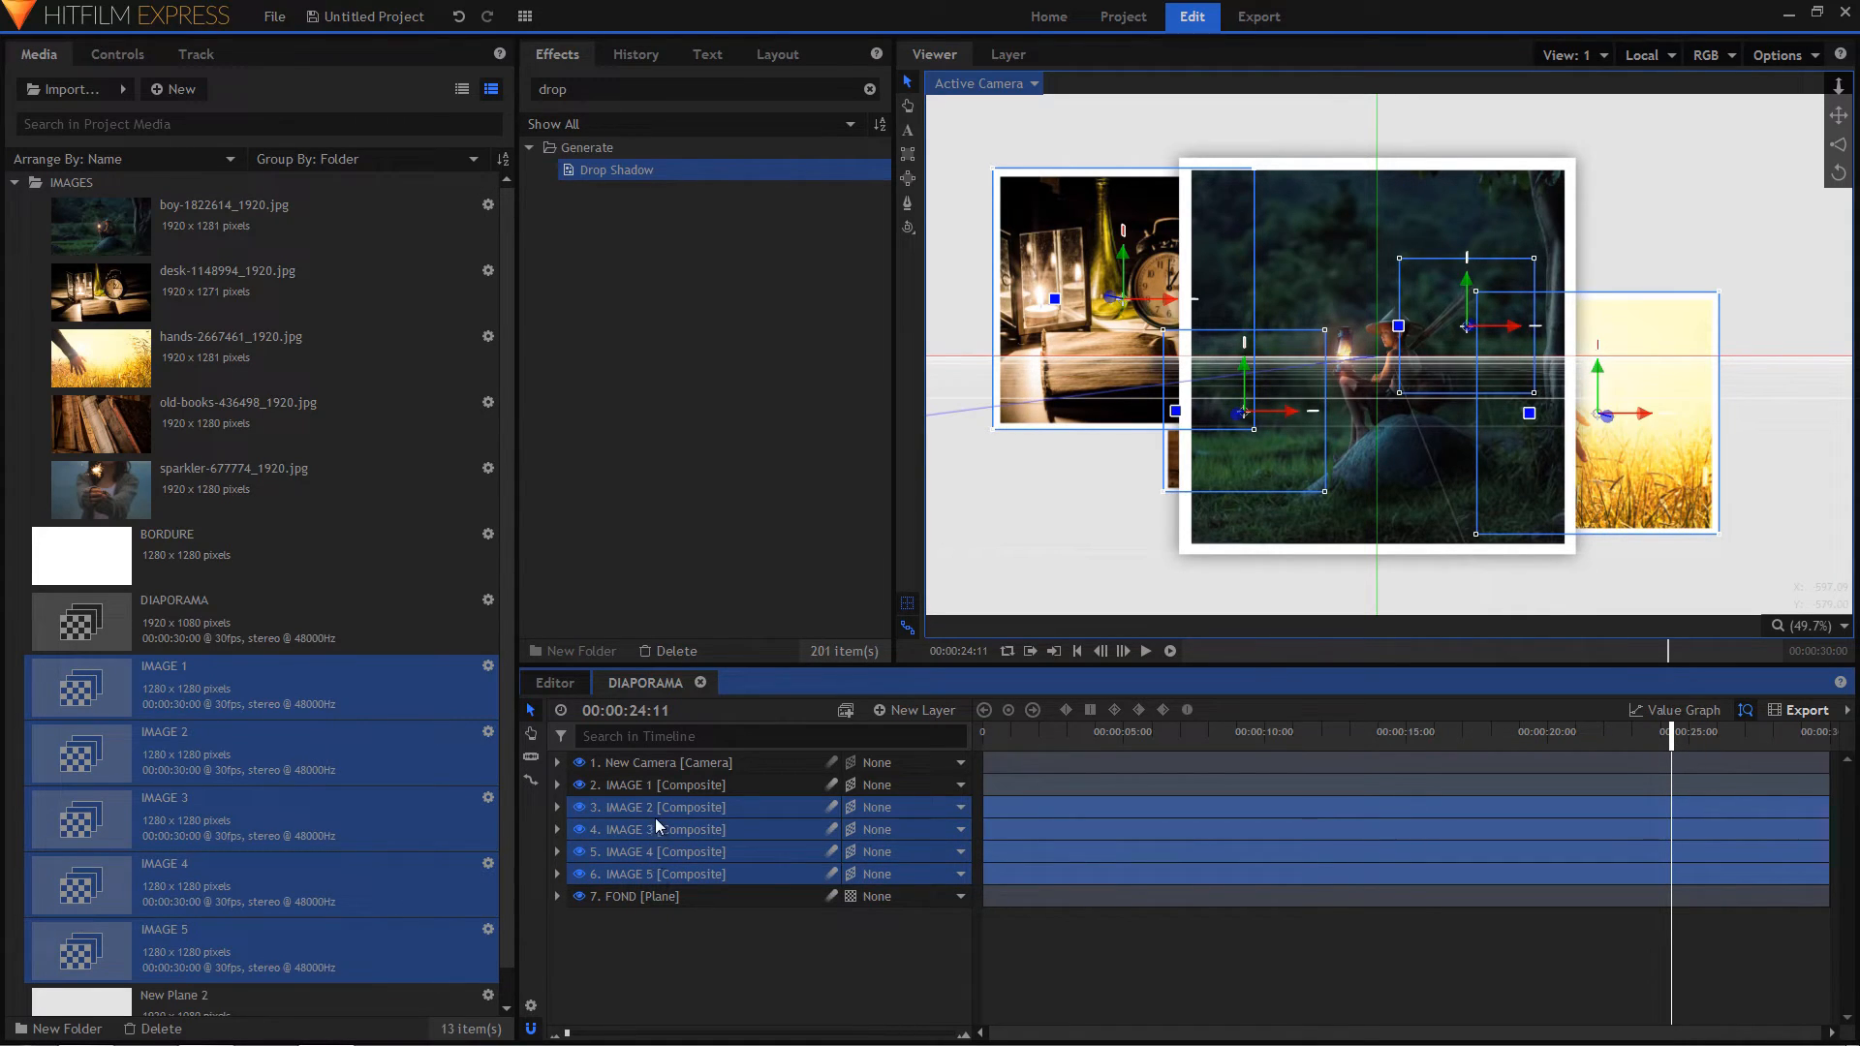
pyautogui.rightClick(649, 808)
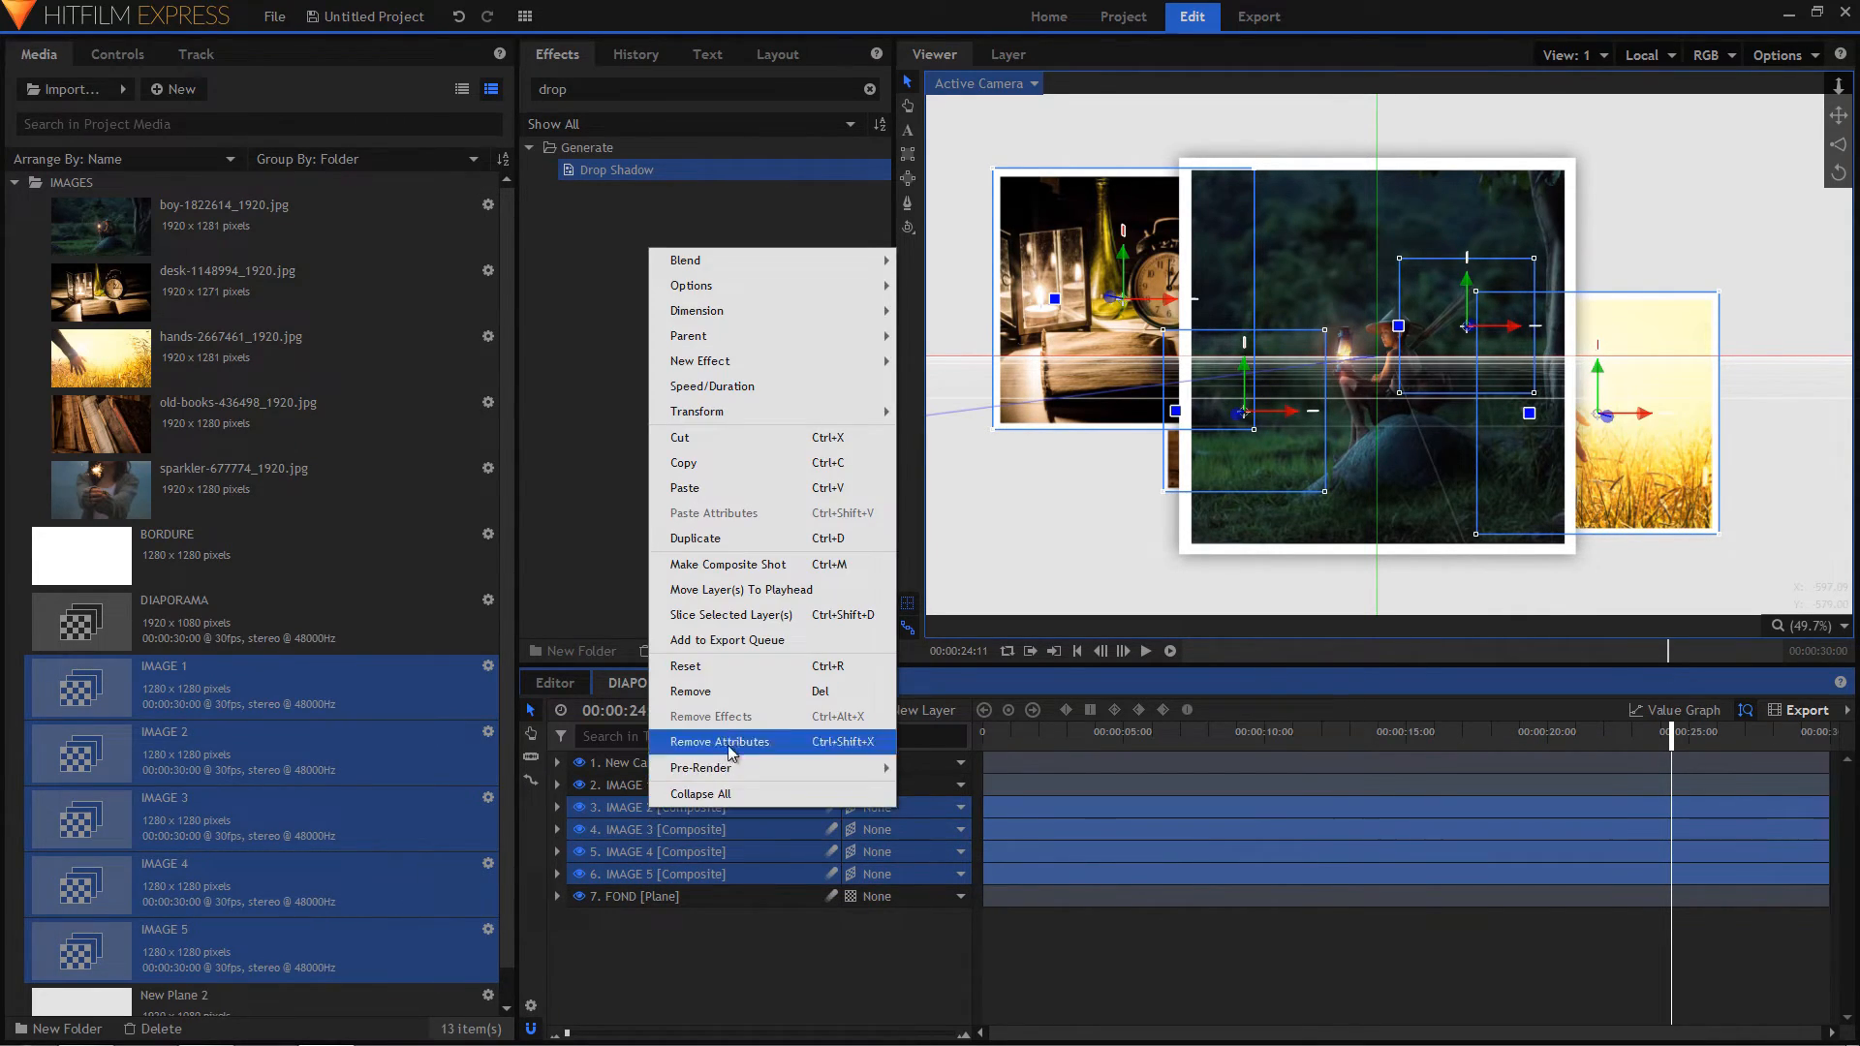
pyautogui.click(712, 489)
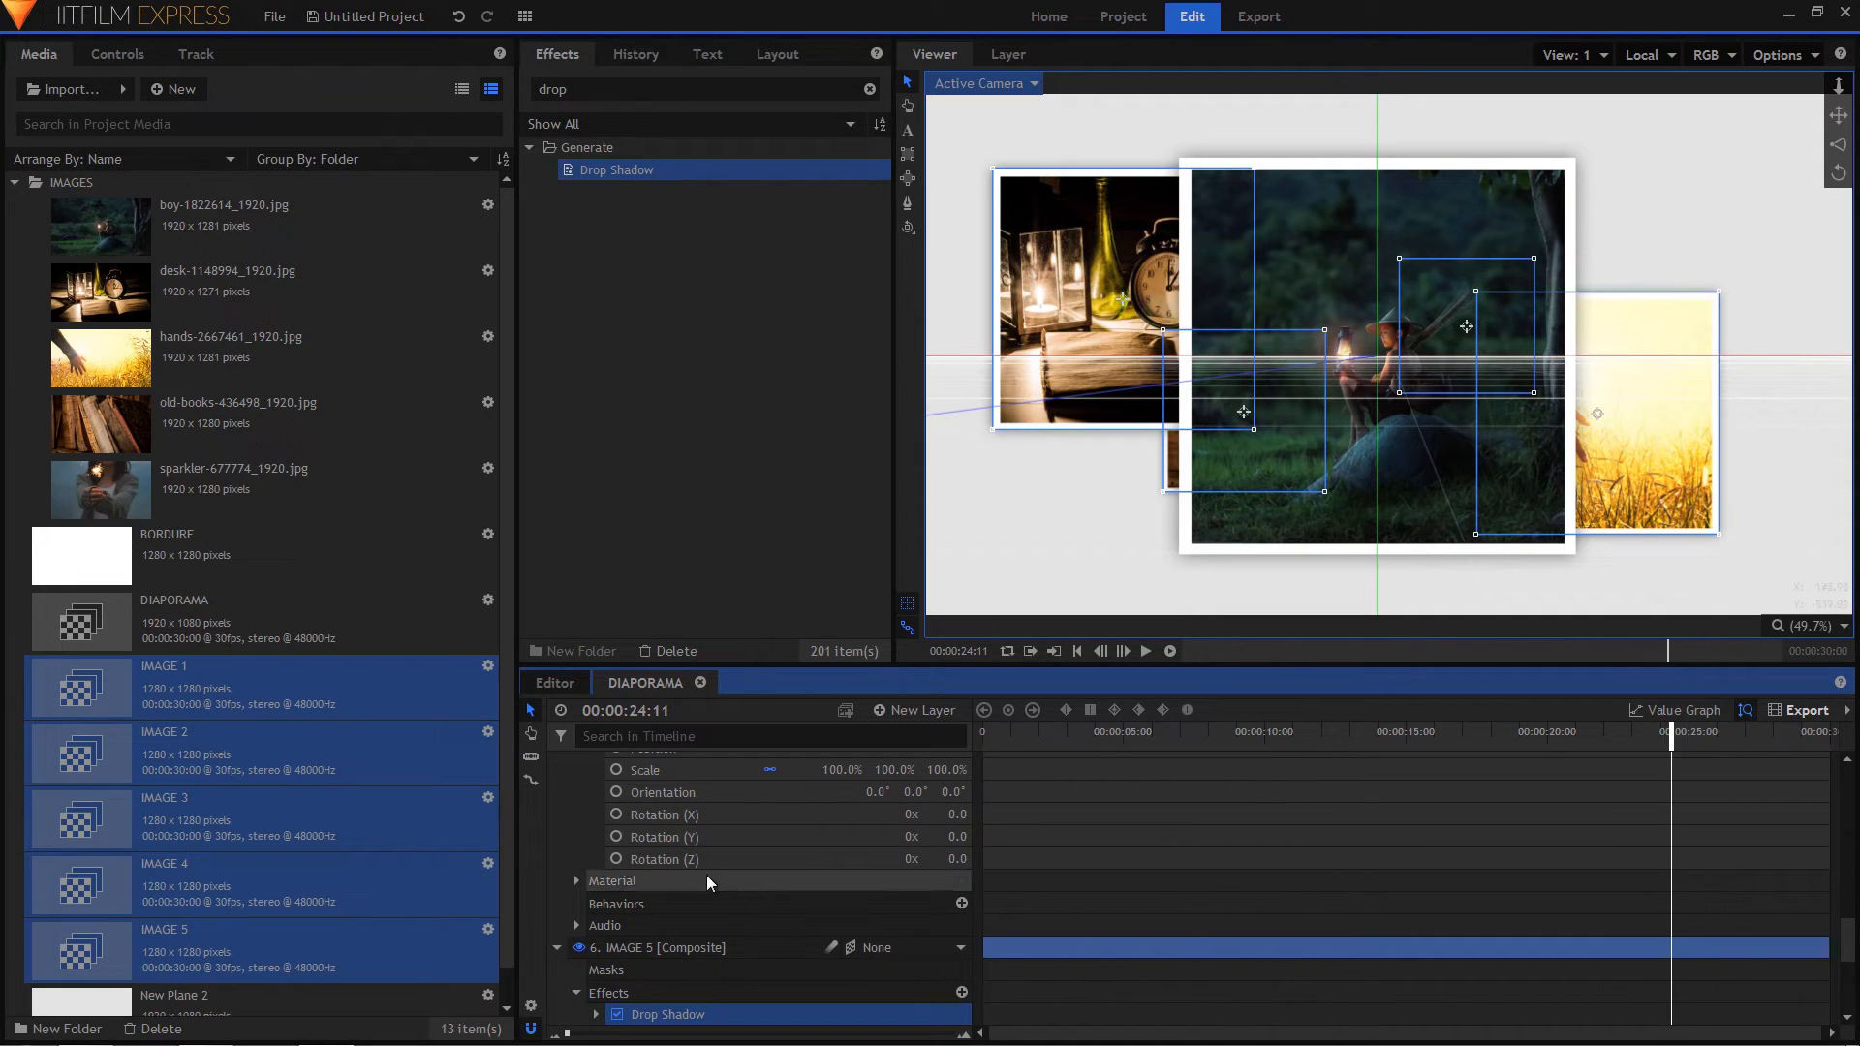
pyautogui.rightClick(573, 816)
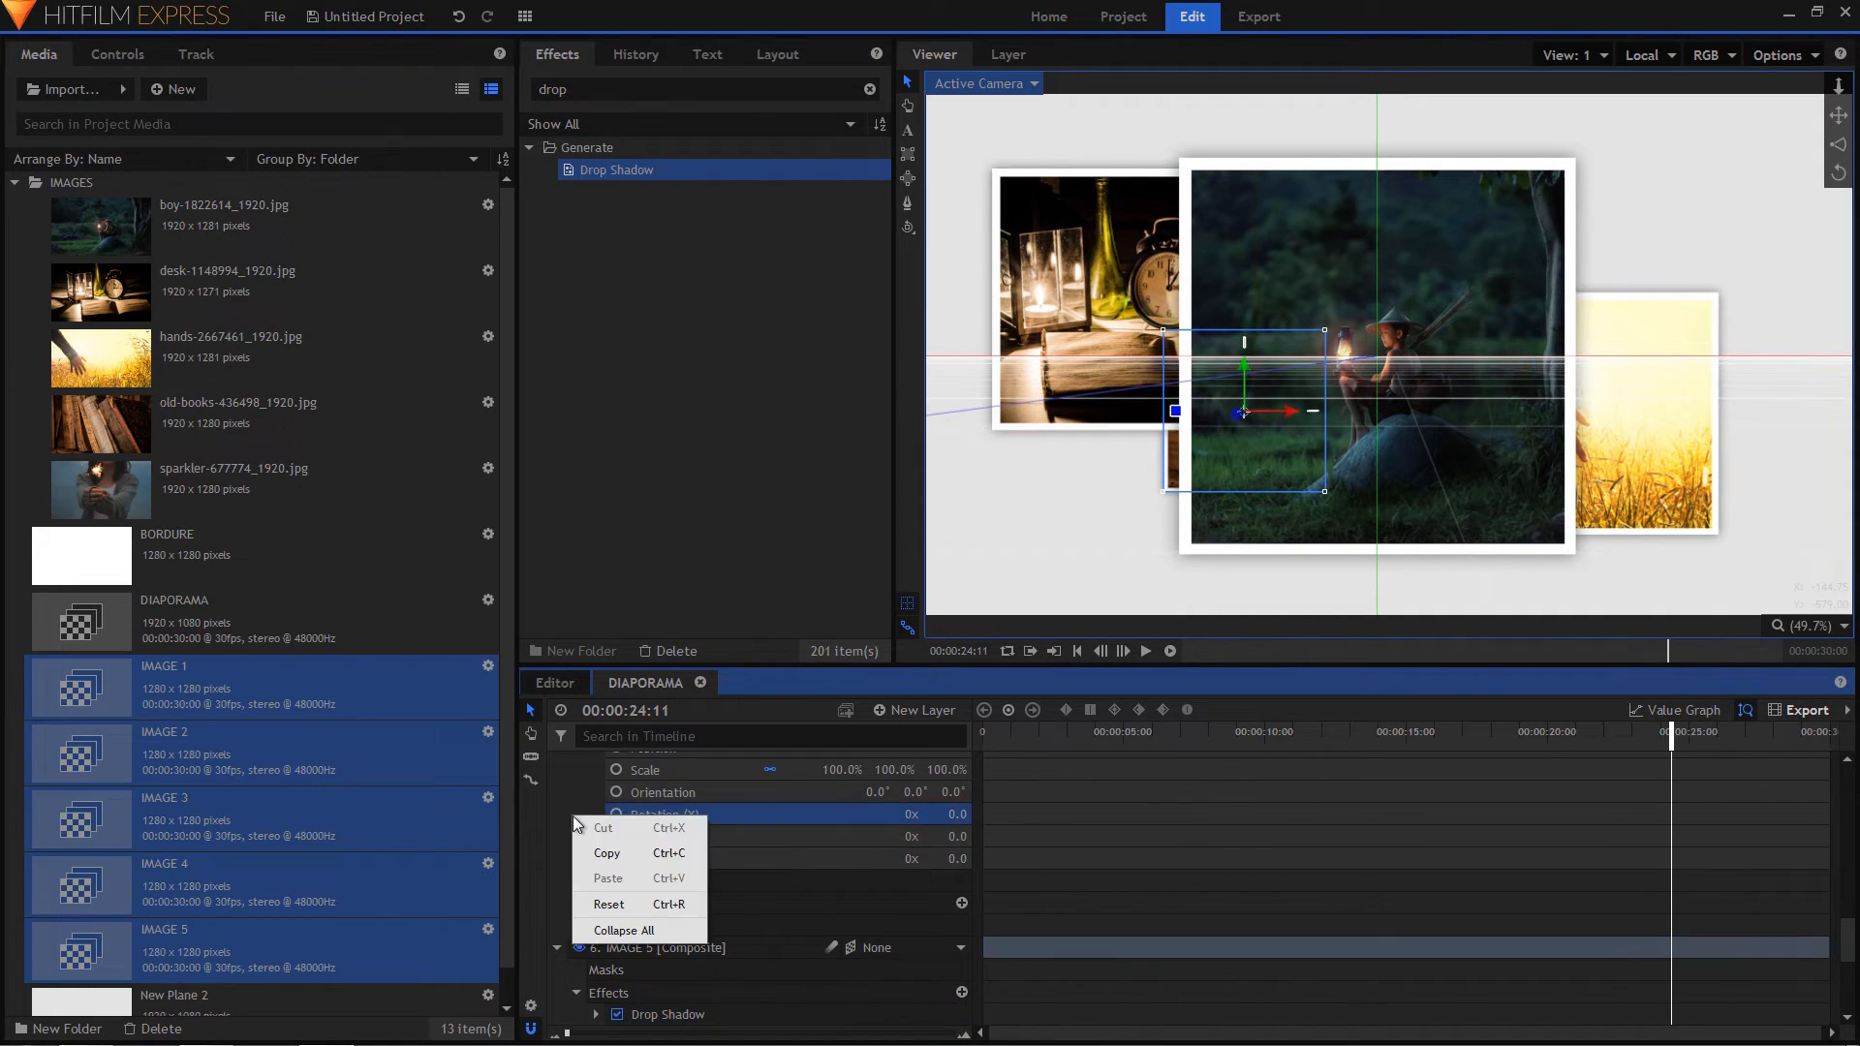
pyautogui.click(632, 931)
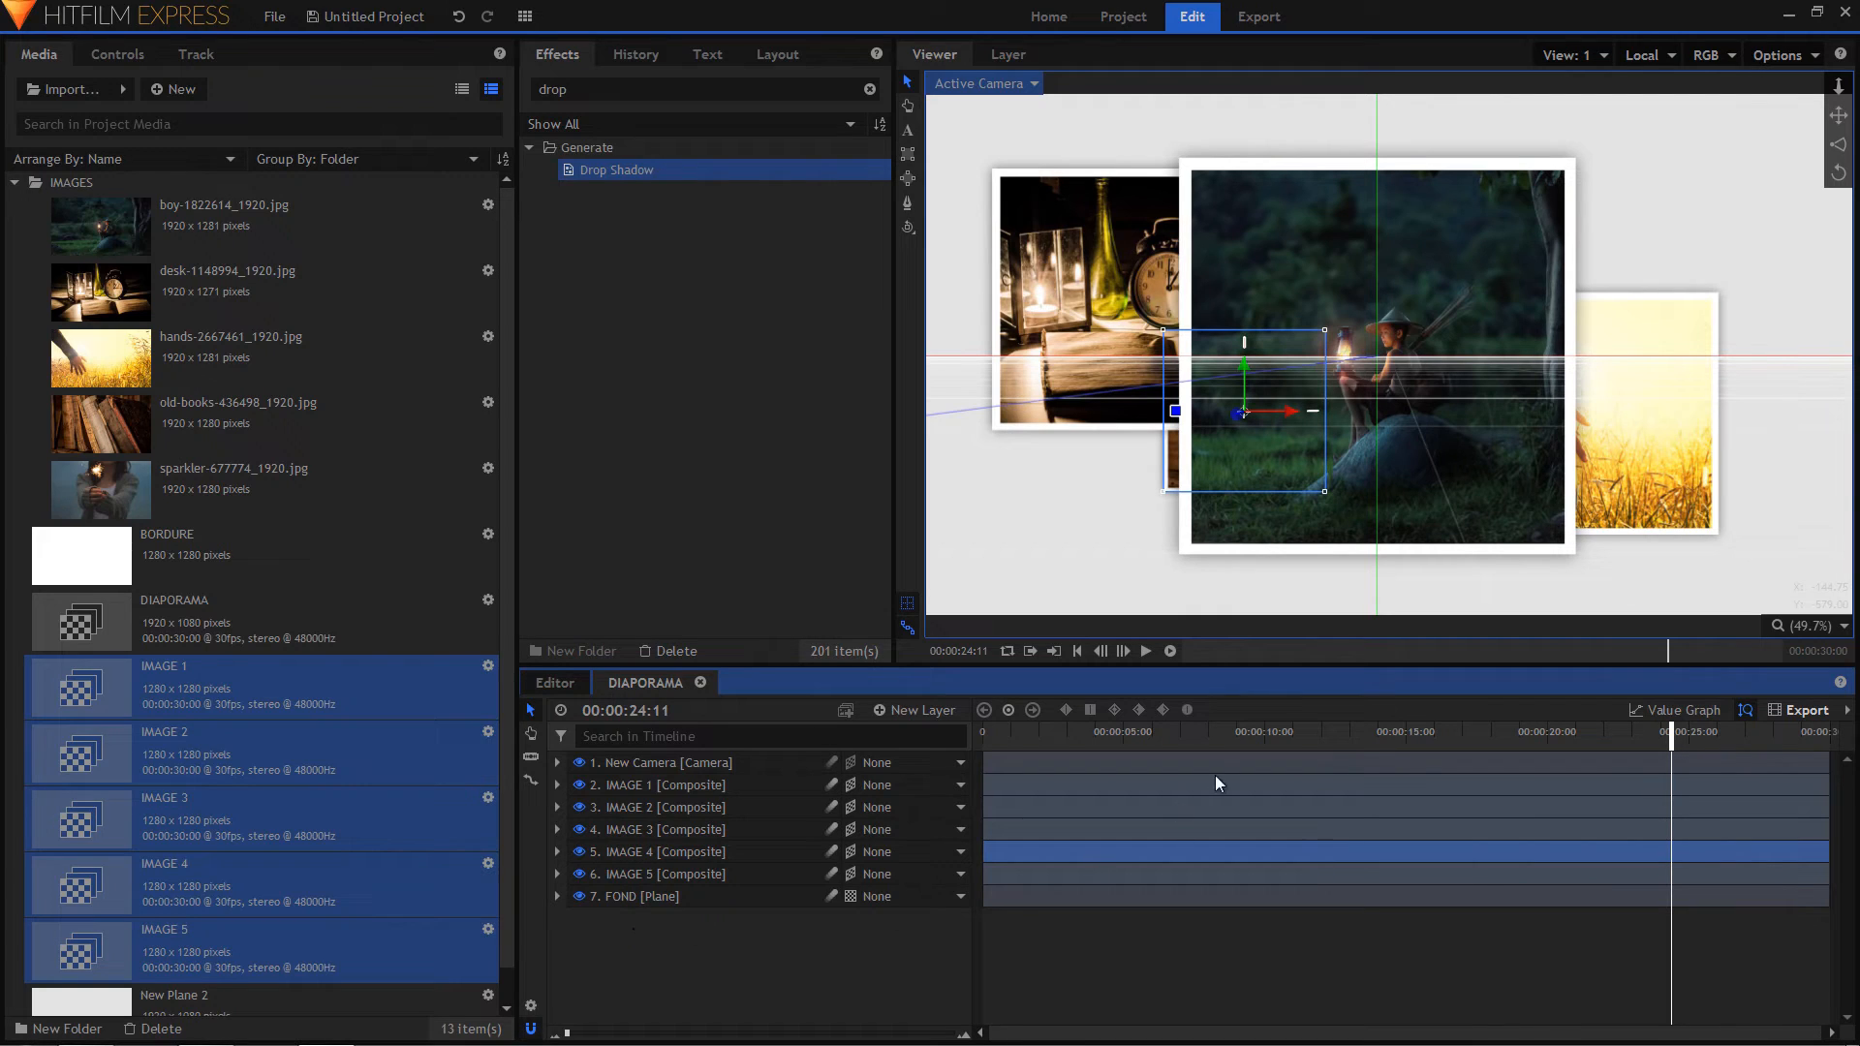
# - Change all of the camera's position keyframes to smooth interpolation and return the playhead to the start of the timeline
pyautogui.click(559, 763)
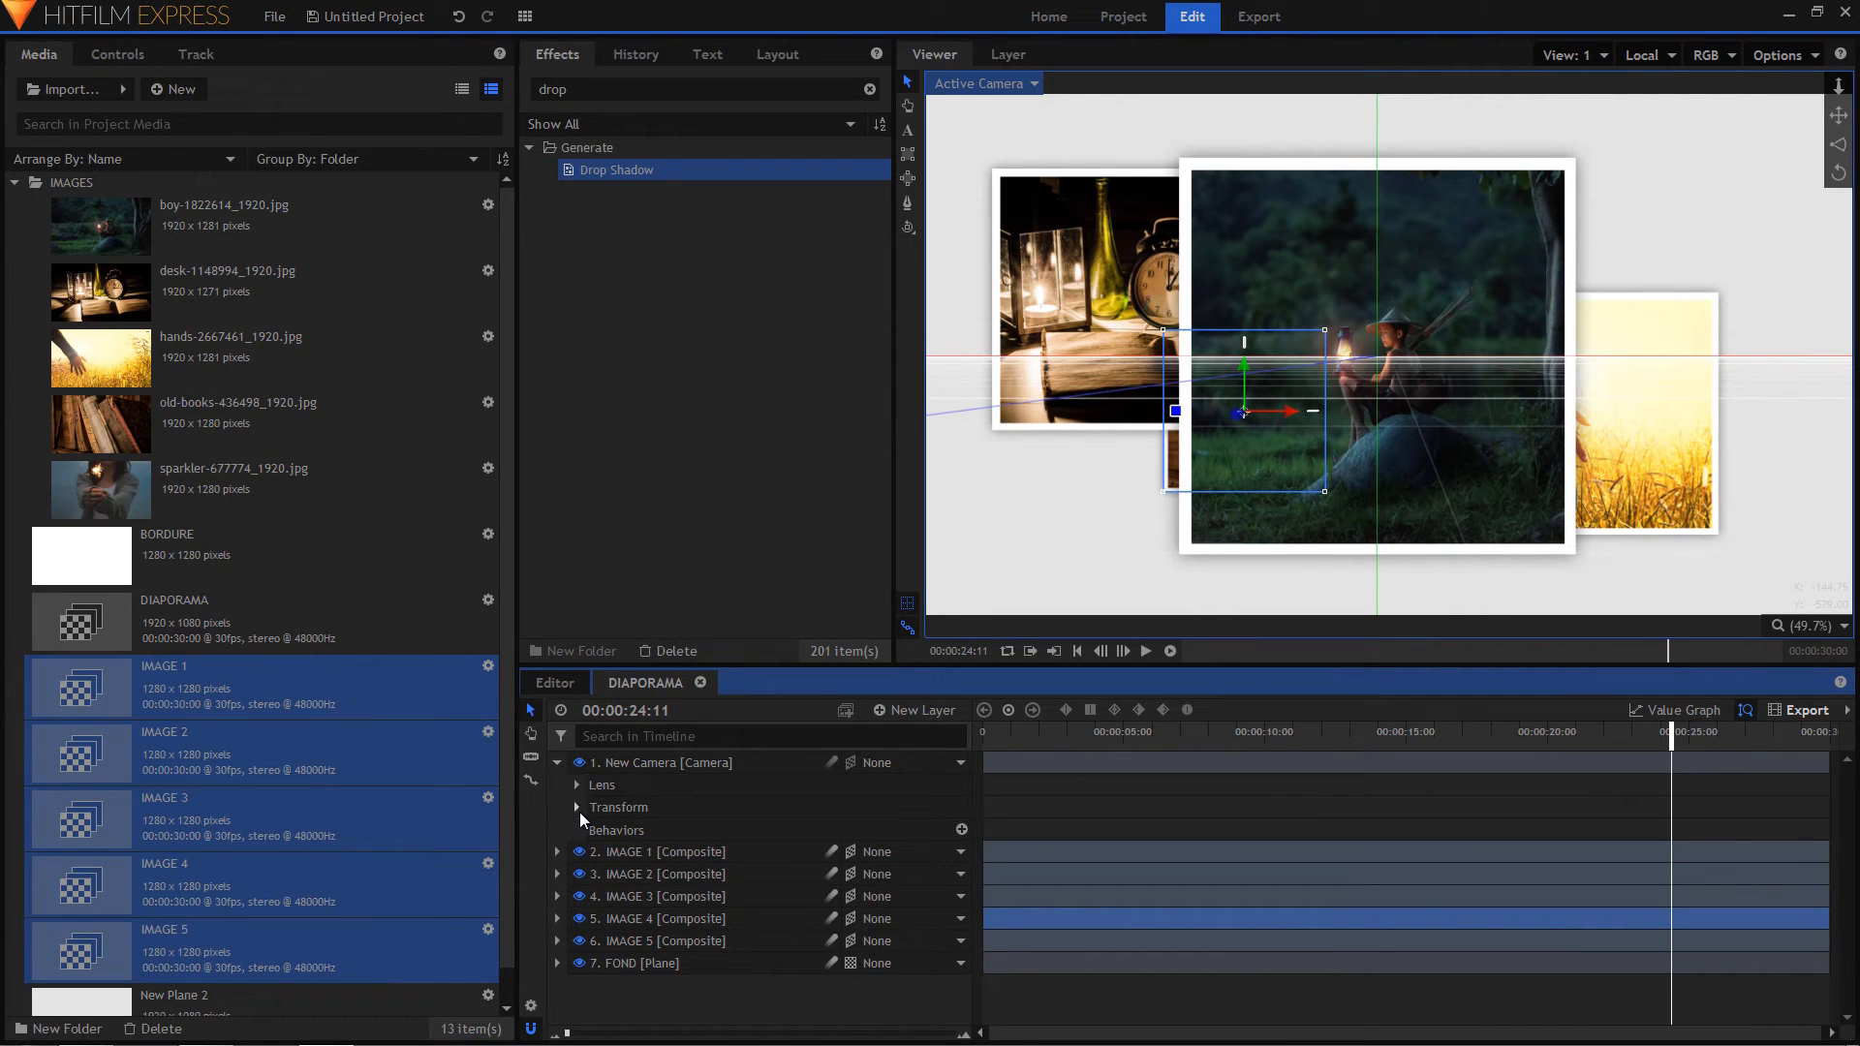
pyautogui.click(578, 809)
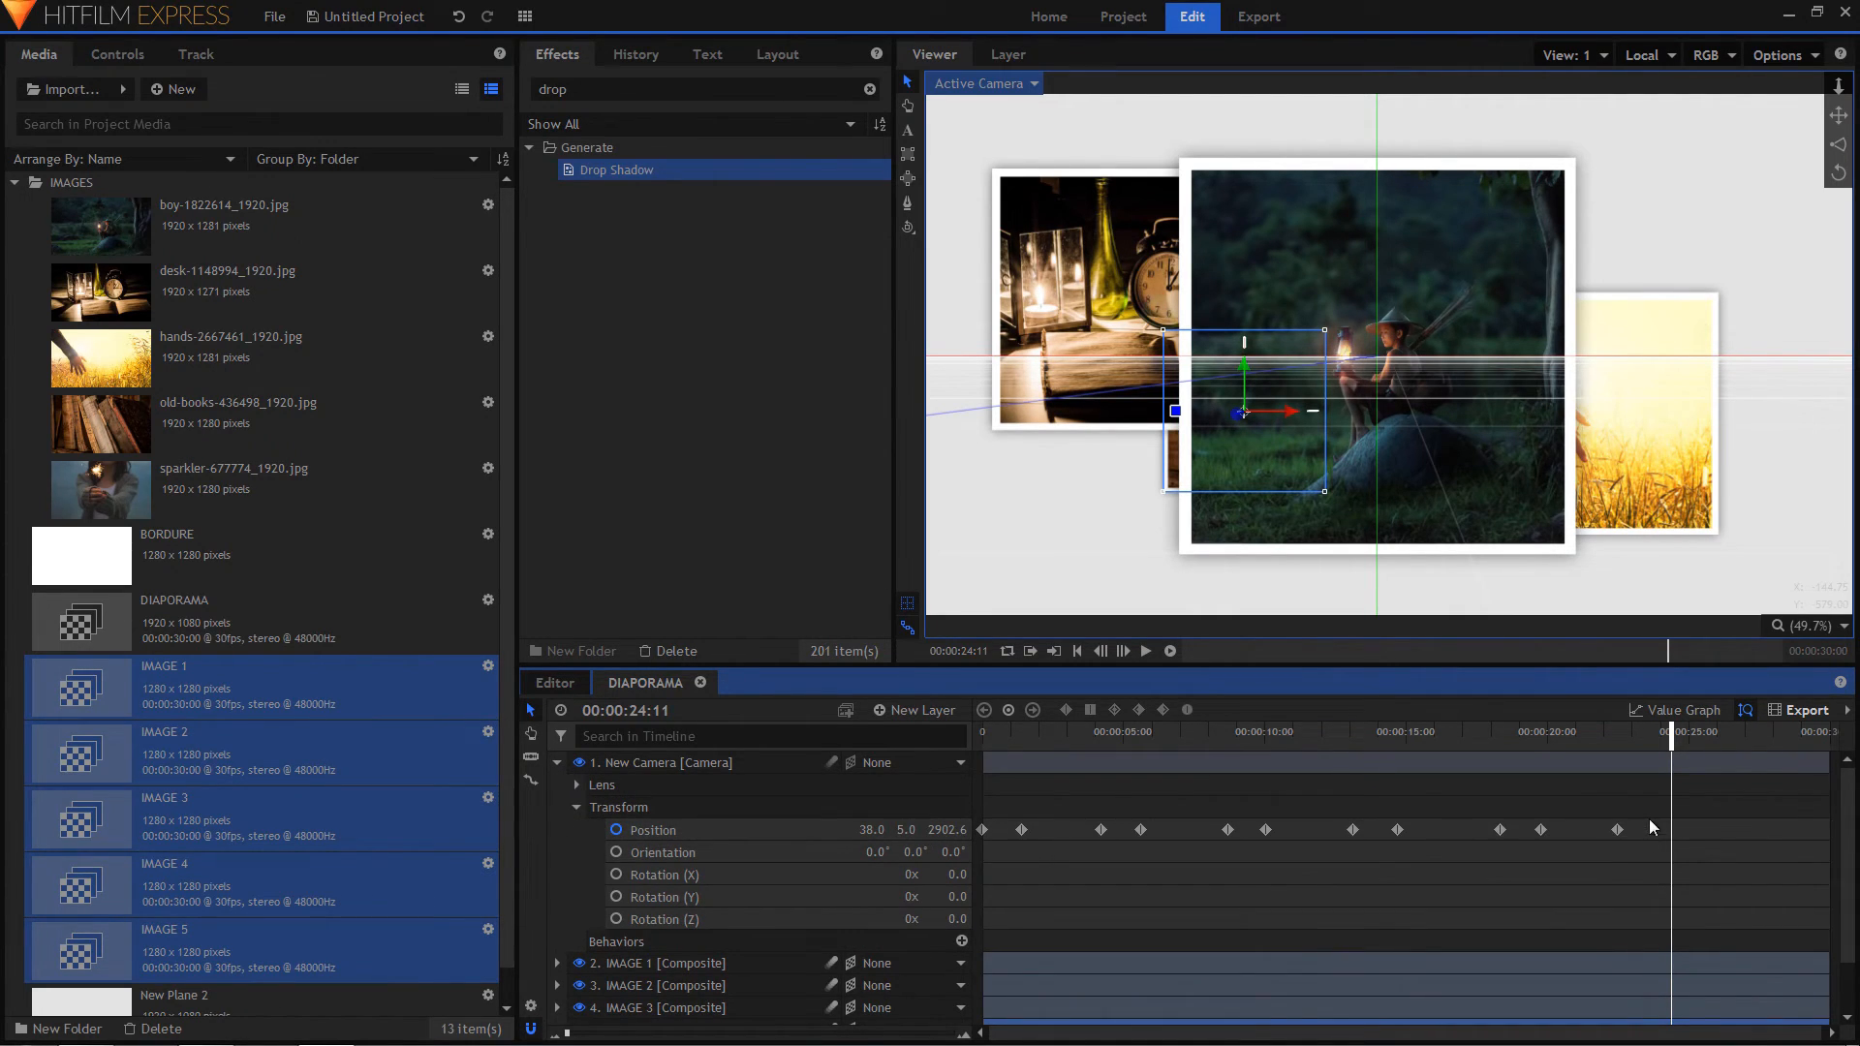
pyautogui.moveTo(1646, 809); pyautogui.dragTo(962, 858)
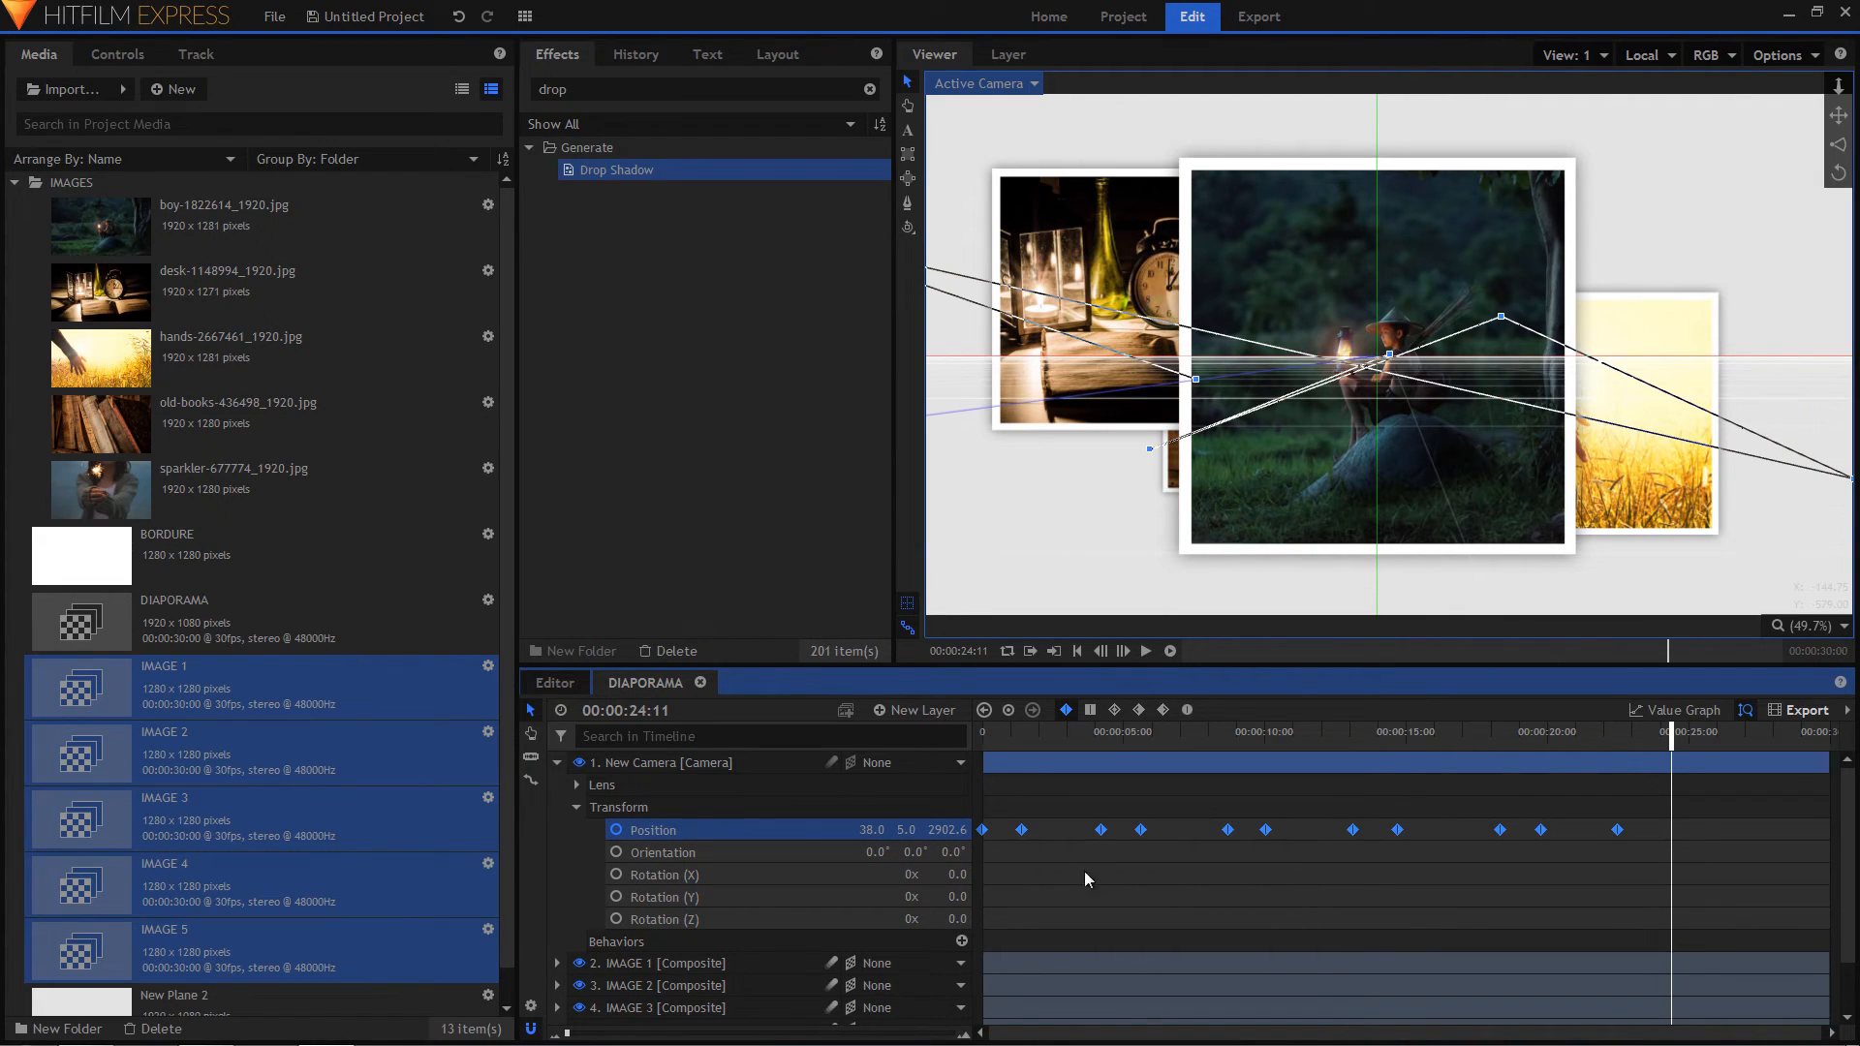
pyautogui.click(1187, 711)
pyautogui.moveTo(1127, 736); pyautogui.dragTo(982, 738)
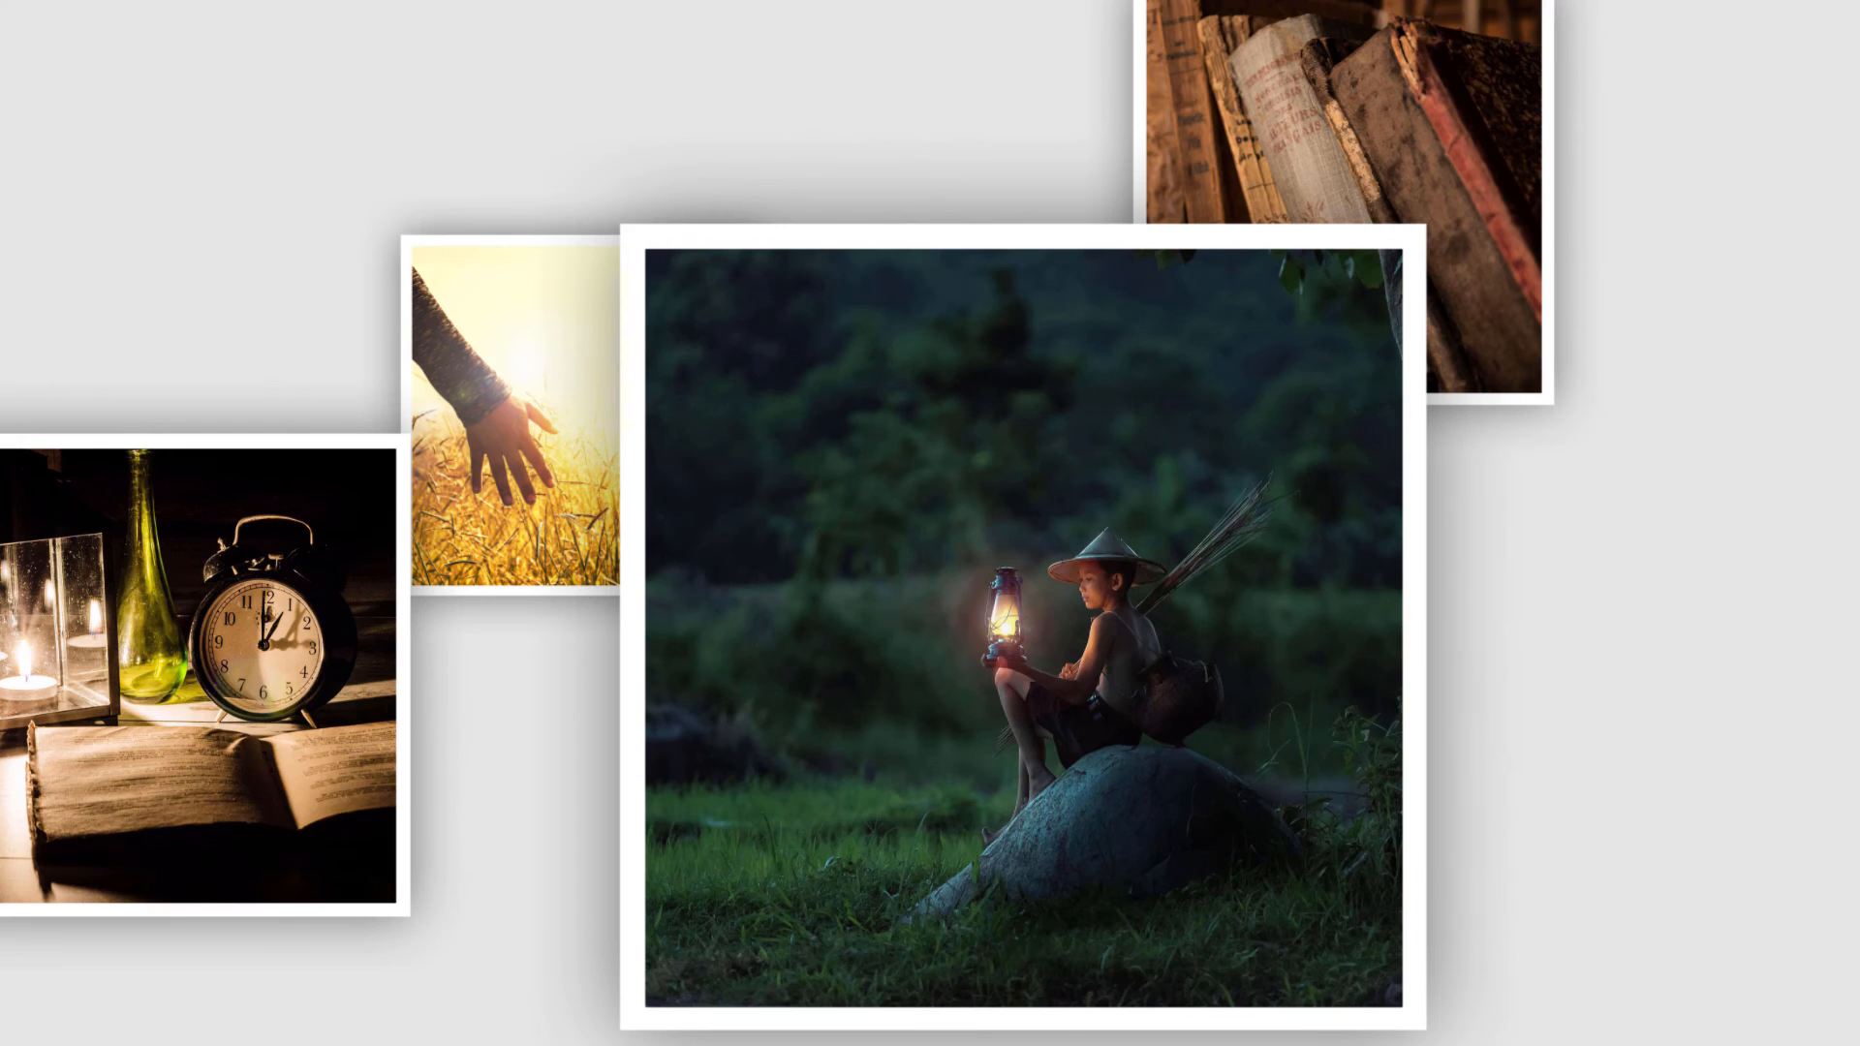